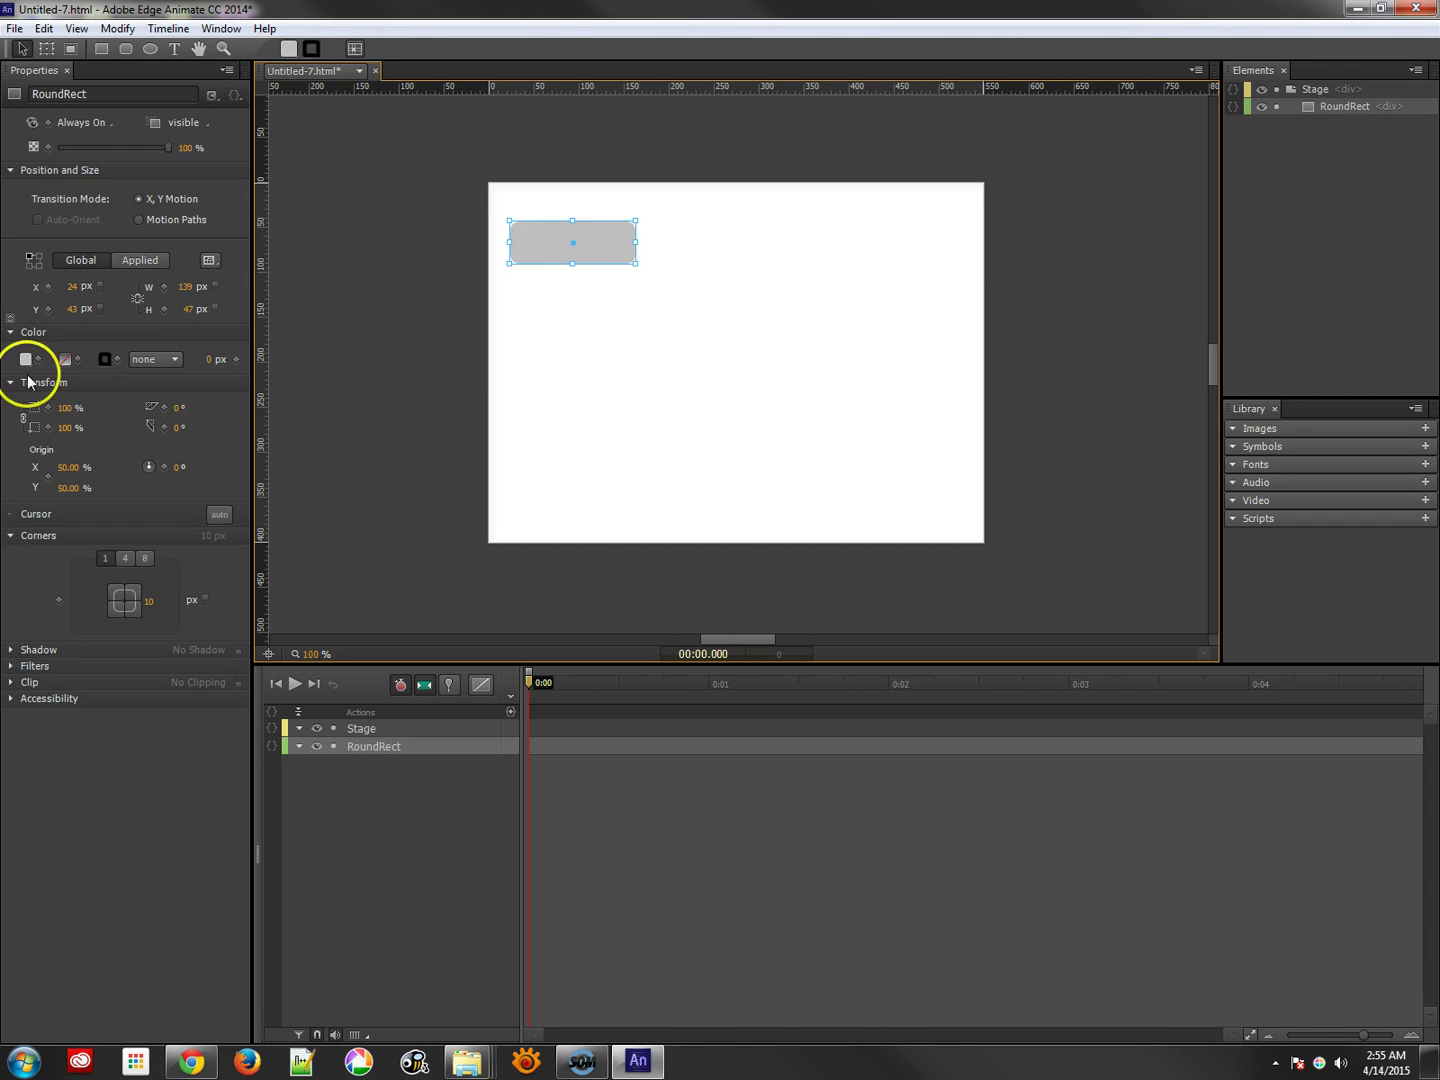
# Step: Fill the rounded rectangle on the stage with blue, rgba(71,105,209,1.00)
pyautogui.click(26, 358)
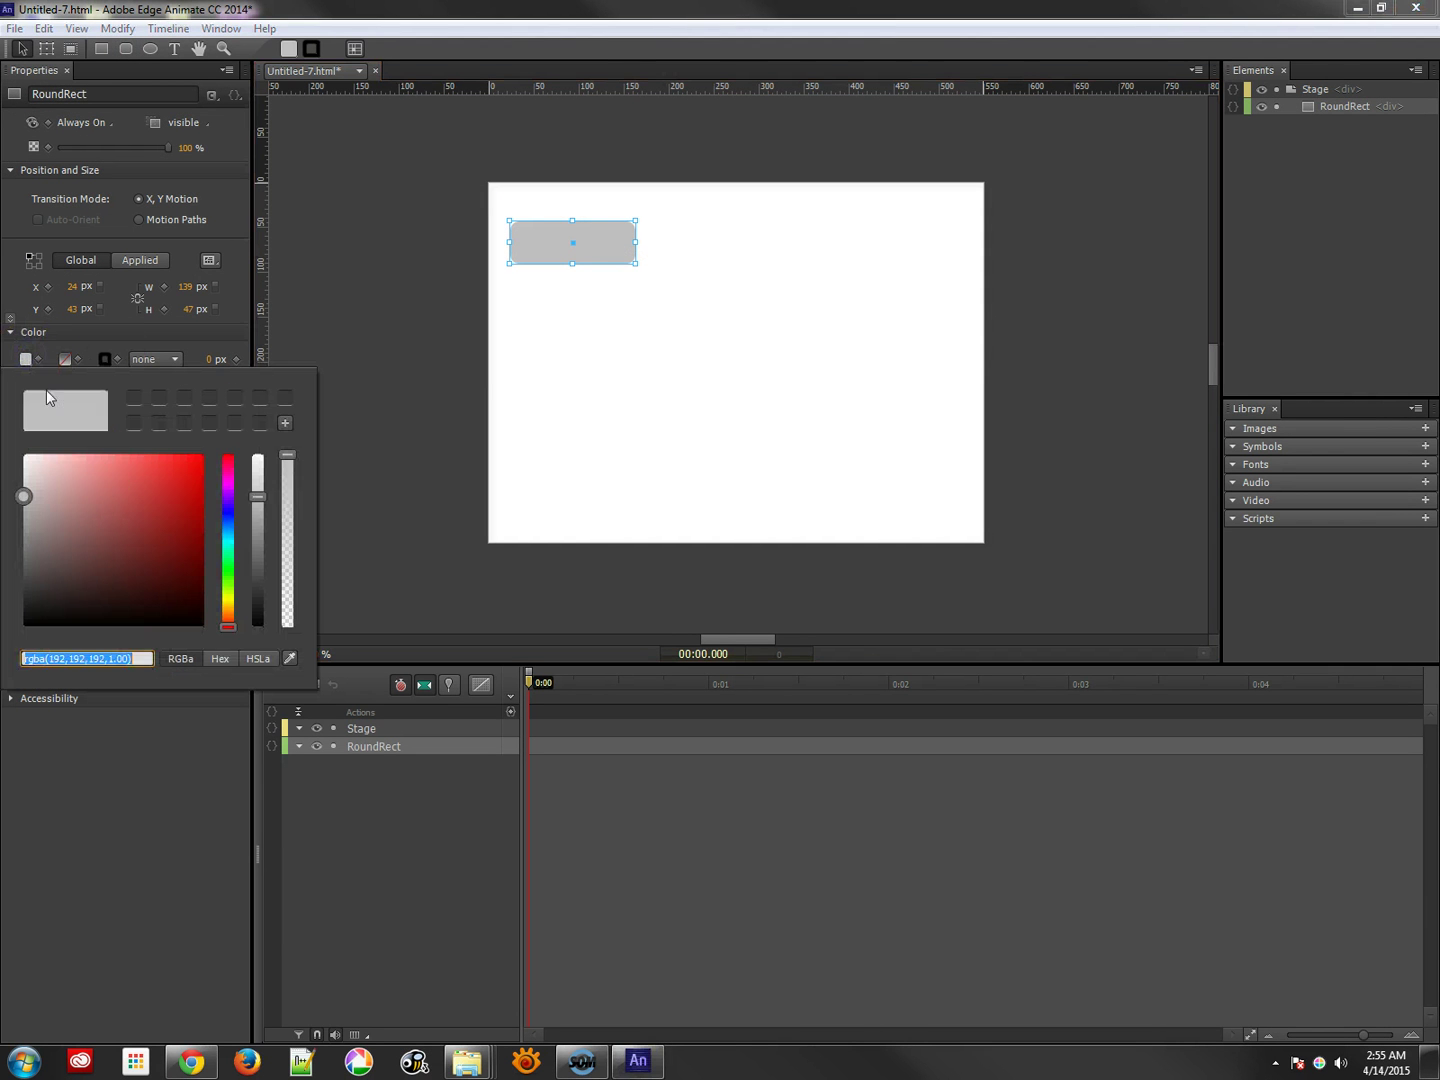
pyautogui.click(228, 504)
pyautogui.moveTo(162, 501)
pyautogui.mouseDown()
pyautogui.moveTo(166, 477)
pyautogui.moveTo(143, 489)
pyautogui.mouseUp()
pyautogui.click(229, 517)
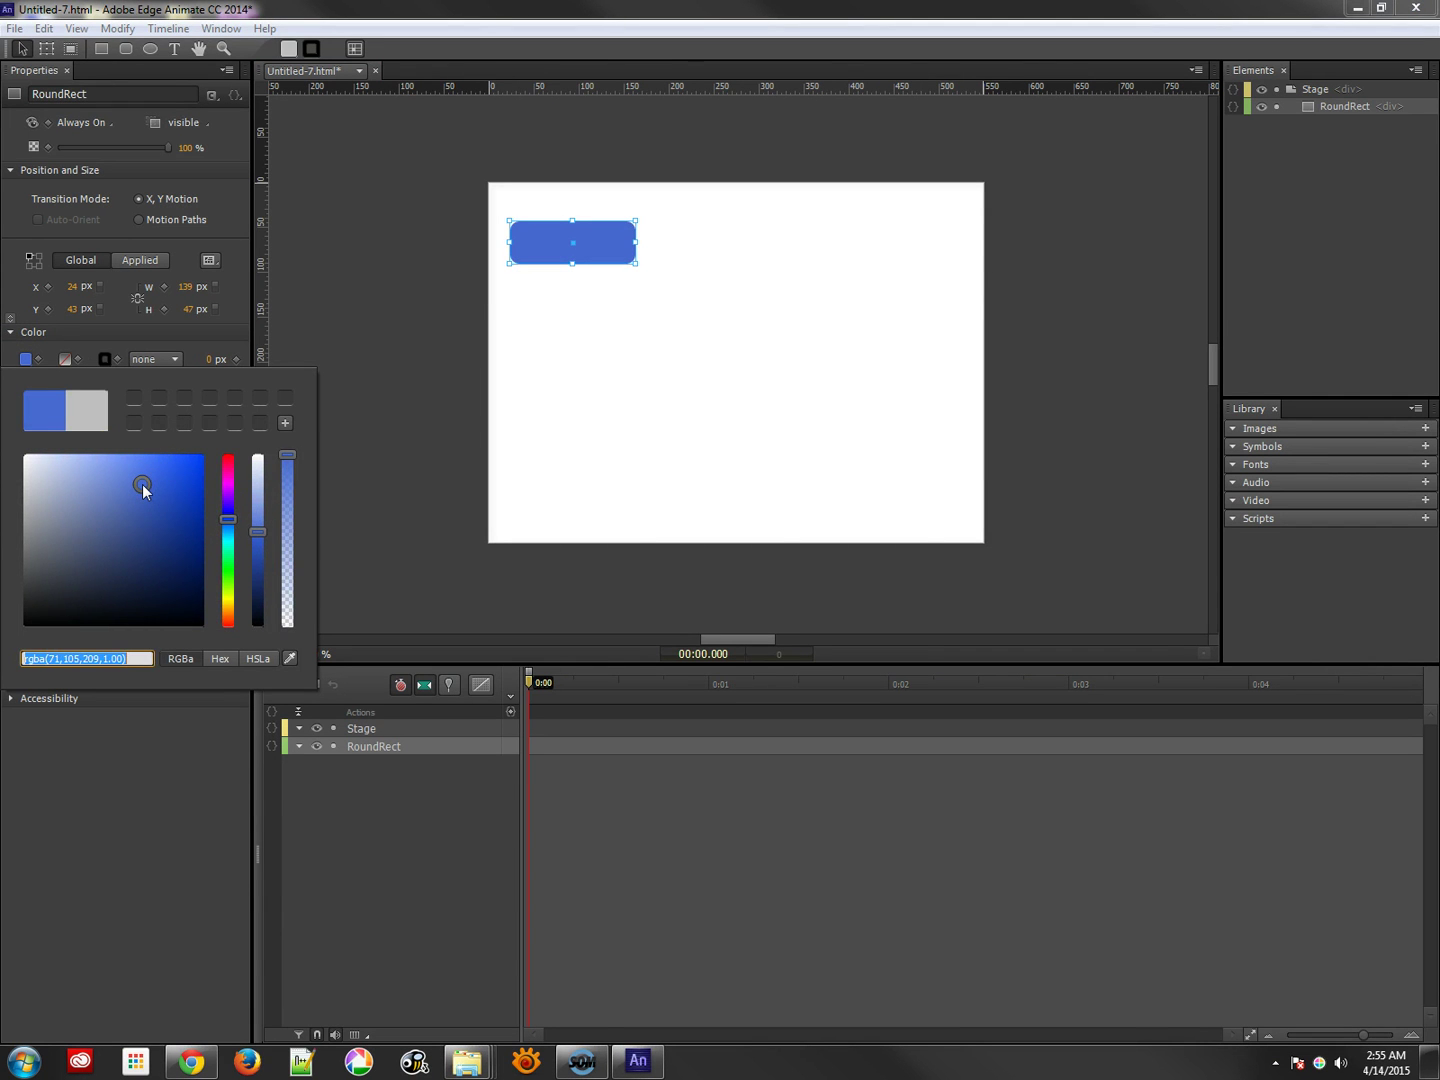
pyautogui.press('Return')
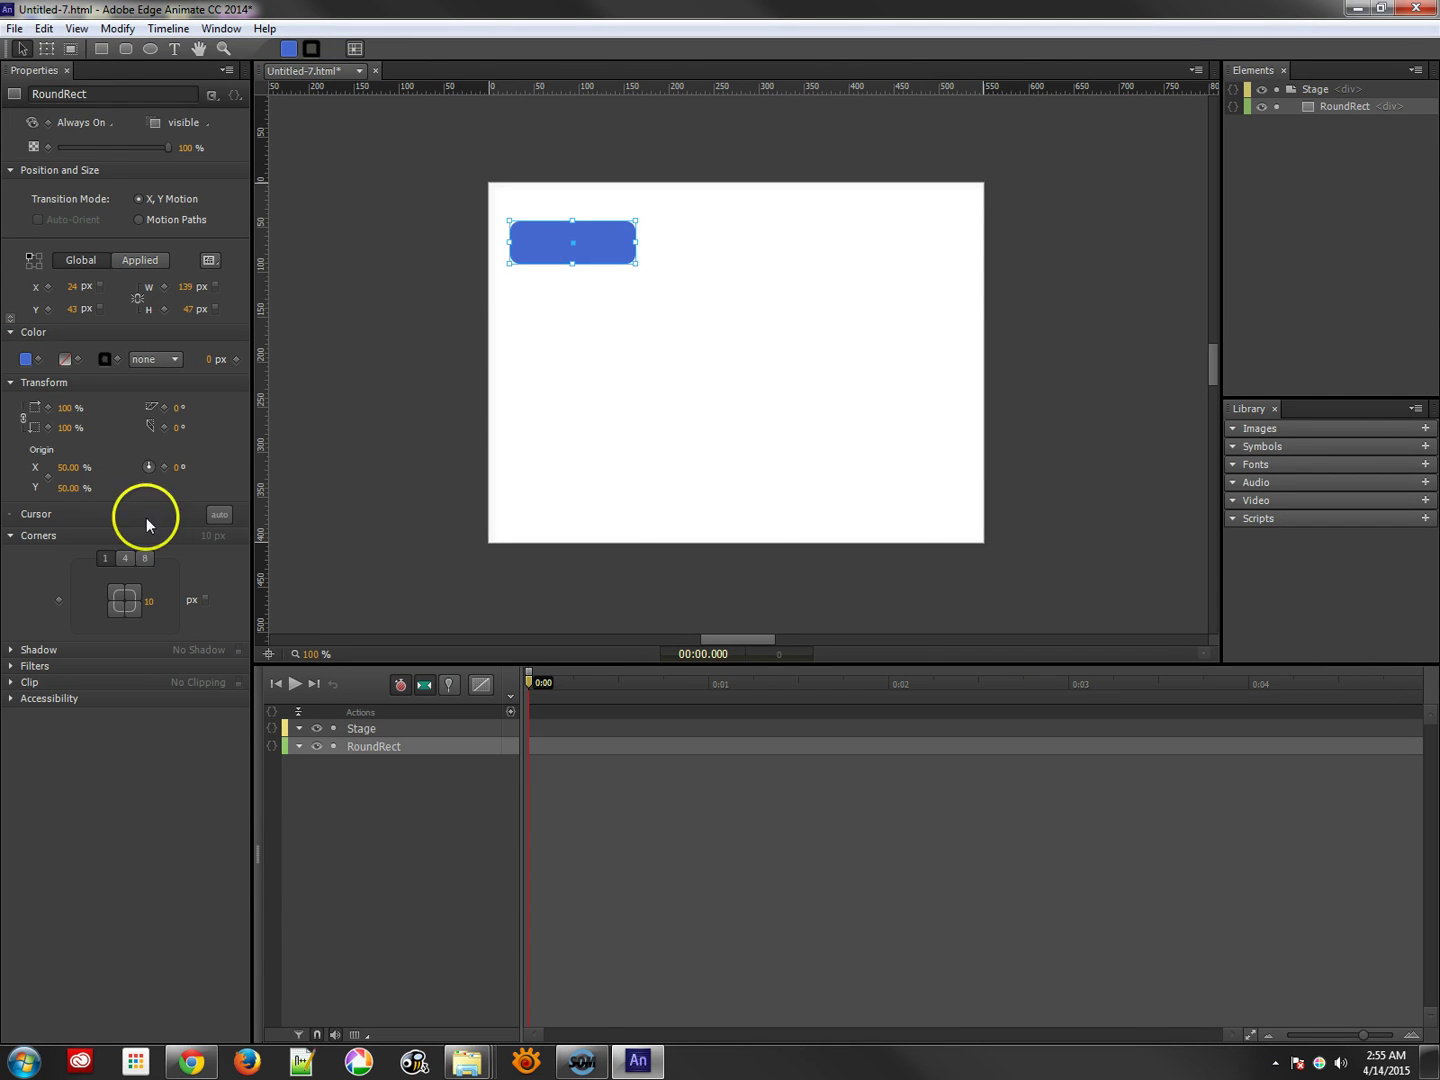
# Step: Add a text element reading BUTTON across the blue rounded rectangle, about 139 px wide
pyautogui.click(174, 48)
pyautogui.moveTo(501, 234); pyautogui.dragTo(635, 257)
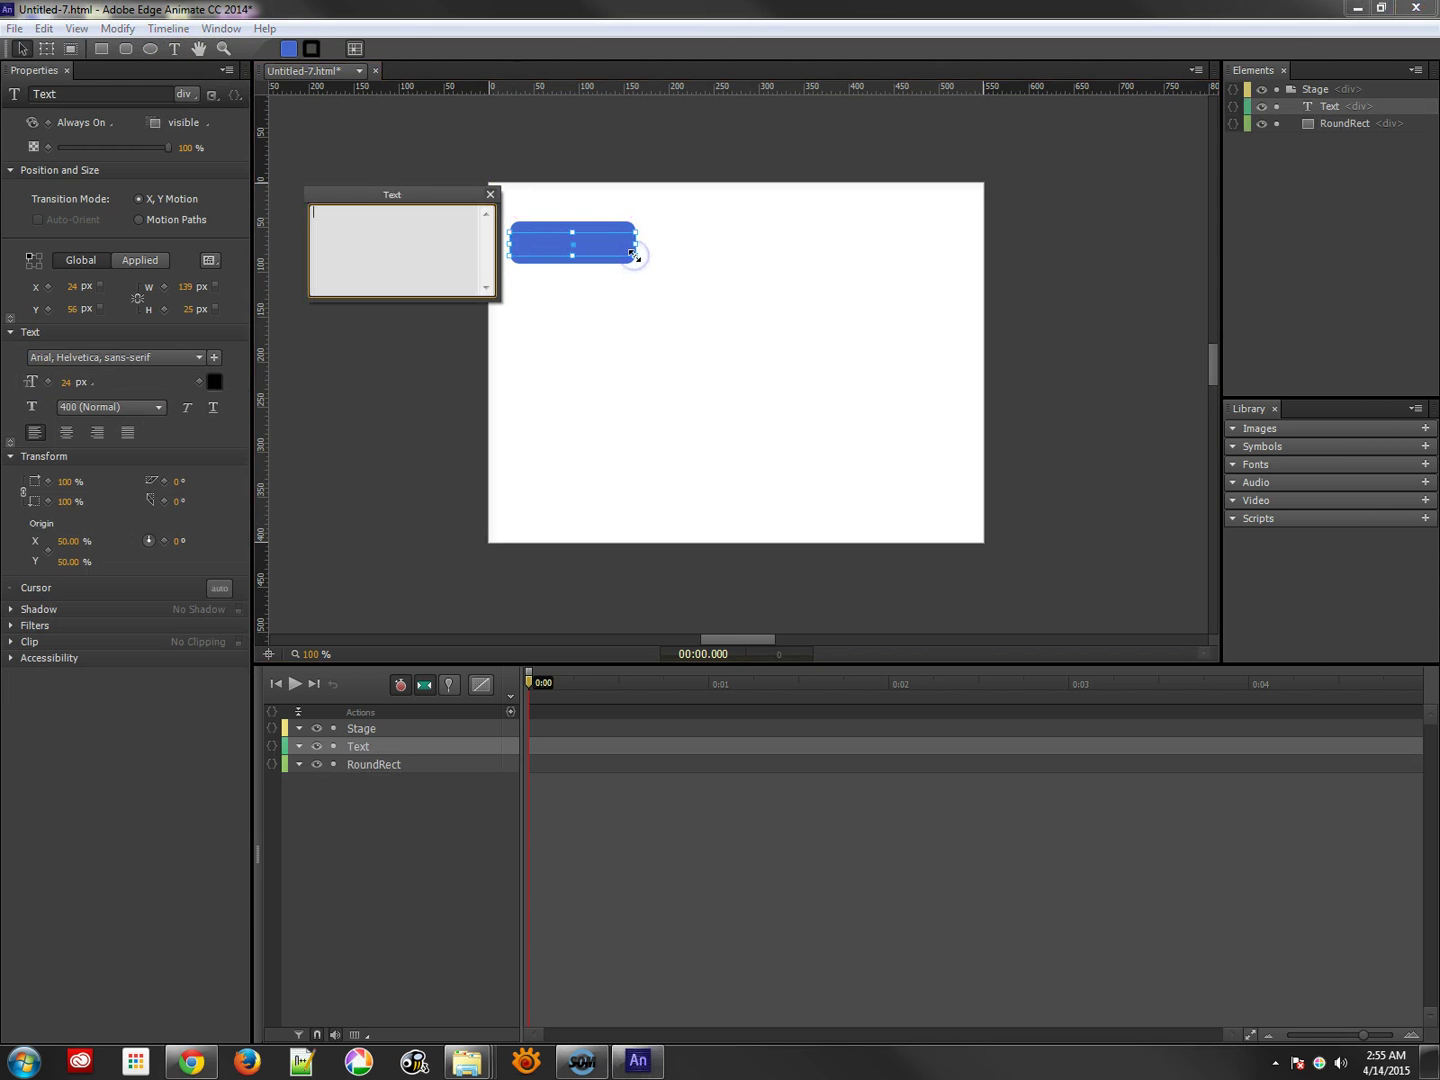
pyautogui.write('BUTTON')
pyautogui.click(570, 226)
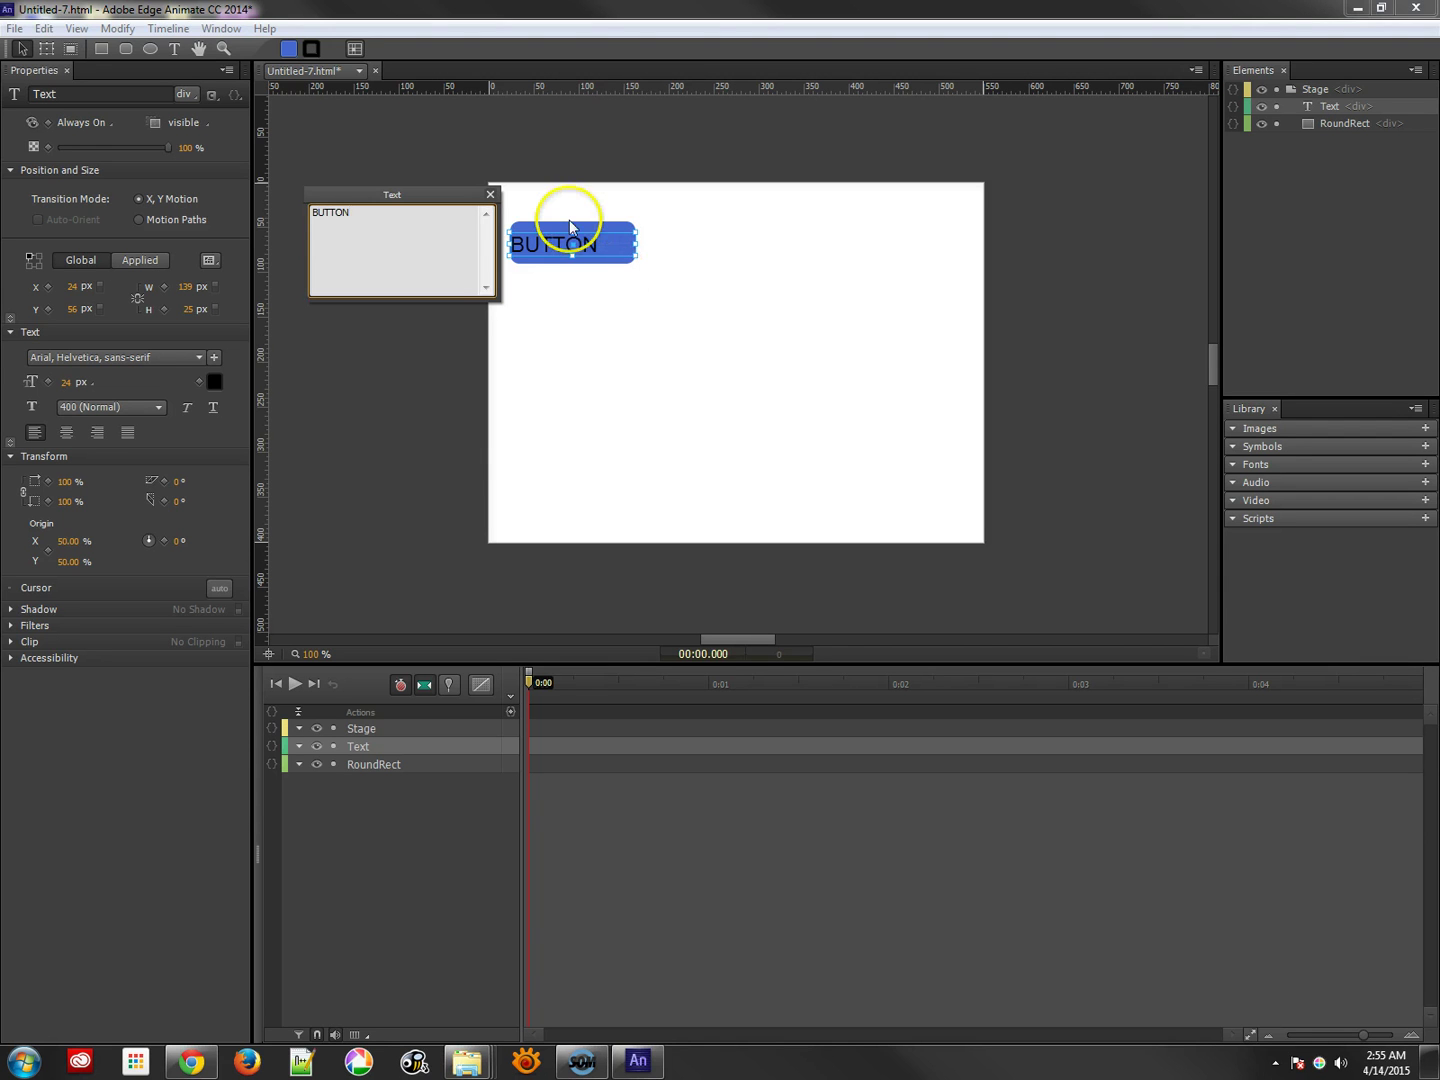
pyautogui.click(491, 194)
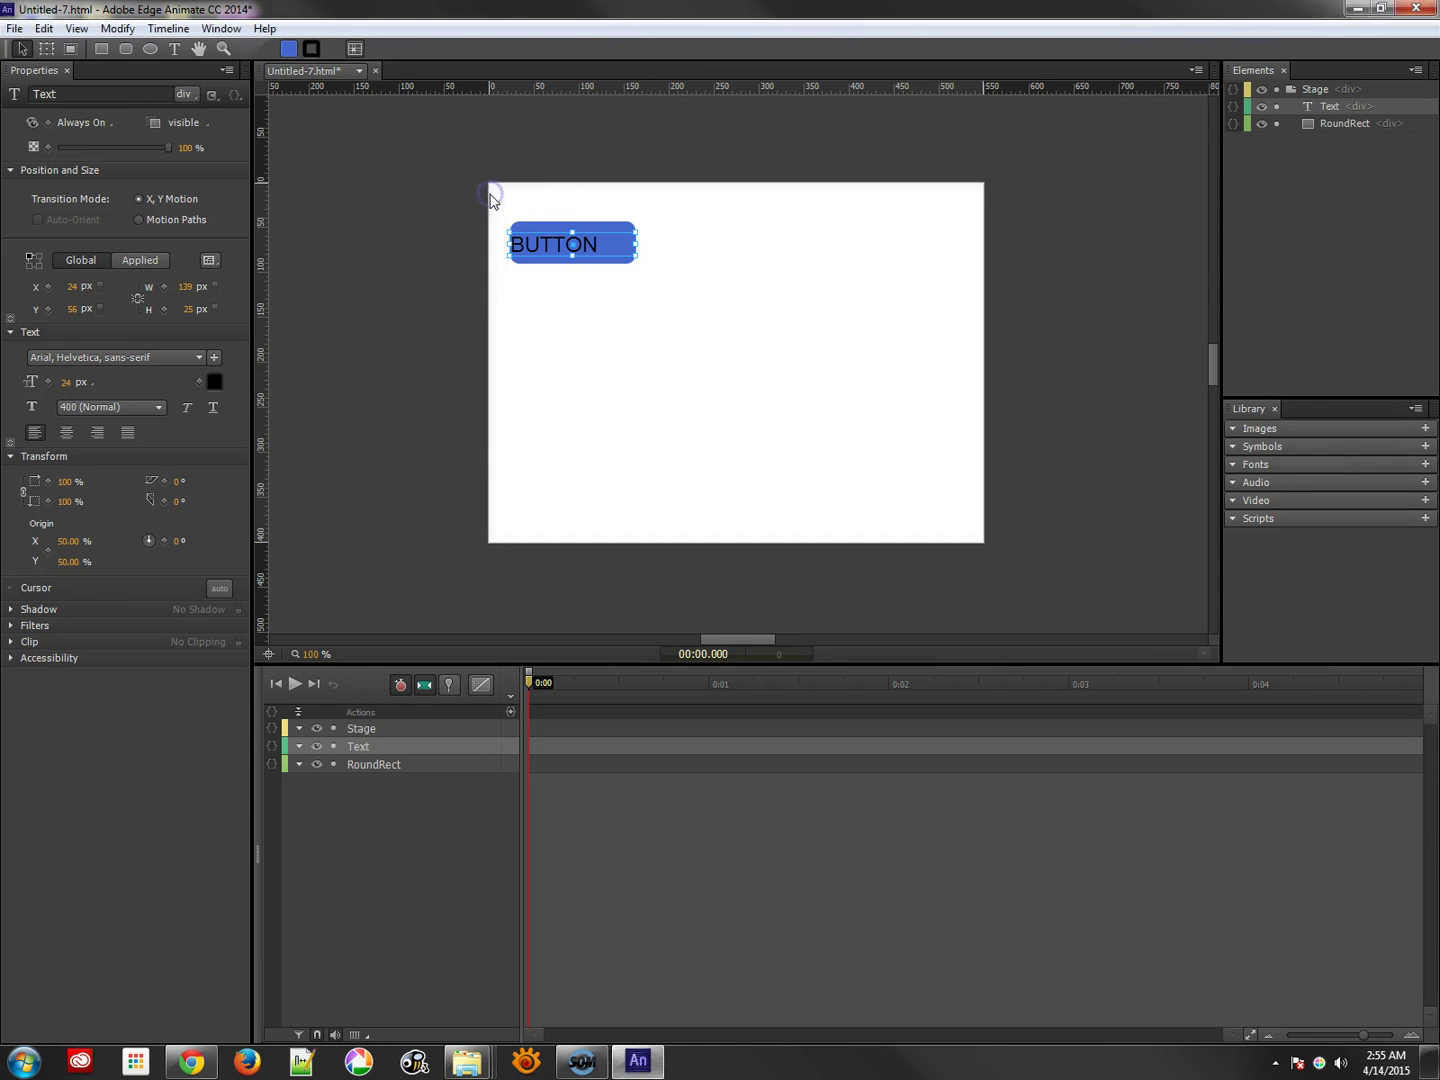
# Step: Change the color of the BUTTON text to white
pyautogui.click(243, 352)
pyautogui.click(213, 381)
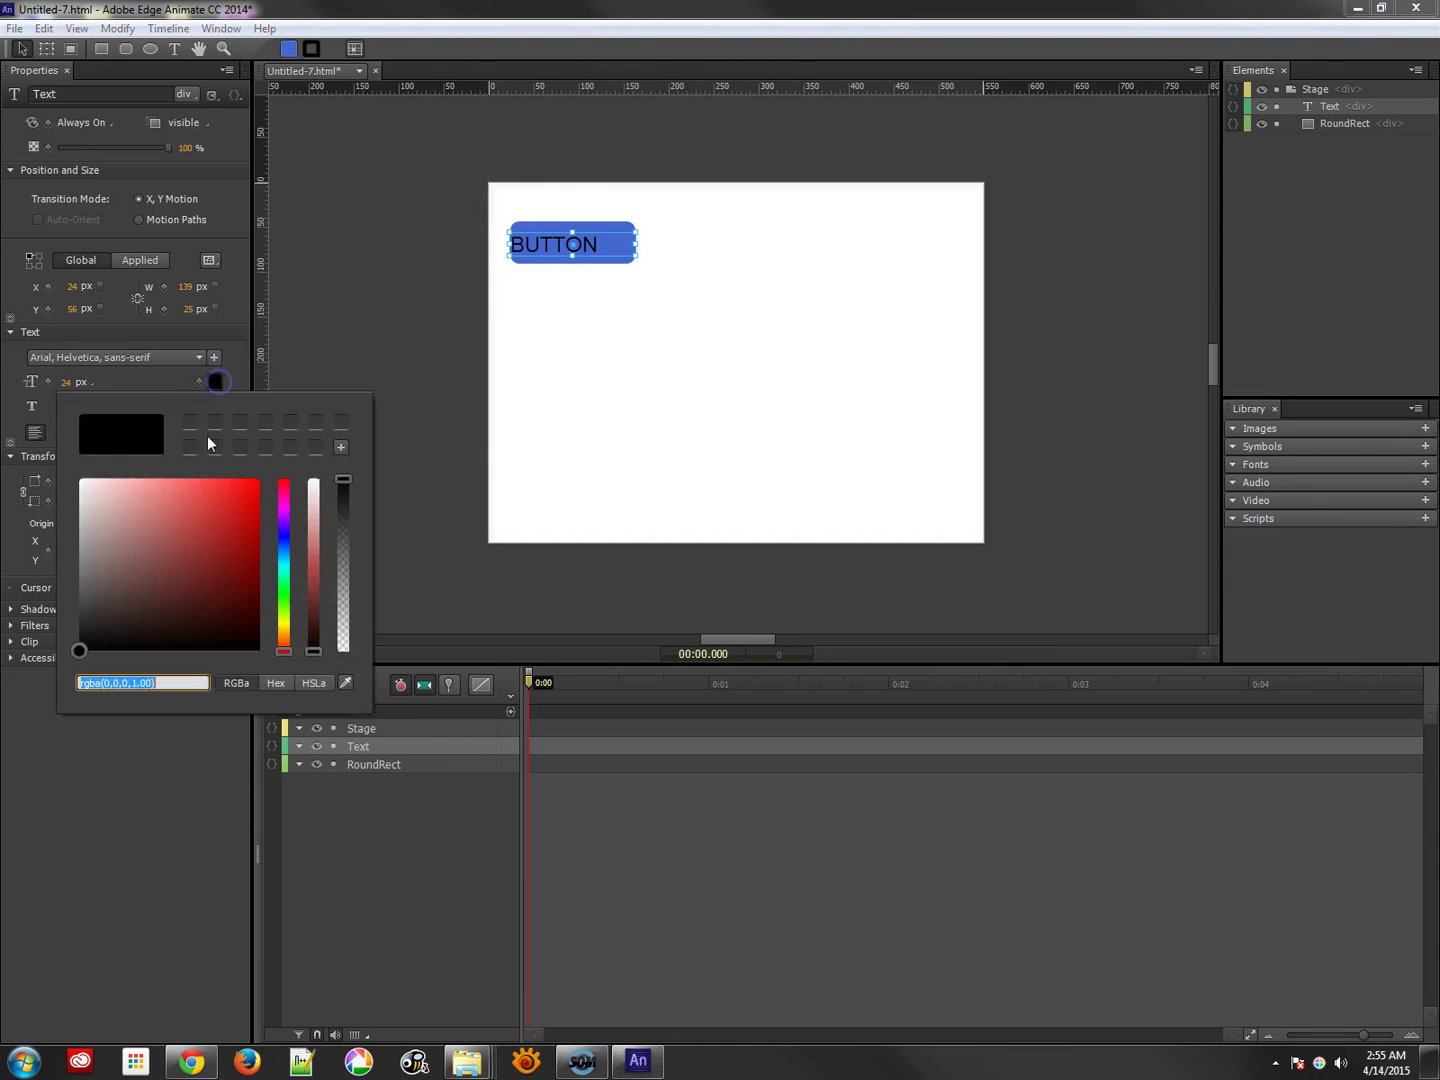
pyautogui.moveTo(150, 530); pyautogui.dragTo(54, 470)
pyautogui.click(54, 465)
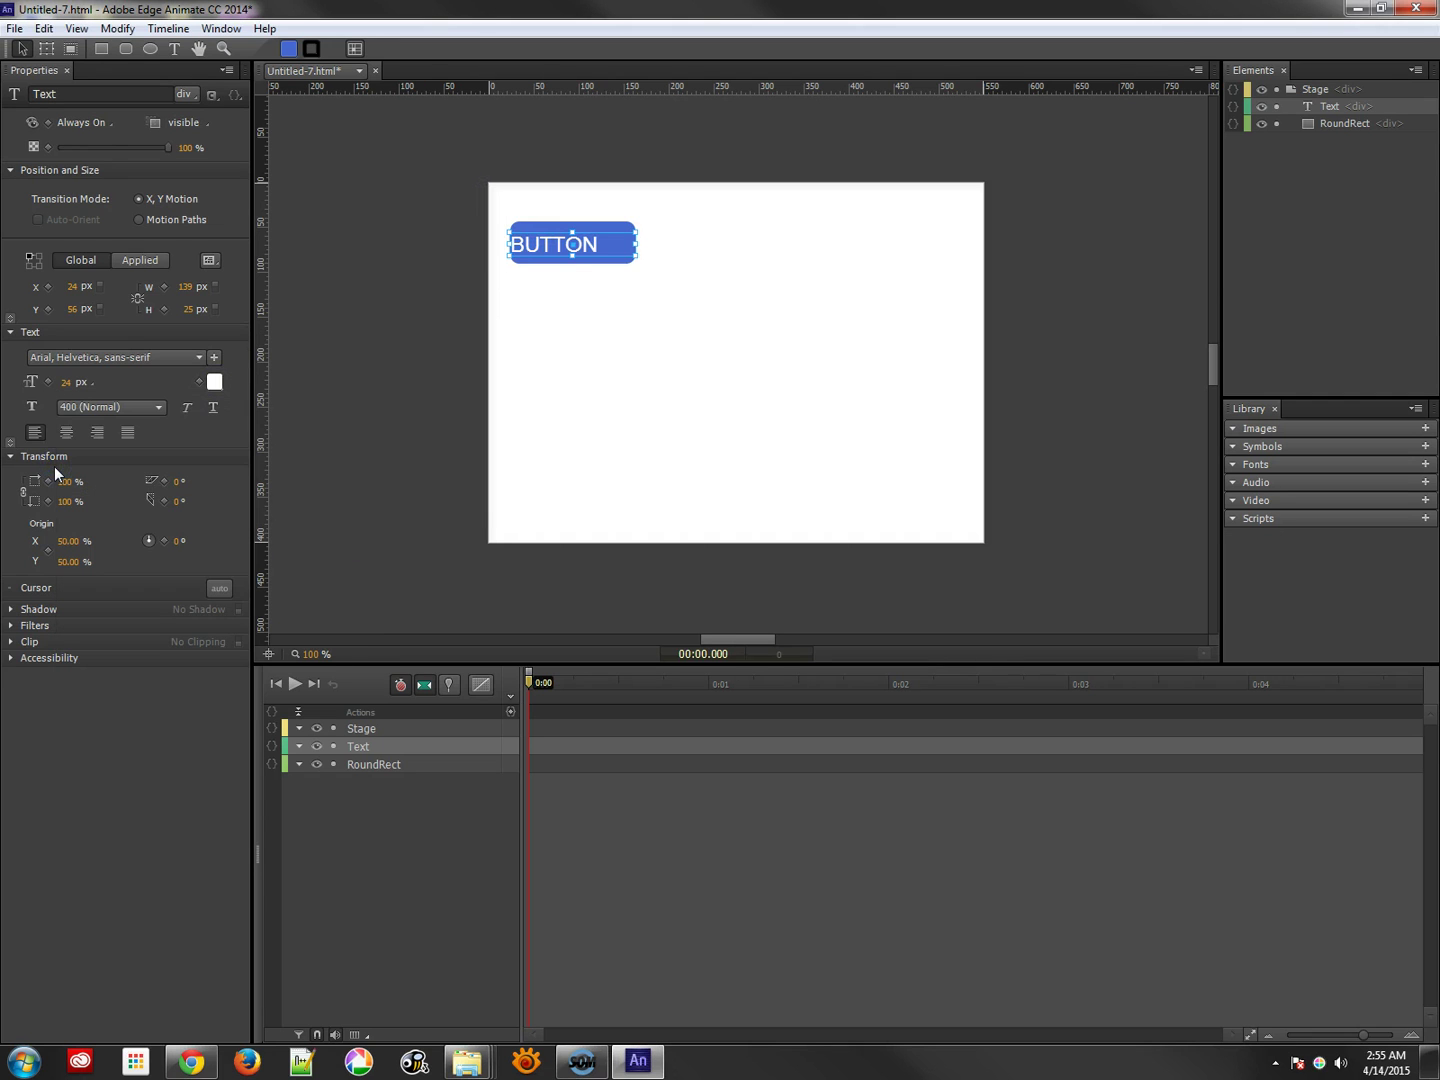
# Step: Center-align the BUTTON text and move it up to Y 54 px so it sits centered in the rectangle
pyautogui.click(67, 434)
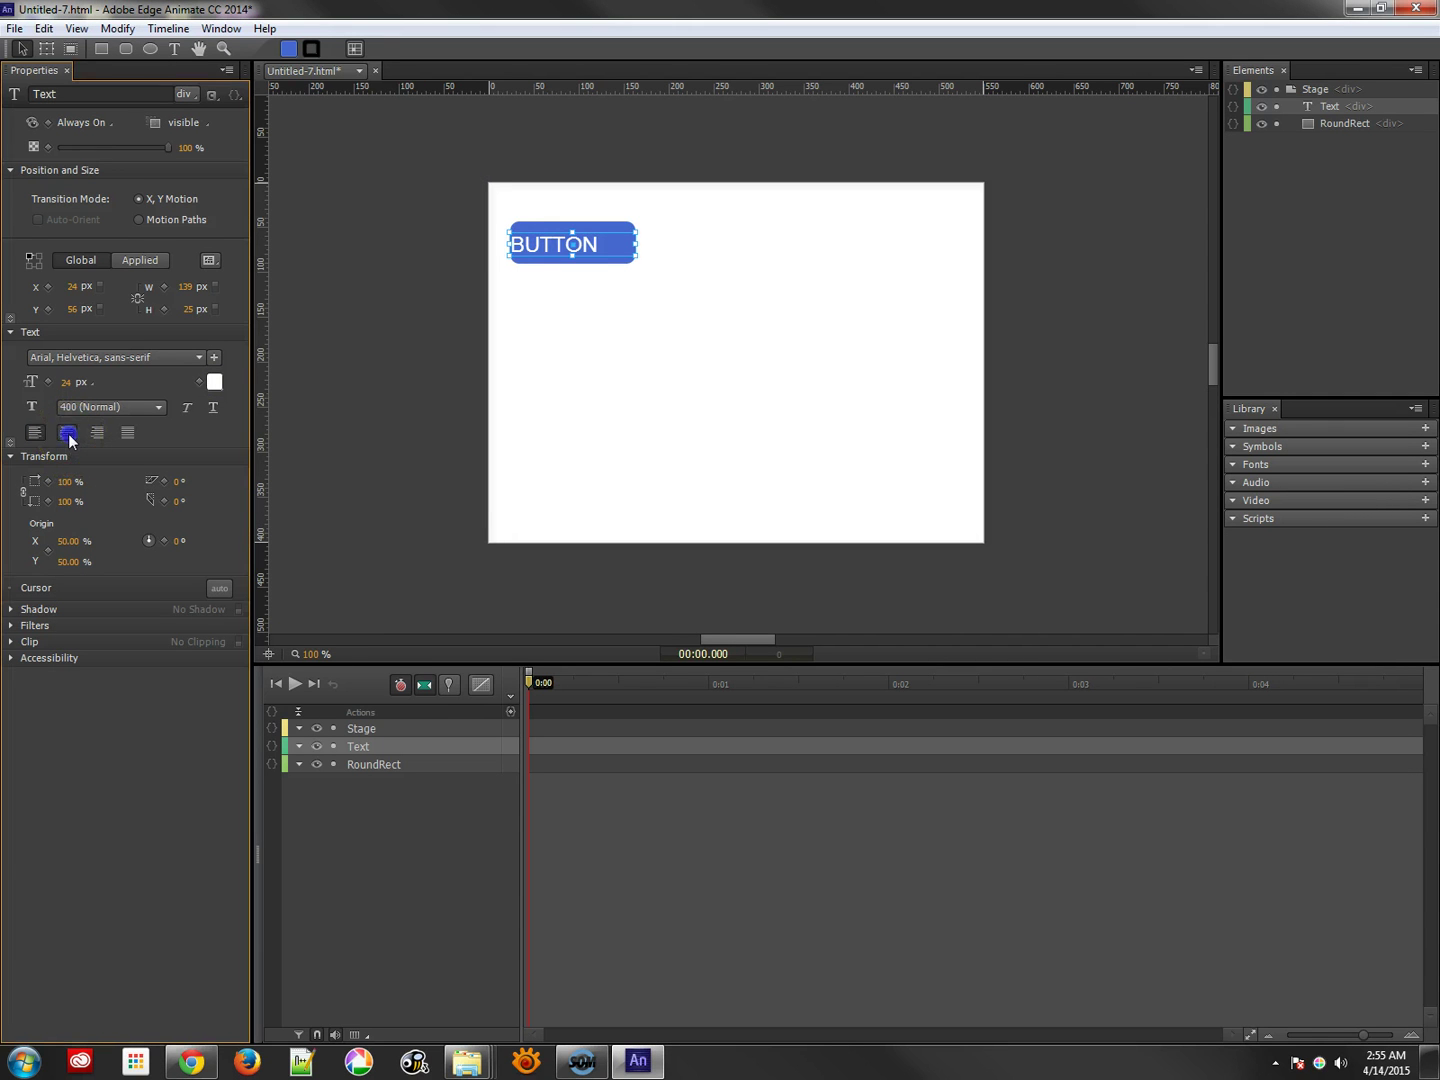
pyautogui.moveTo(601, 247); pyautogui.dragTo(604, 248)
pyautogui.click(569, 256)
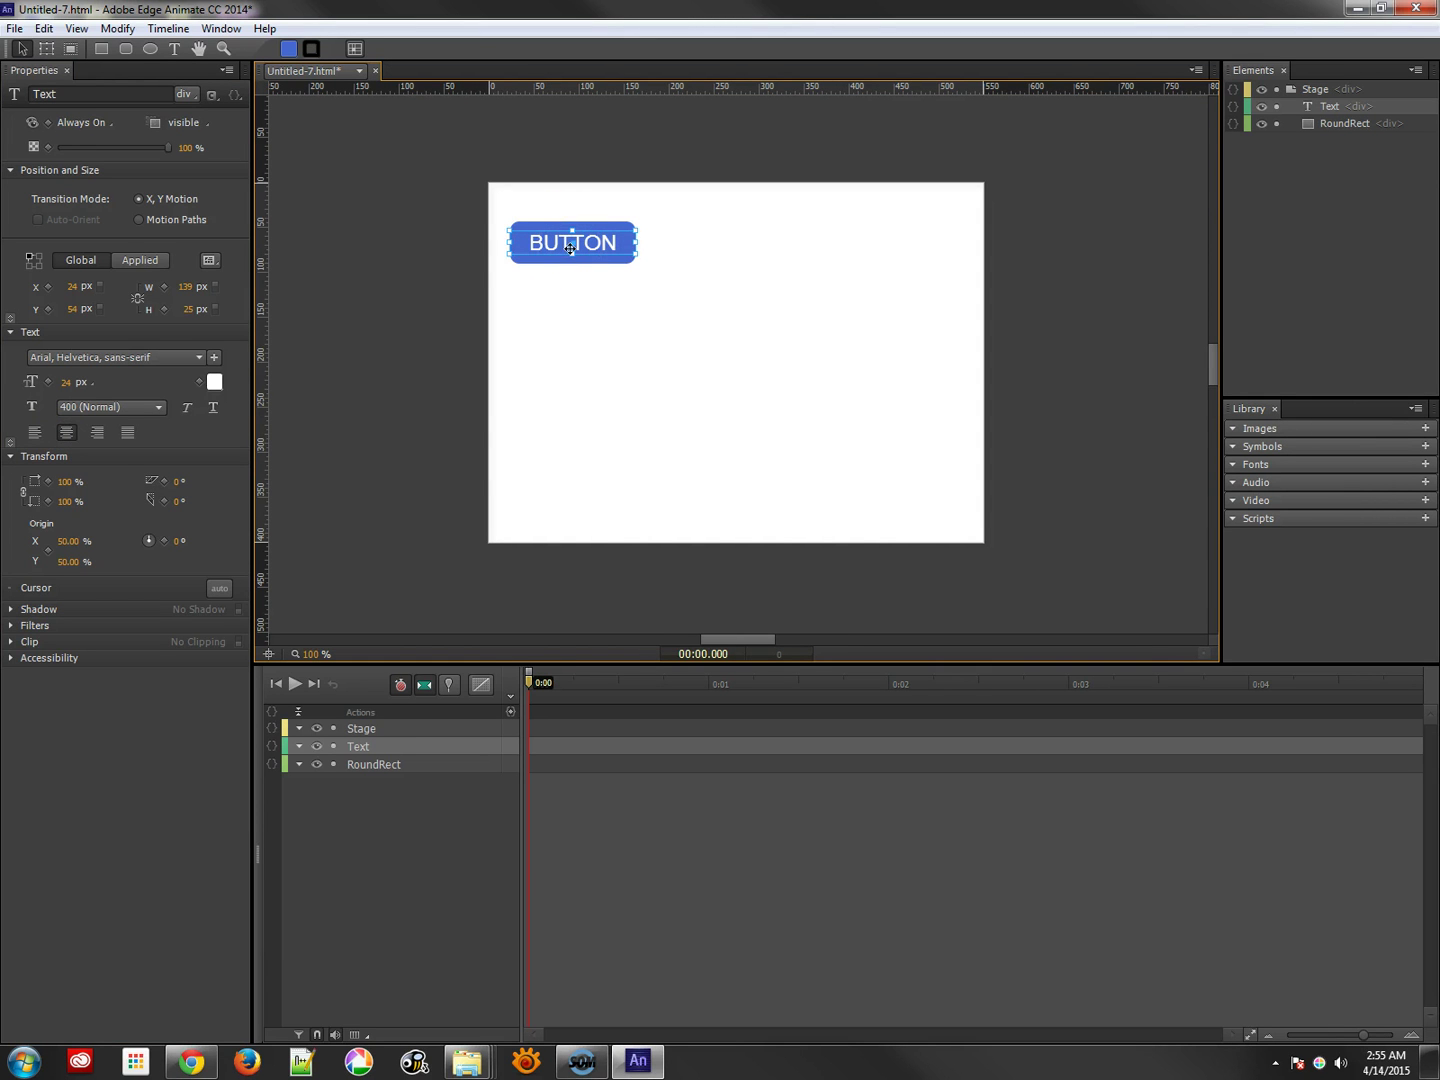
pyautogui.click(595, 276)
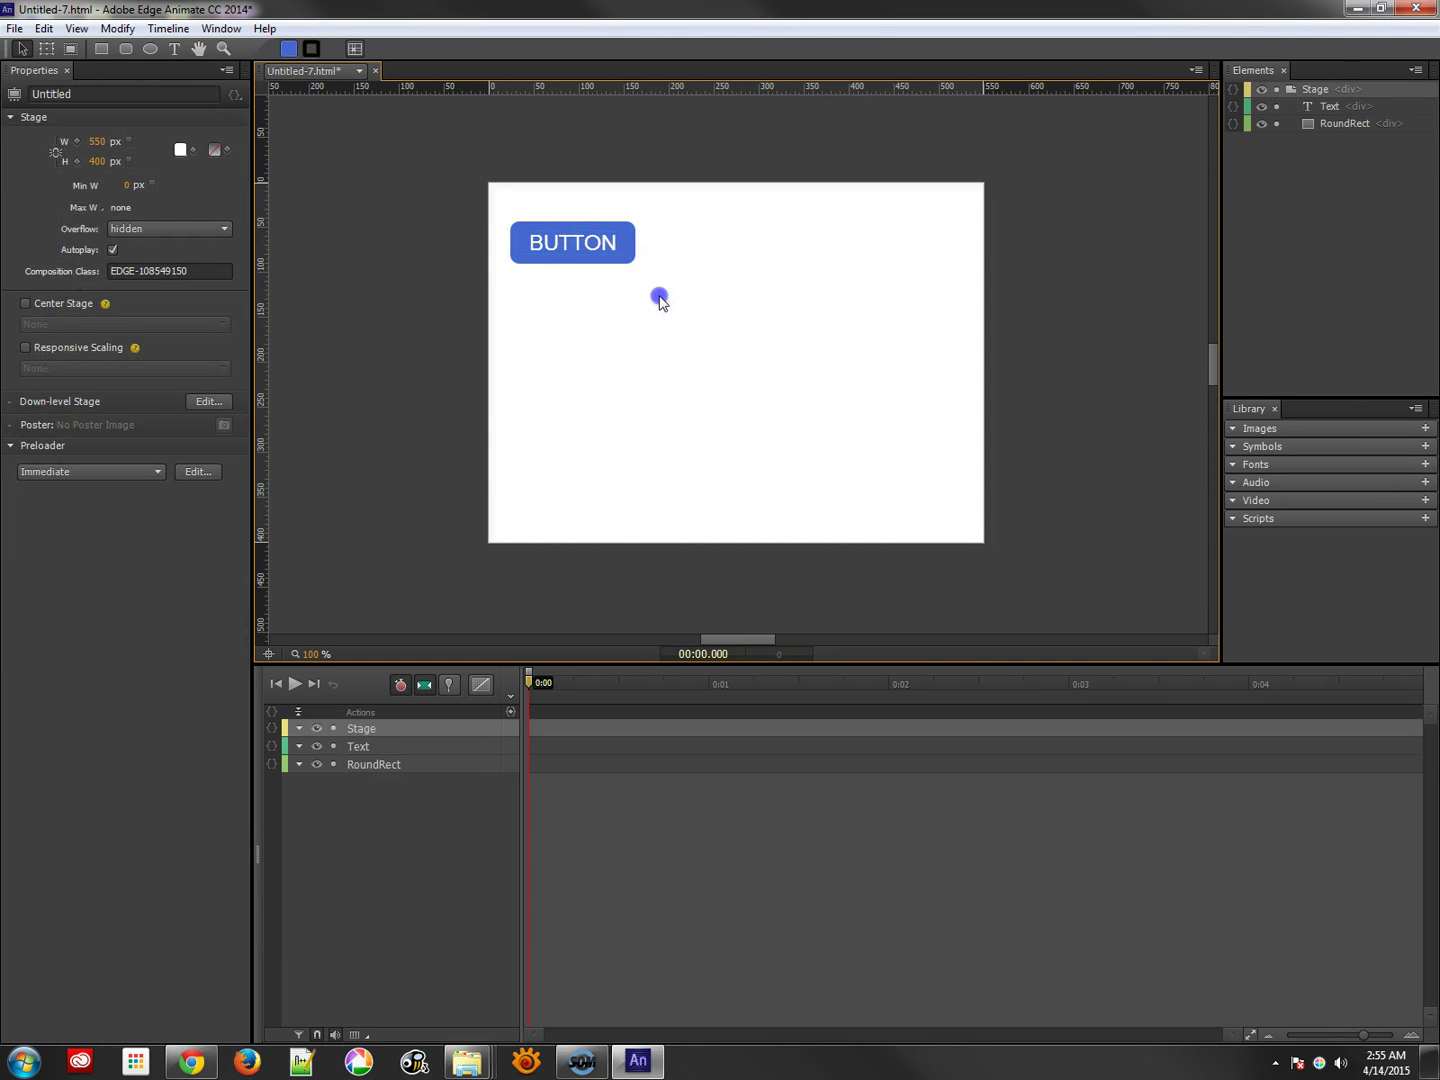
# Step: Convert the text and rounded rectangle together into a symbol named sample1_btn, keeping Autoplay timeline enabled
pyautogui.moveTo(613, 257); pyautogui.dragTo(544, 222)
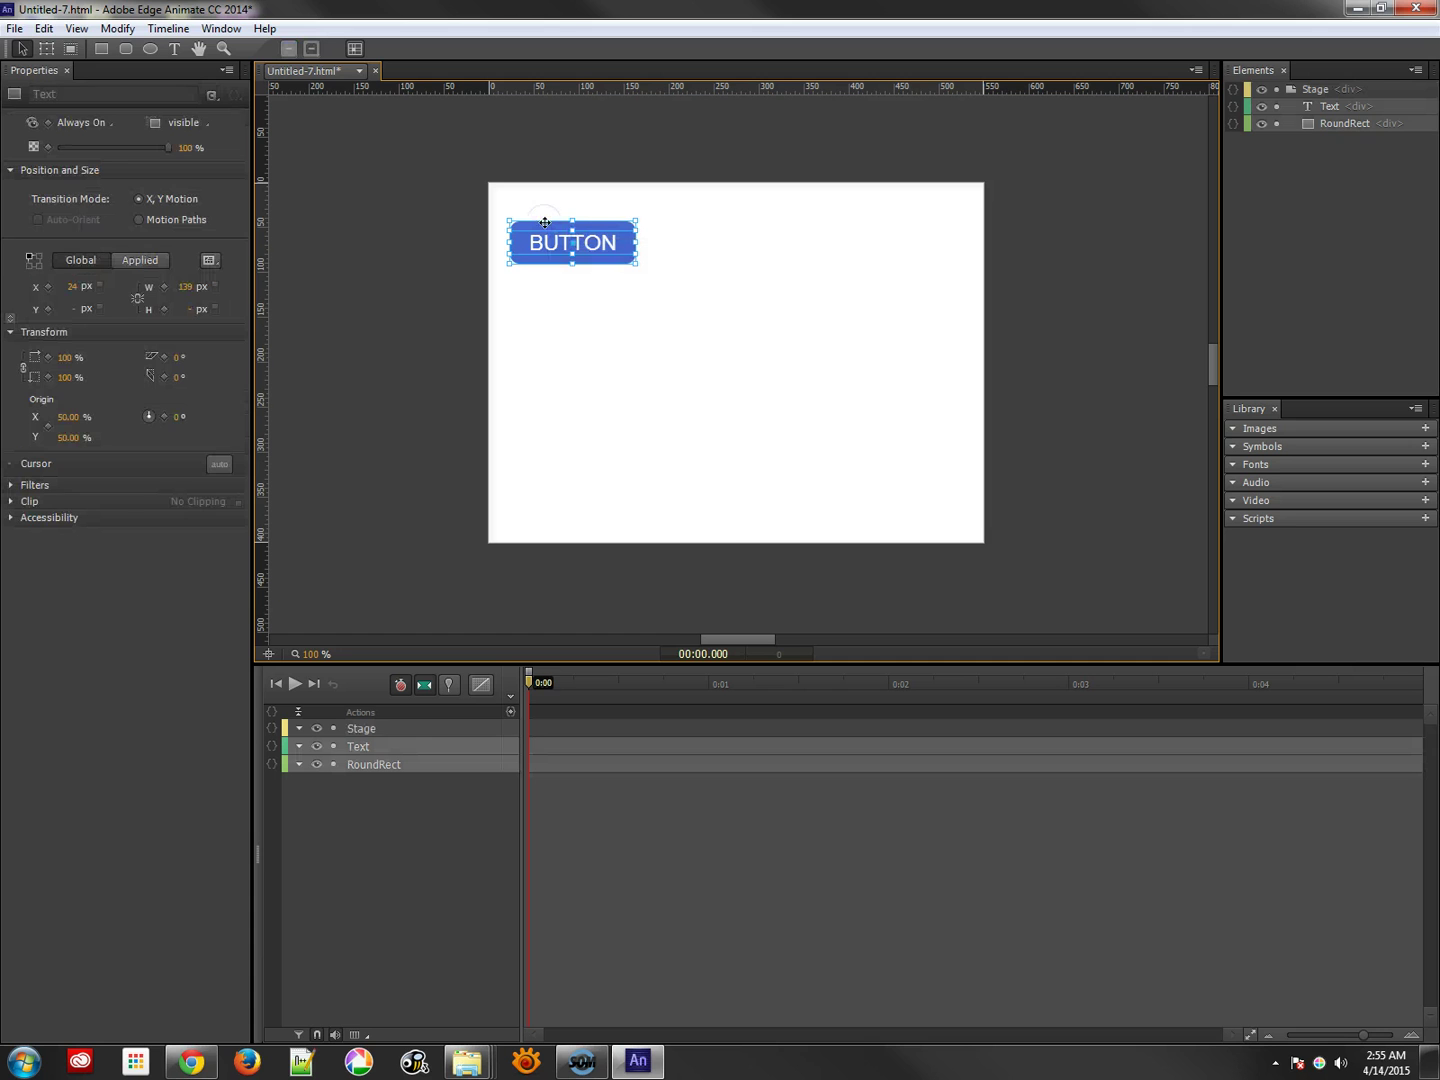
pyautogui.rightClick(545, 230)
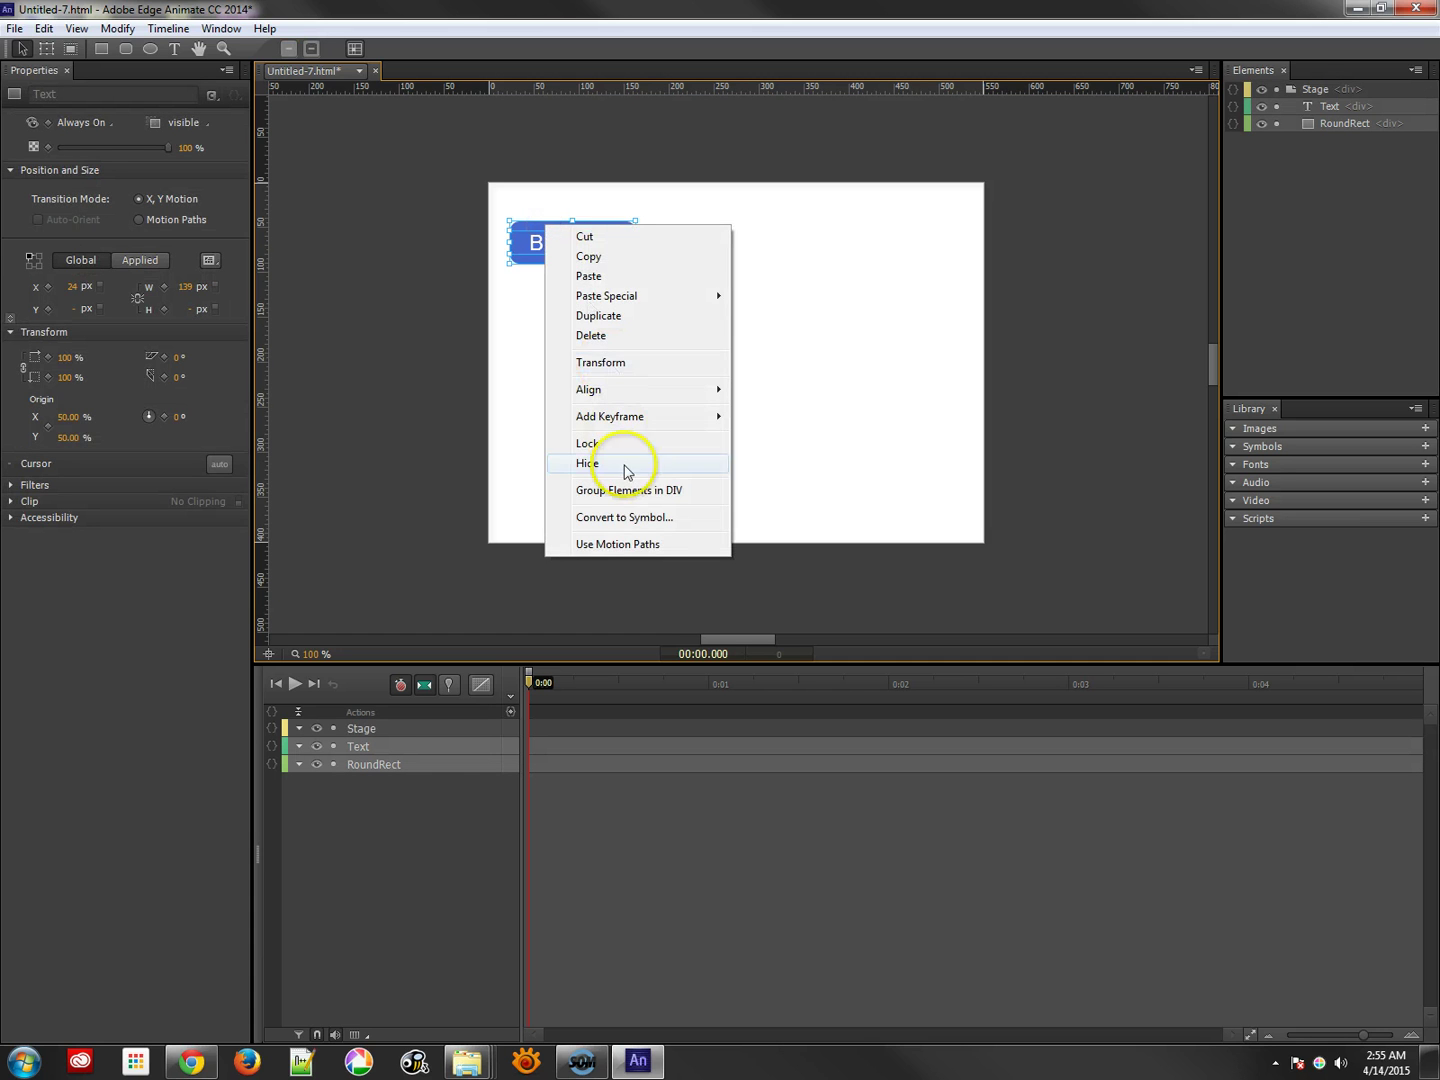
pyautogui.click(633, 516)
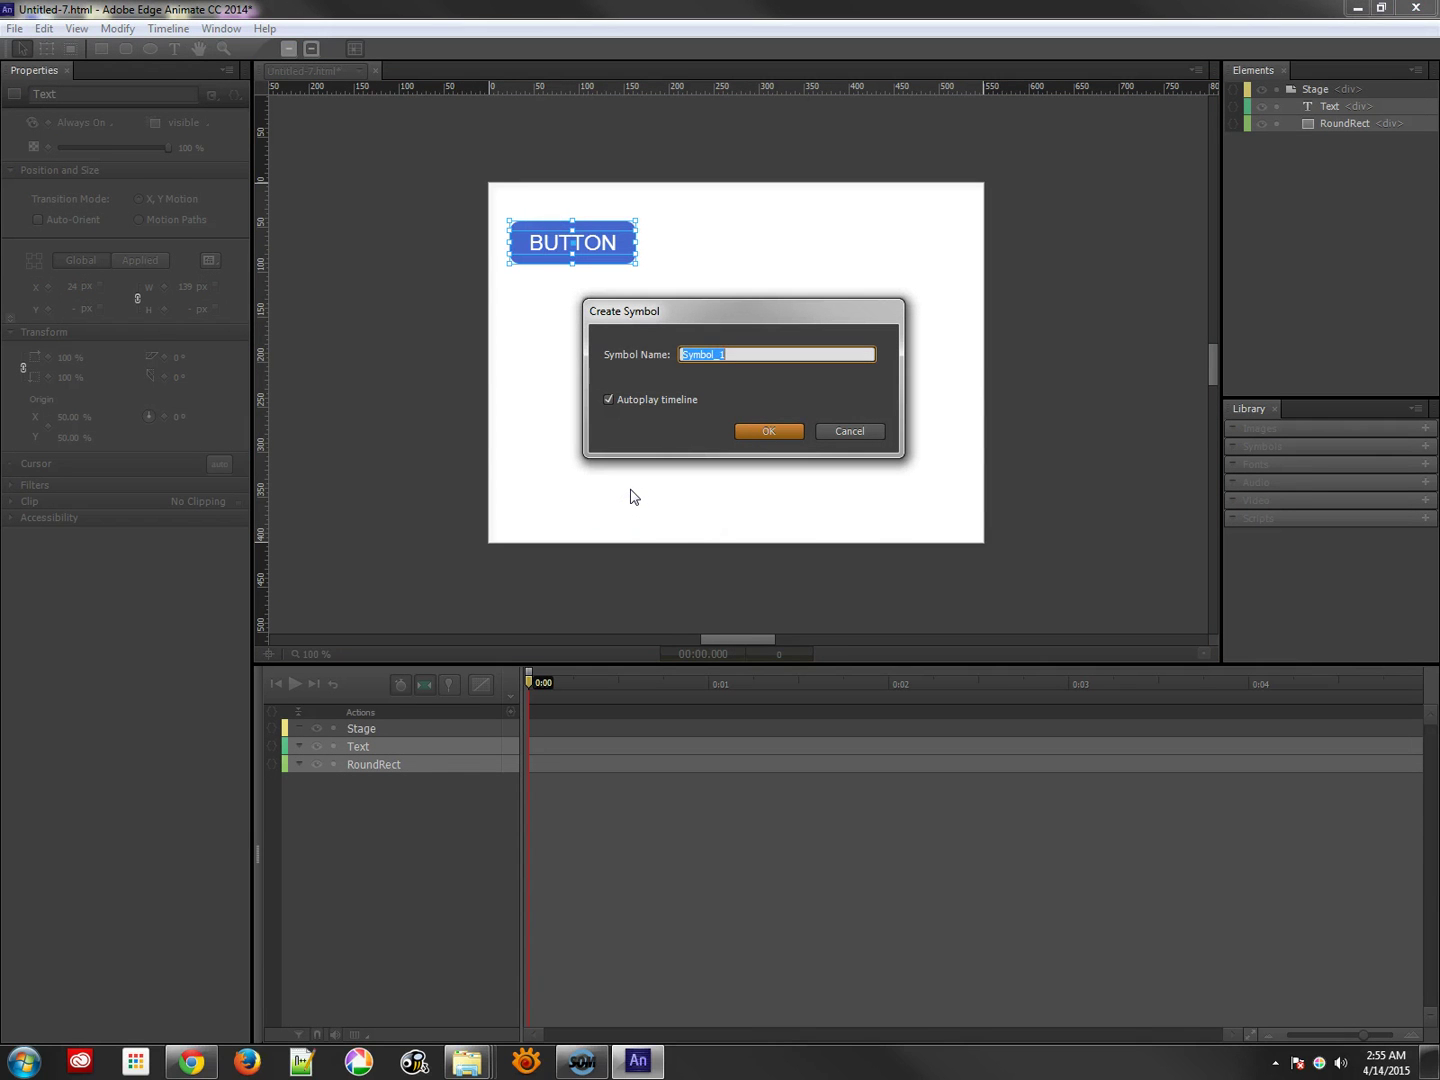
pyautogui.write('sample1_btn')
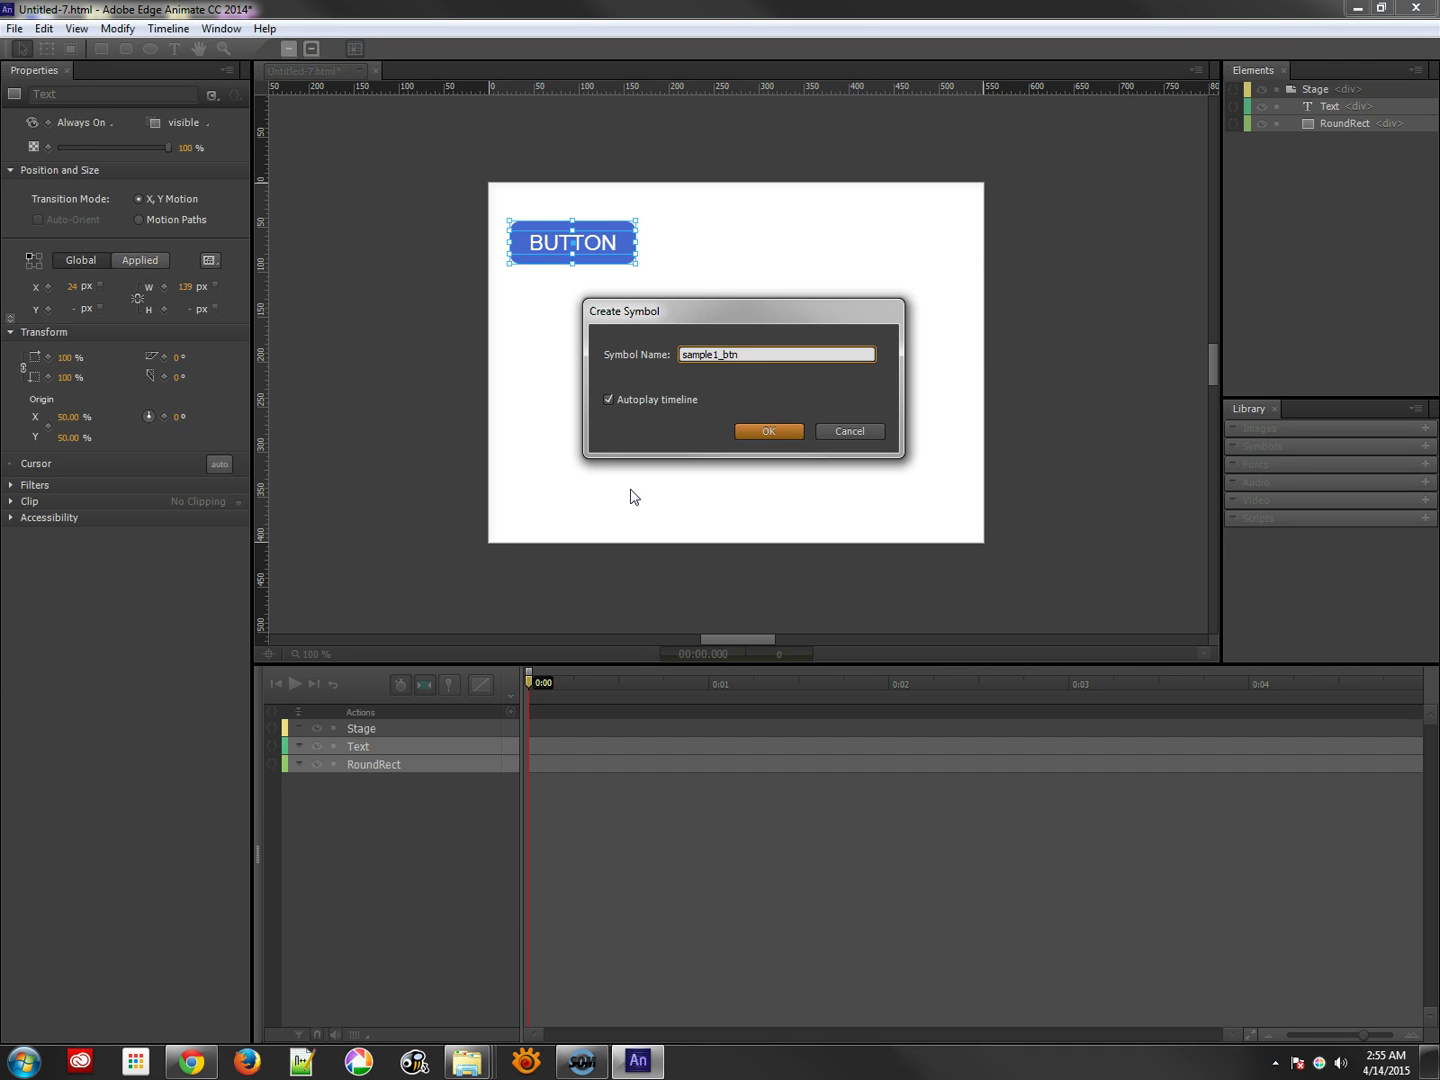
pyautogui.press('Return')
# Step: Open the sample1_btn symbol for editing and insert a timeline label named up at 0:00
pyautogui.click(608, 232)
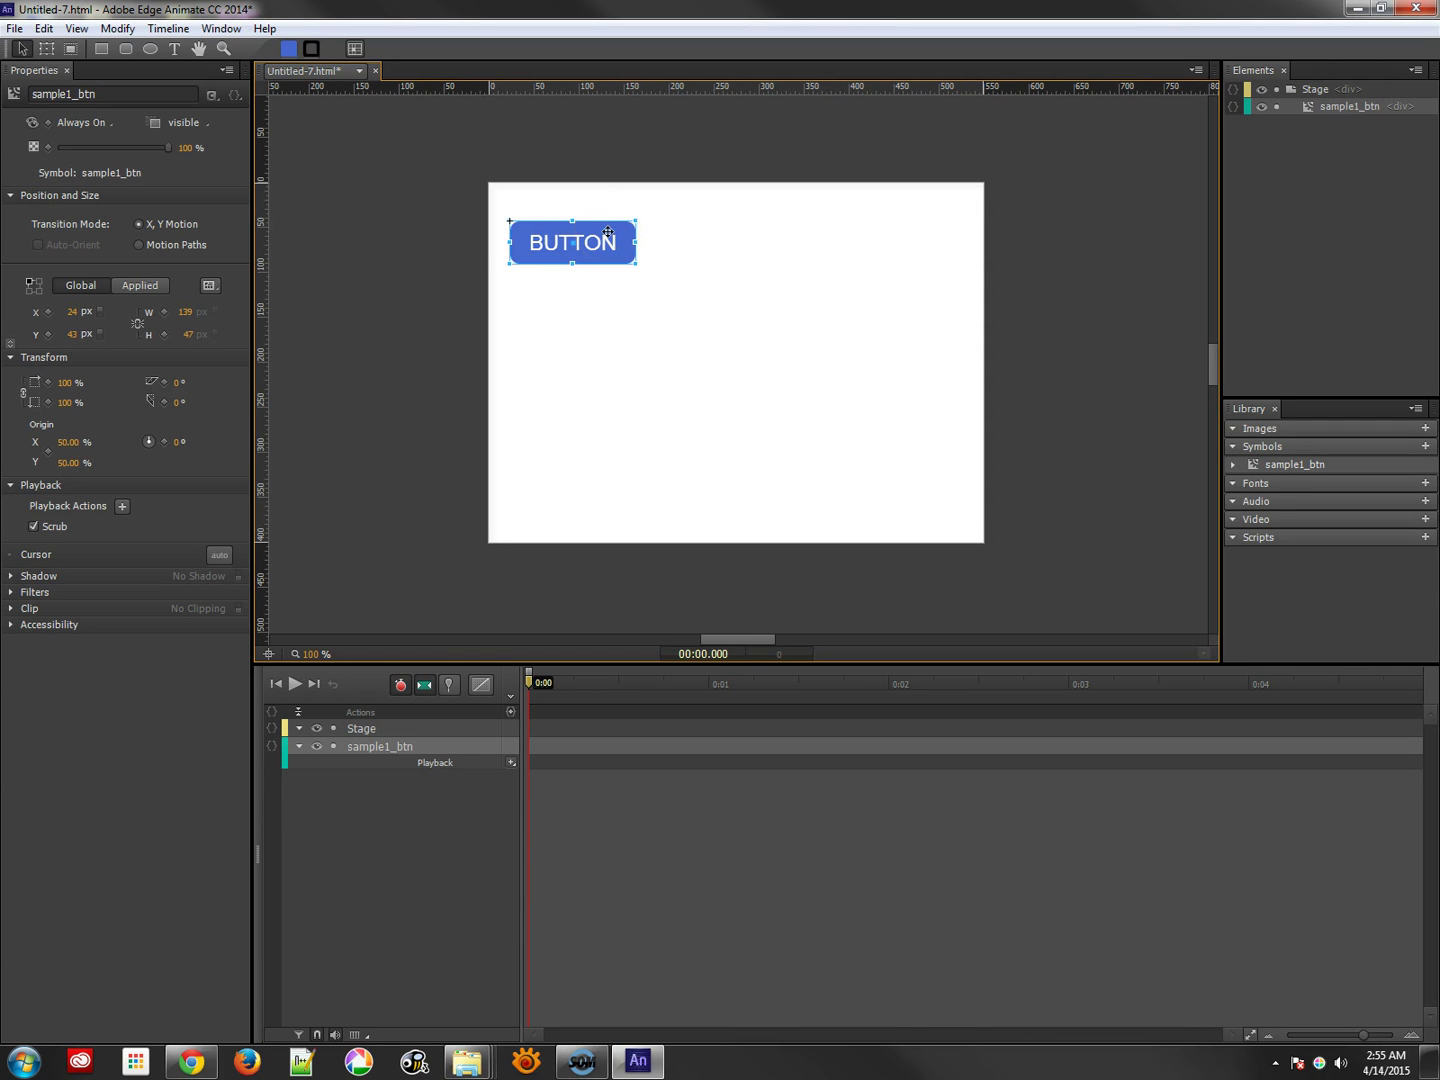
pyautogui.doubleClick(607, 231)
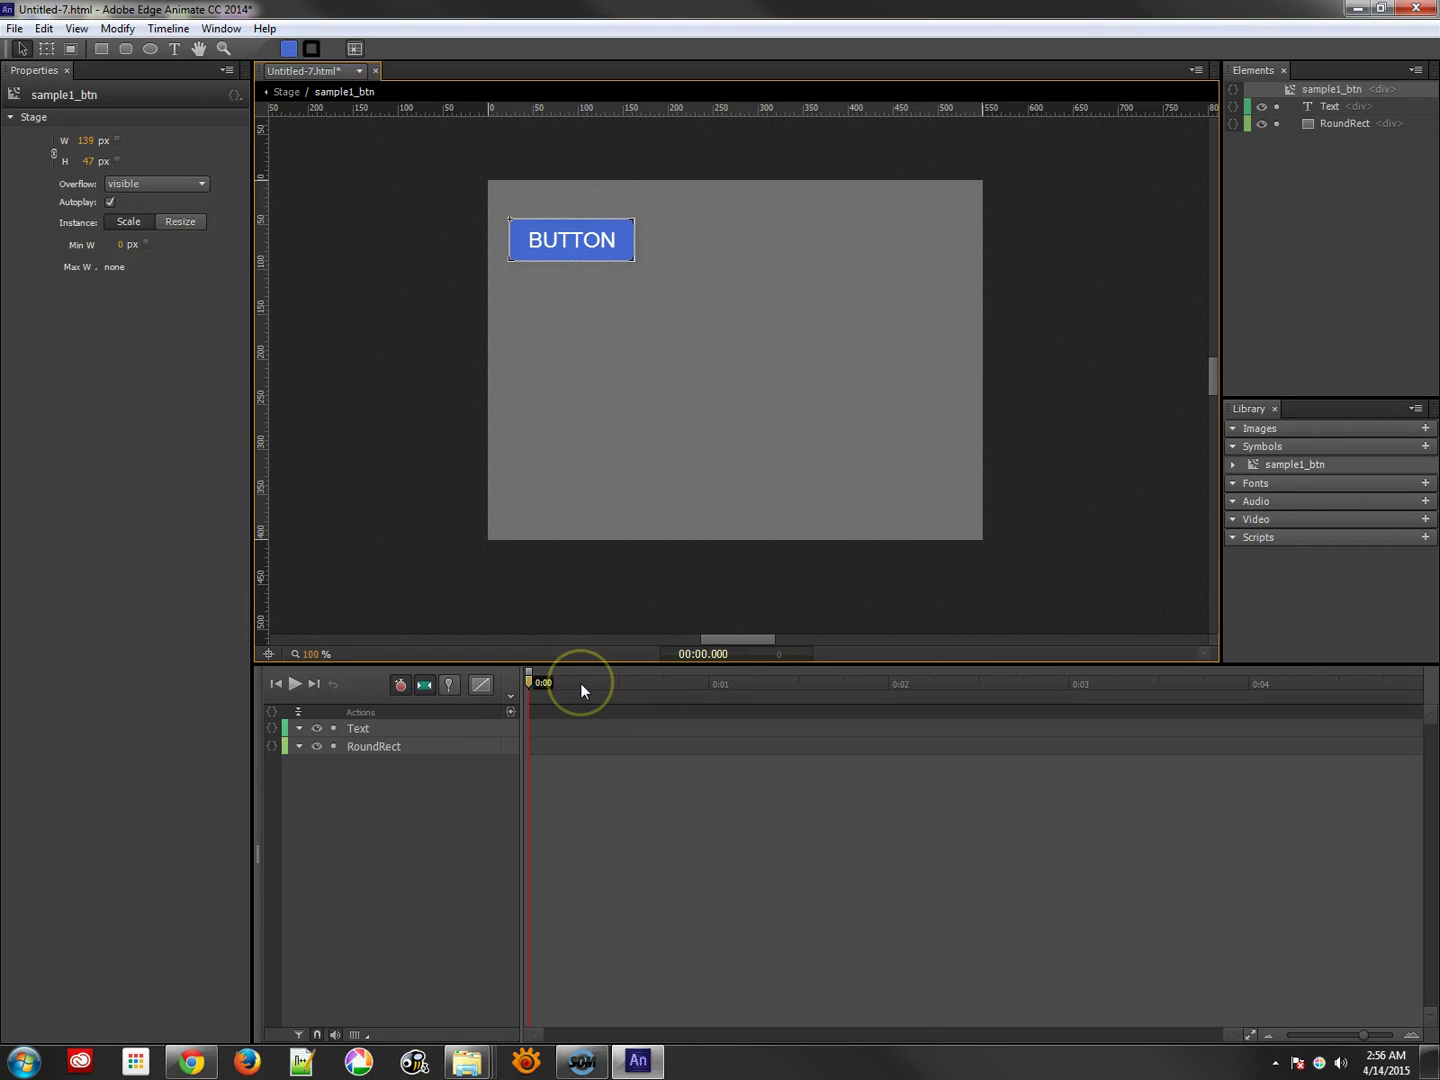
pyautogui.moveTo(580, 685); pyautogui.dragTo(520, 686)
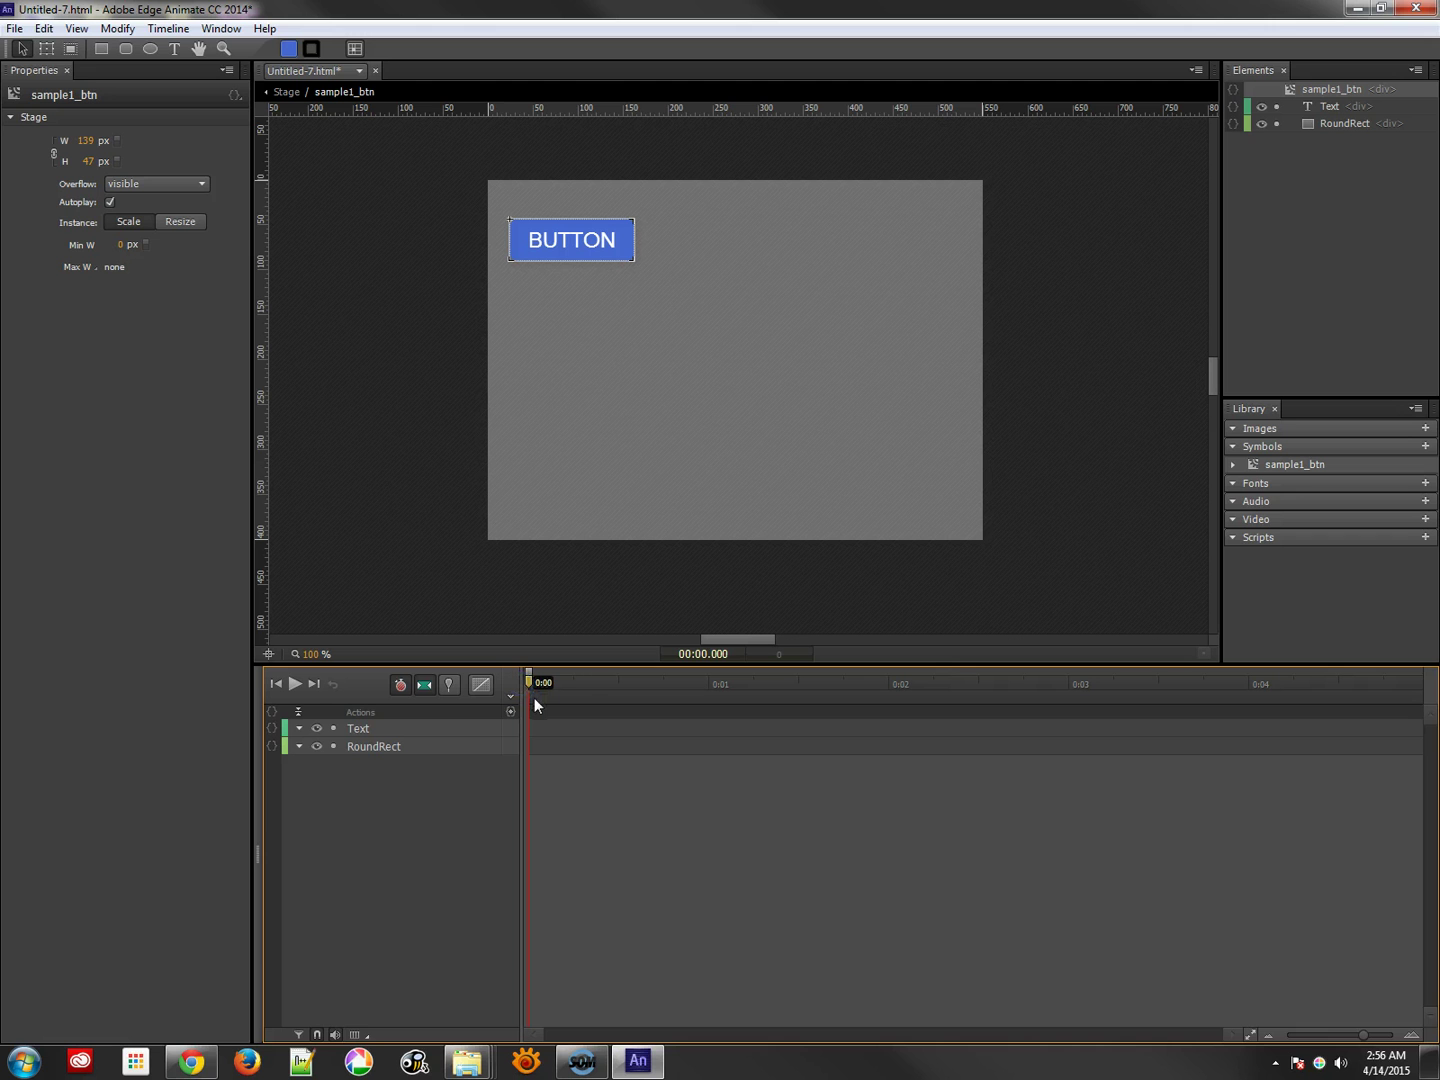
pyautogui.doubleClick(535, 698)
pyautogui.click(168, 28)
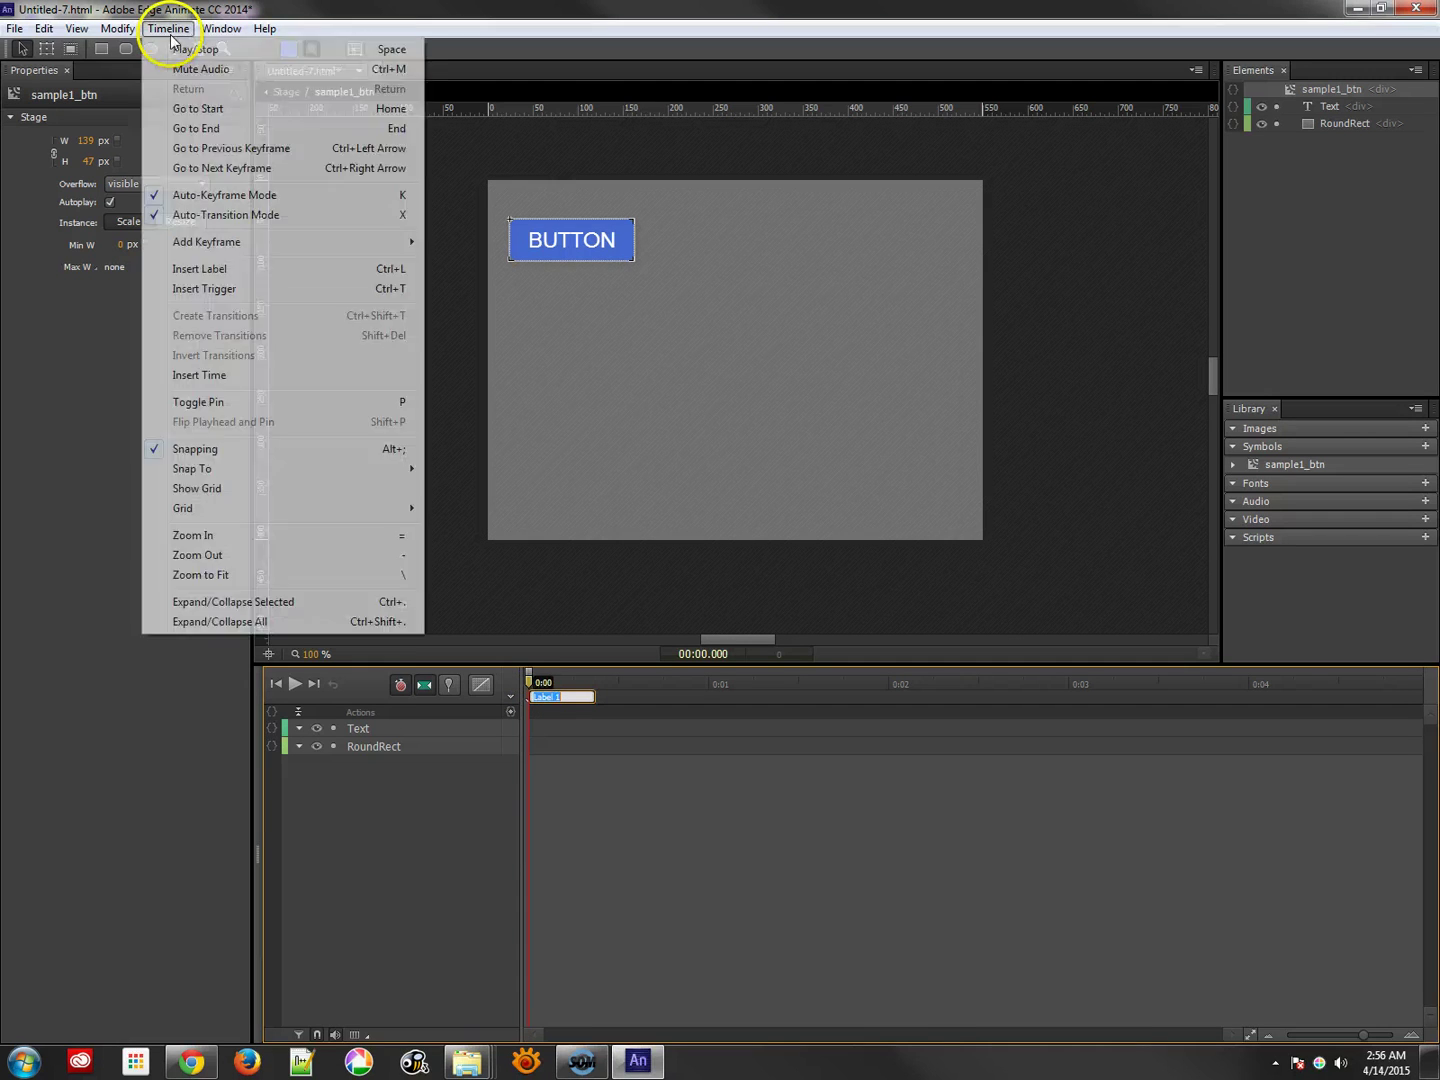
pyautogui.click(571, 690)
pyautogui.doubleClick(562, 698)
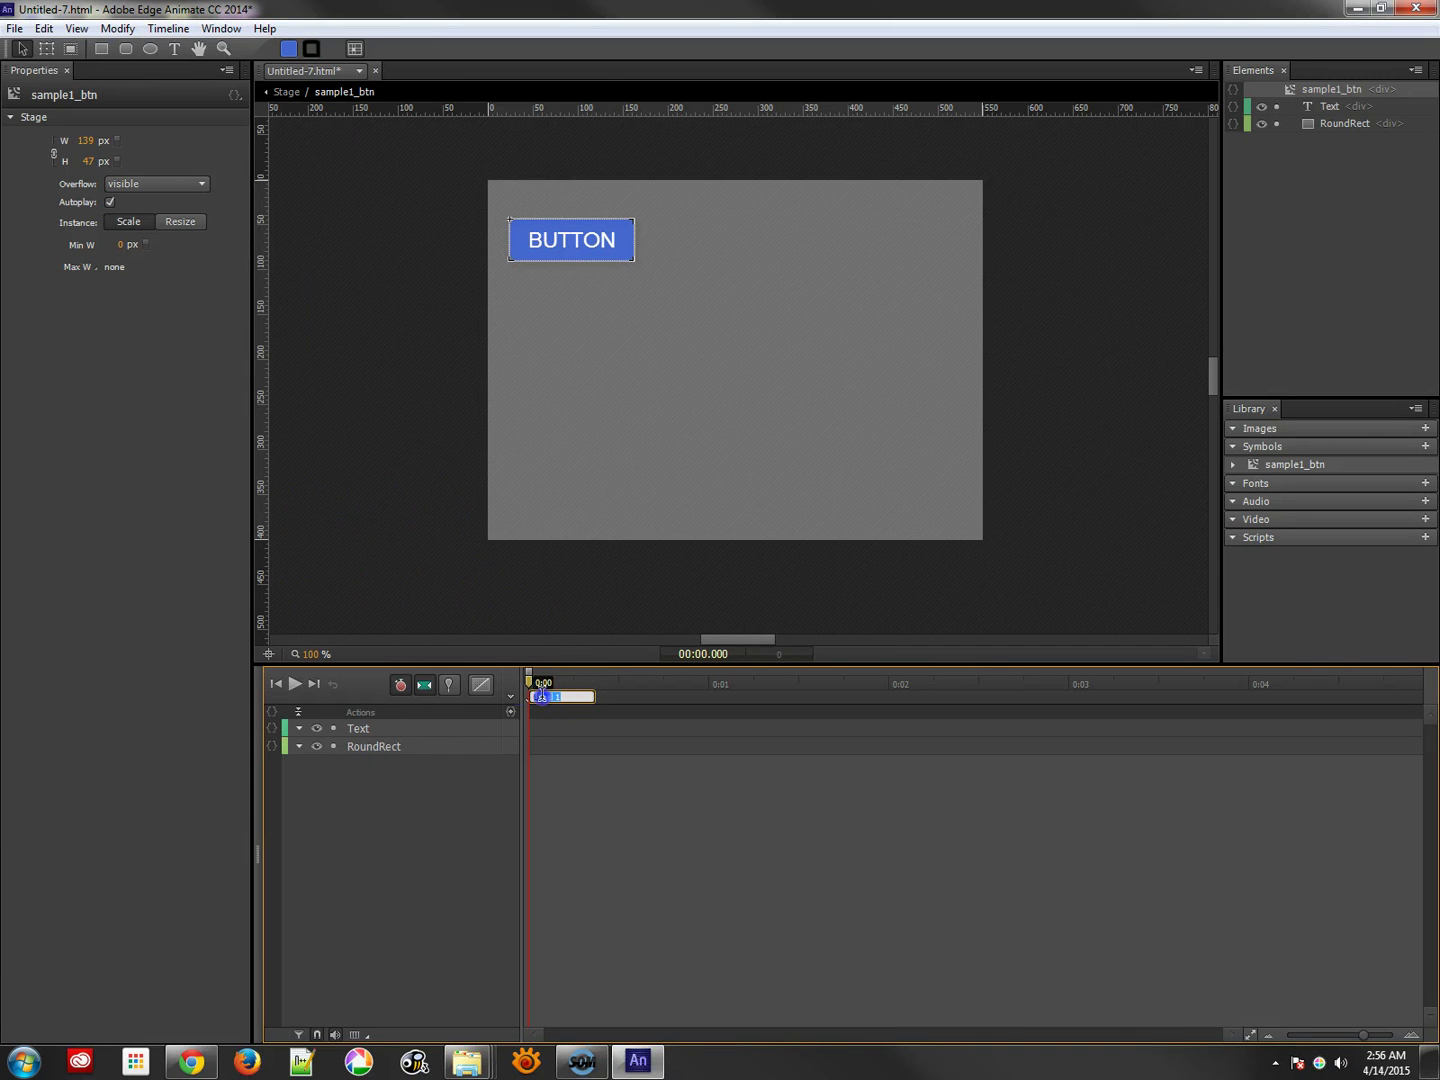
pyautogui.write('up')
pyautogui.press('Return')
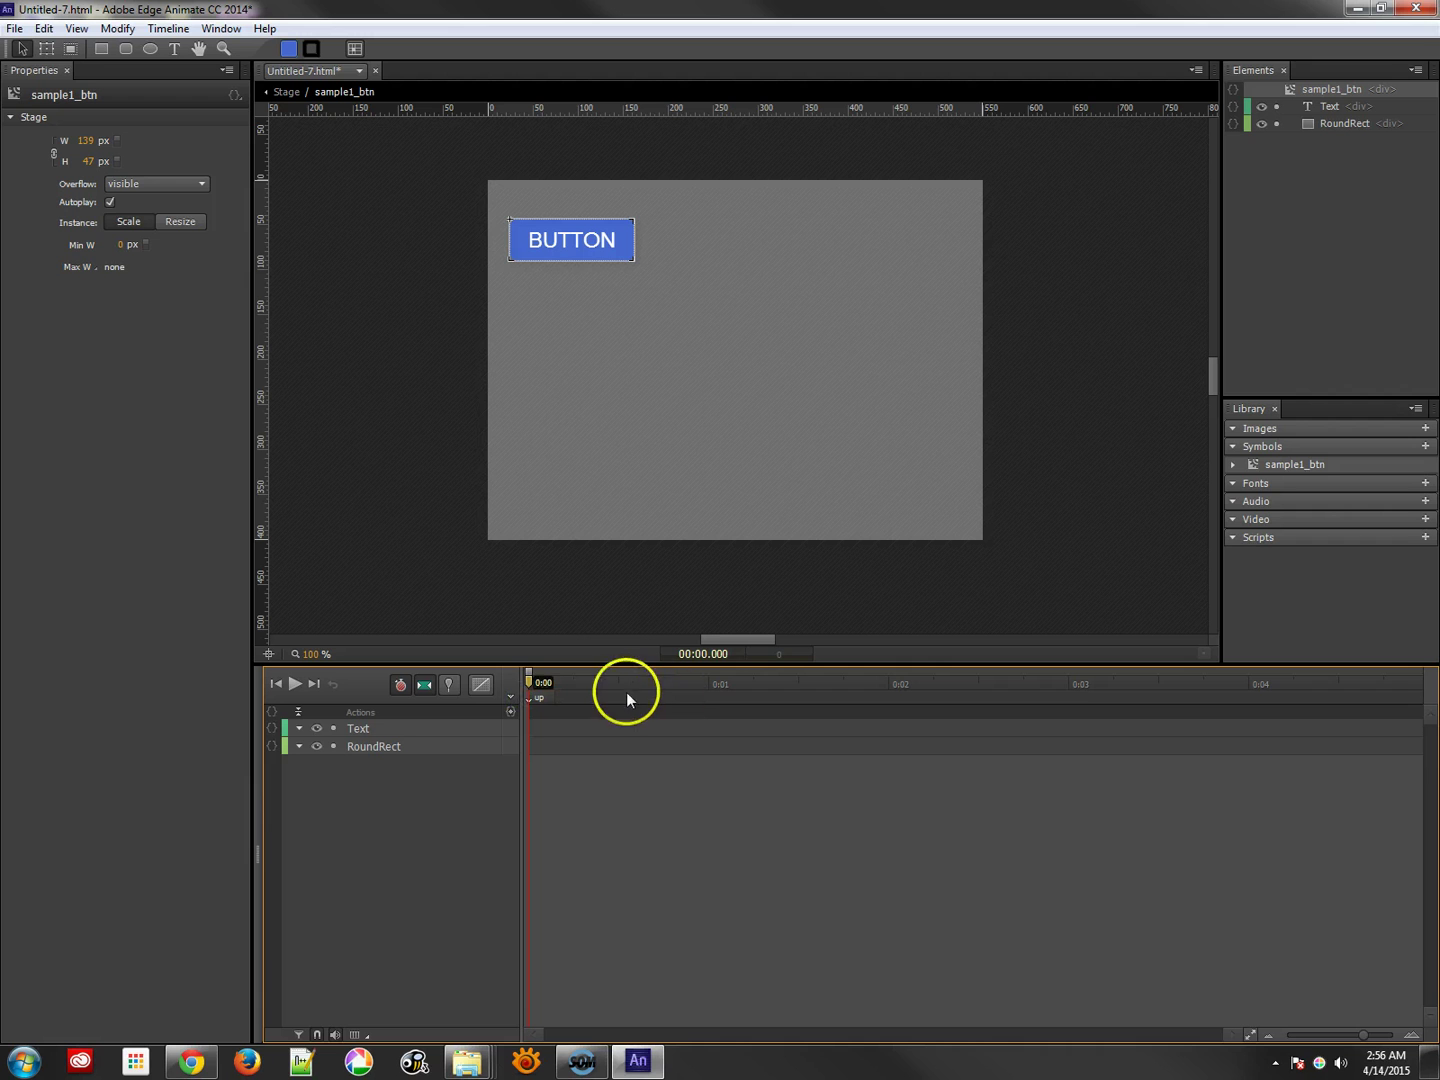
# Step: Insert a timeline label named over at 0:00.500 in the symbol
pyautogui.moveTo(626, 688); pyautogui.dragTo(616, 688)
pyautogui.click(618, 689)
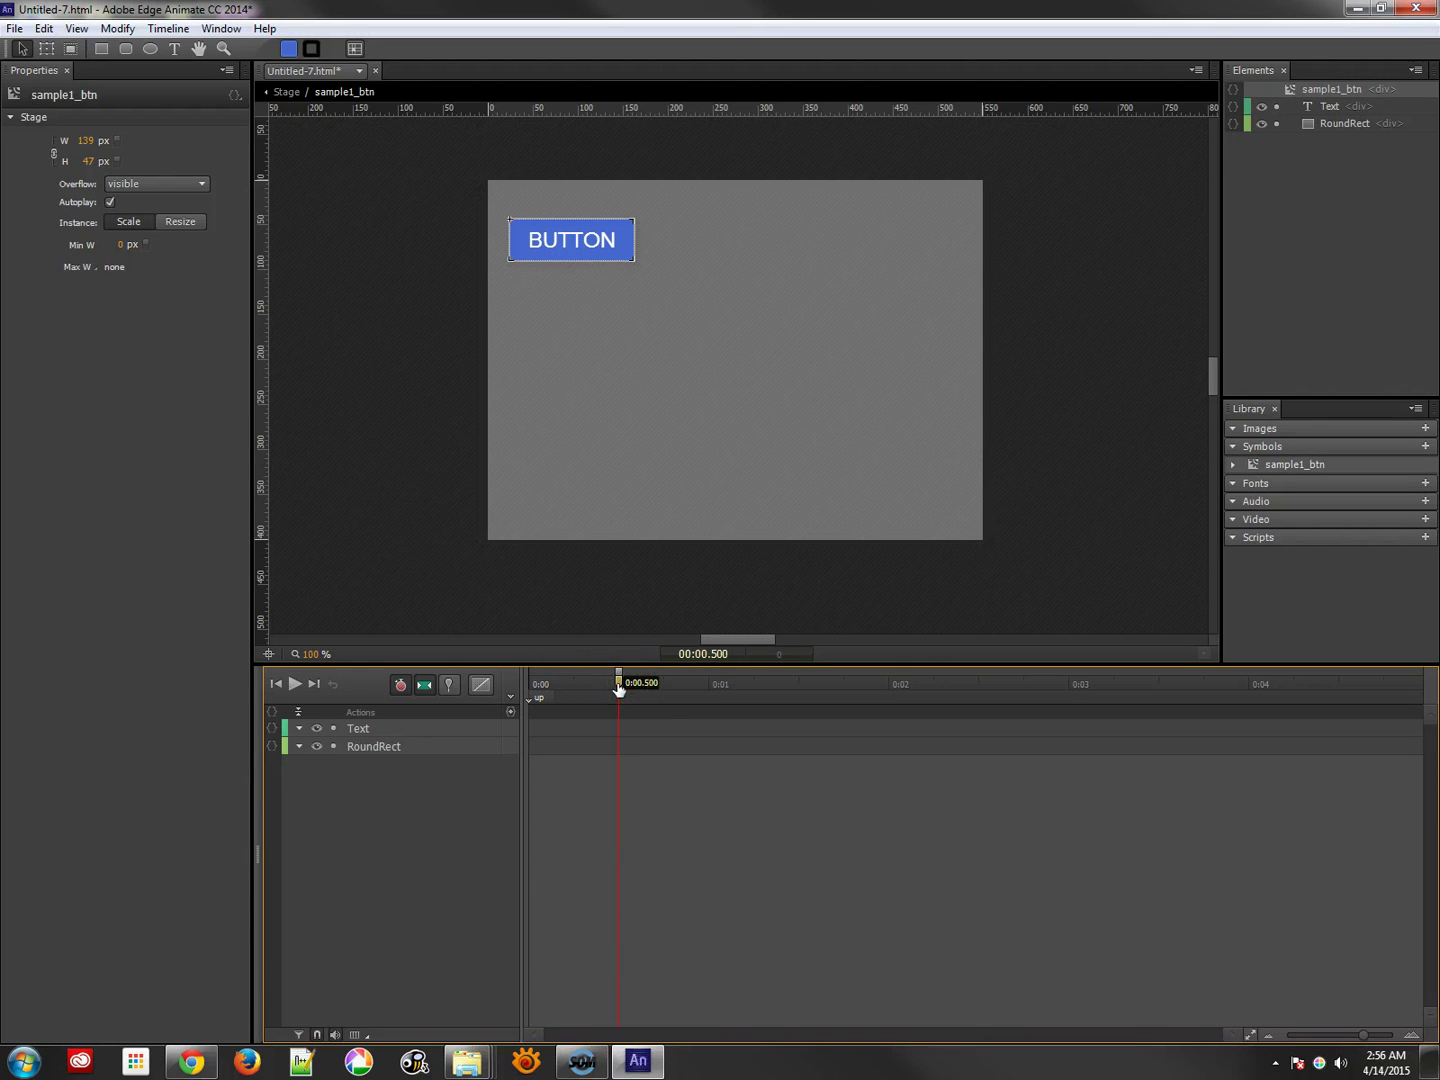
pyautogui.hotkey('ctrl', 'l')
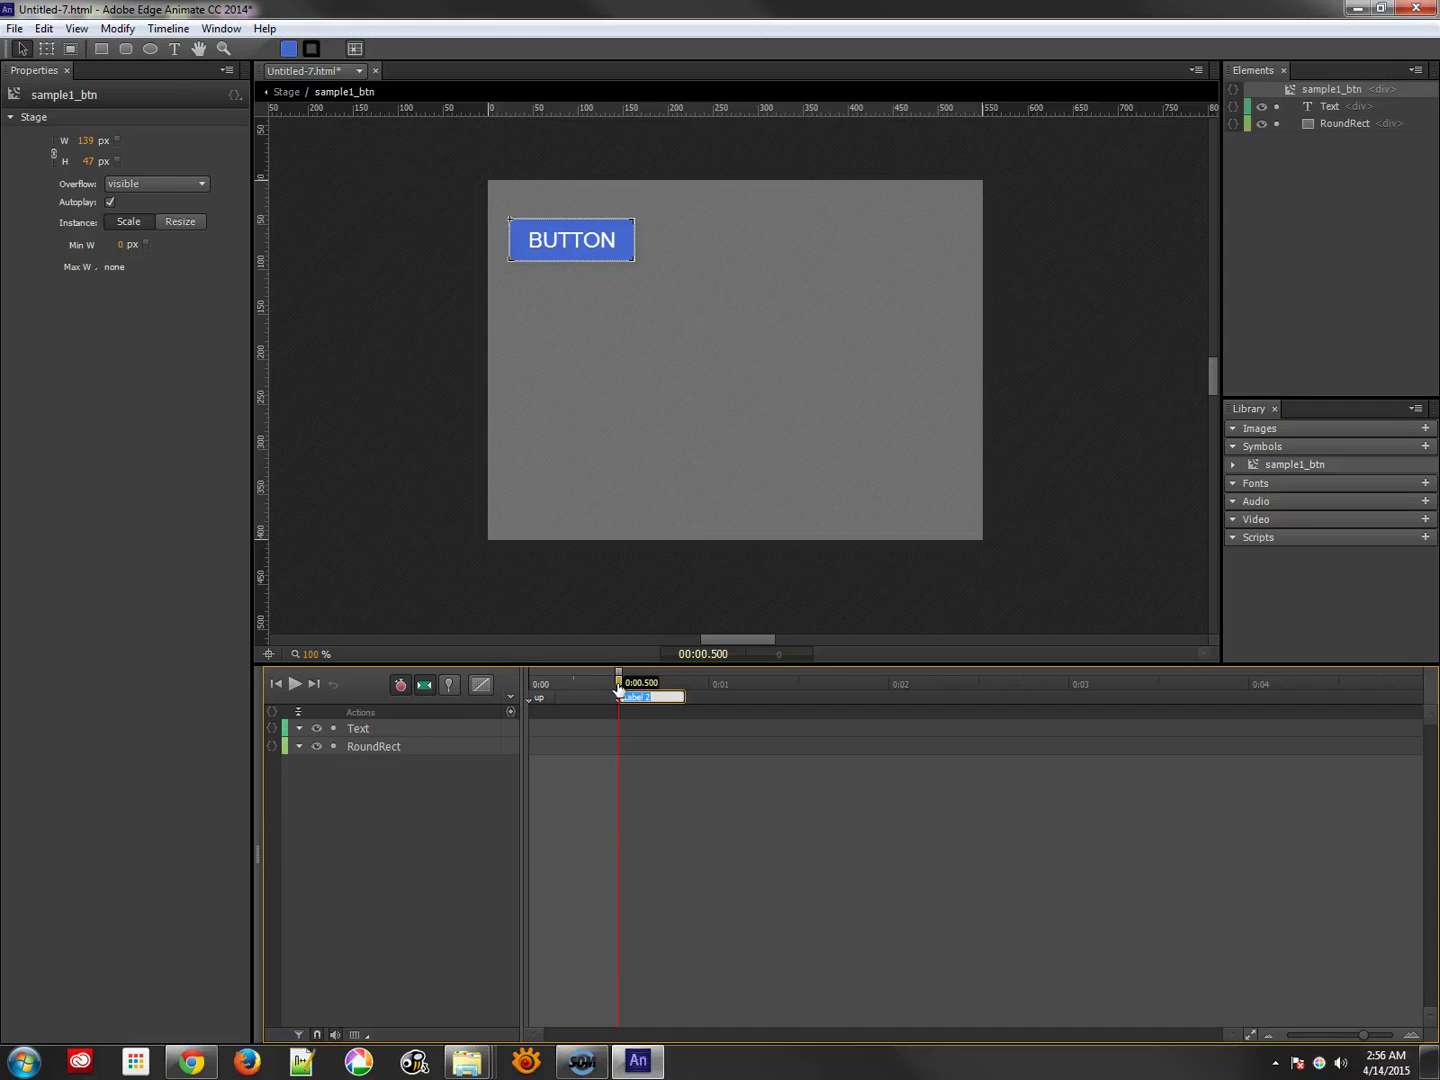
pyautogui.write('over')
pyautogui.press('Return')
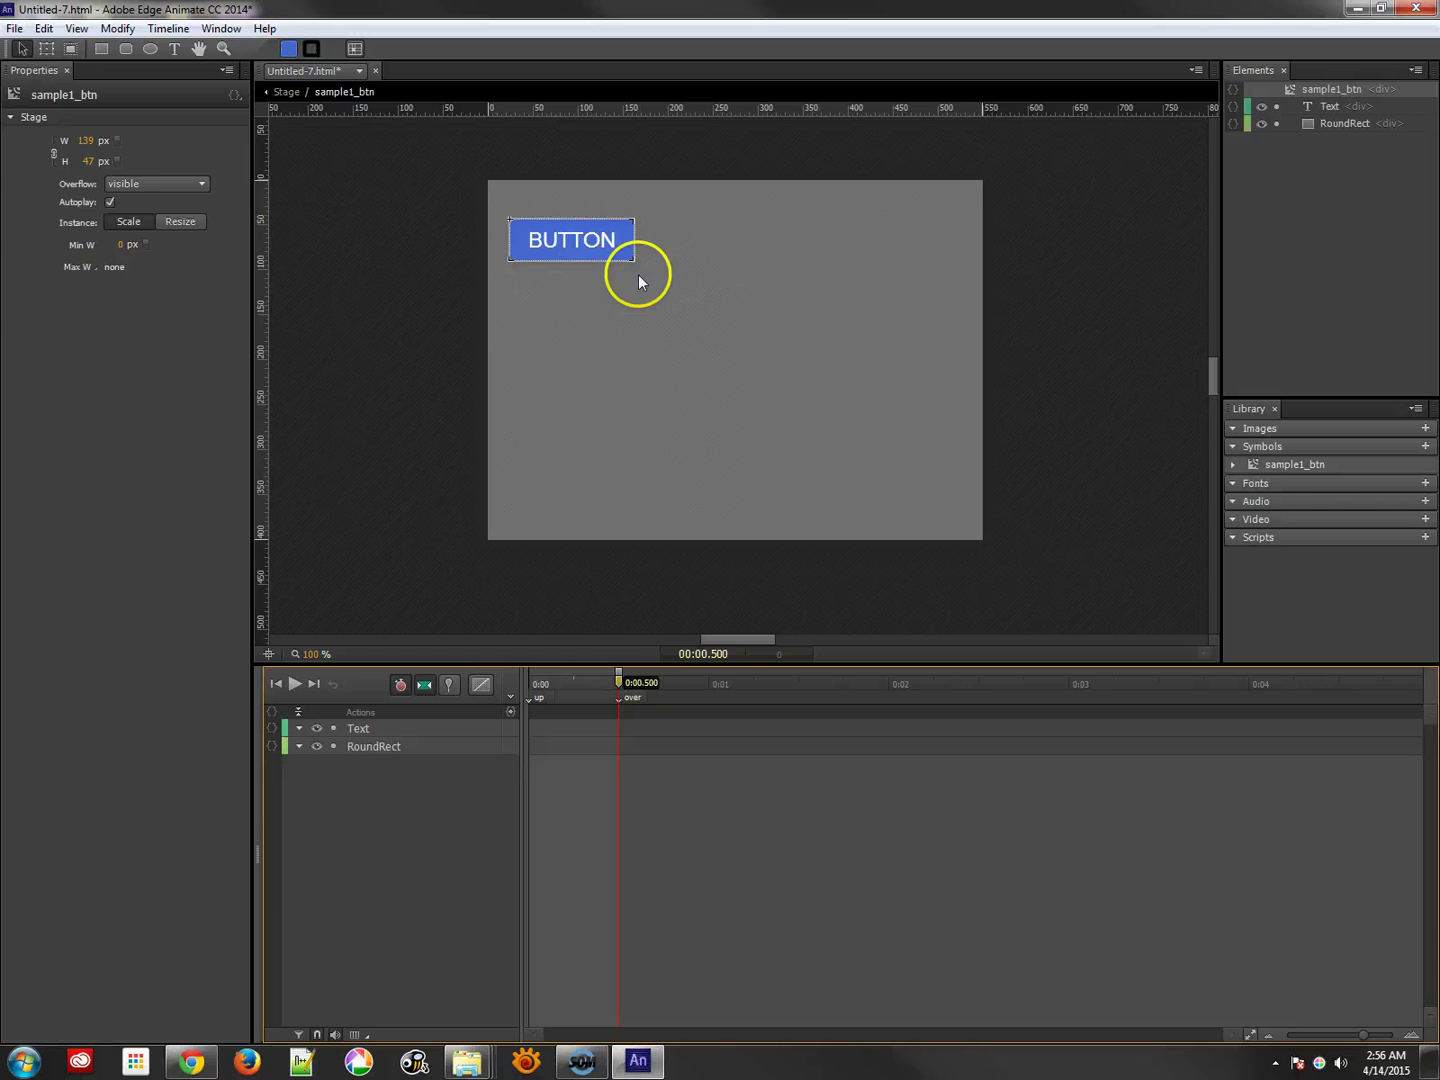
# Step: Add background color keyframes to the rounded rectangle at 0:00.500 and at 0:00
pyautogui.click(628, 233)
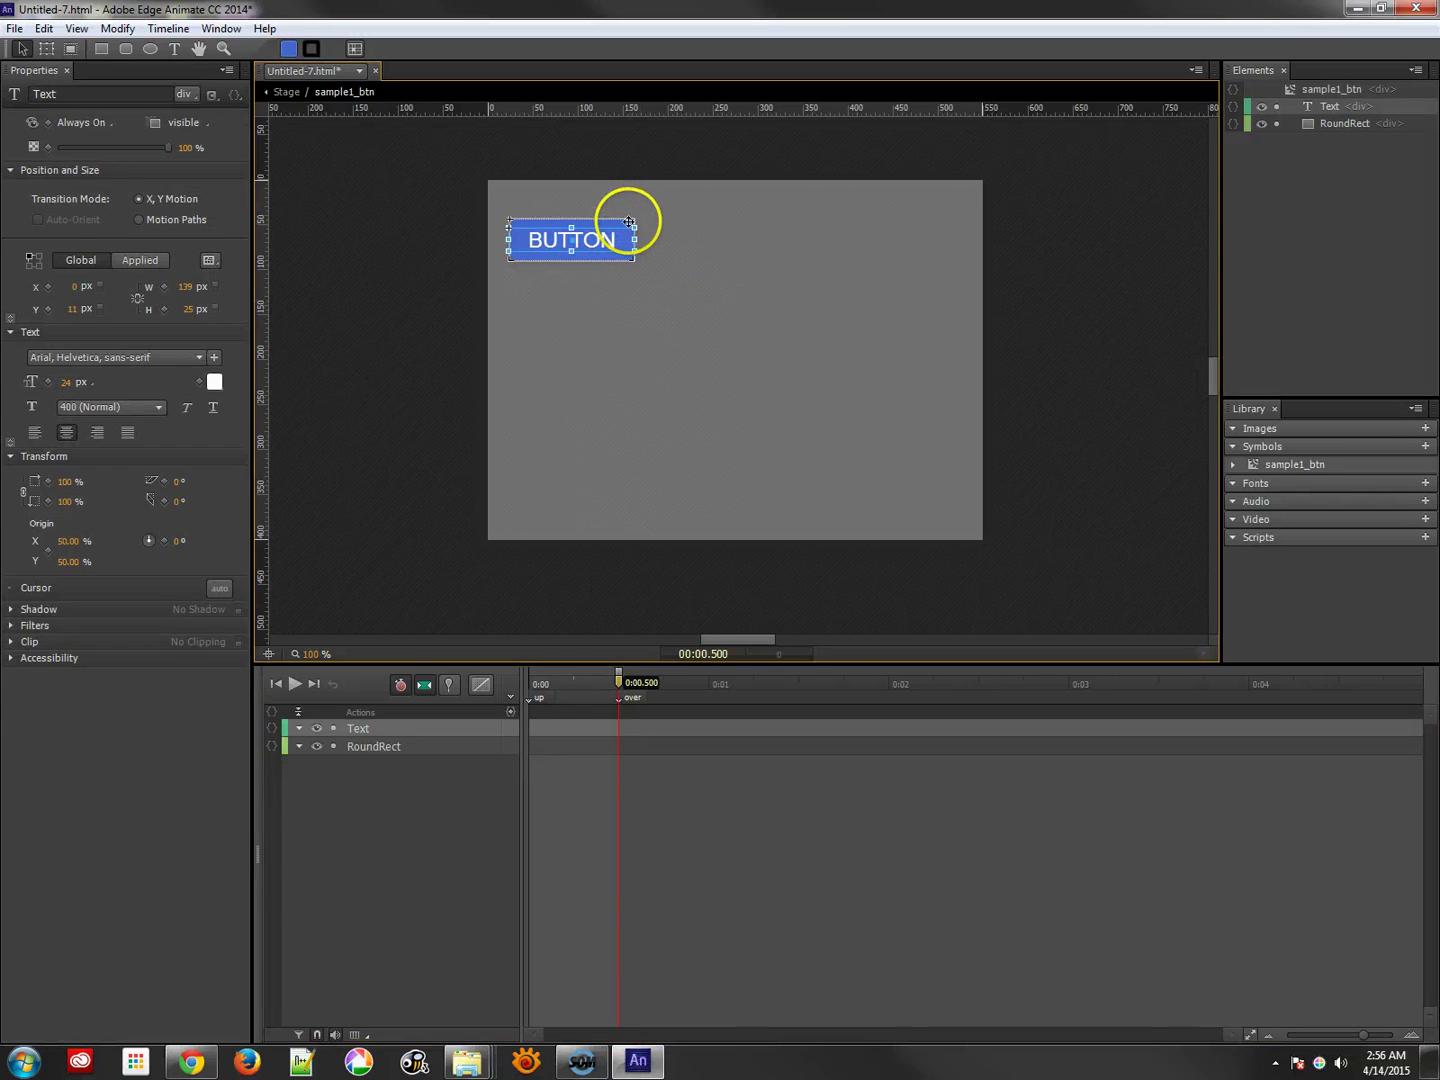
pyautogui.click(627, 221)
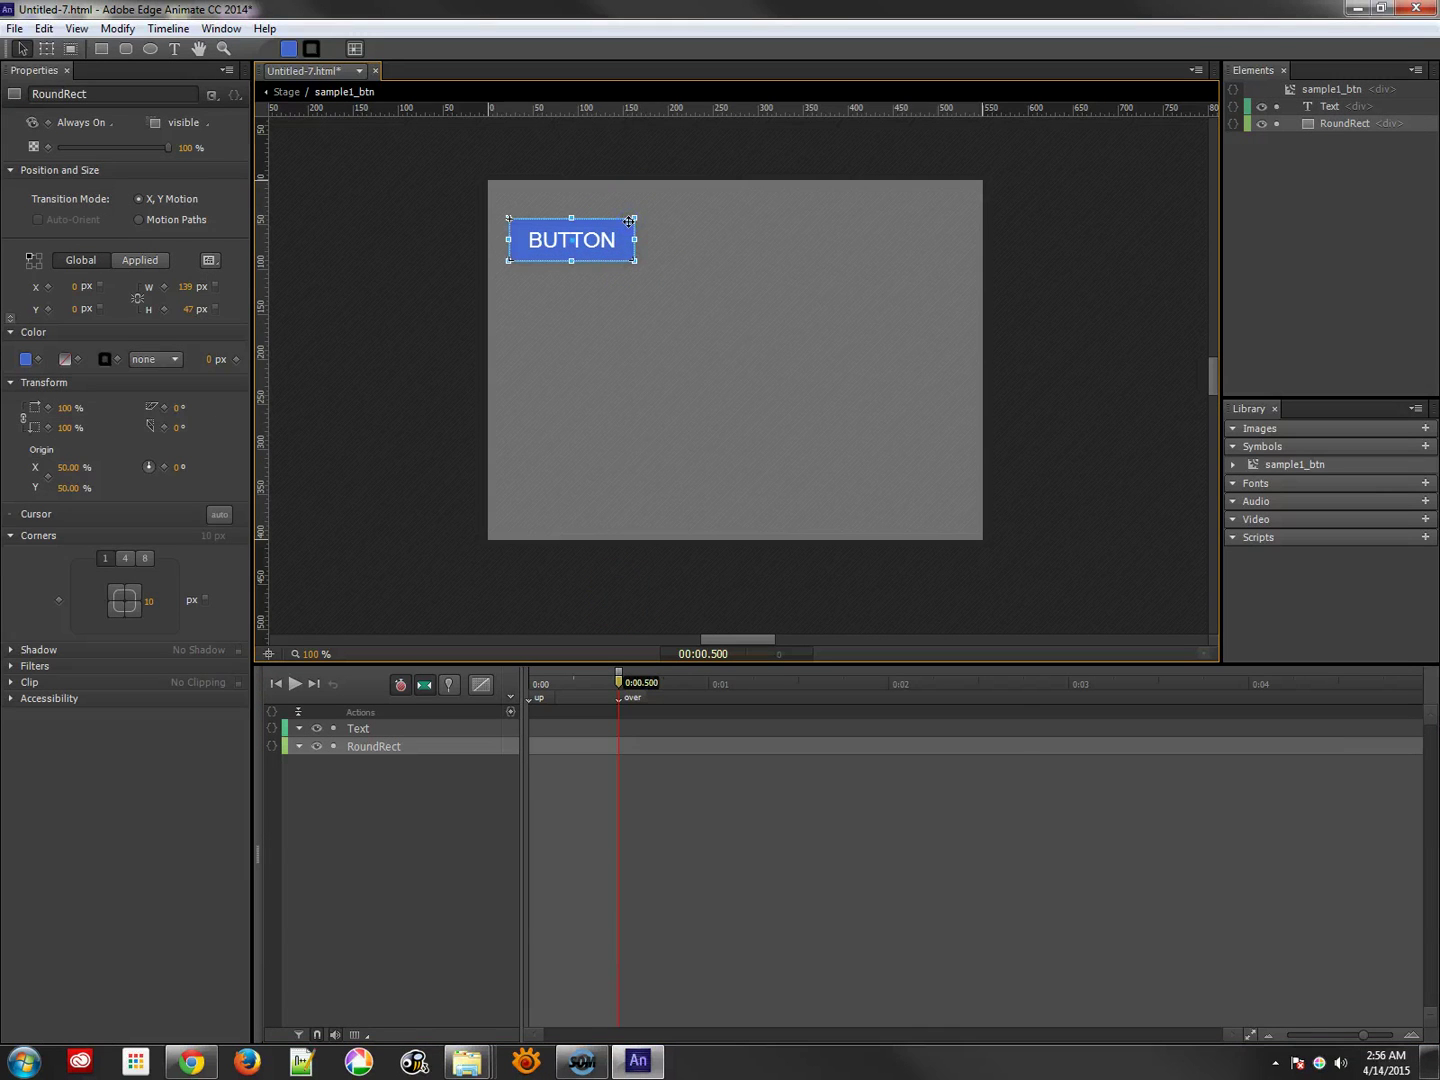
pyautogui.click(39, 360)
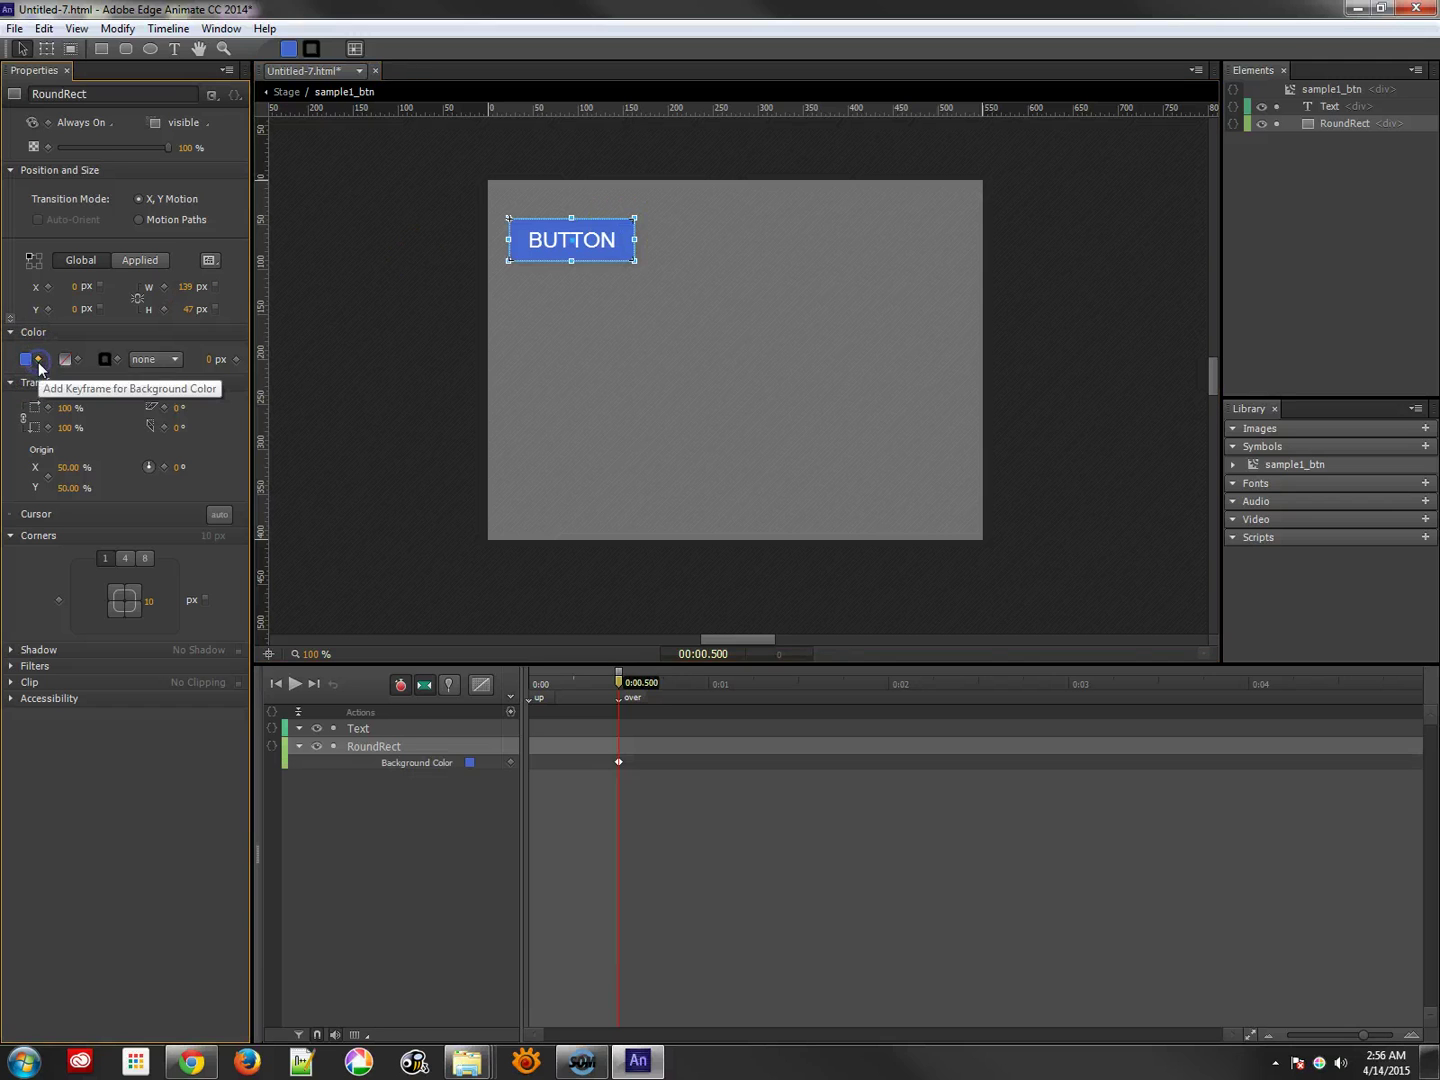
pyautogui.moveTo(598, 688); pyautogui.dragTo(509, 686)
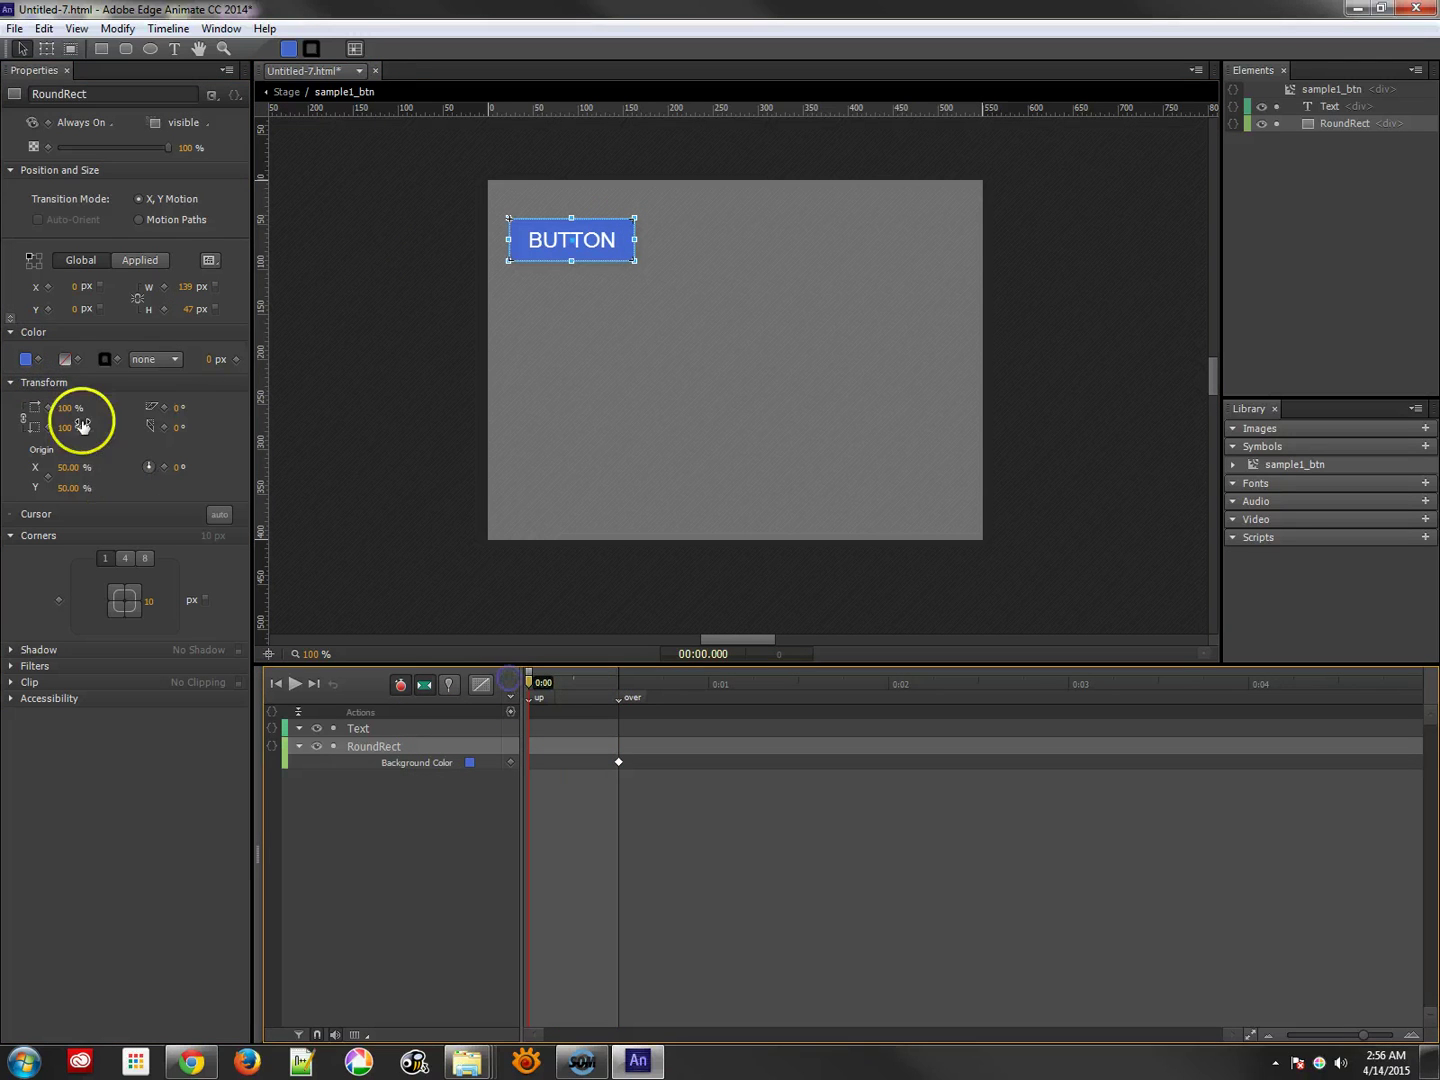
pyautogui.click(39, 361)
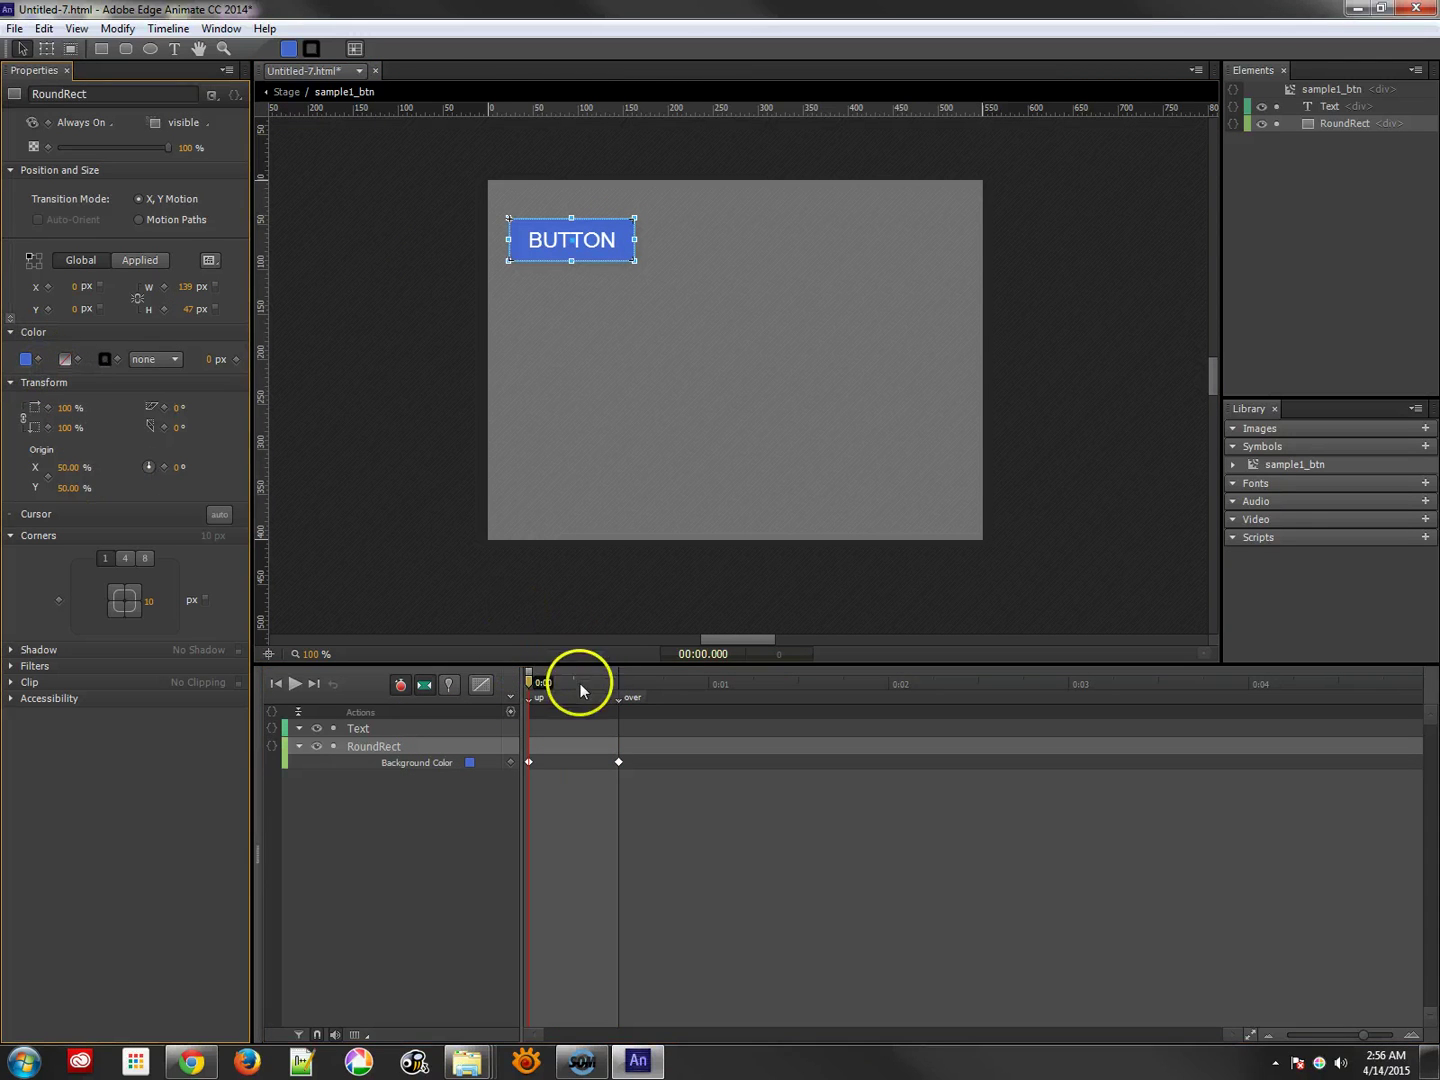
# Step: Set the rounded rectangle's background color at the over label to purple, rgba(165,71,209,1.00), and scrub back to 0:00 to preview the transition
pyautogui.moveTo(579, 683); pyautogui.dragTo(617, 686)
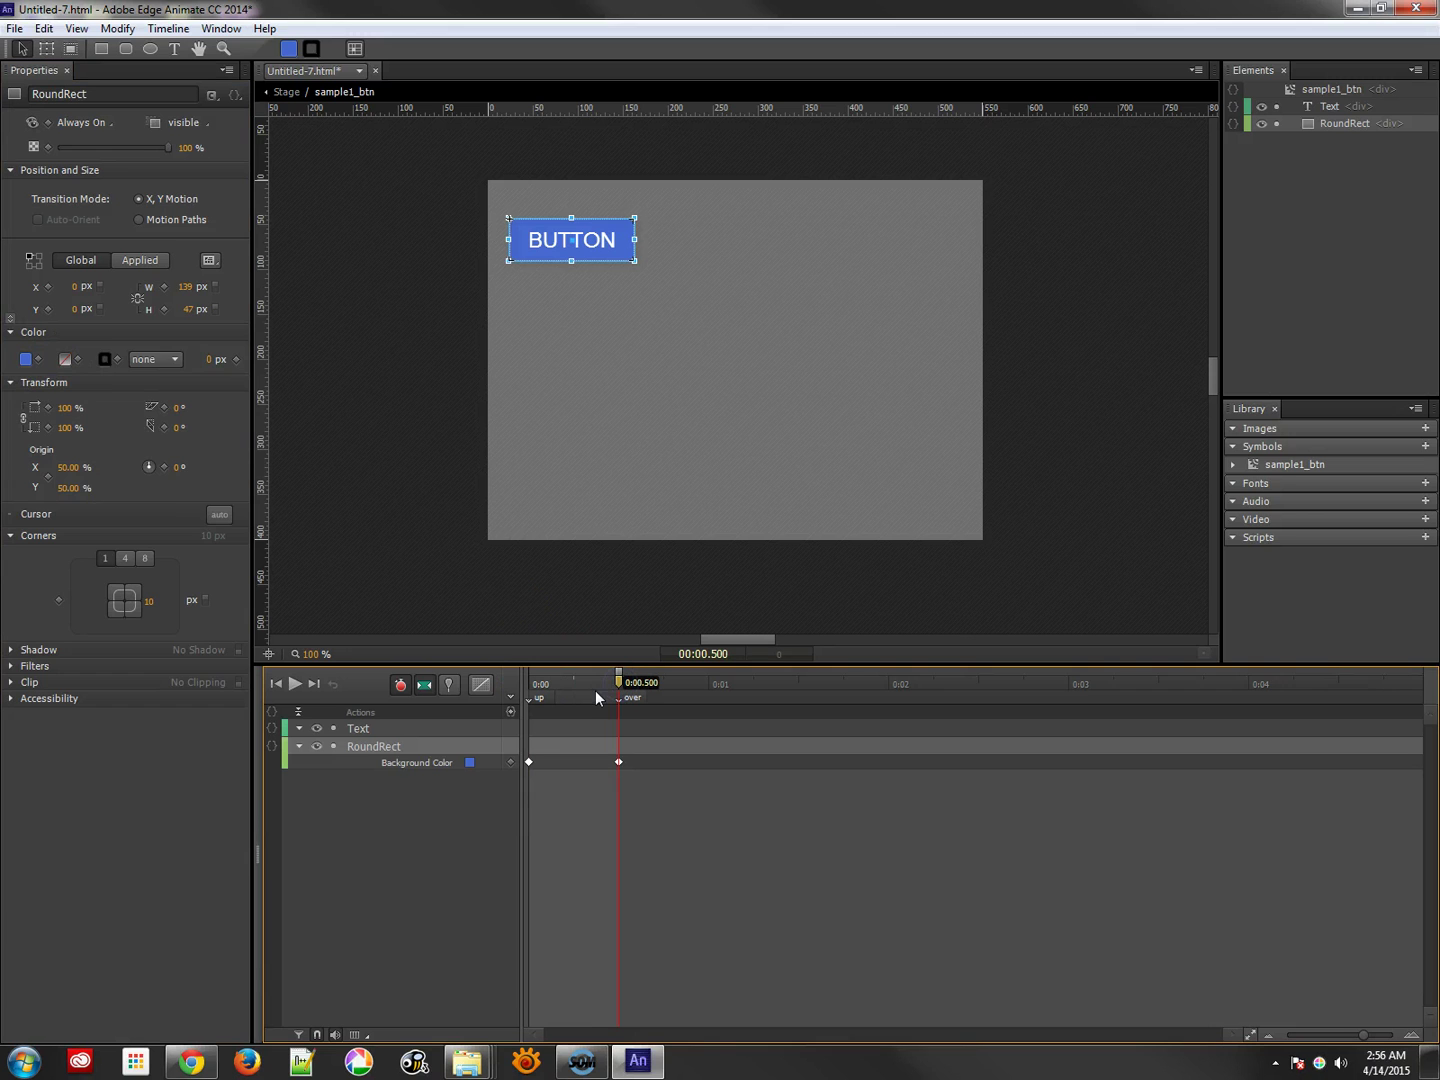
pyautogui.click(27, 359)
pyautogui.moveTo(210, 530); pyautogui.dragTo(231, 500)
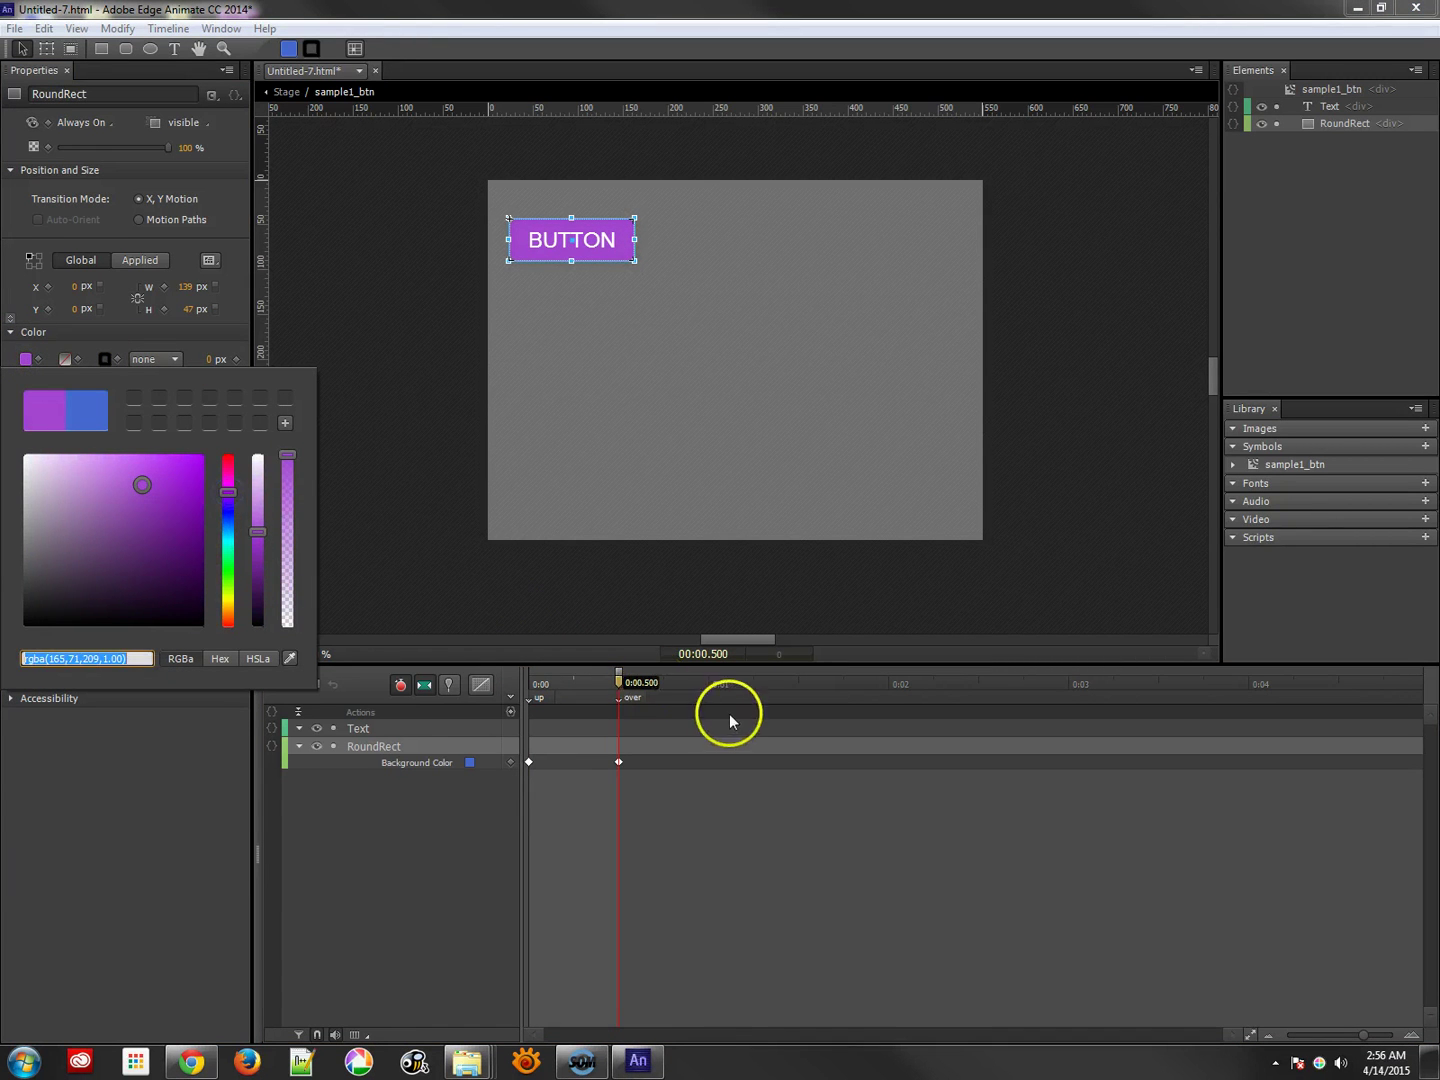
pyautogui.click(603, 681)
pyautogui.moveTo(619, 683); pyautogui.dragTo(529, 697)
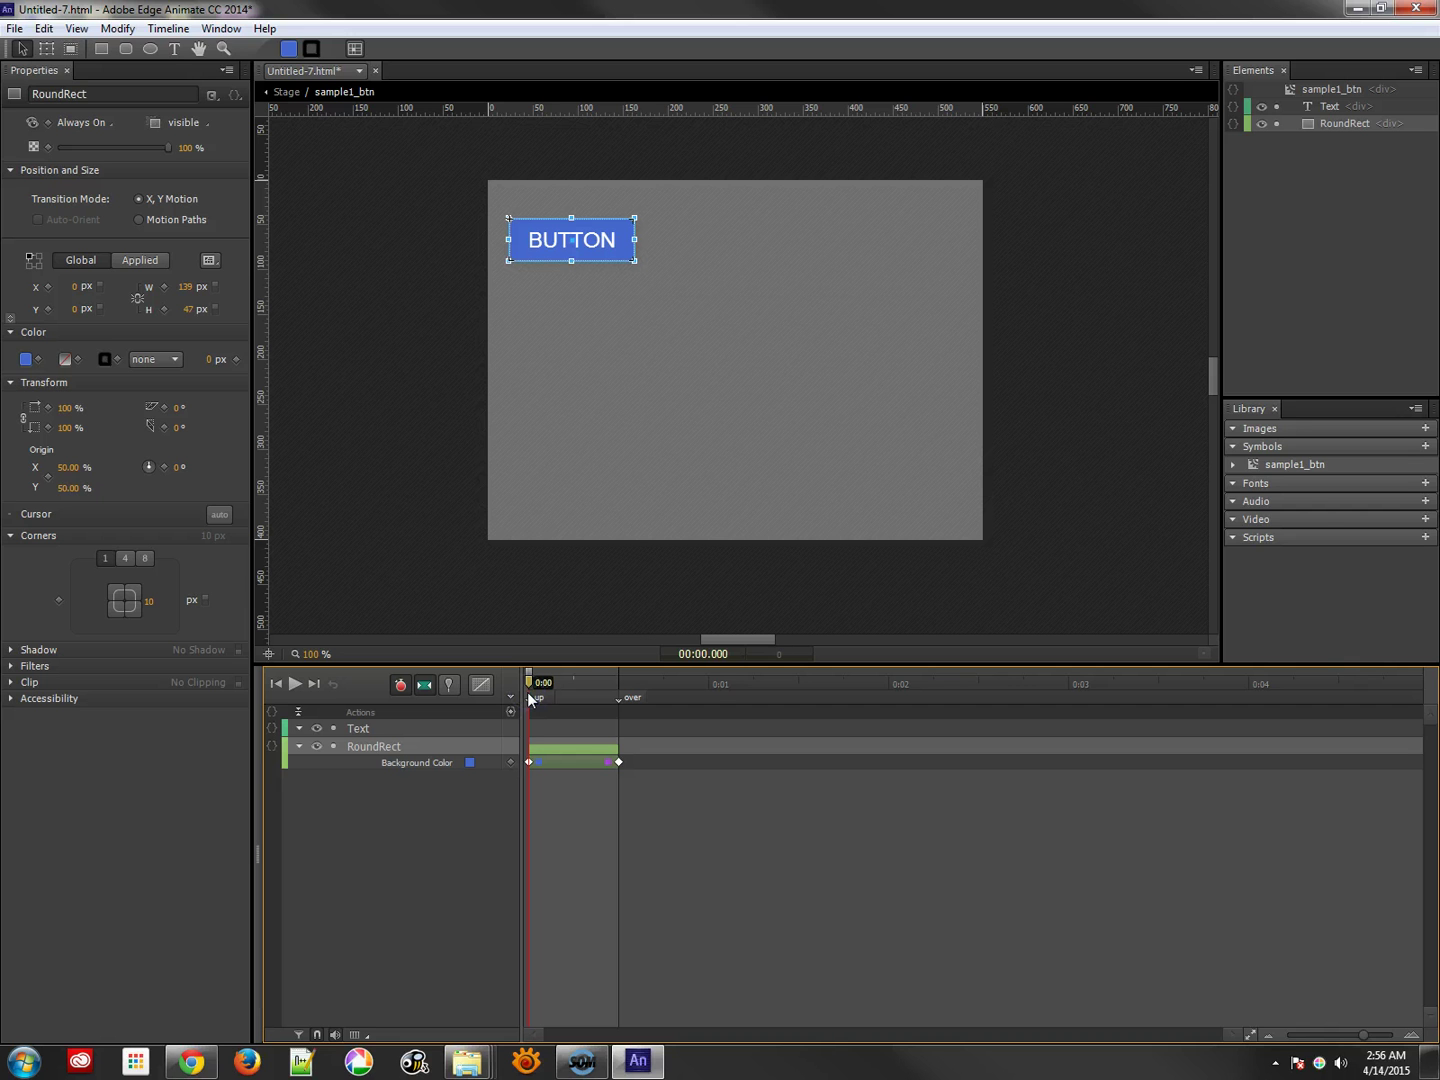
# Step: Start saving the composition and create a new folder named buttons inside the EdgeTuts2 folder
pyautogui.click(14, 28)
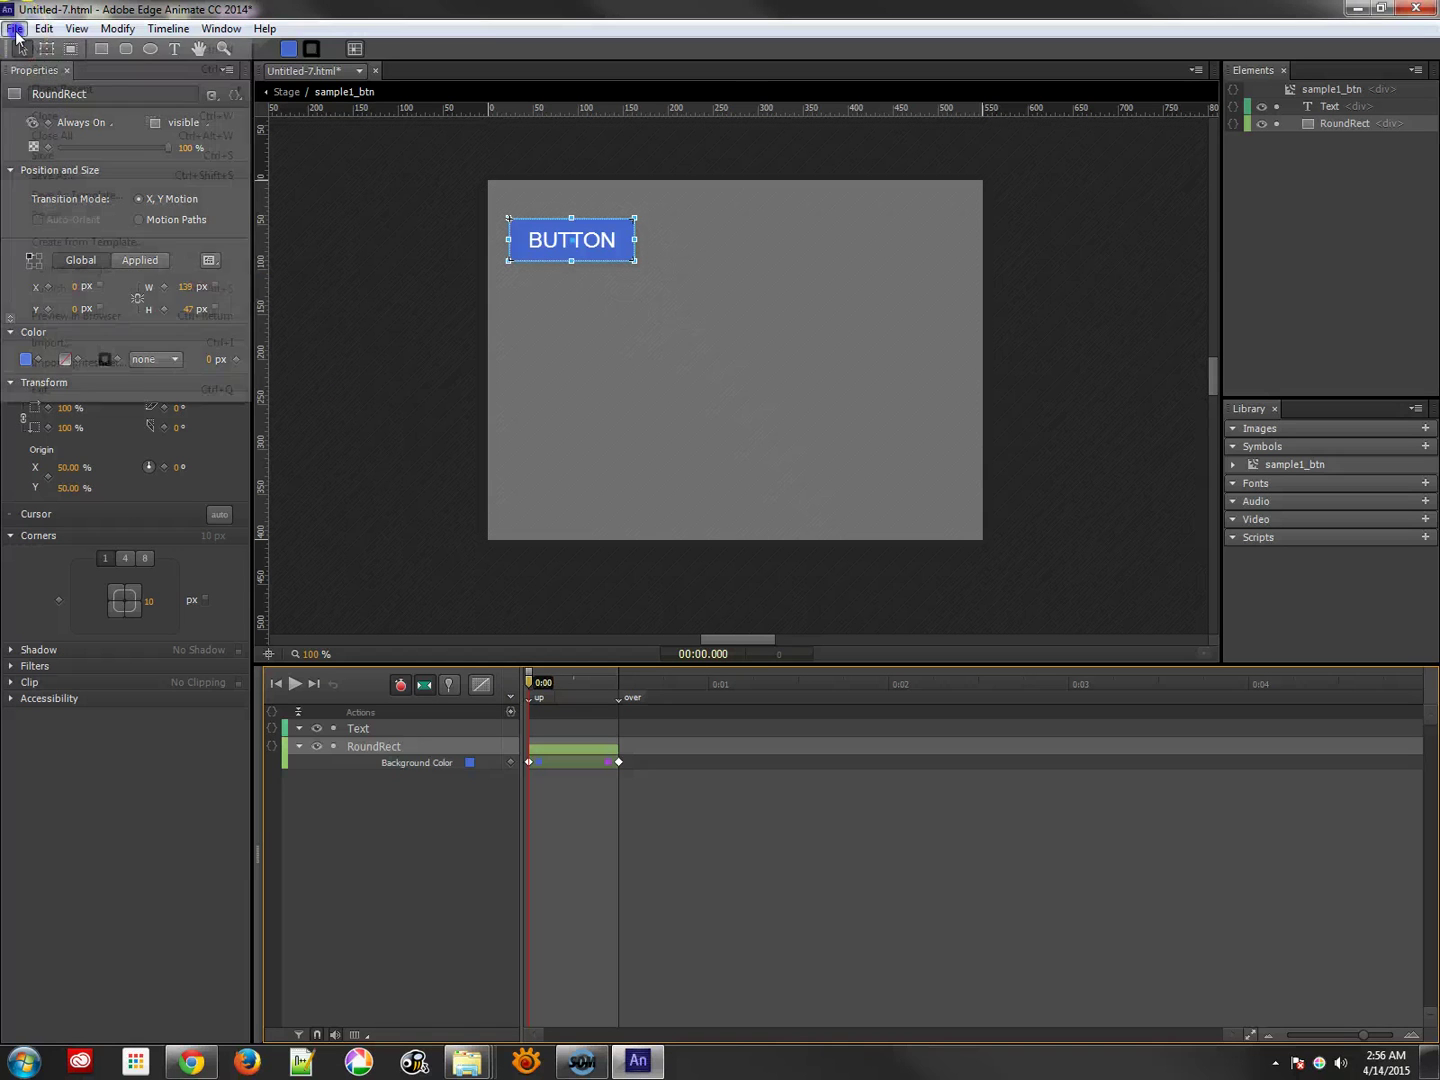
pyautogui.click(55, 176)
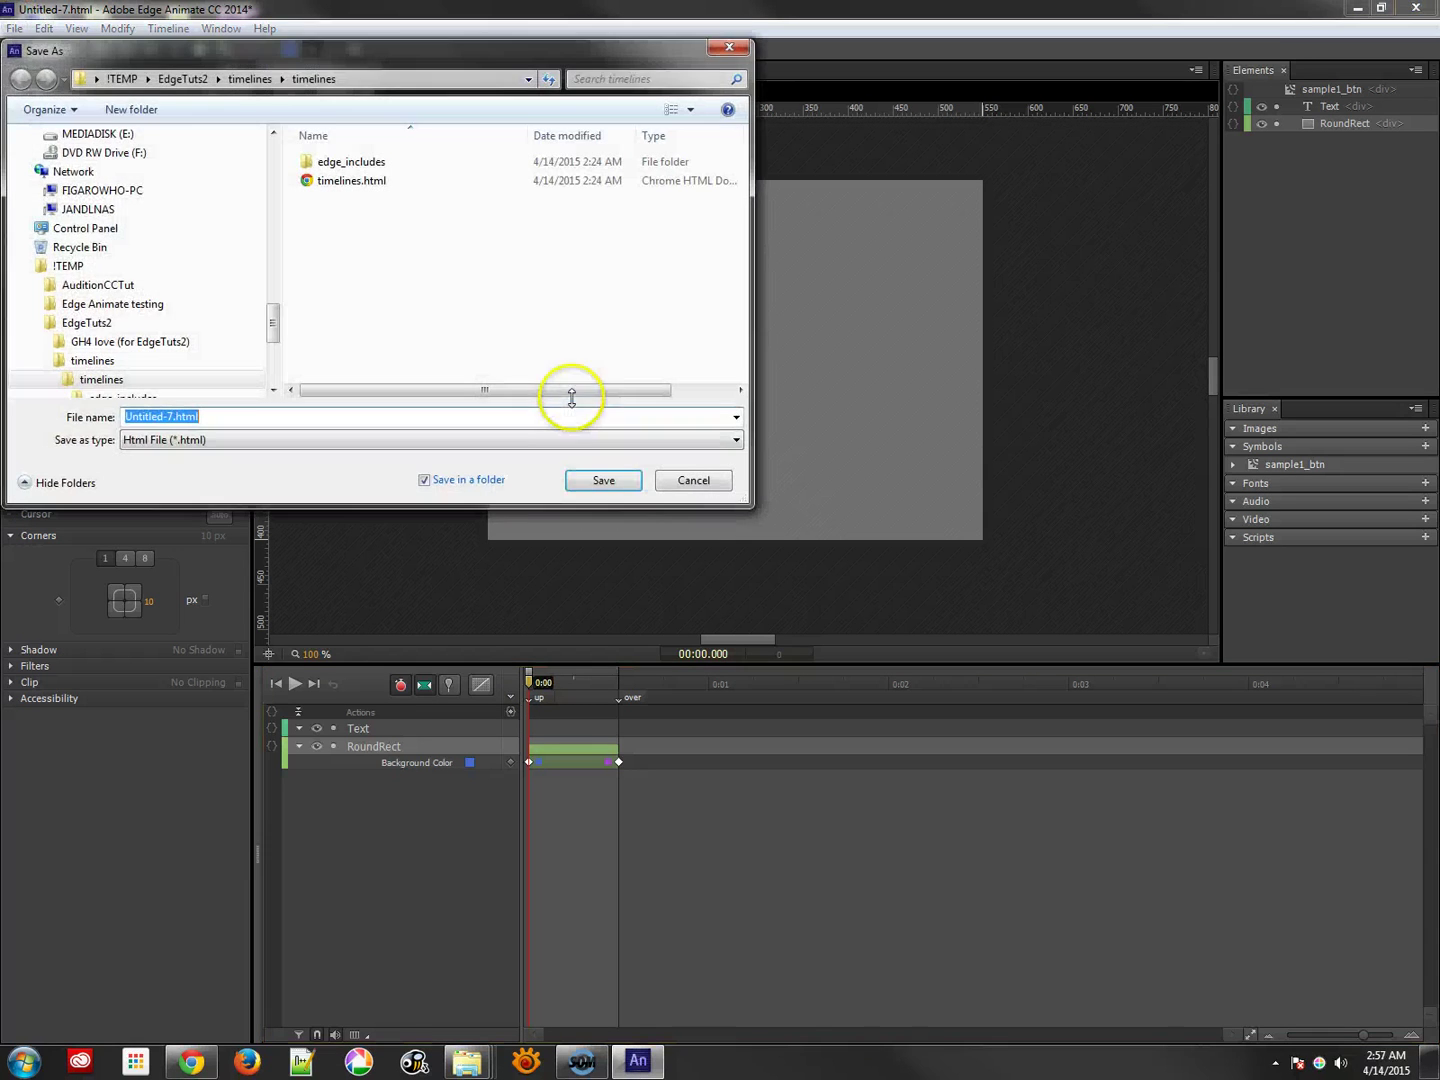
pyautogui.click(252, 78)
pyautogui.click(190, 77)
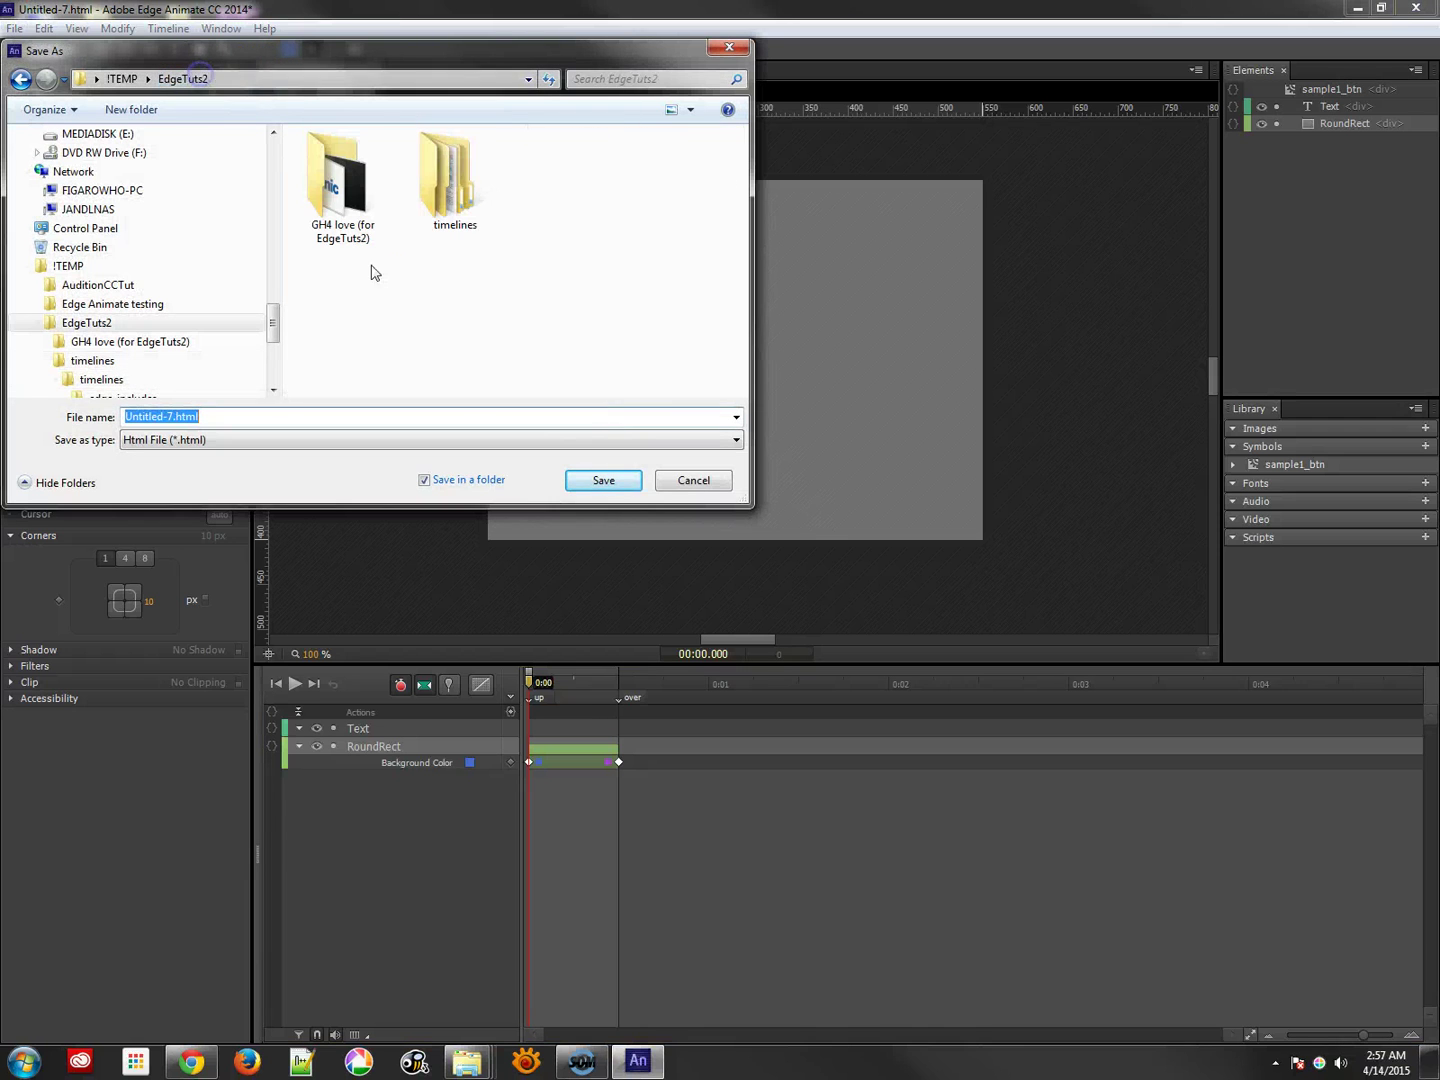
pyautogui.click(136, 109)
pyautogui.write('buttons')
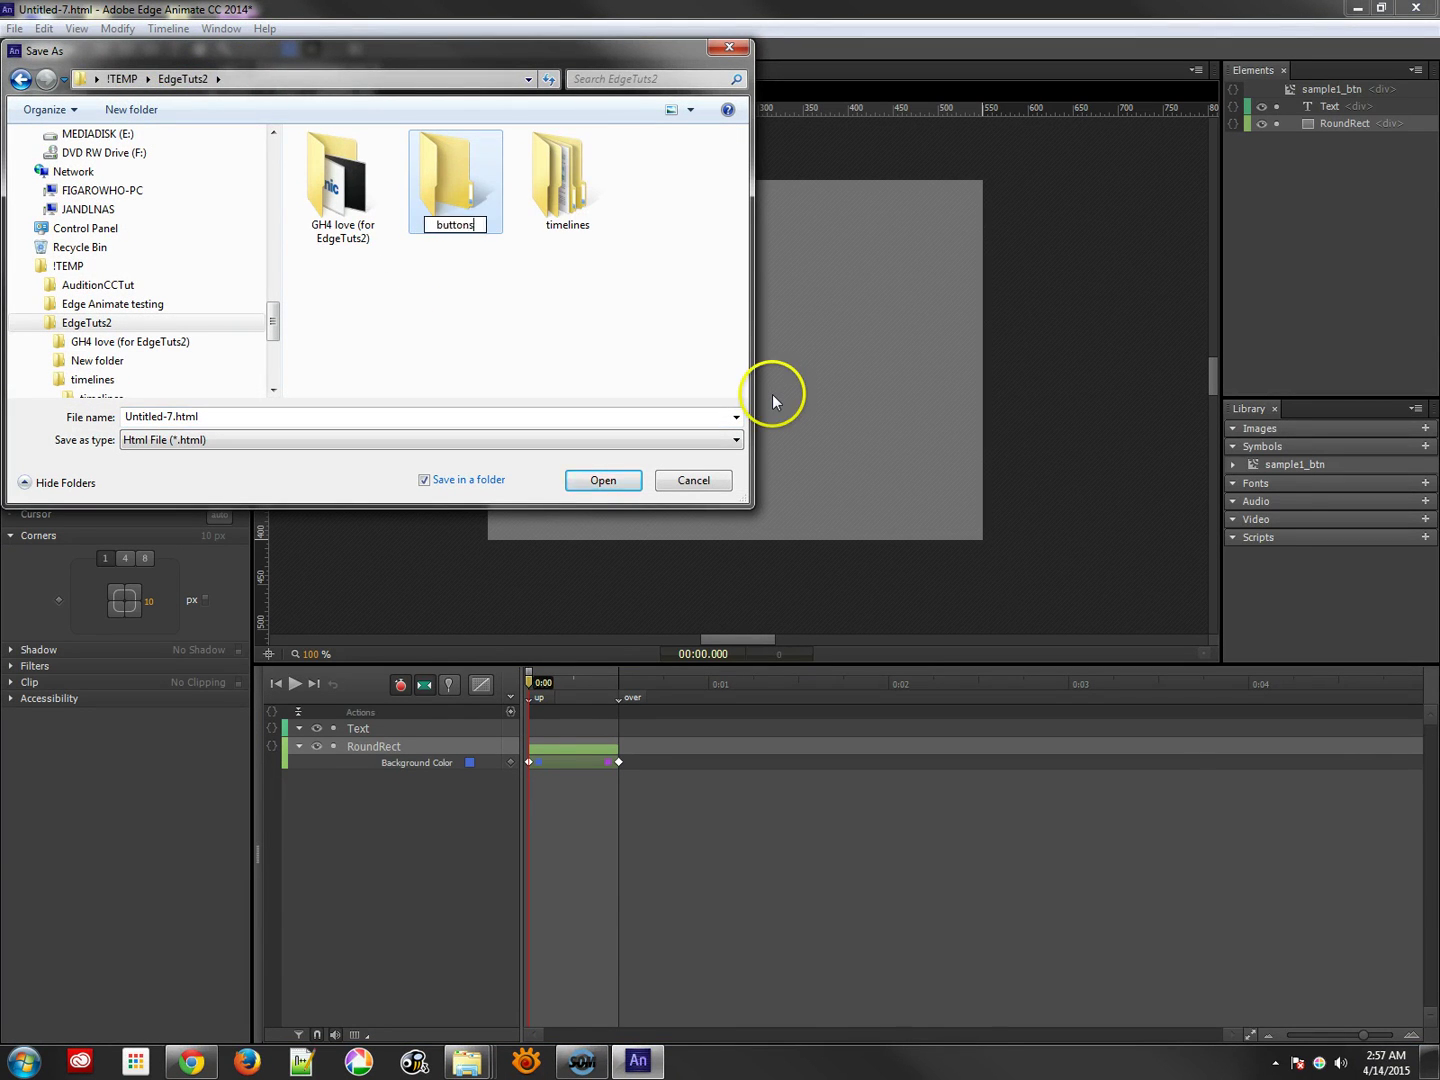
pyautogui.press('Return')
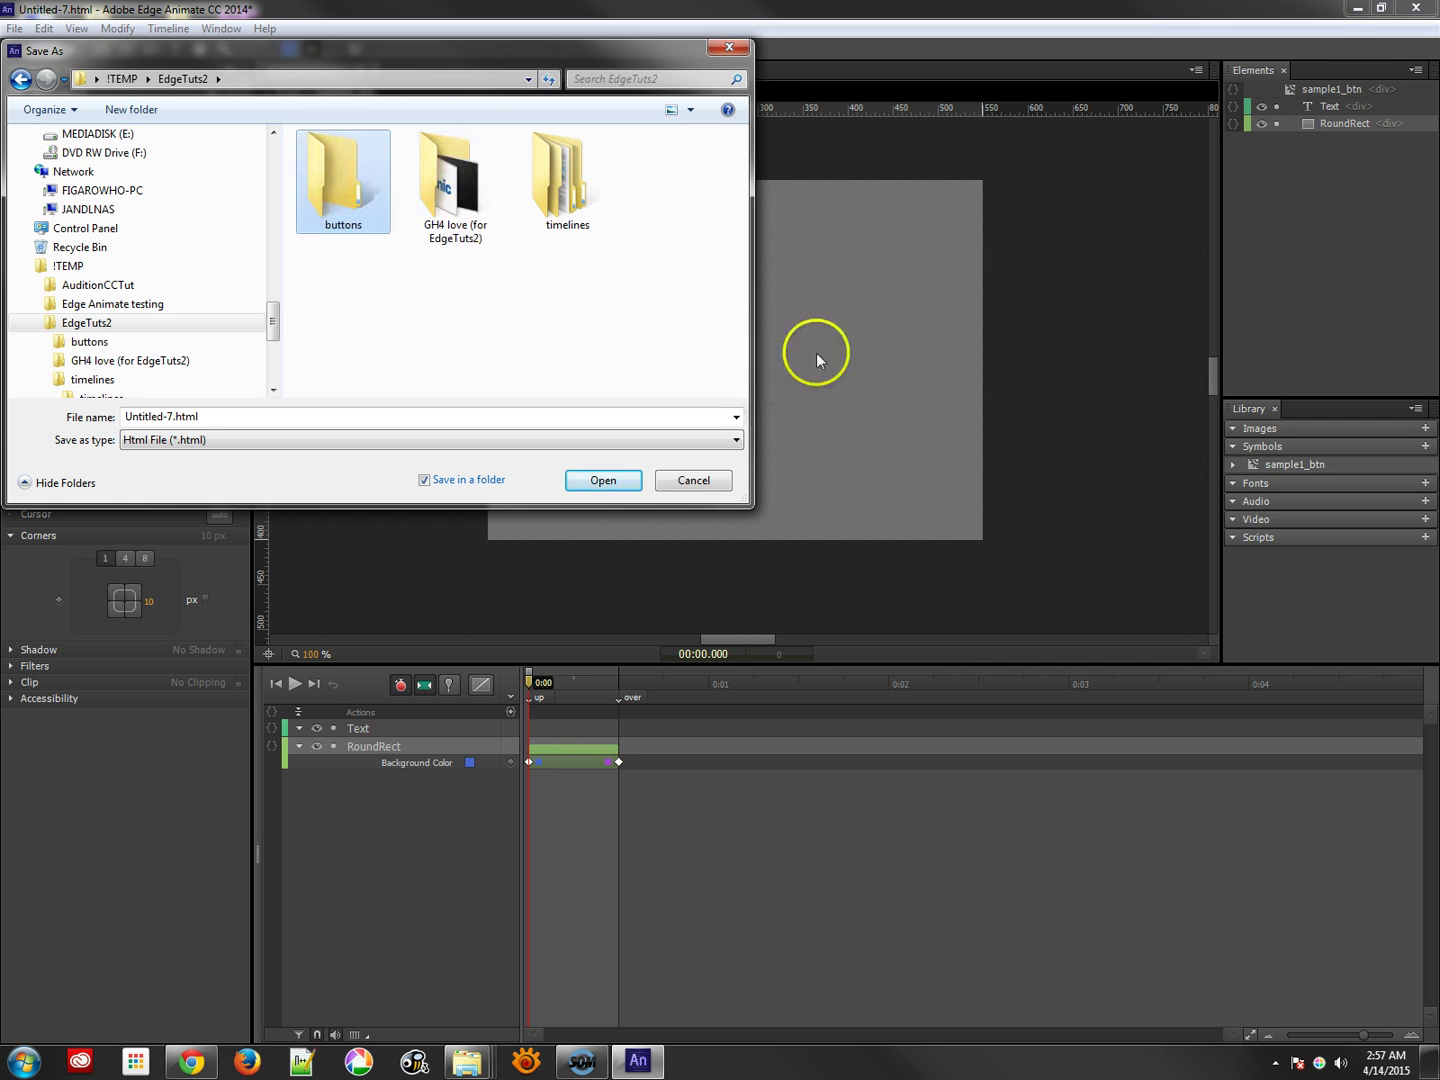
# Step: Save the composition in the new buttons folder under the file name buttons
pyautogui.doubleClick(356, 184)
pyautogui.click(177, 416)
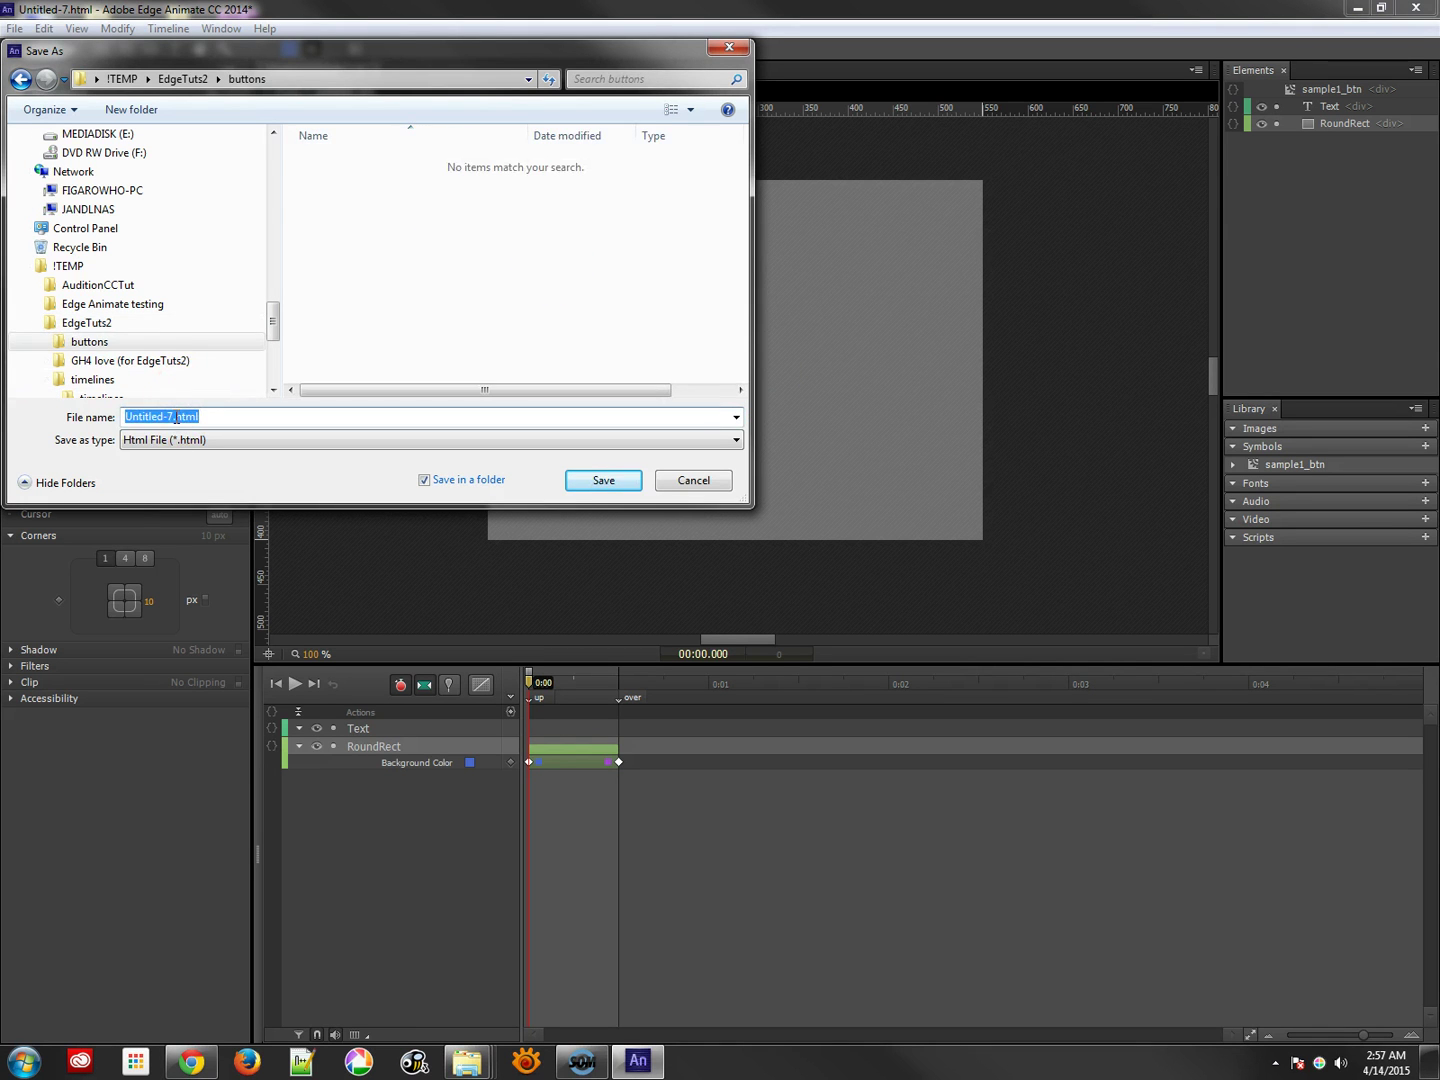
pyautogui.press('BackSpace')
pyautogui.write('buttons')
pyautogui.press('Return')
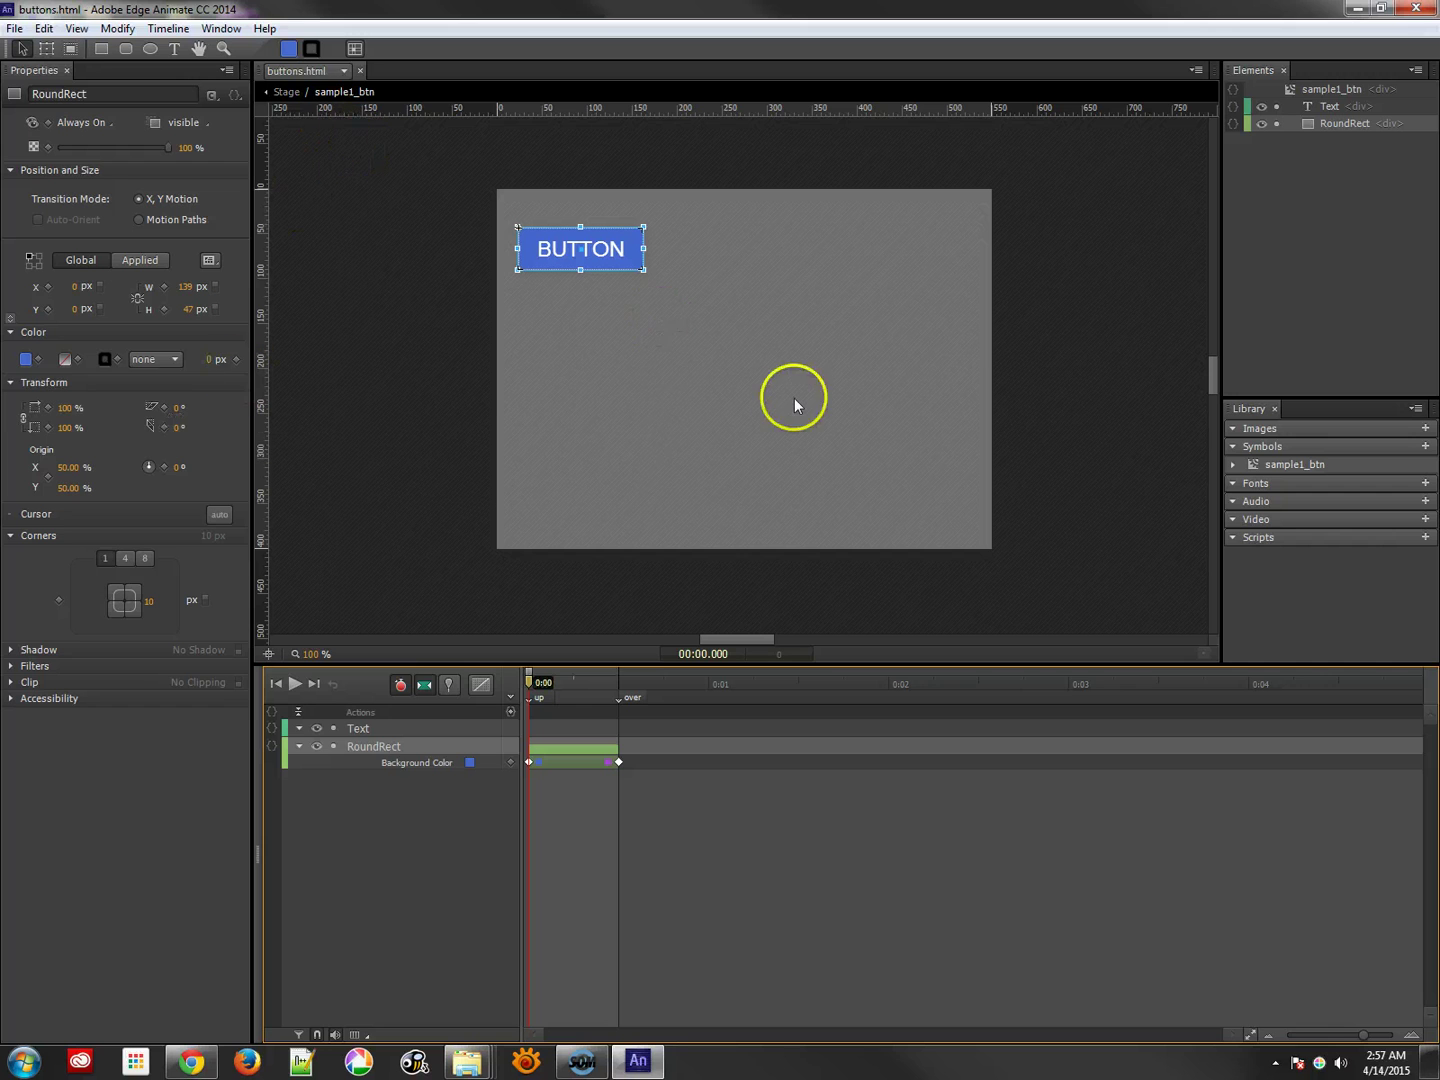
# Step: Preview the composition in the browser, close the extra preview tab, reload to watch the button's color transition, and return to Edge Animate
pyautogui.hotkey('ctrl', 'Return')
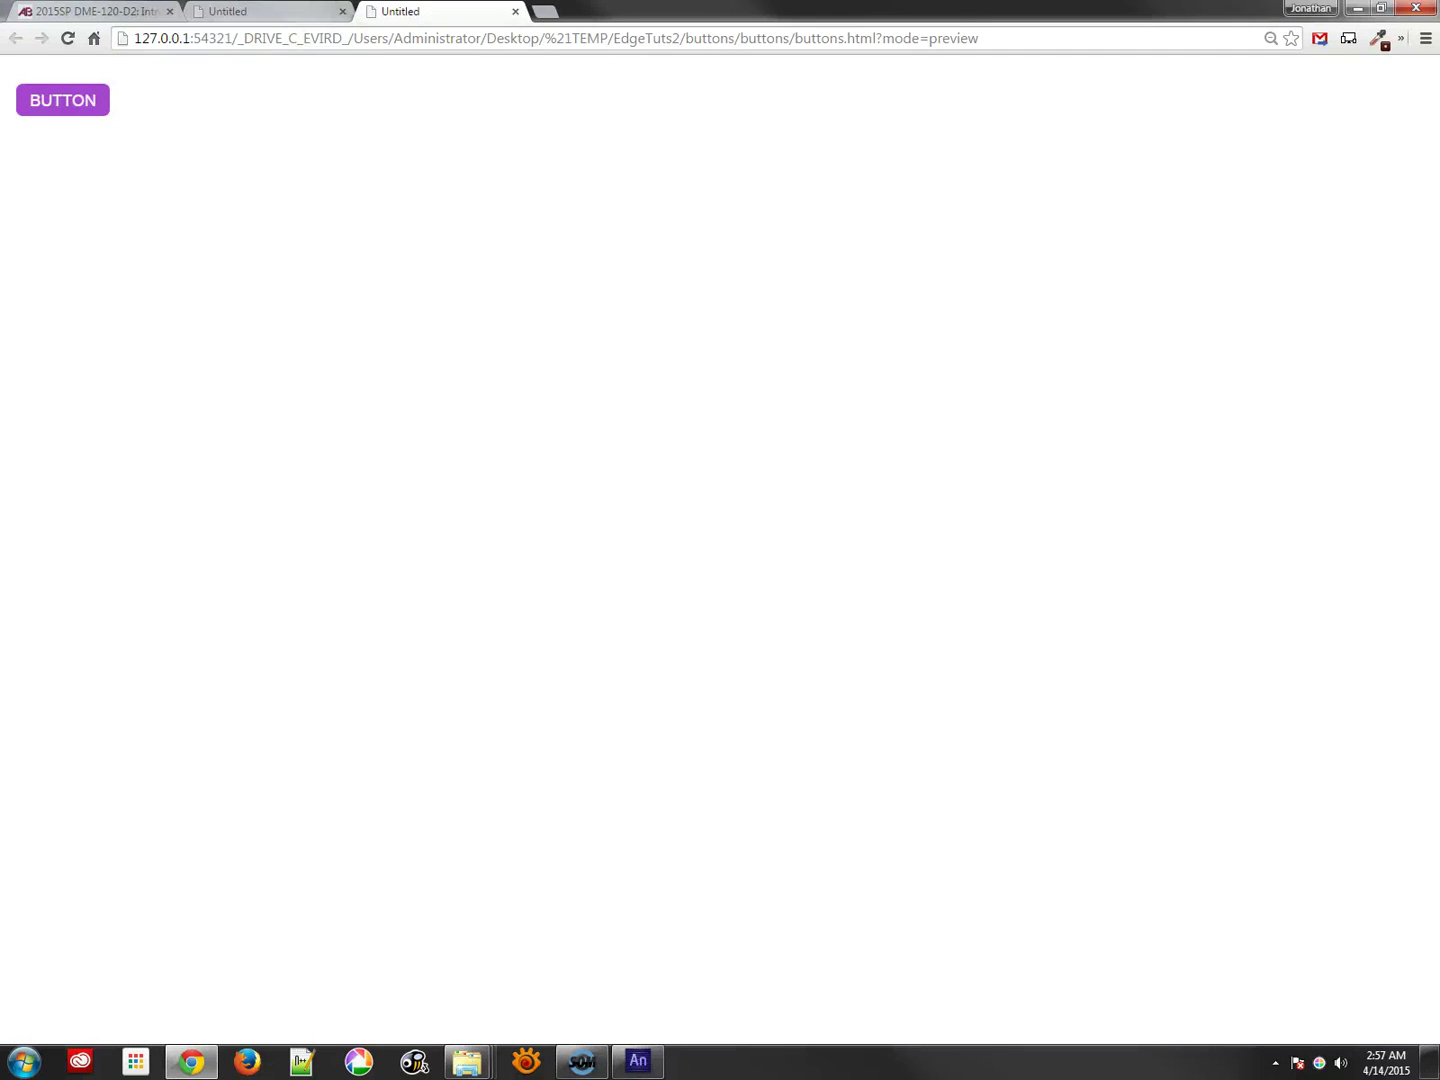
pyautogui.click(342, 11)
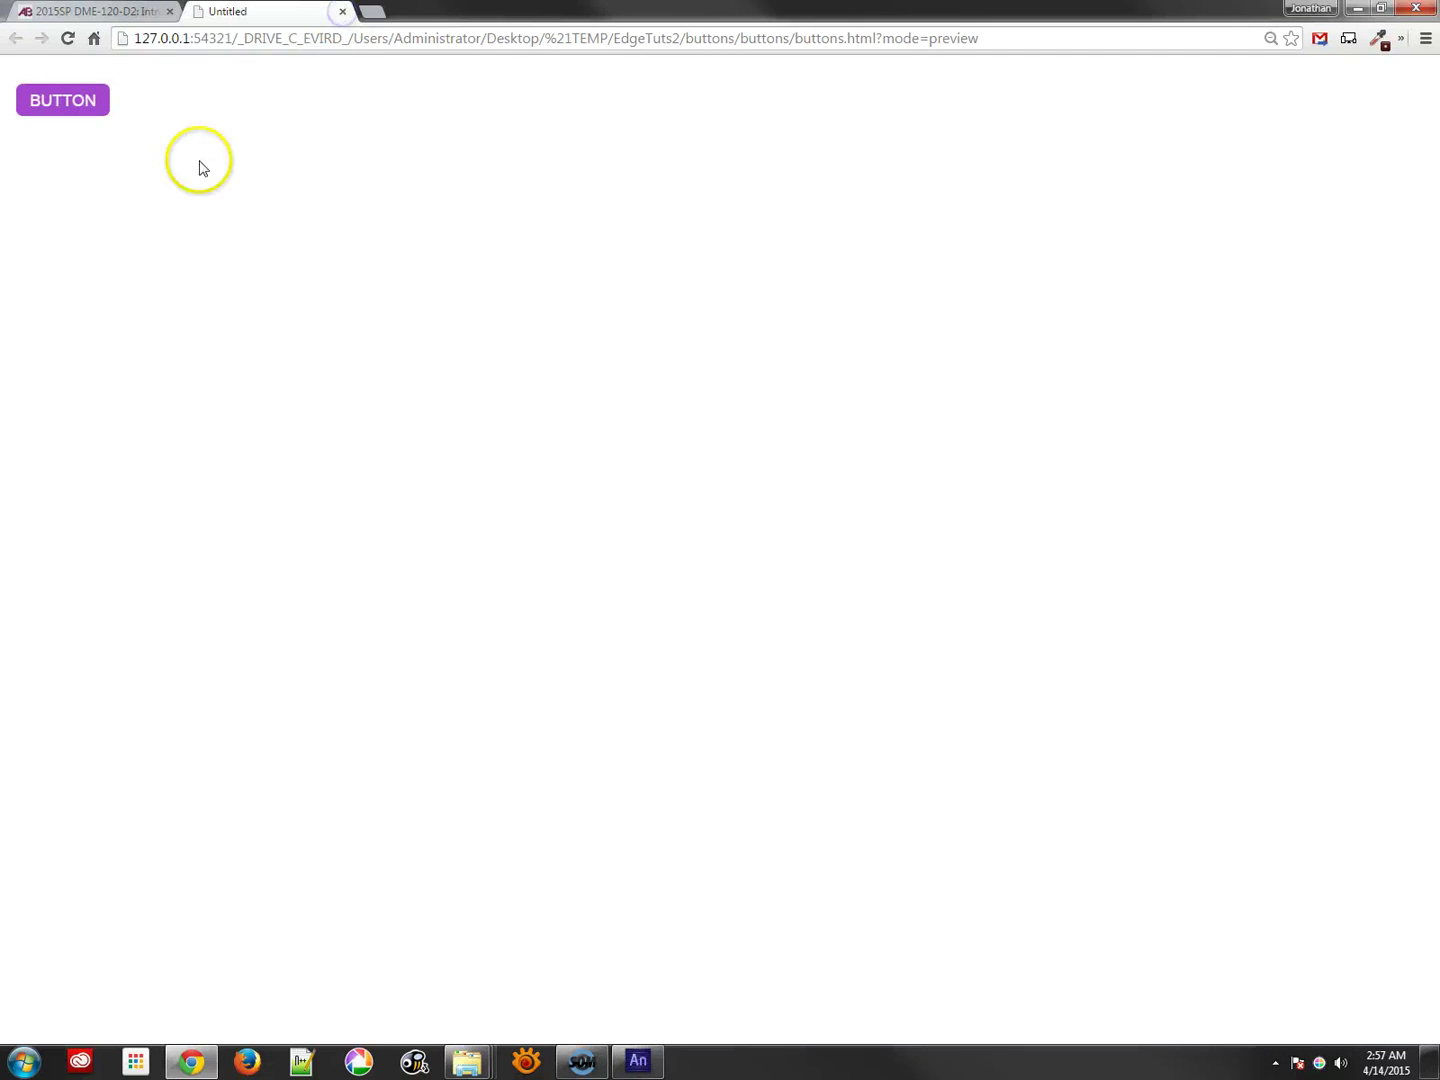
pyautogui.click(79, 100)
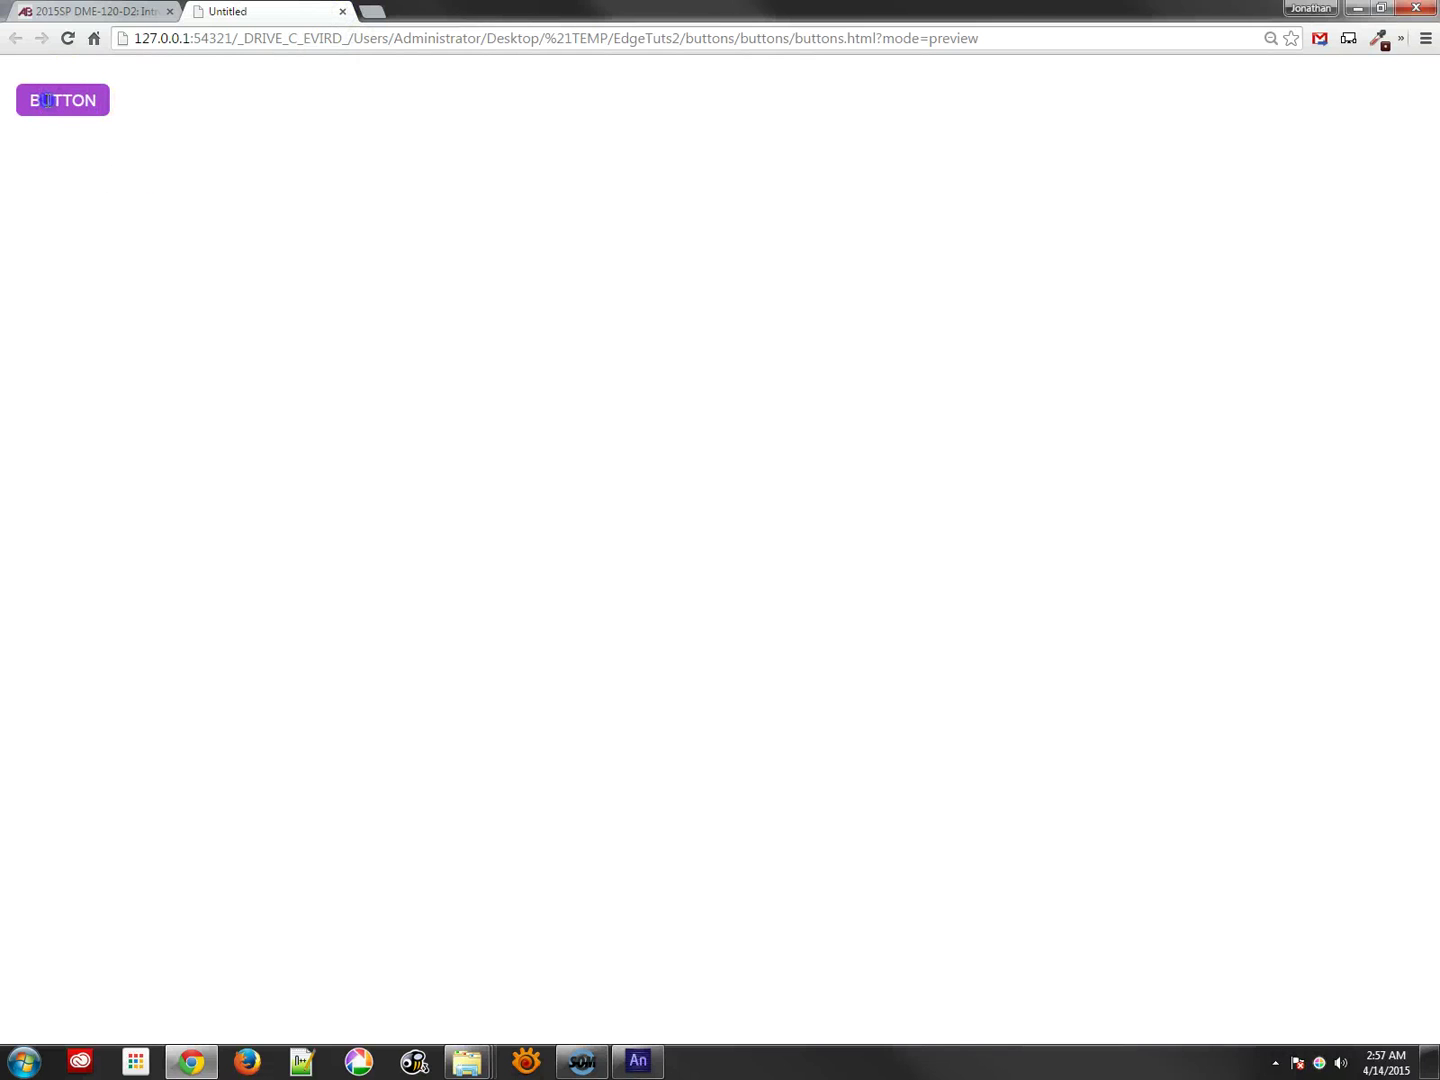
pyautogui.click(68, 38)
pyautogui.click(67, 39)
pyautogui.click(1357, 8)
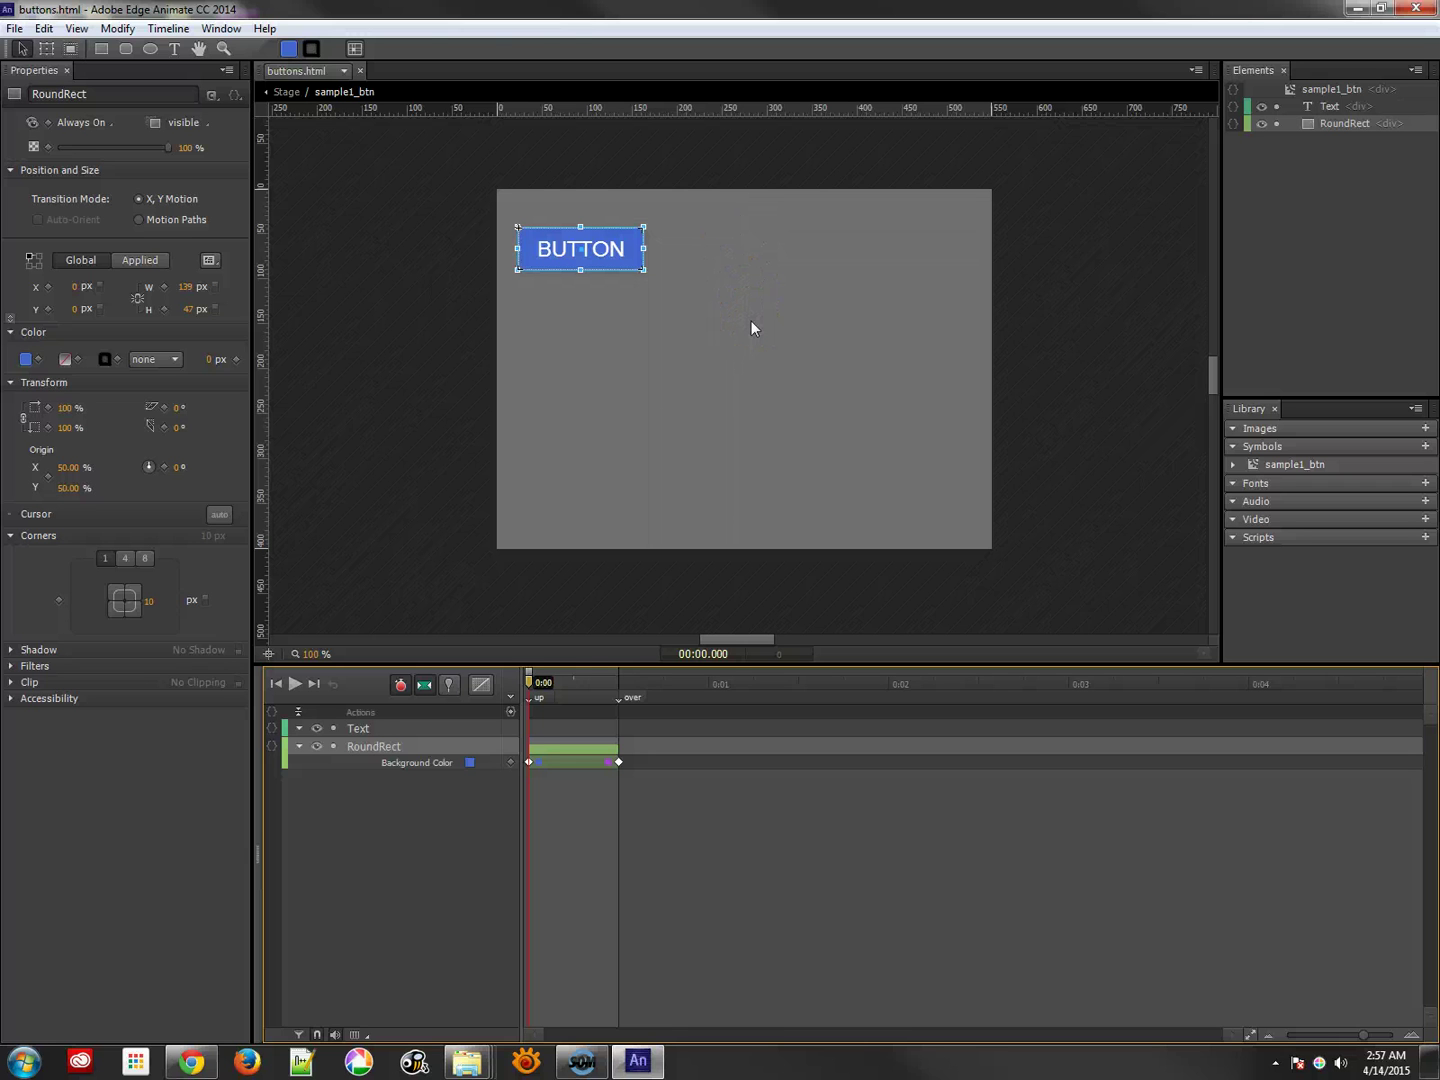
# Step: Return to the Stage and add a Stop playback action to the sample1_btn instance at 0:00
pyautogui.click(277, 91)
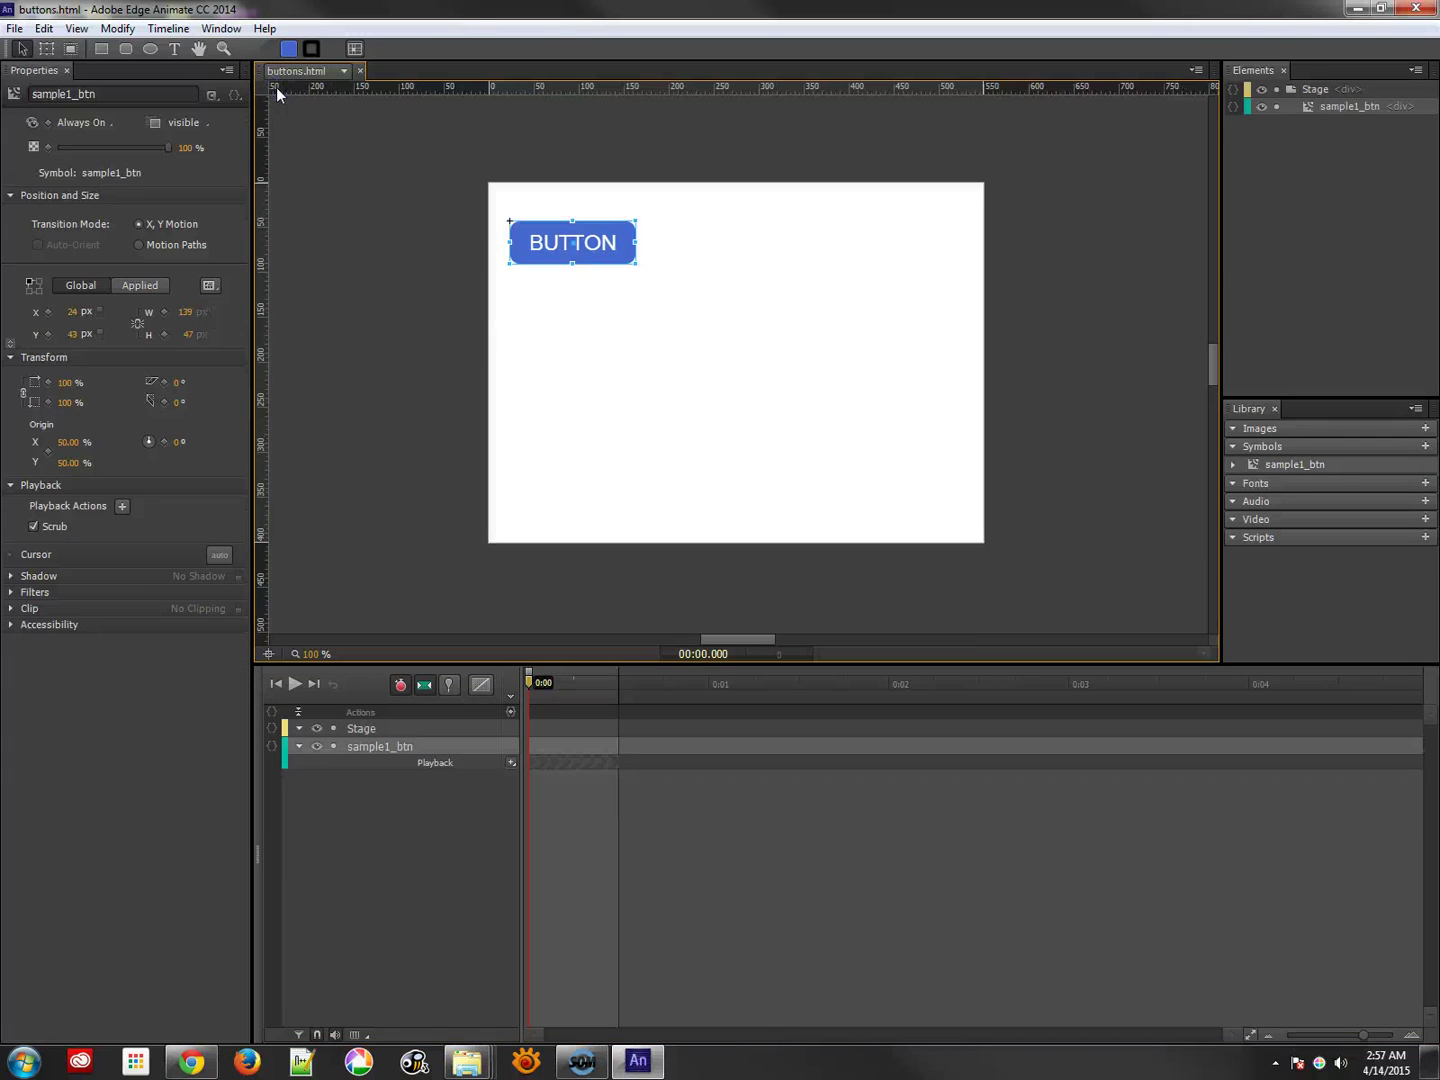
pyautogui.click(514, 764)
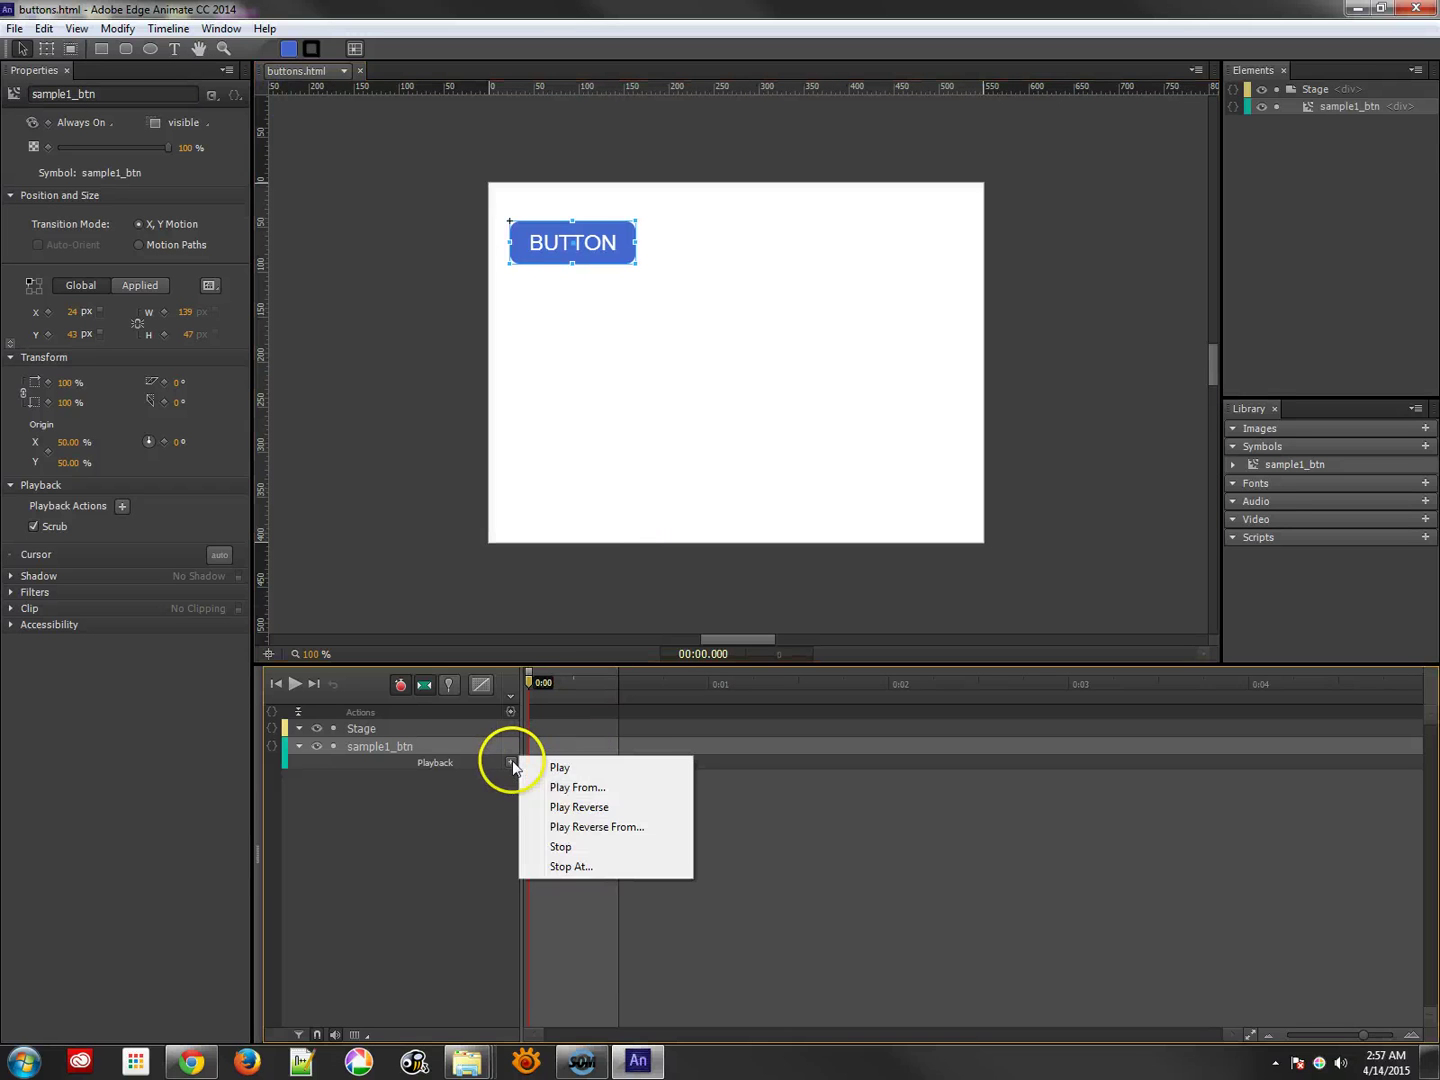
pyautogui.click(554, 842)
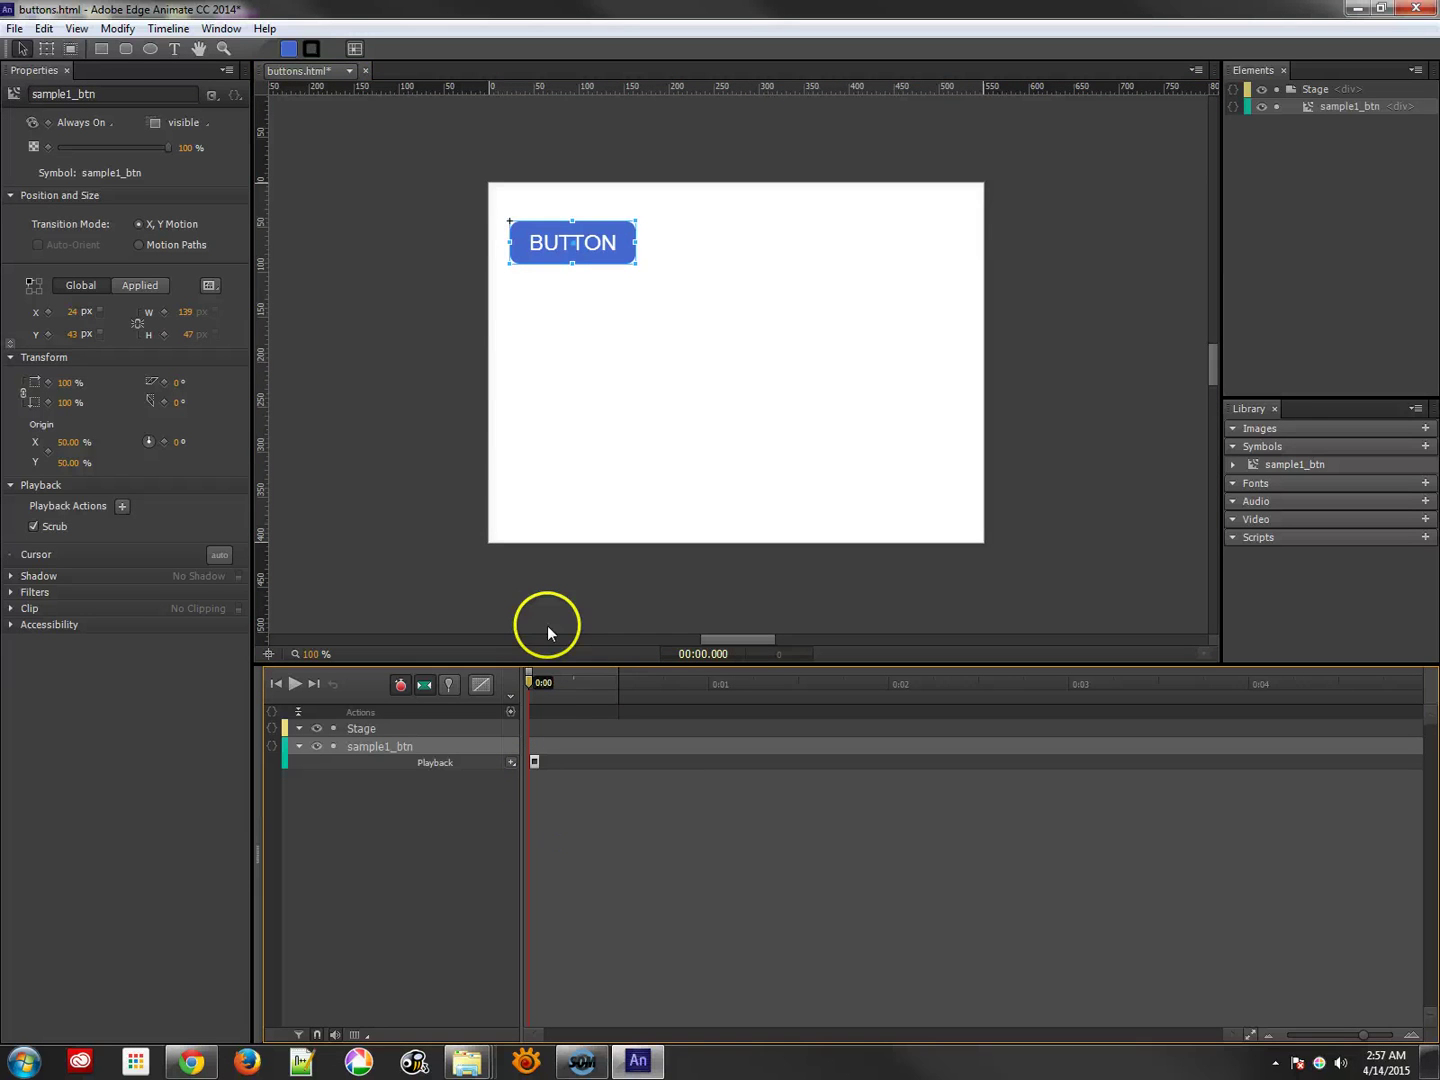
# Step: Set the cursor of the sample1_btn instance on the Stage to pointer
pyautogui.click(585, 242)
pyautogui.click(224, 556)
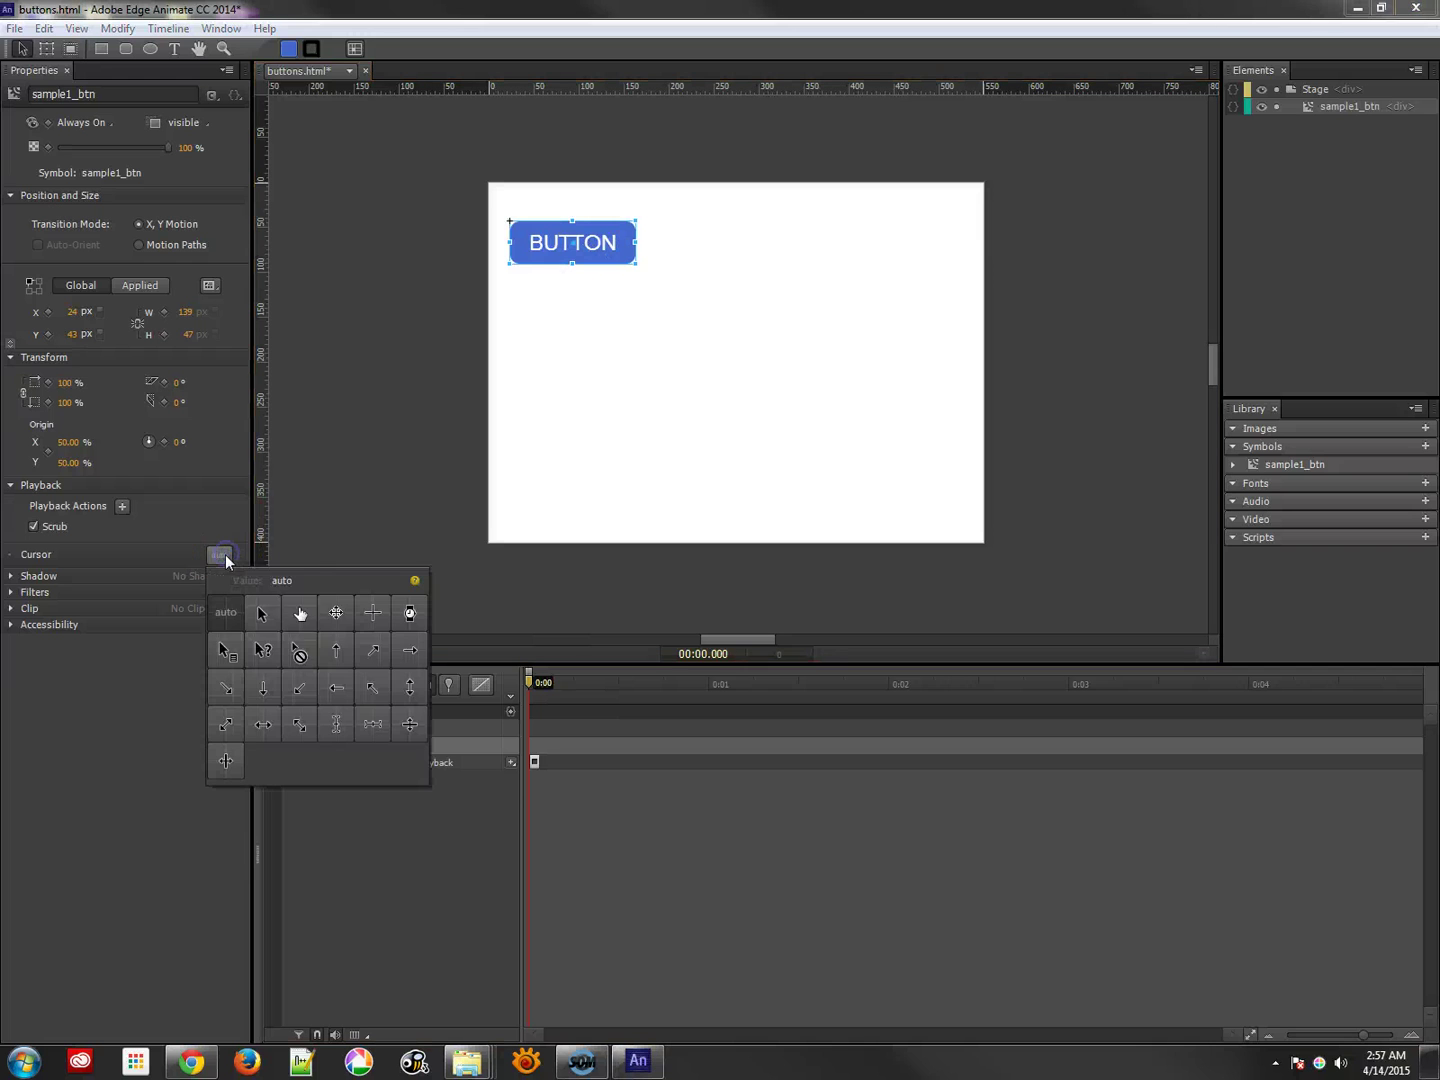
pyautogui.click(304, 613)
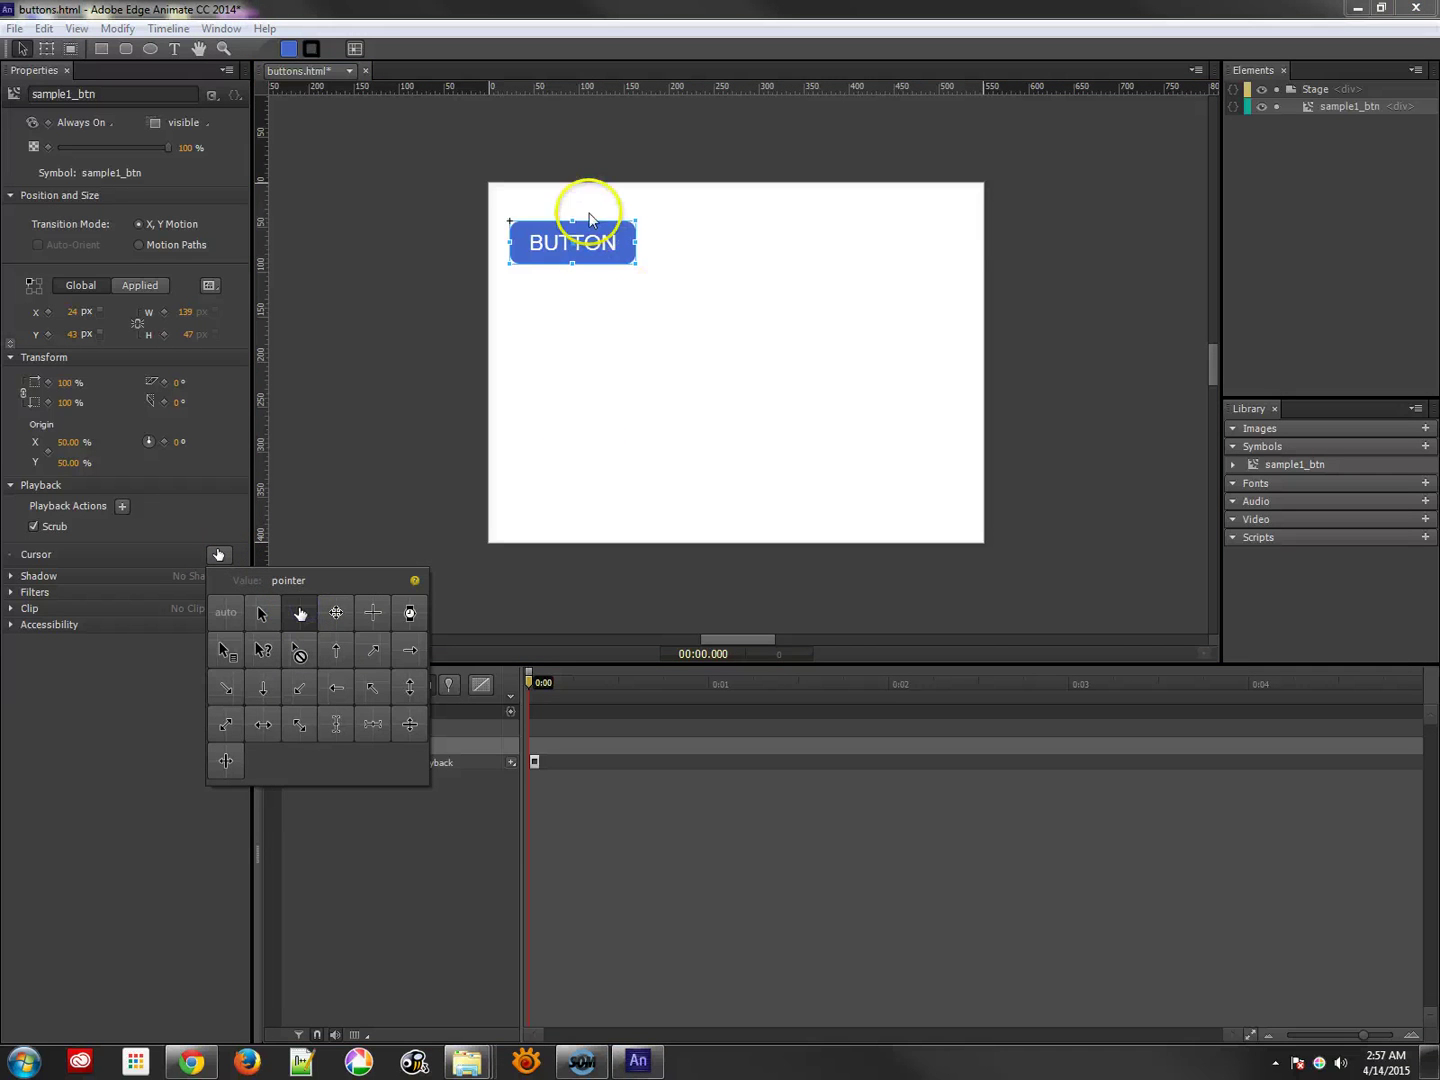
# Step: Preview the composition in the browser to check the button's playback and hand cursor, reload the page, and return to Edge Animate
pyautogui.hotkey('ctrl', 'Return')
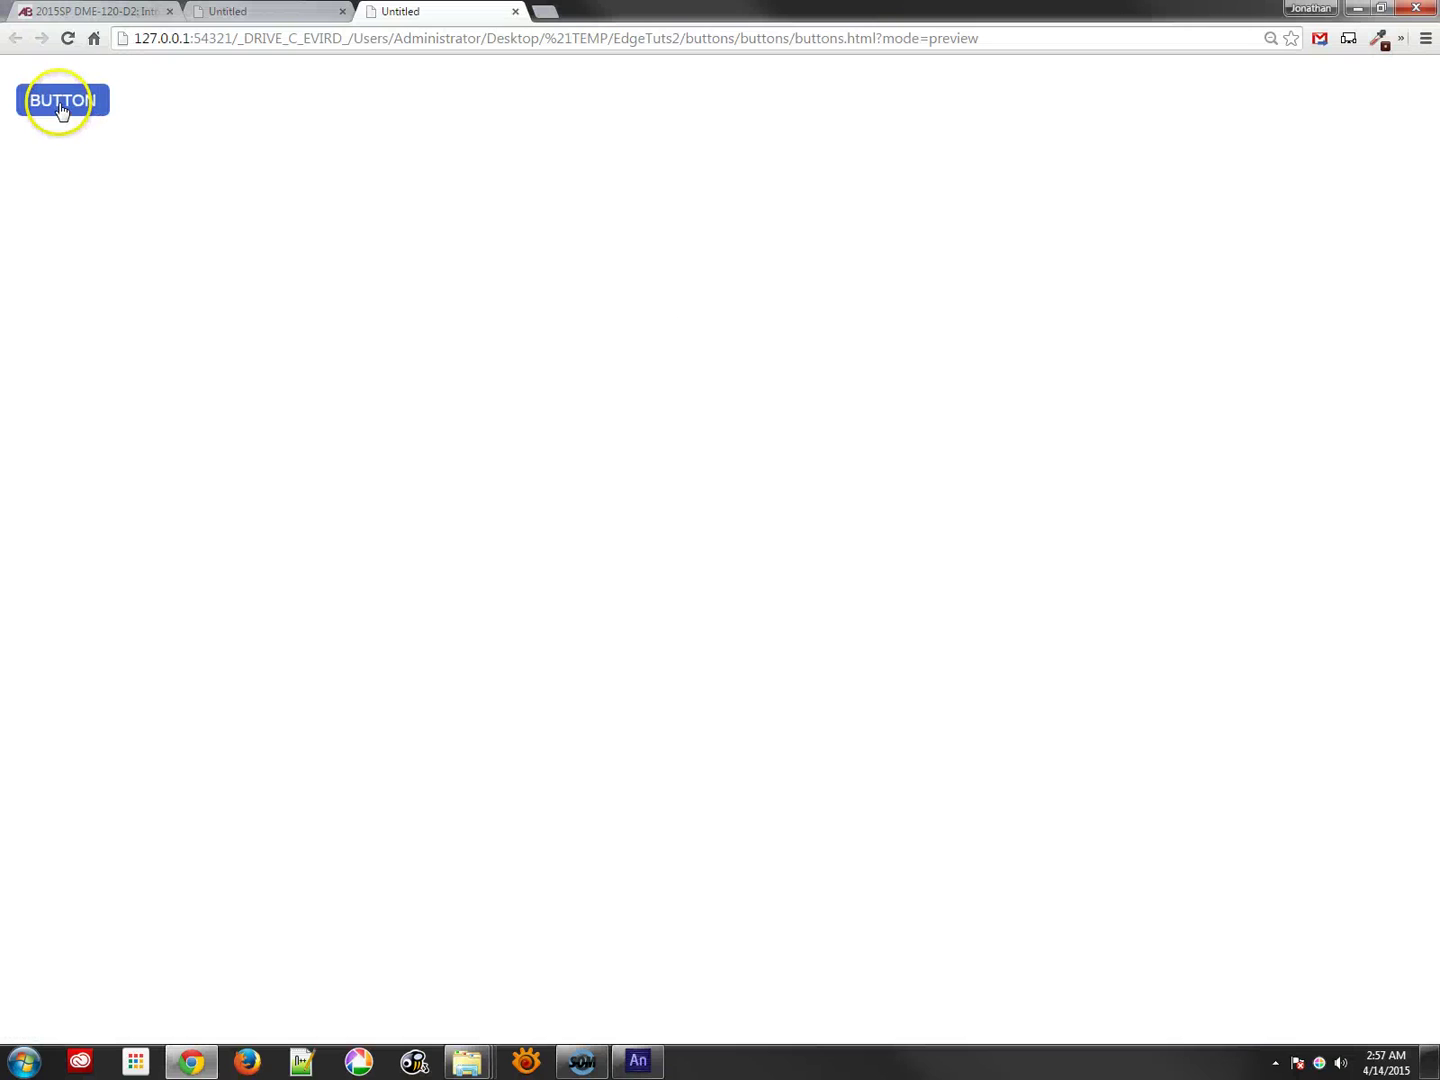
pyautogui.click(516, 11)
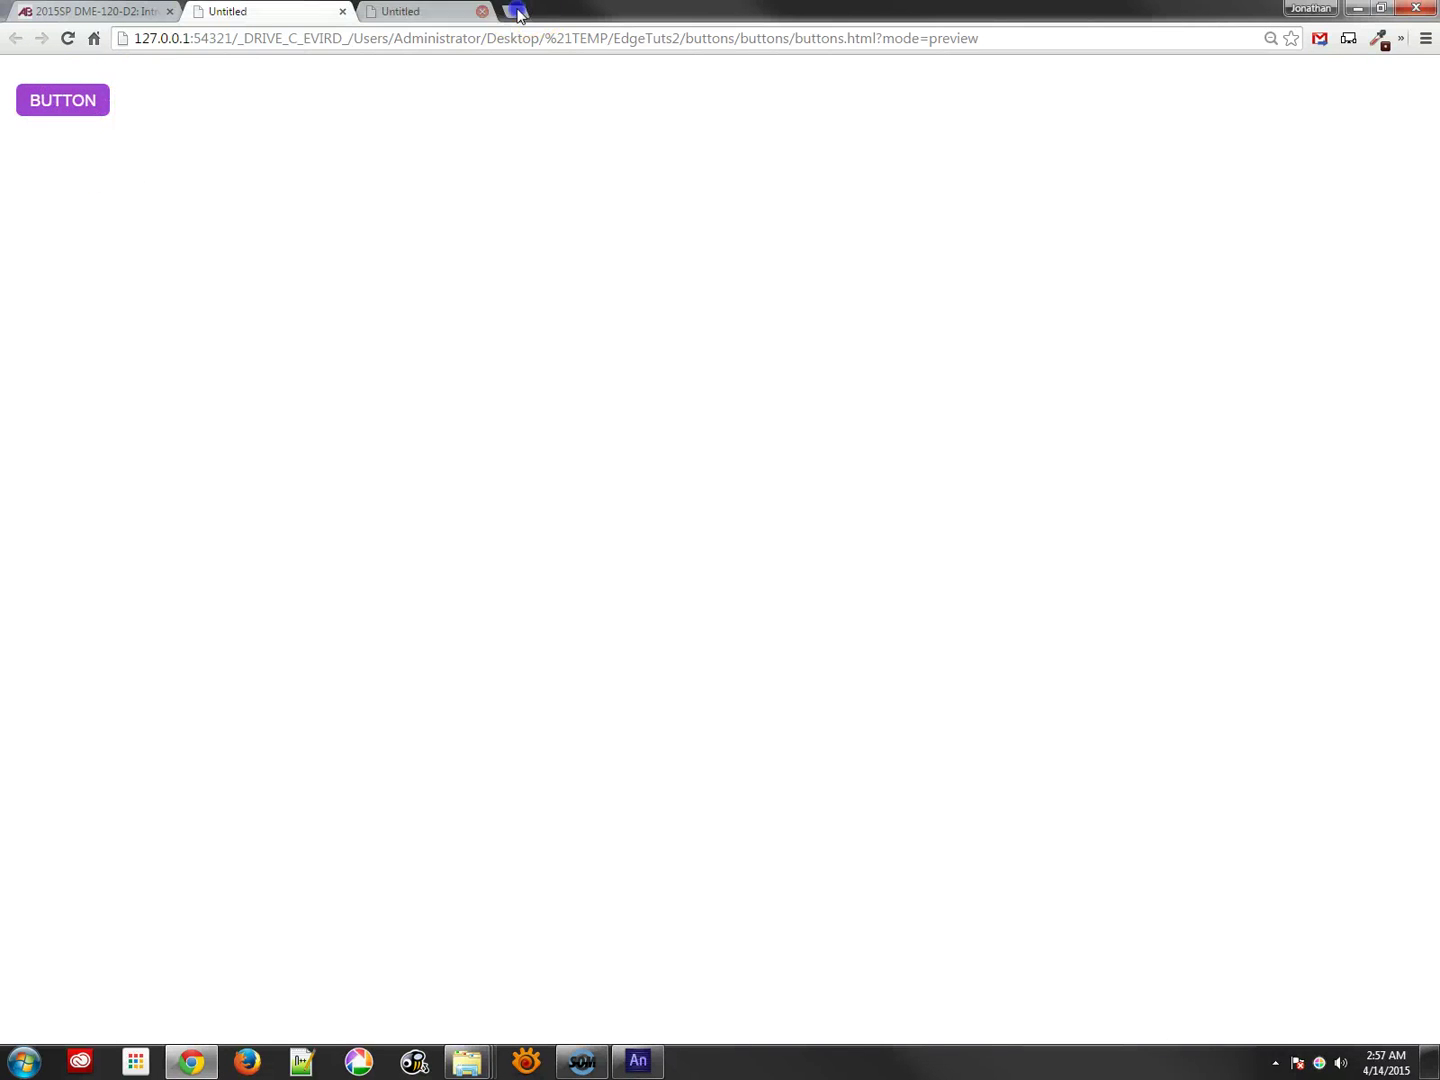
pyautogui.click(67, 38)
pyautogui.click(85, 113)
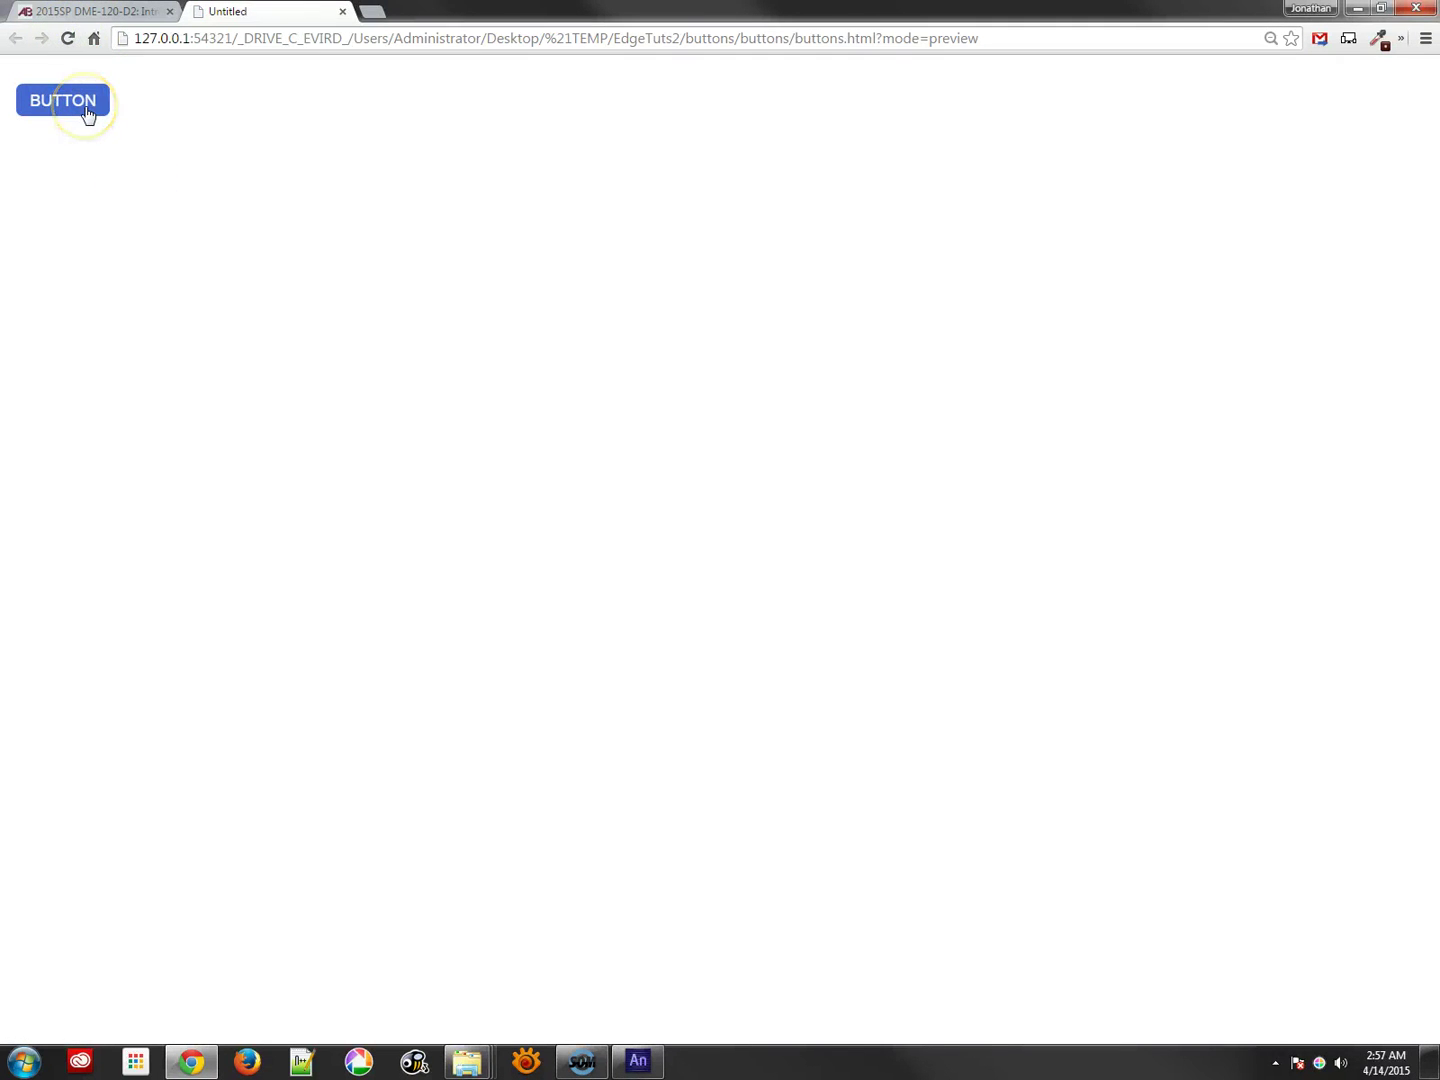
pyautogui.click(986, 31)
pyautogui.click(1357, 8)
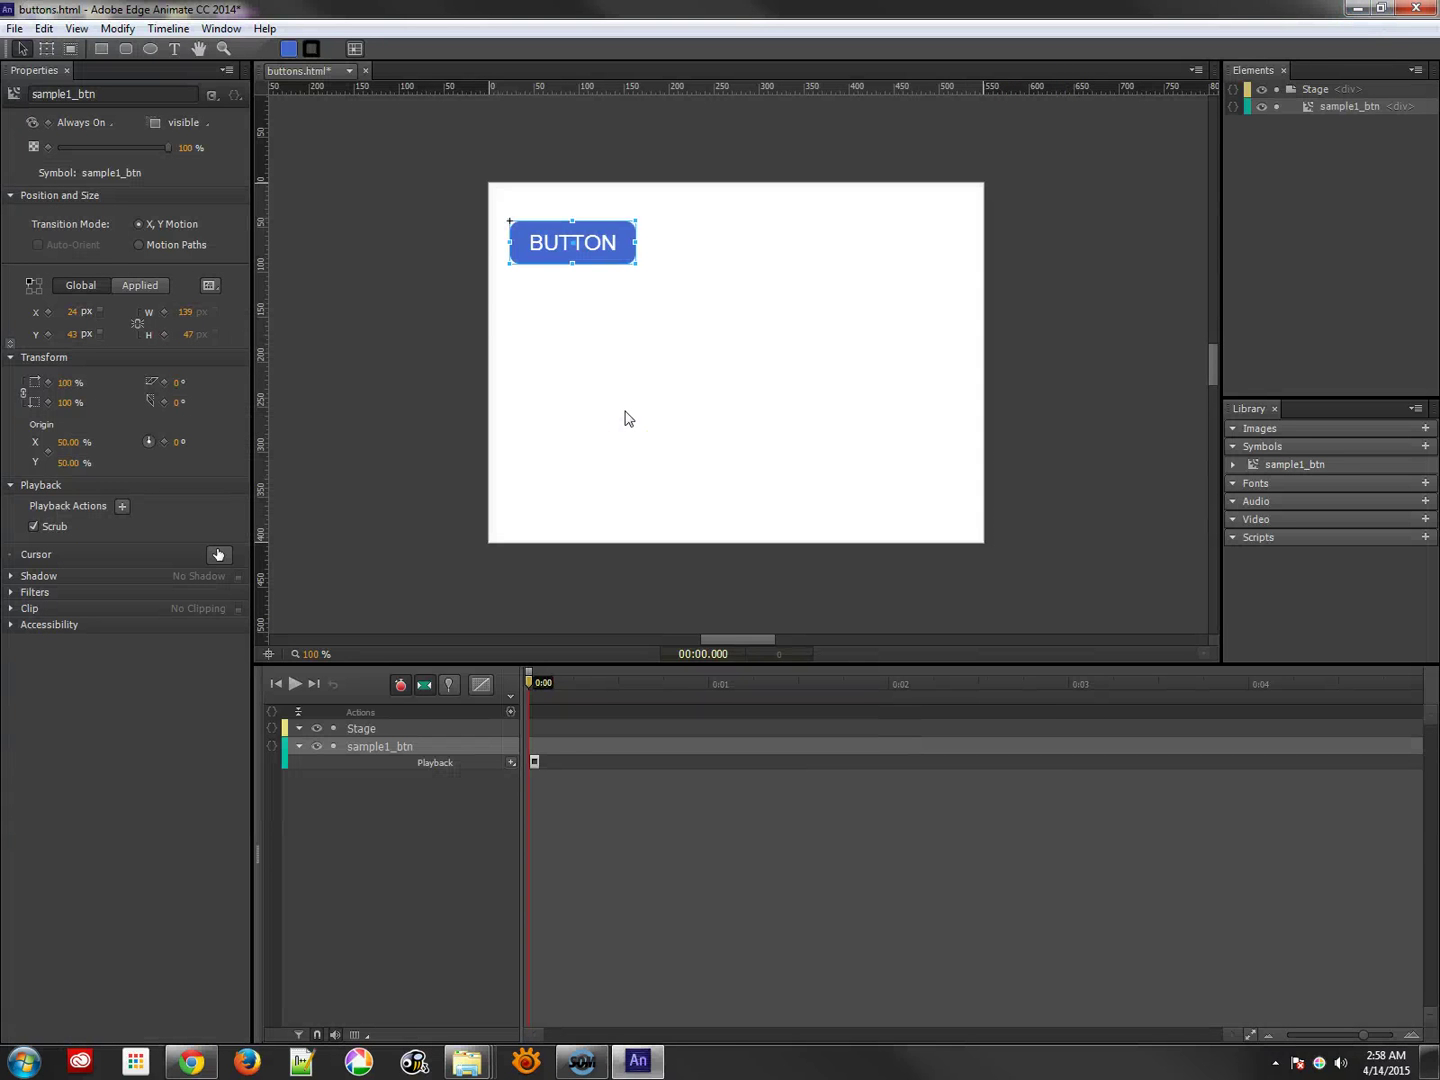
pyautogui.click(544, 760)
pyautogui.click(204, 1058)
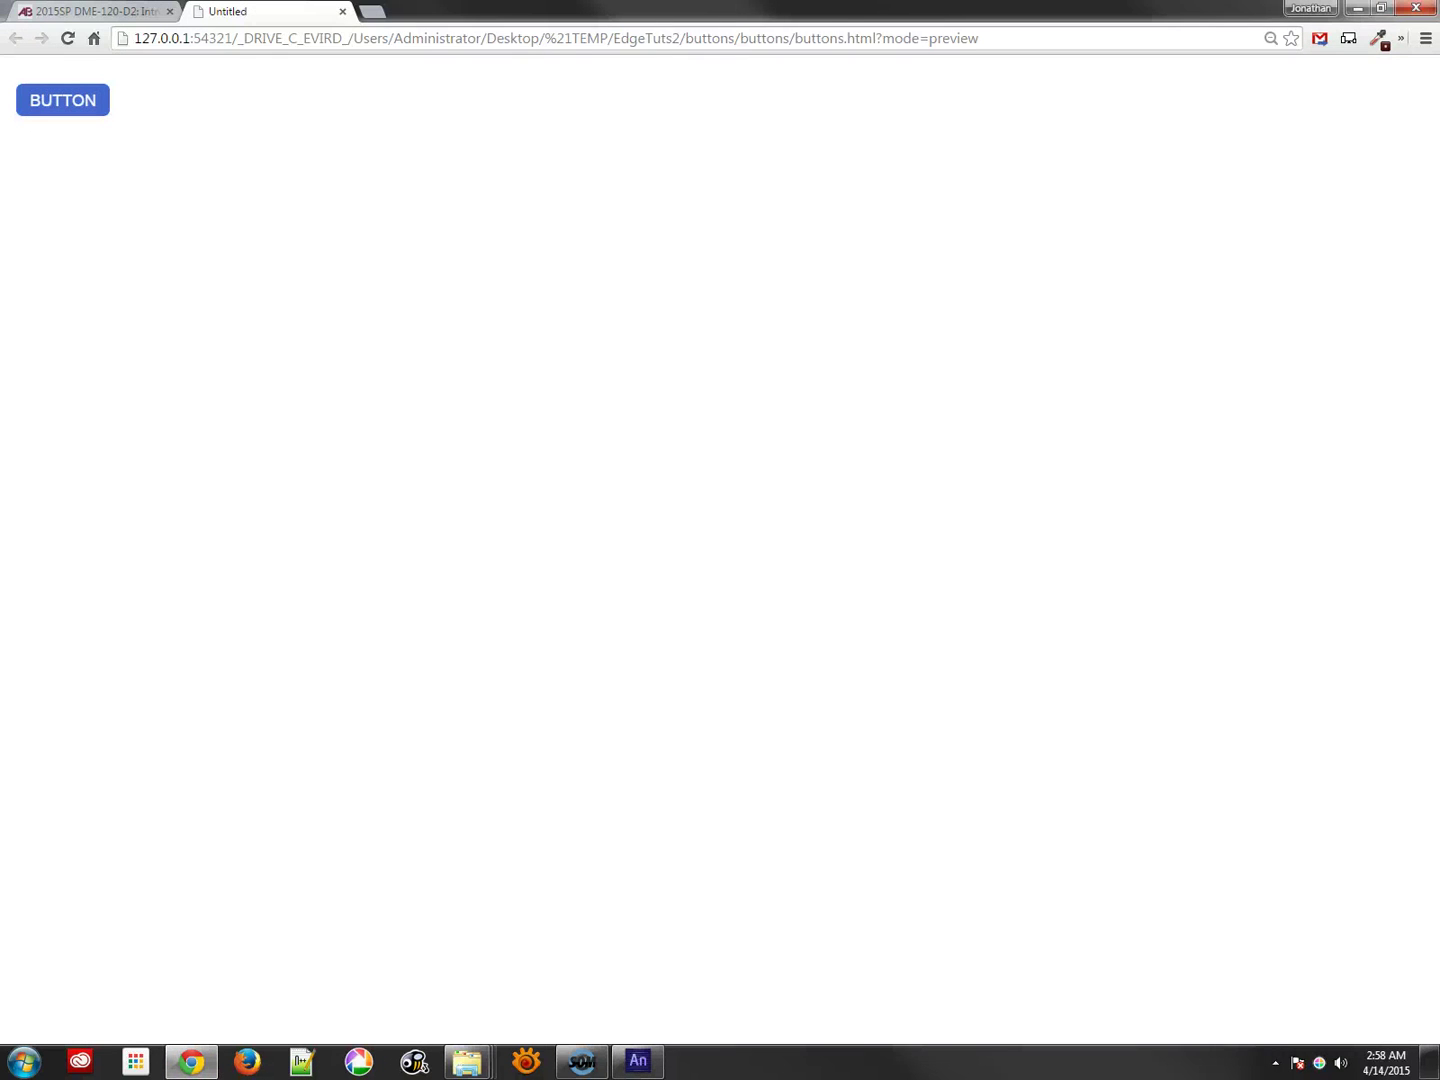
pyautogui.click(1355, 10)
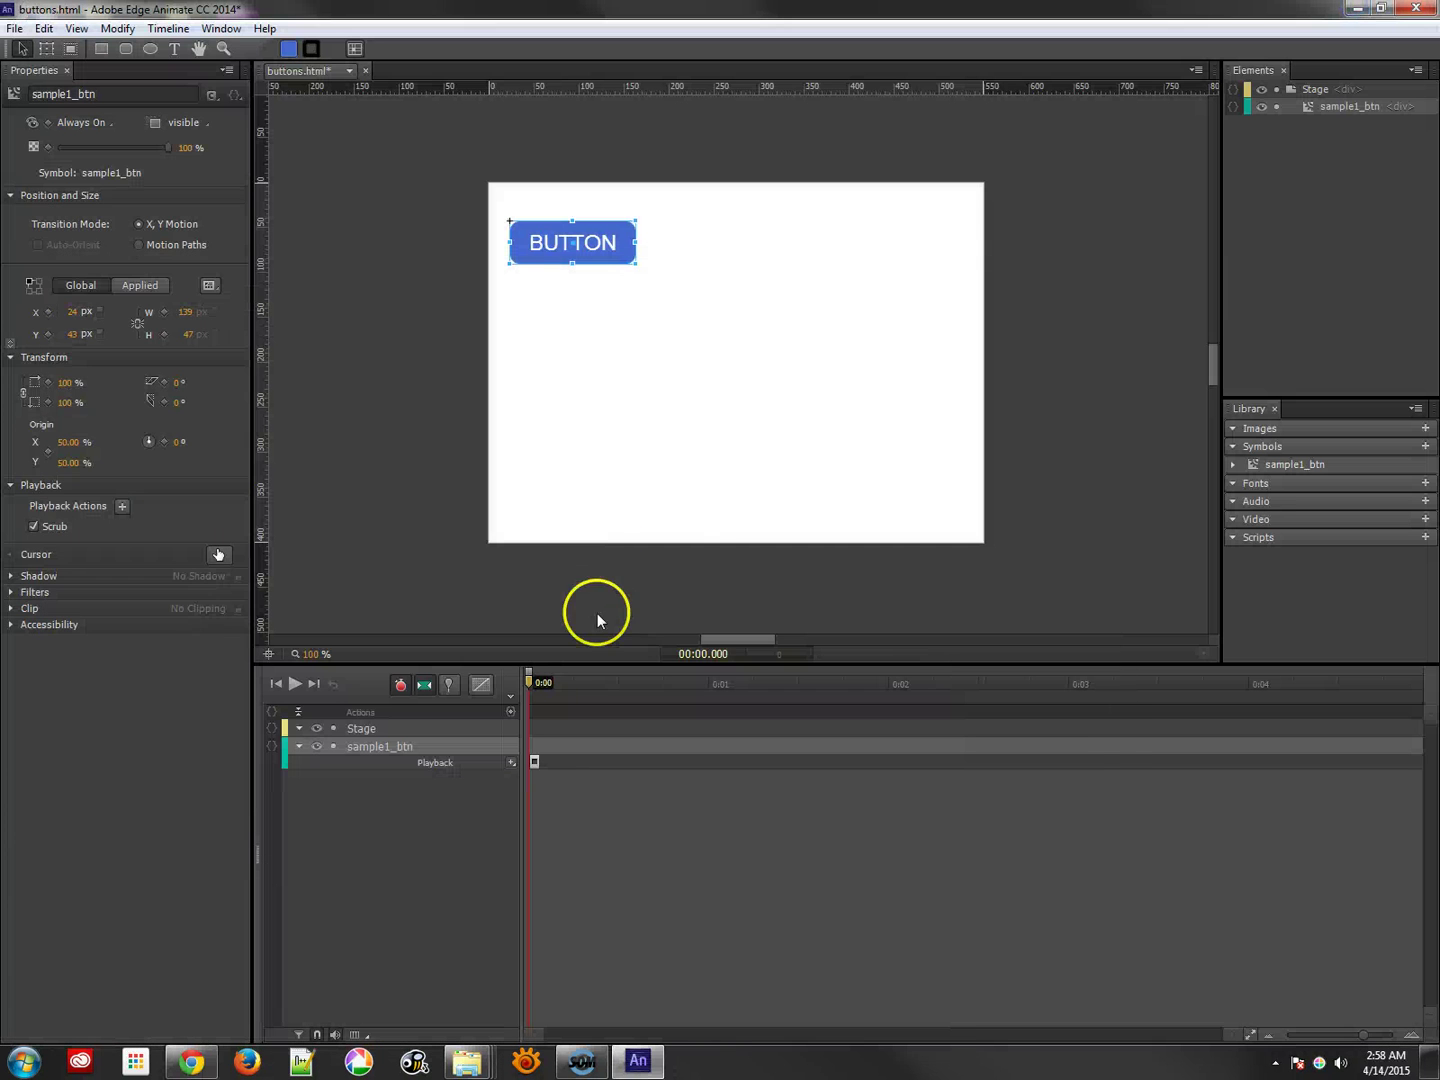
# Step: Change the sample1_btn instance's cursor to the standard arrow
pyautogui.click(607, 380)
pyautogui.click(553, 251)
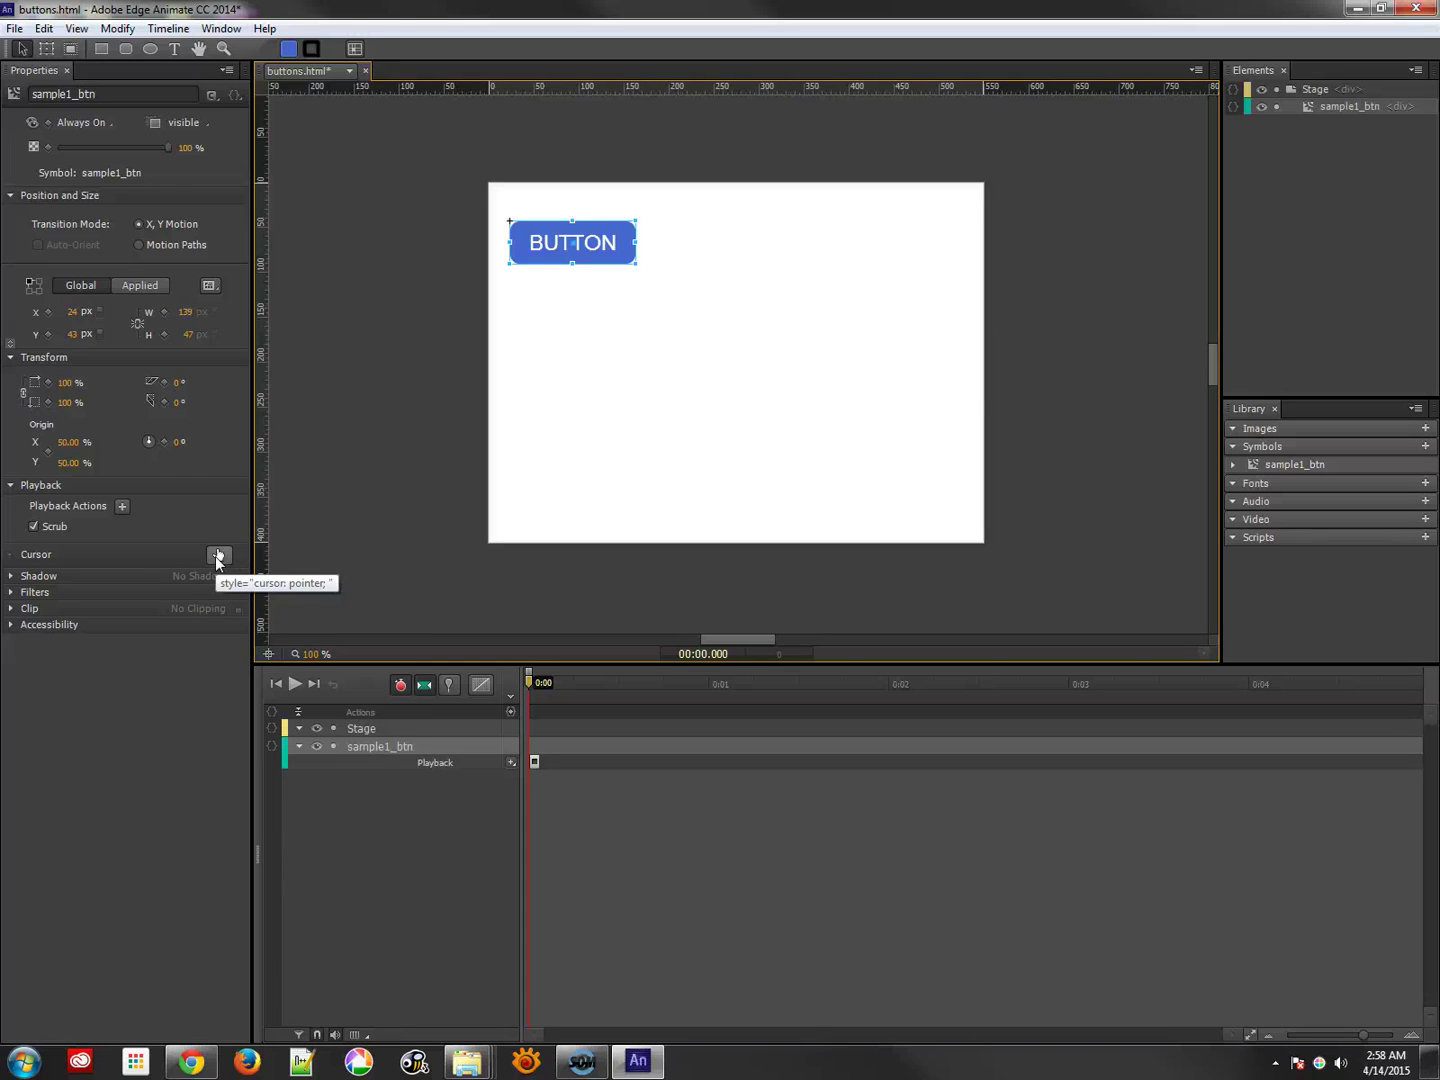
pyautogui.click(217, 554)
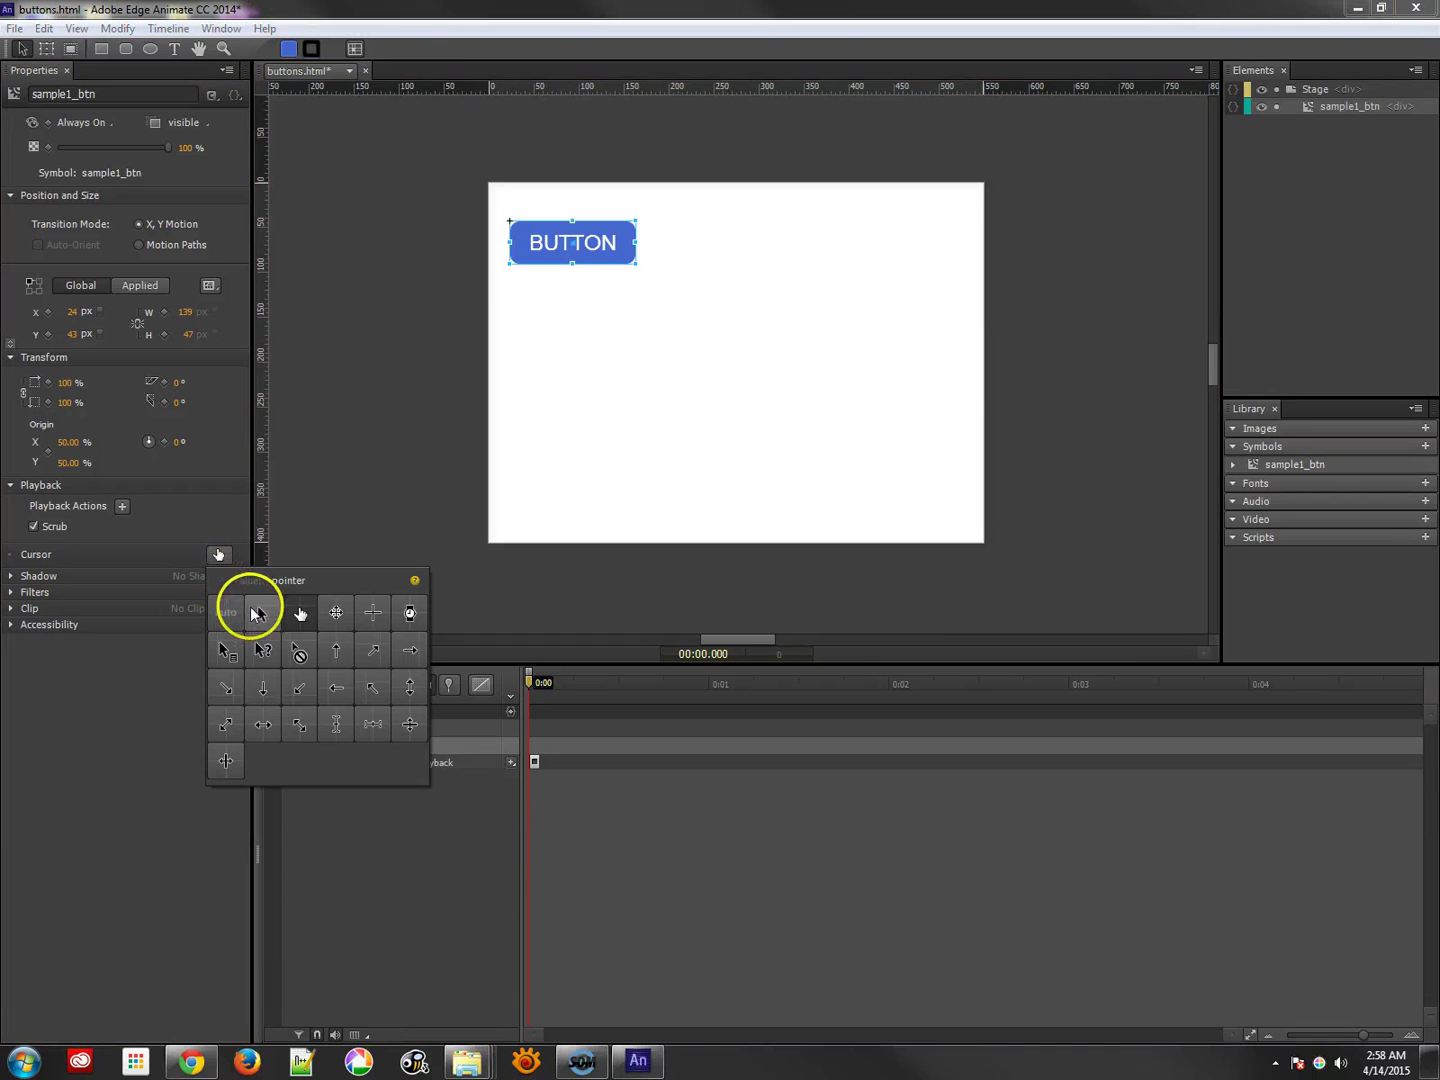
pyautogui.click(257, 612)
pyautogui.click(473, 298)
pyautogui.click(558, 272)
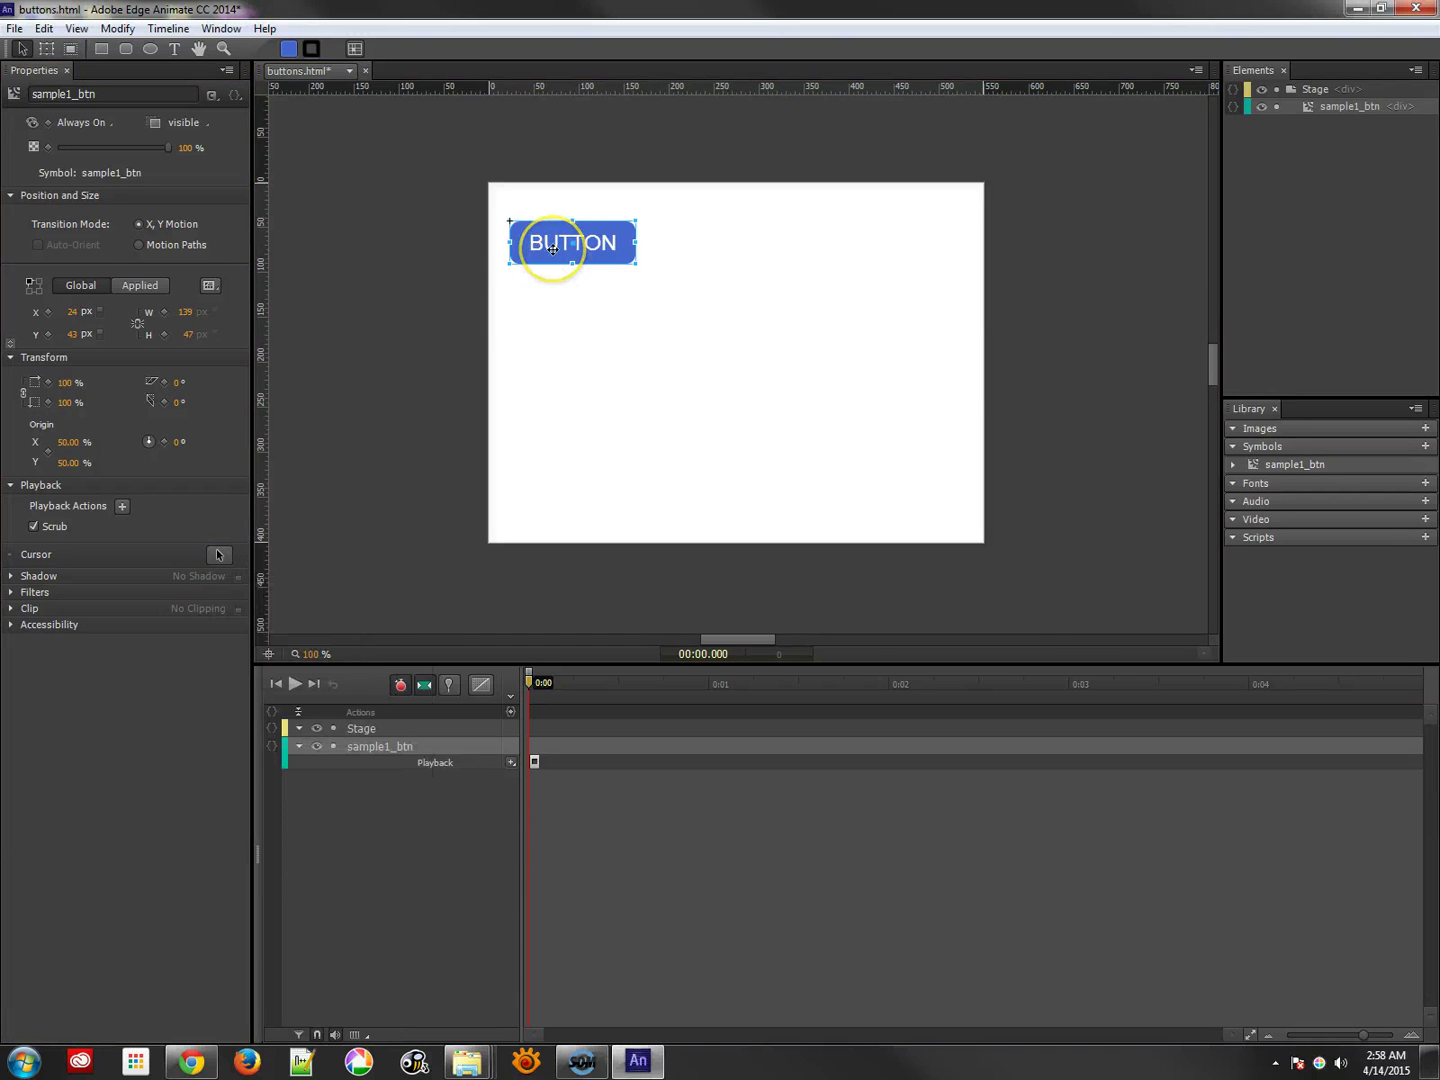
# Step: Inside the sample1_btn symbol, draw a 139 × 47 px rectangle covering the whole button and set its opacity to 0%
pyautogui.doubleClick(554, 248)
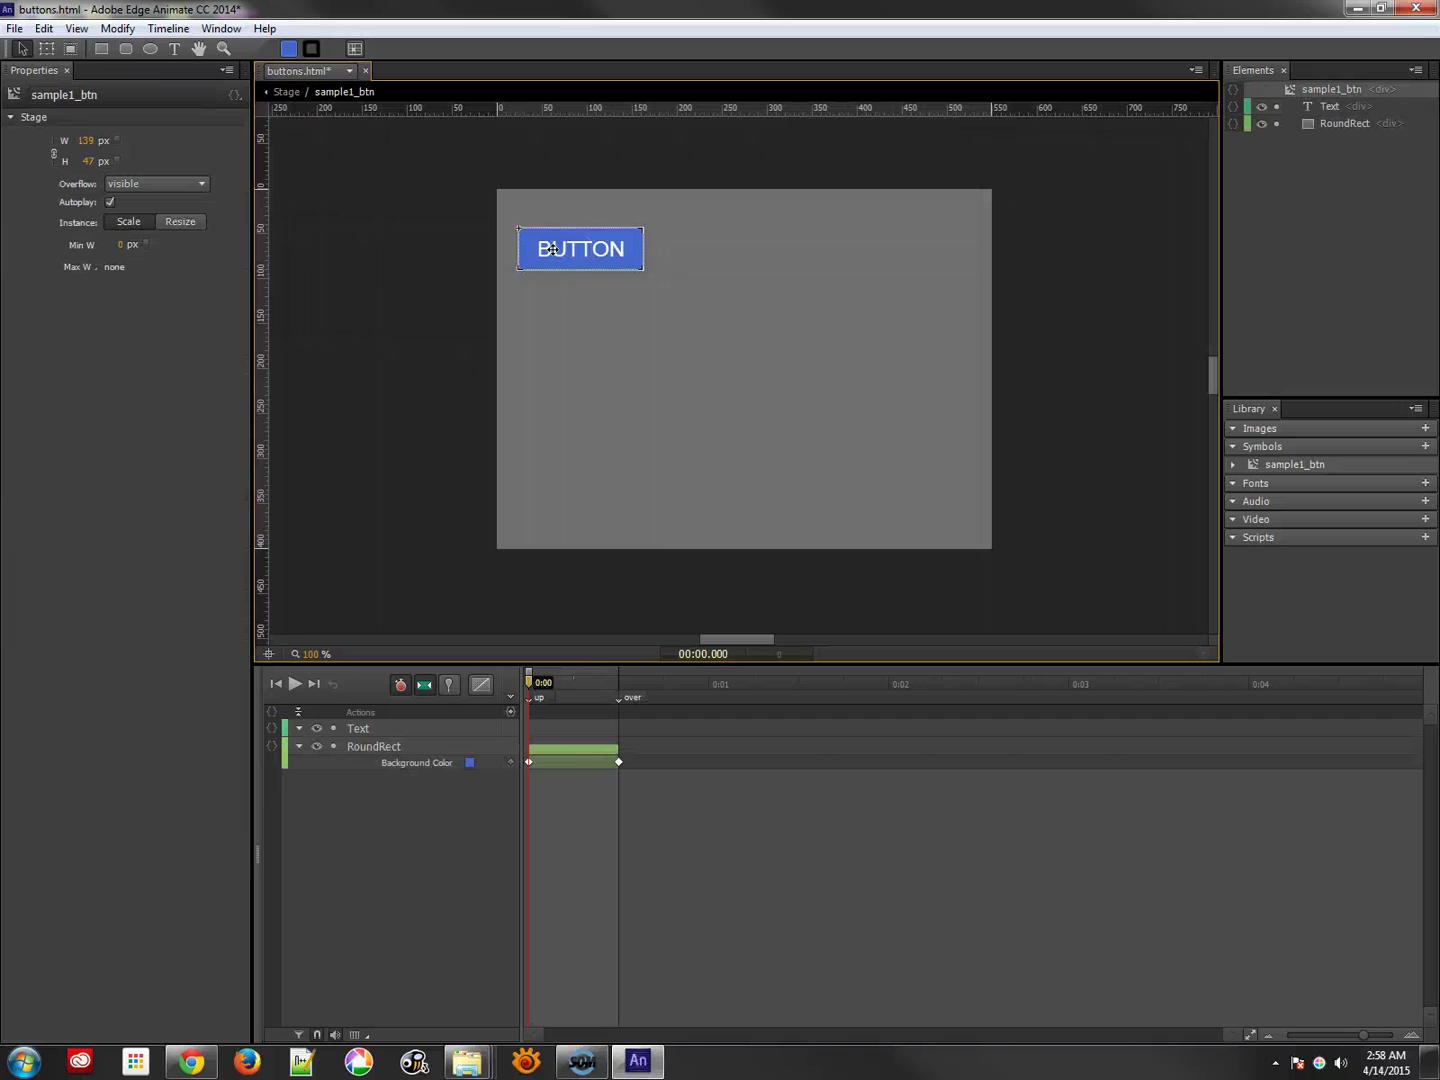
pyautogui.click(571, 719)
pyautogui.click(567, 754)
pyautogui.click(101, 49)
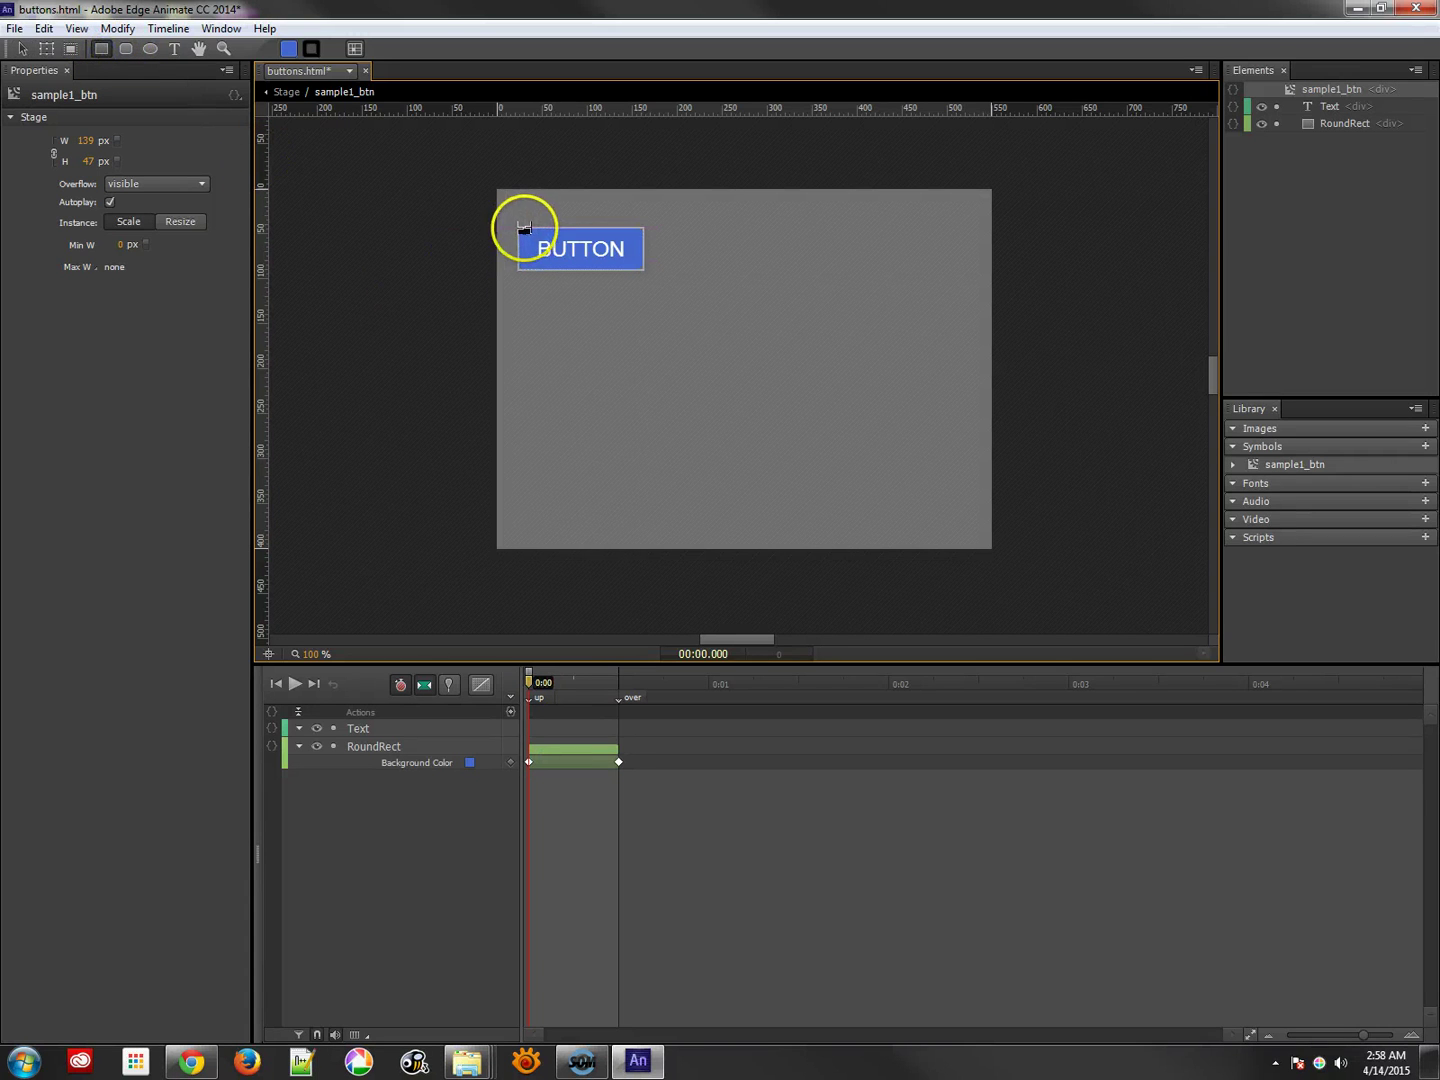
pyautogui.moveTo(517, 228); pyautogui.dragTo(649, 267)
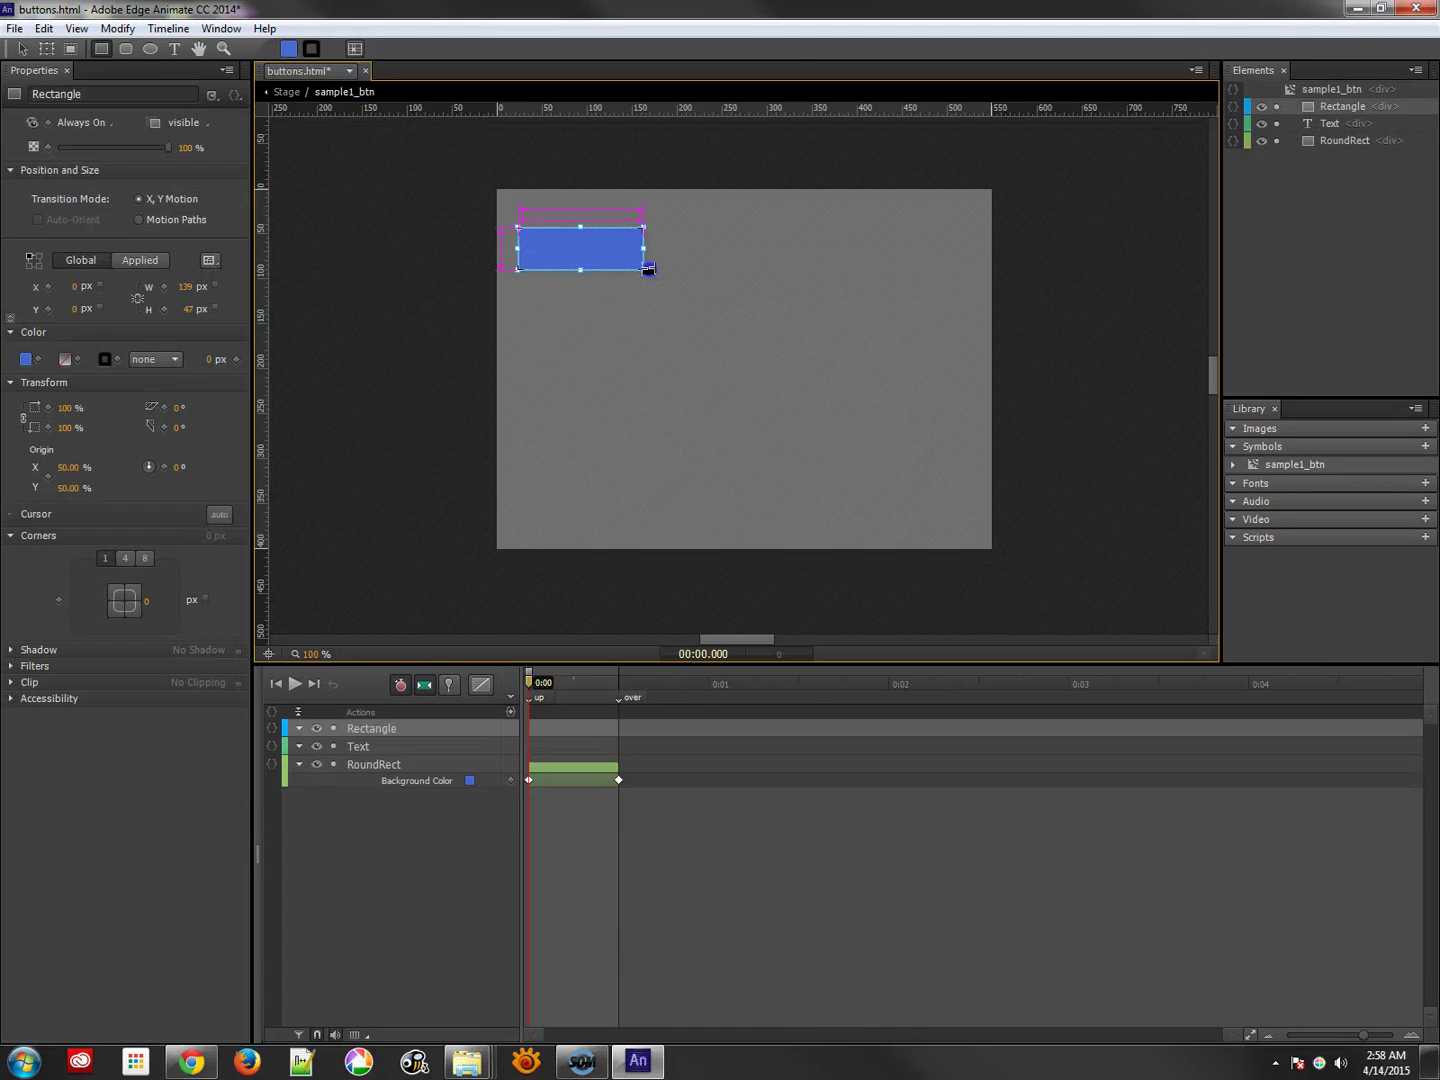
pyautogui.press('v')
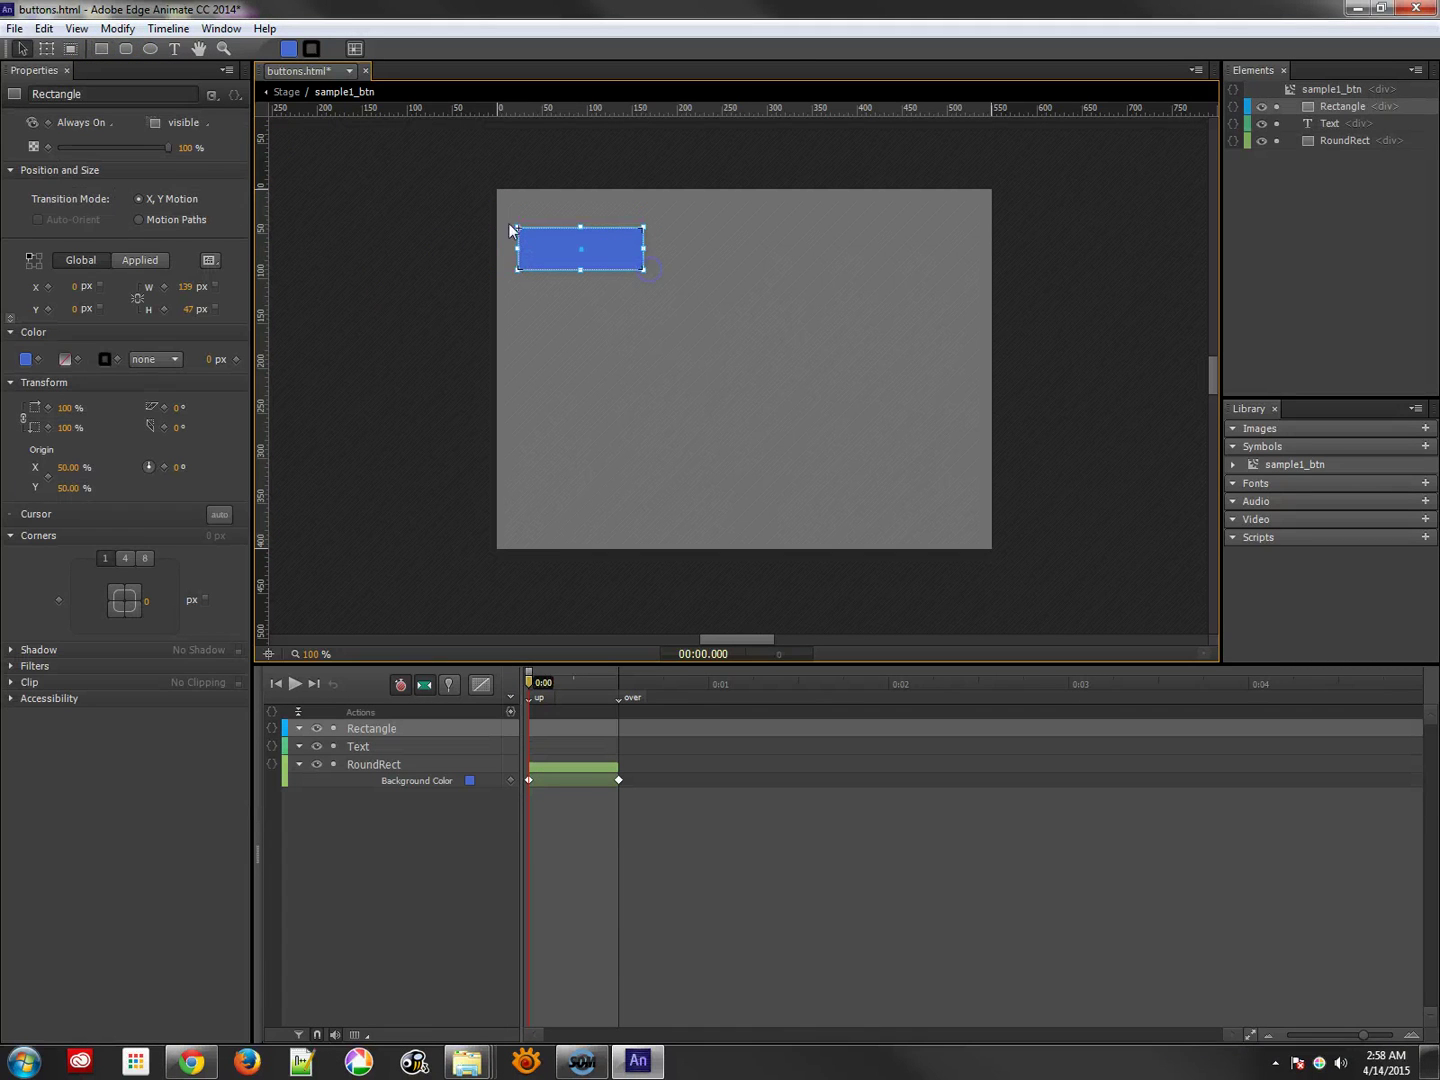
pyautogui.click(166, 148)
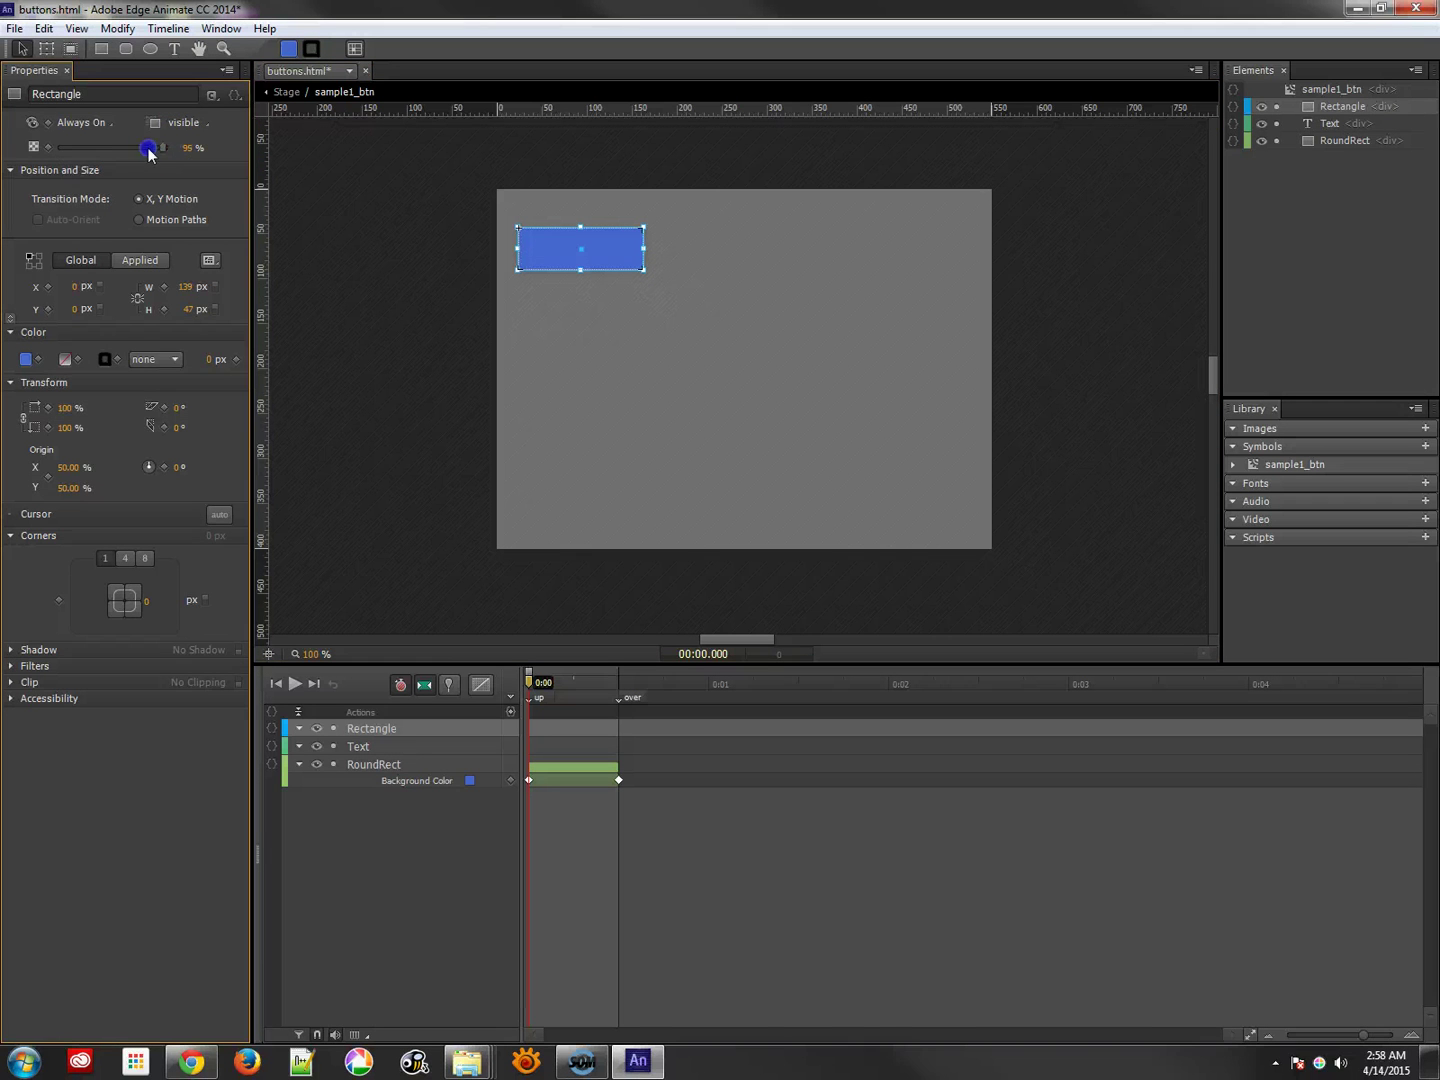
pyautogui.moveTo(148, 152); pyautogui.dragTo(38, 142)
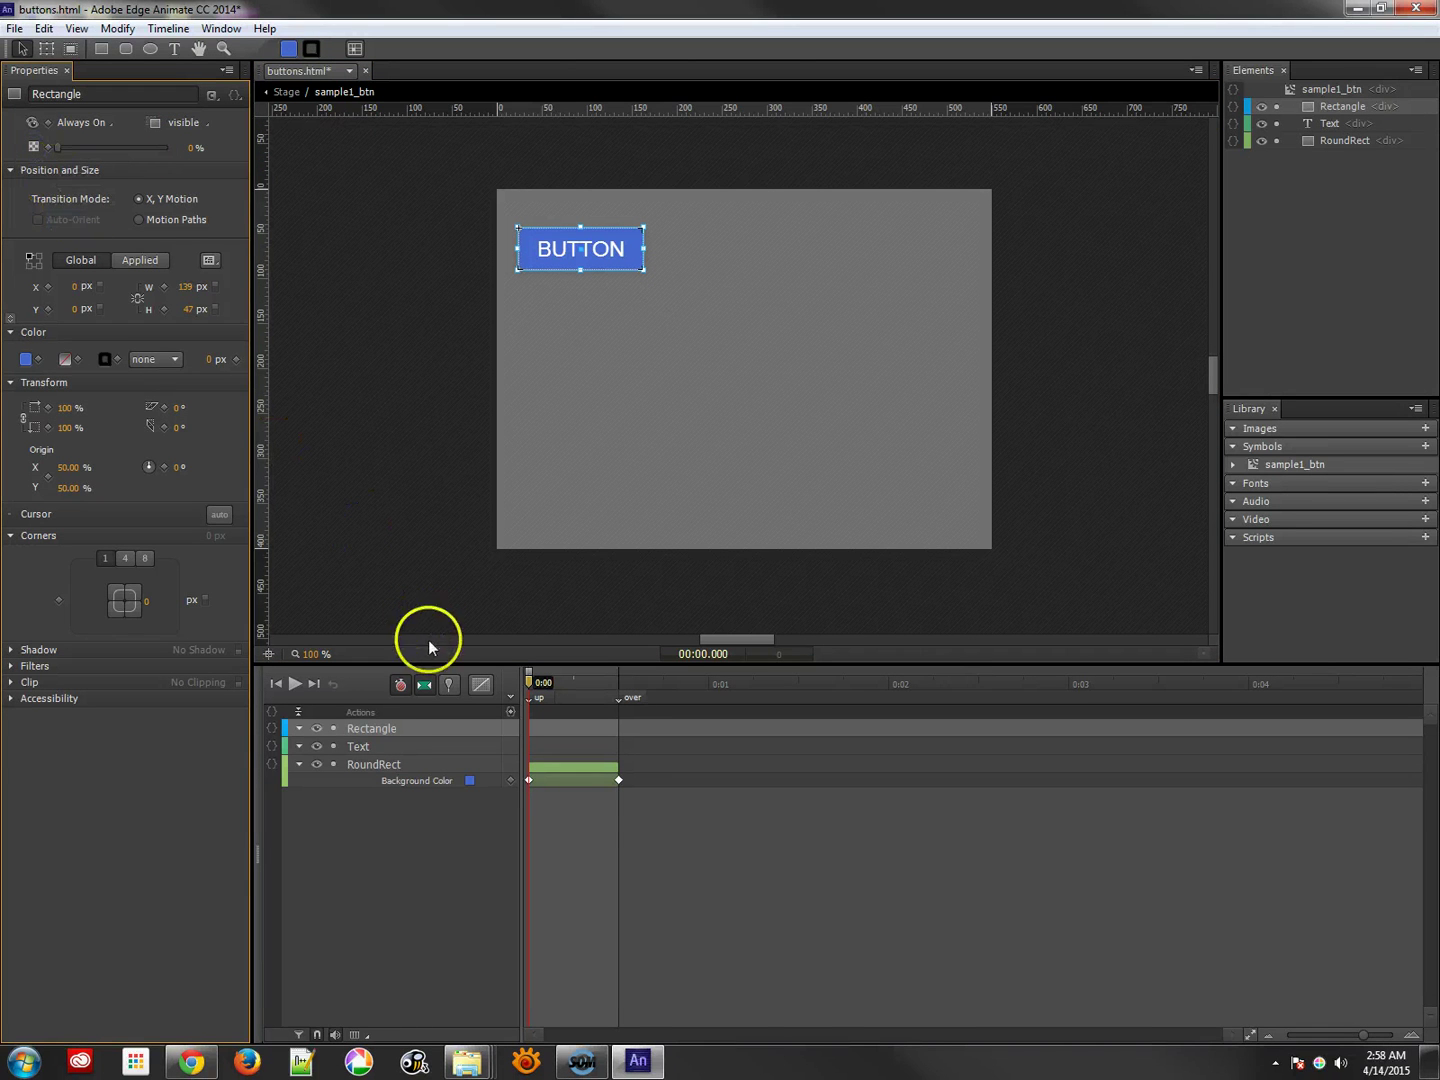
# Step: Rename the transparent rectangle inv_btn and set its cursor to pointer
pyautogui.doubleClick(372, 730)
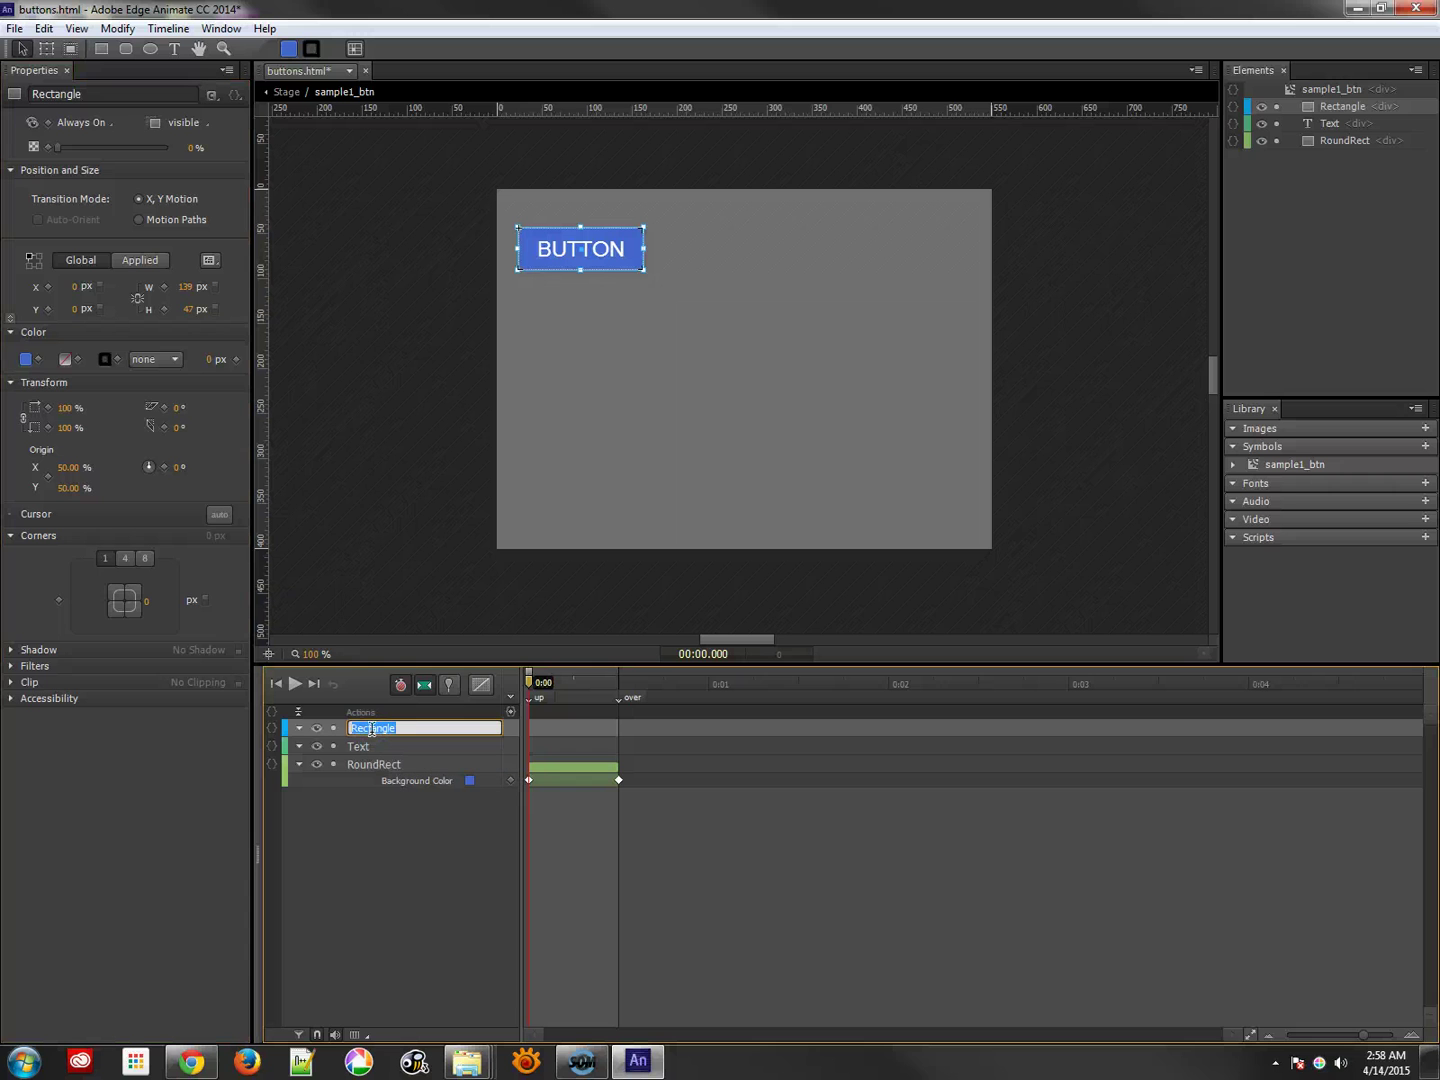
pyautogui.write('inv_btn')
pyautogui.press('Return')
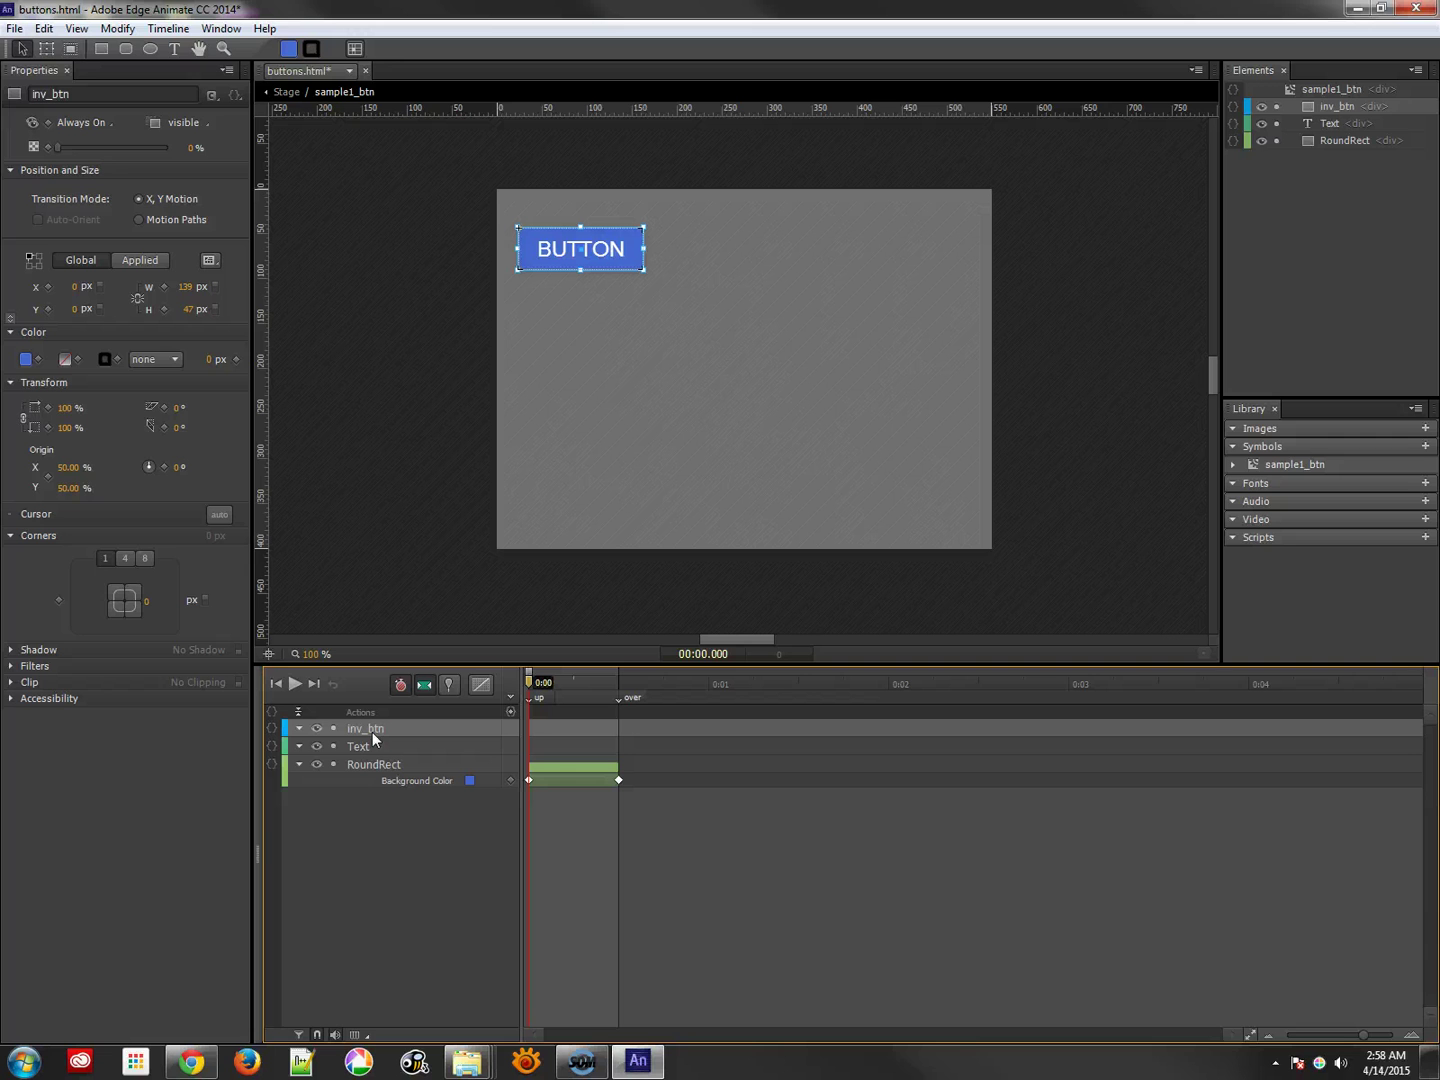
pyautogui.click(218, 515)
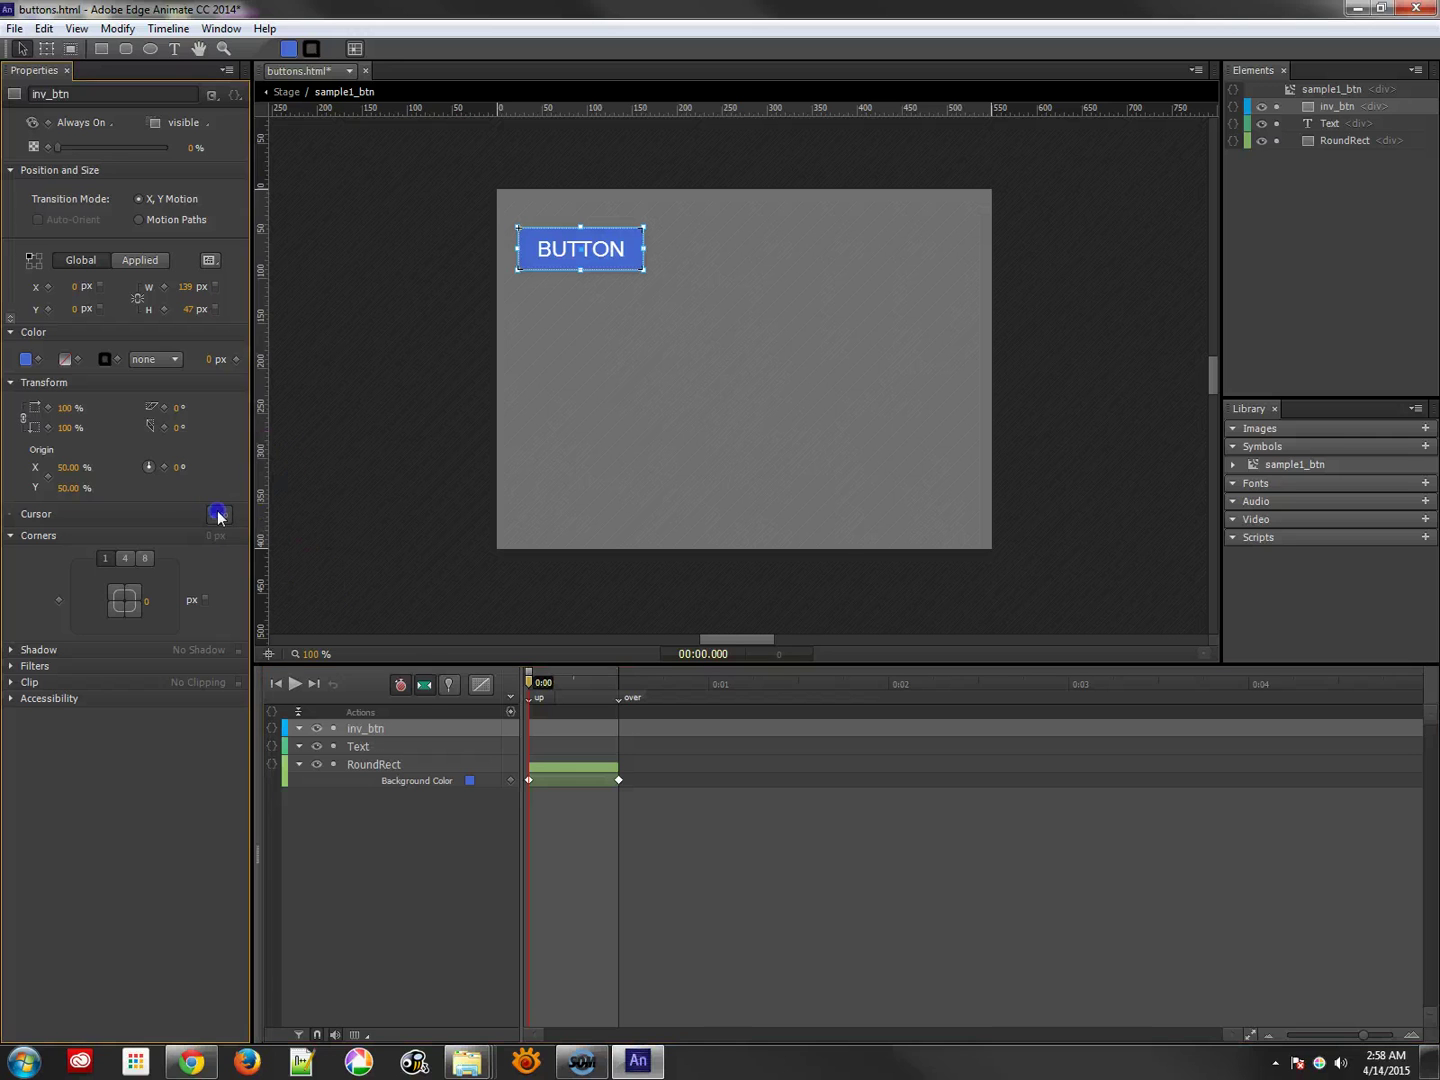
pyautogui.click(300, 572)
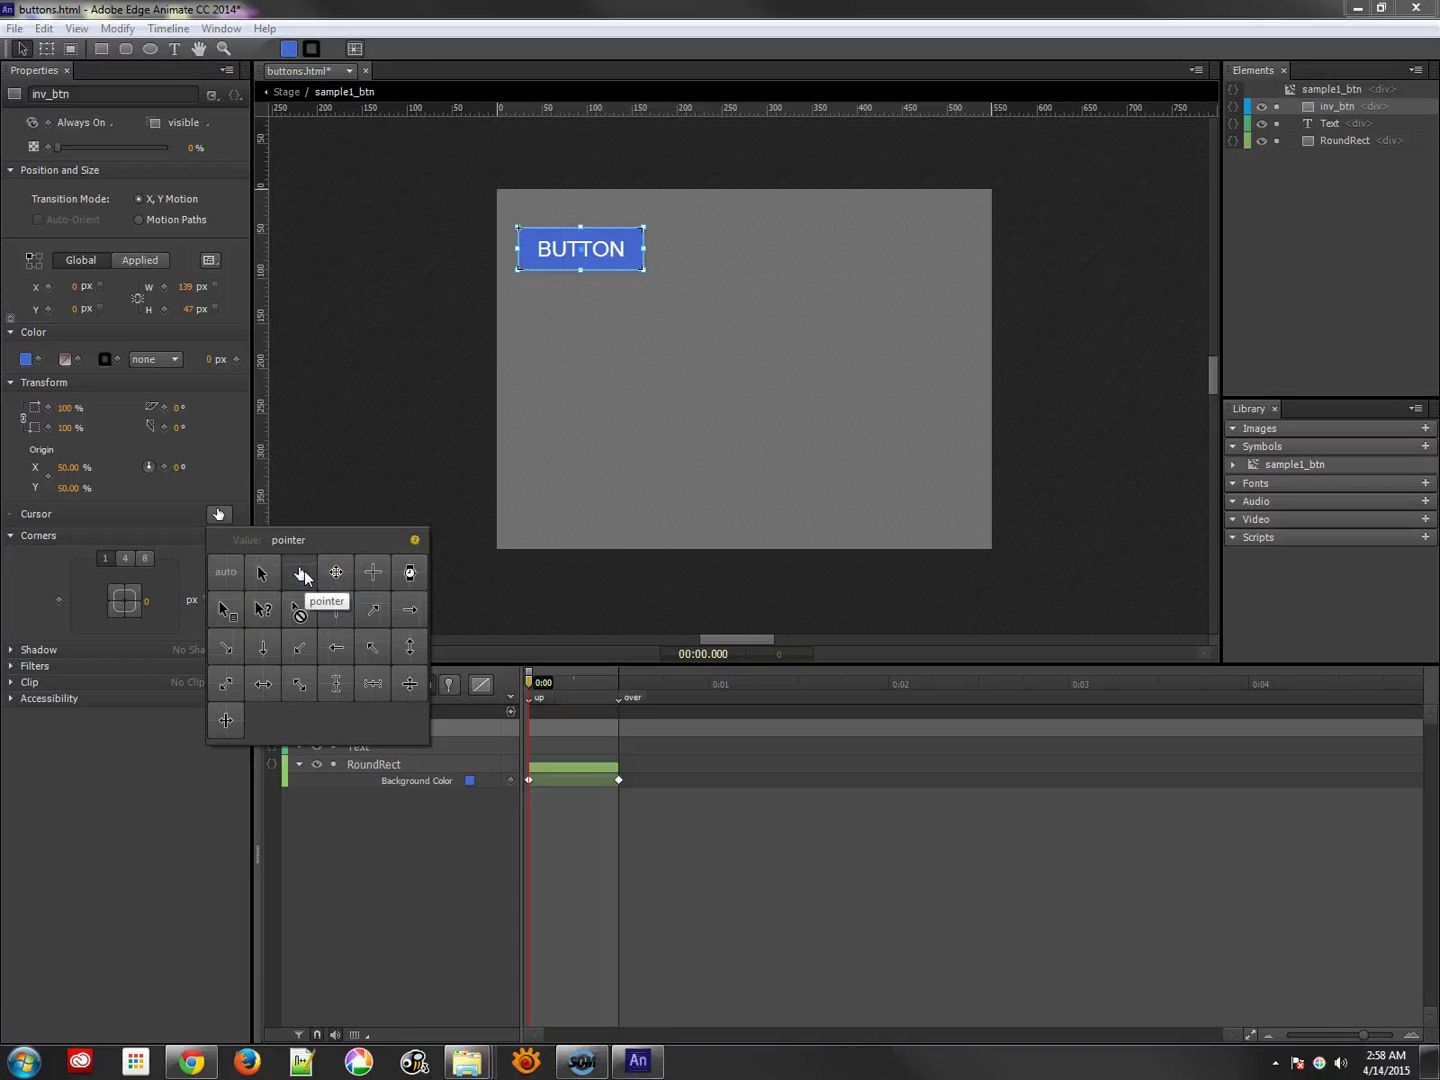
# Step: Lock the inv_btn element, return from the sample1_btn symbol to the Stage, and save the composition
pyautogui.click(333, 729)
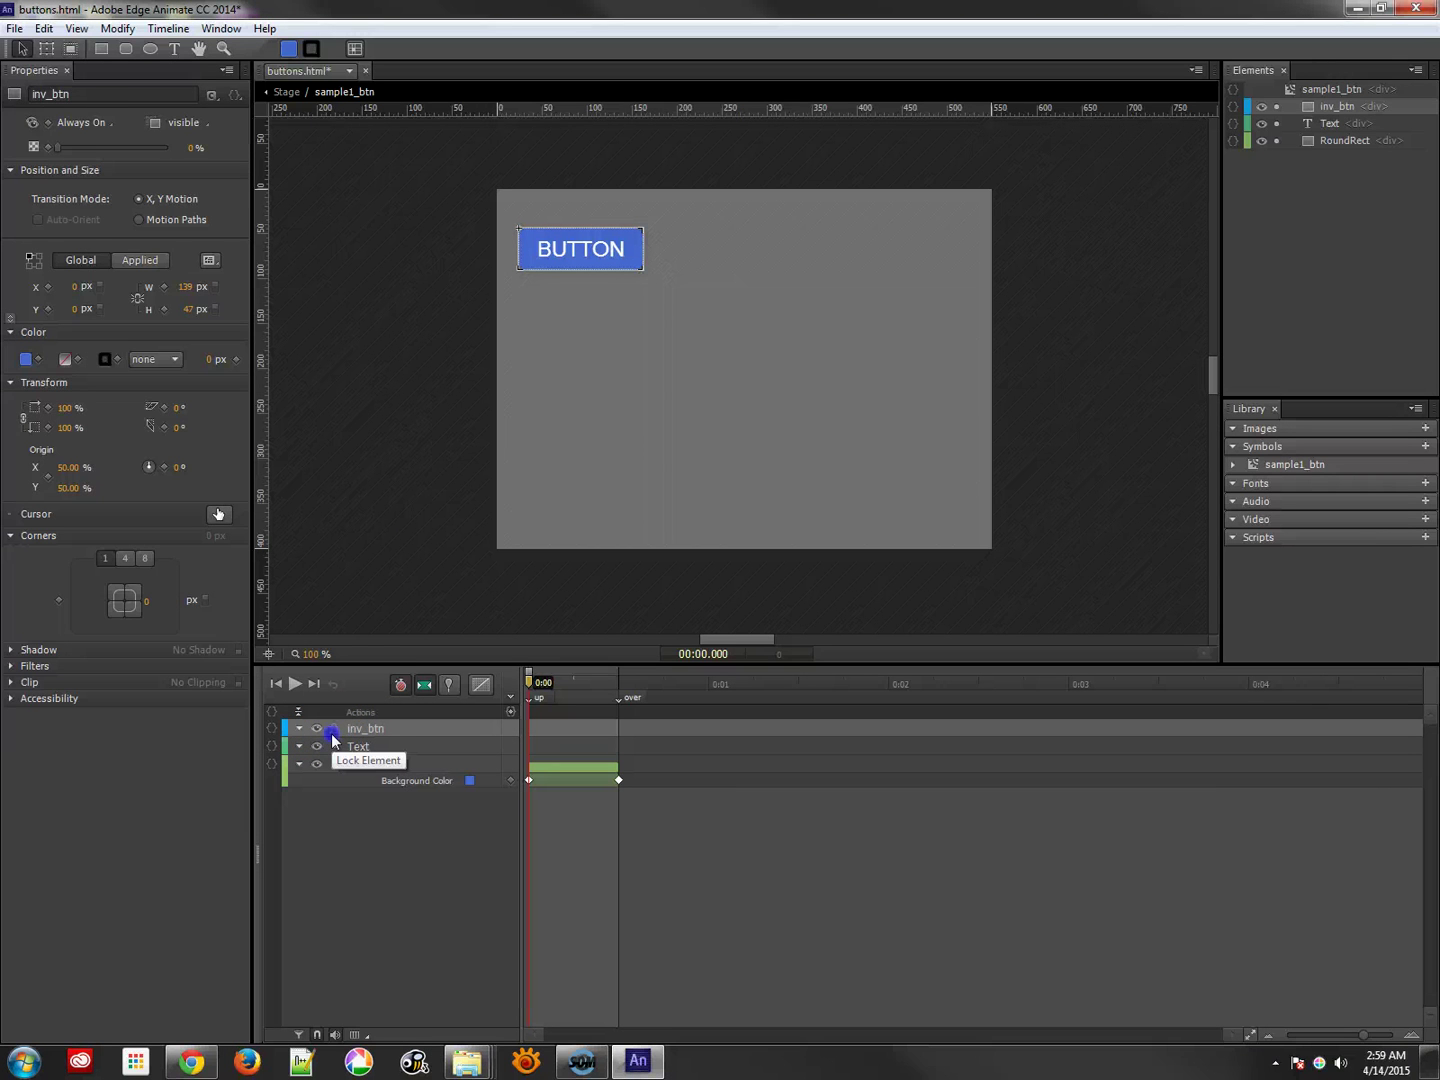
pyautogui.click(300, 172)
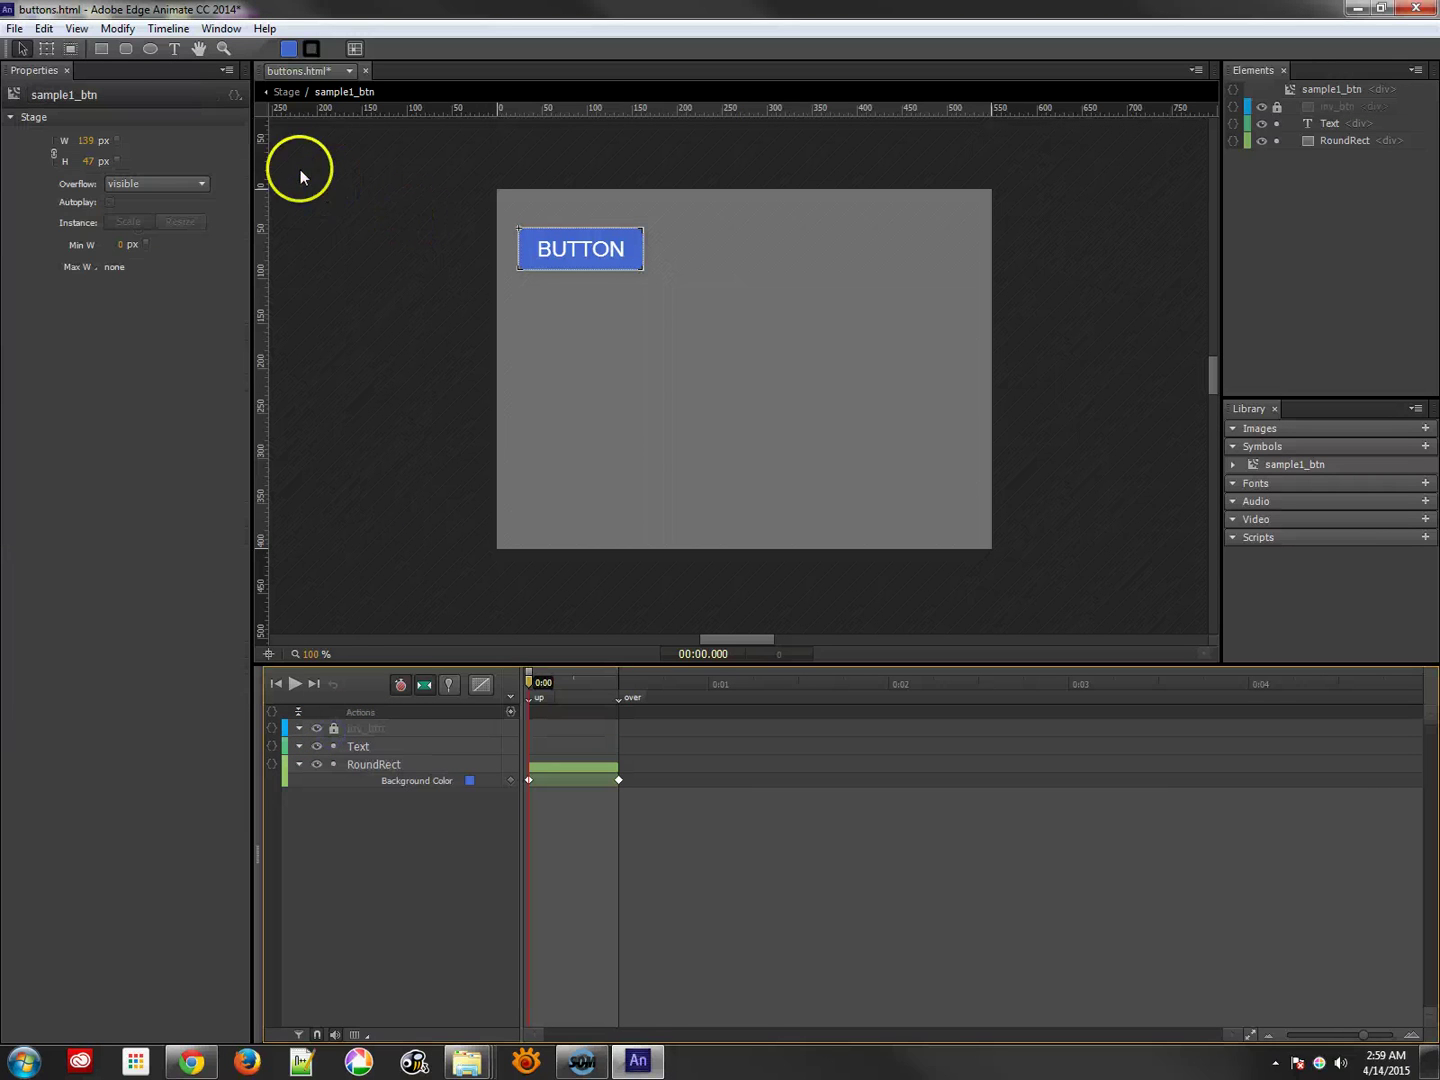
pyautogui.click(286, 93)
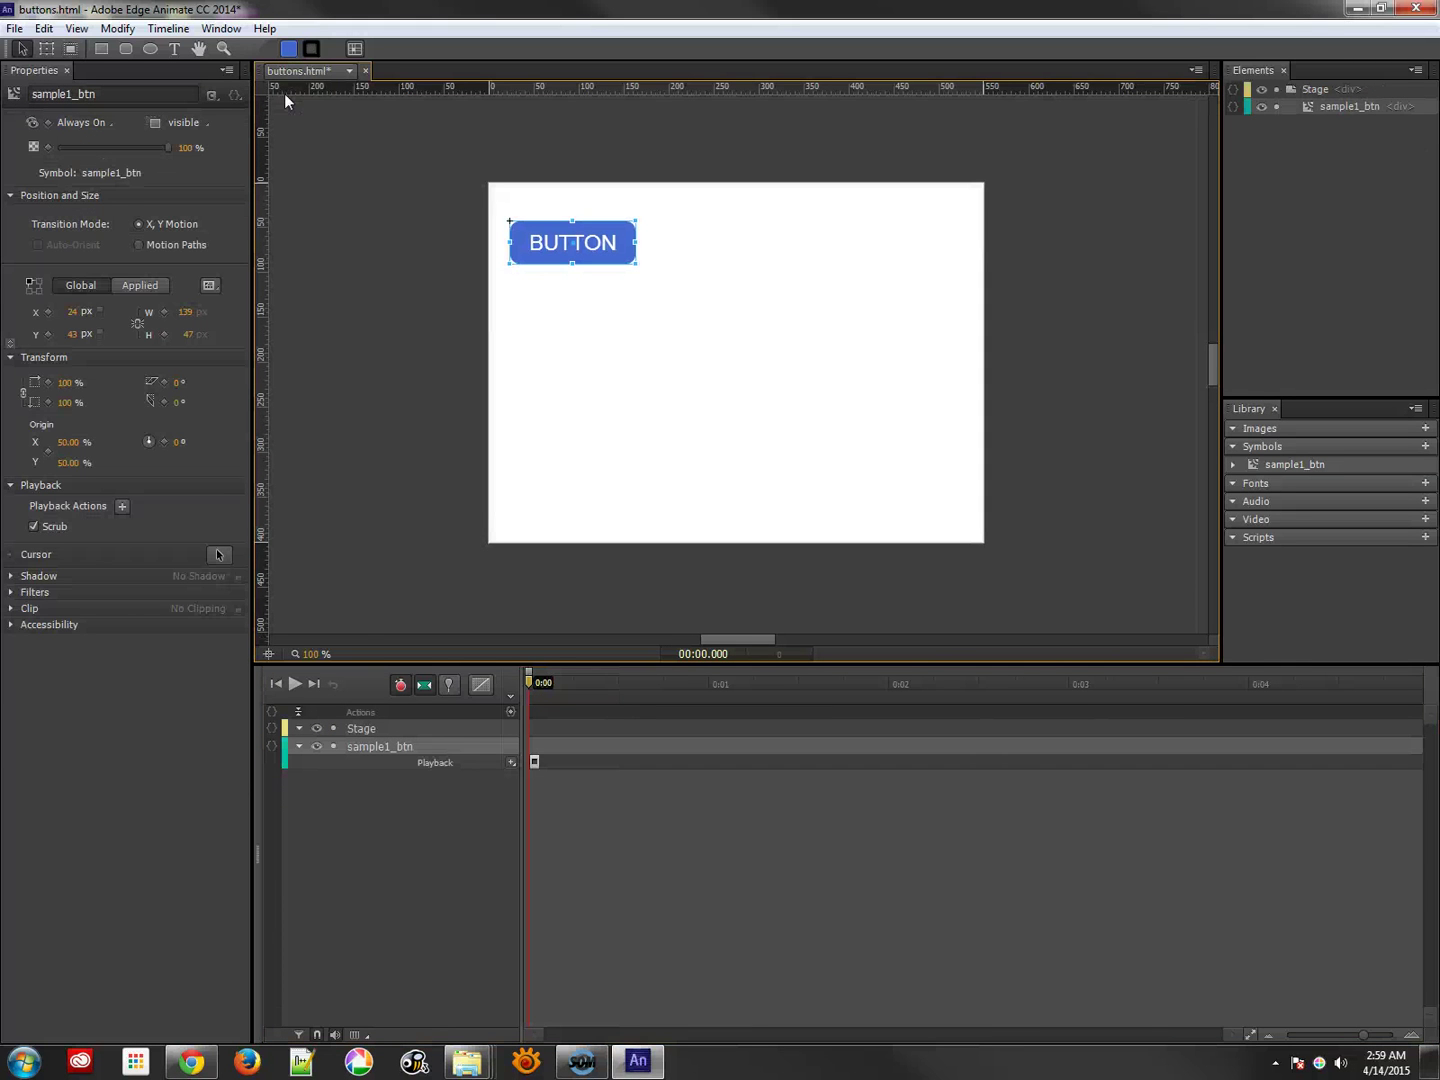
pyautogui.hotkey('ctrl', 's')
# Step: Switch to Chrome, reload the preview page, test the button's cursor, and return to Edge Animate
pyautogui.click(192, 1063)
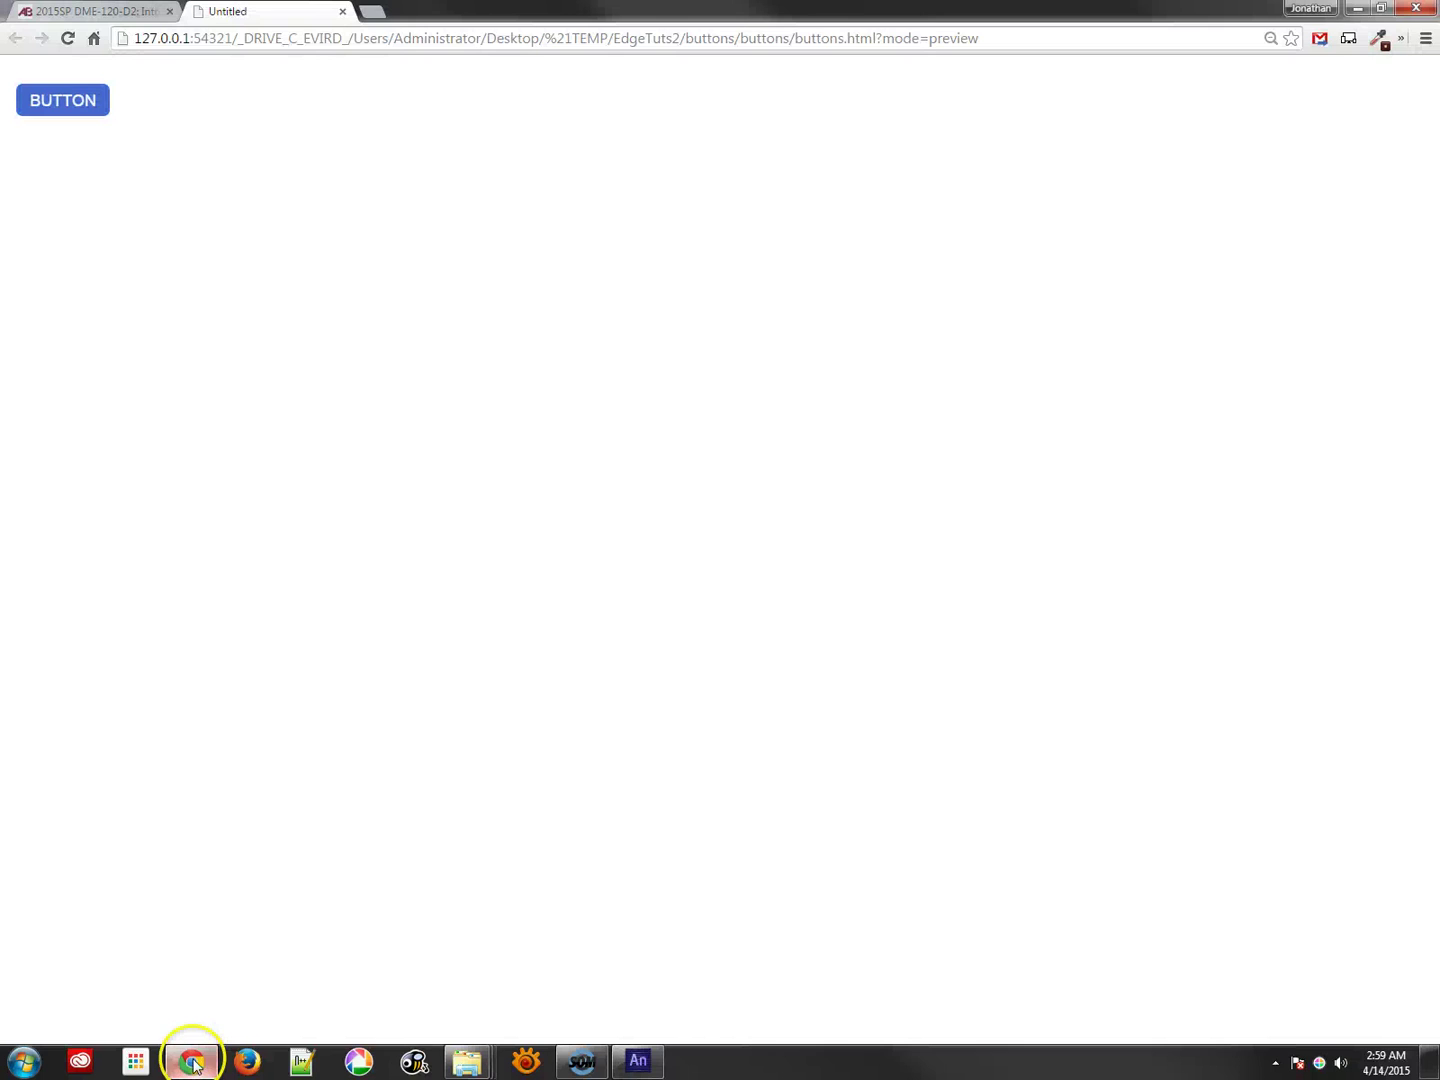
pyautogui.click(63, 38)
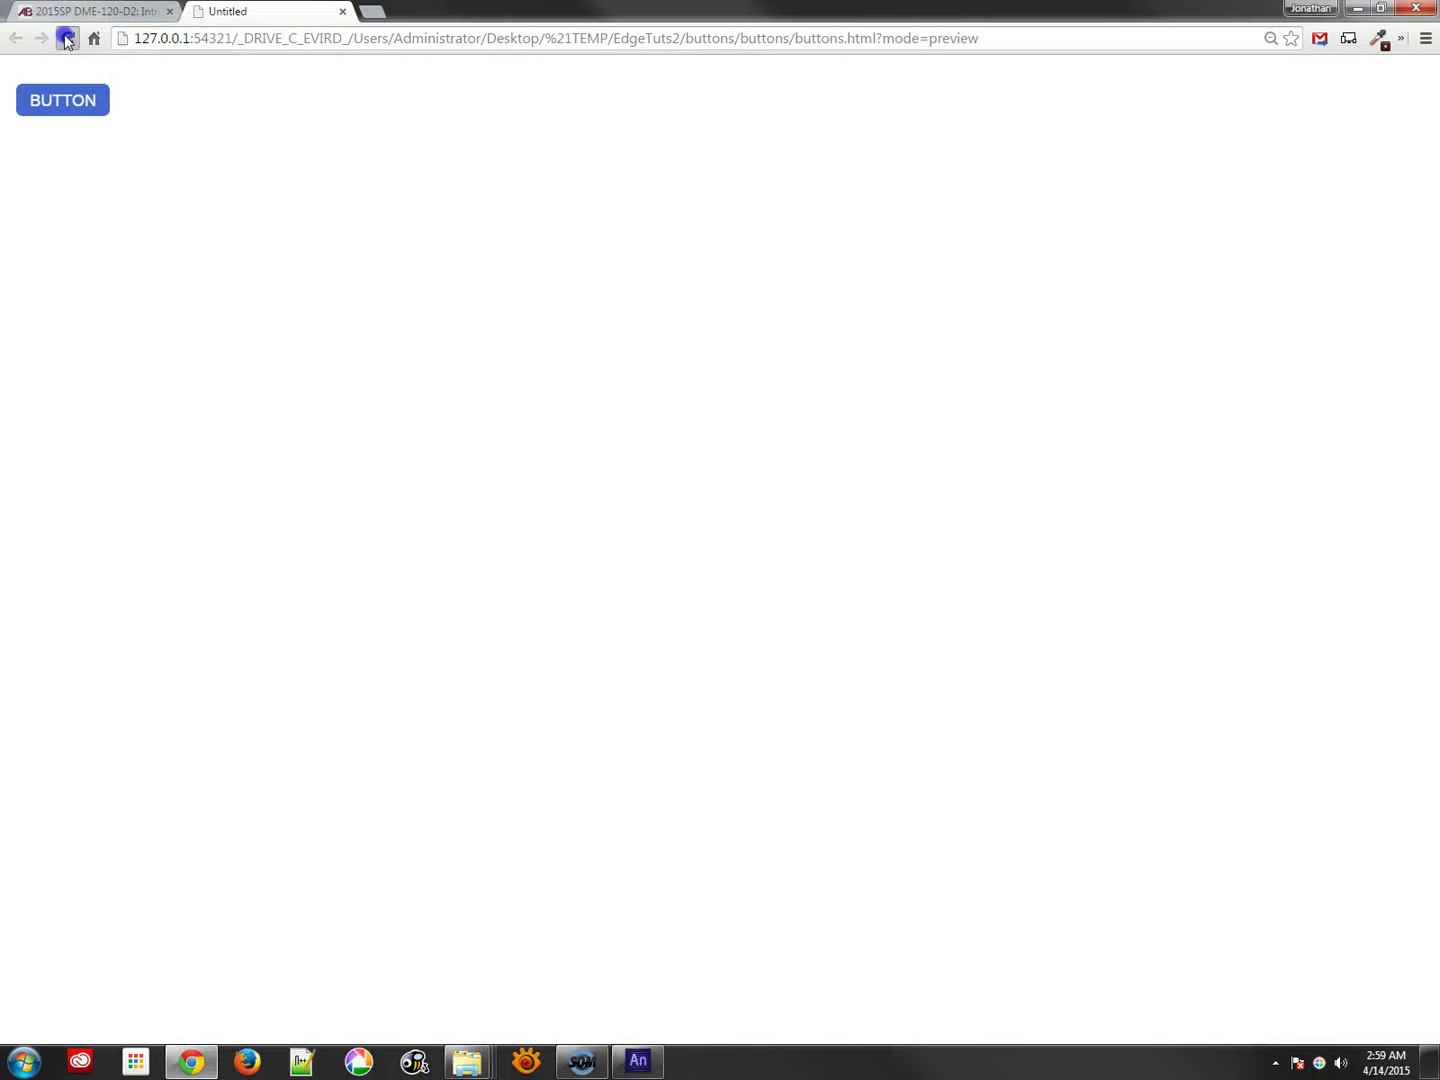
pyautogui.click(82, 108)
pyautogui.click(1357, 8)
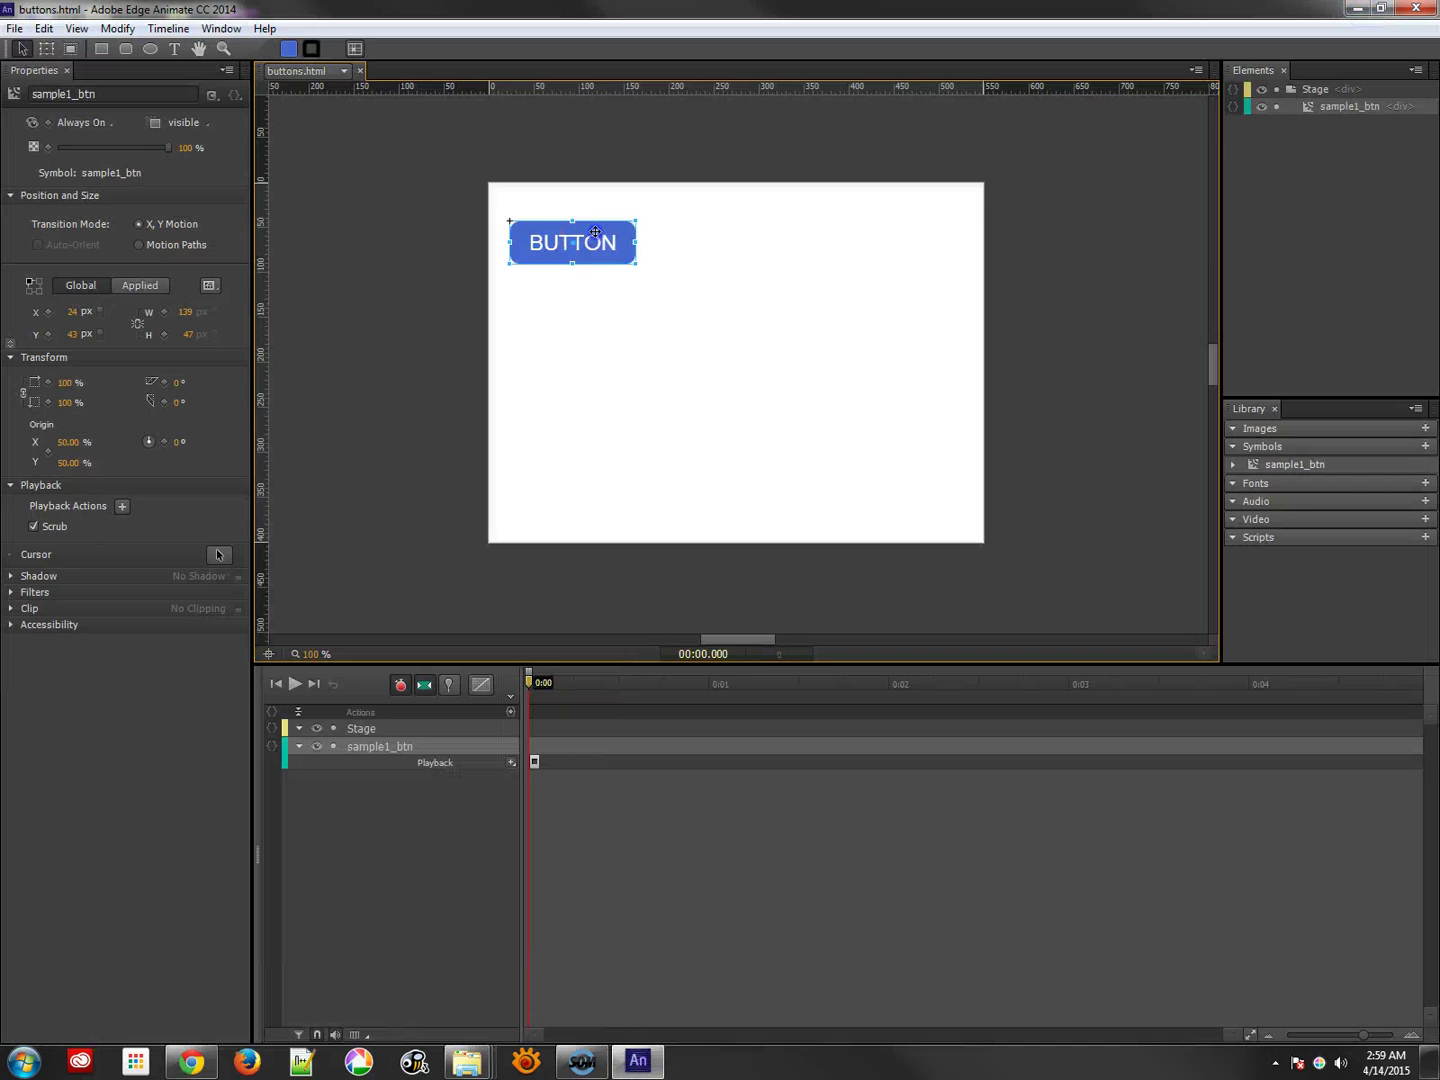
pyautogui.doubleClick(592, 240)
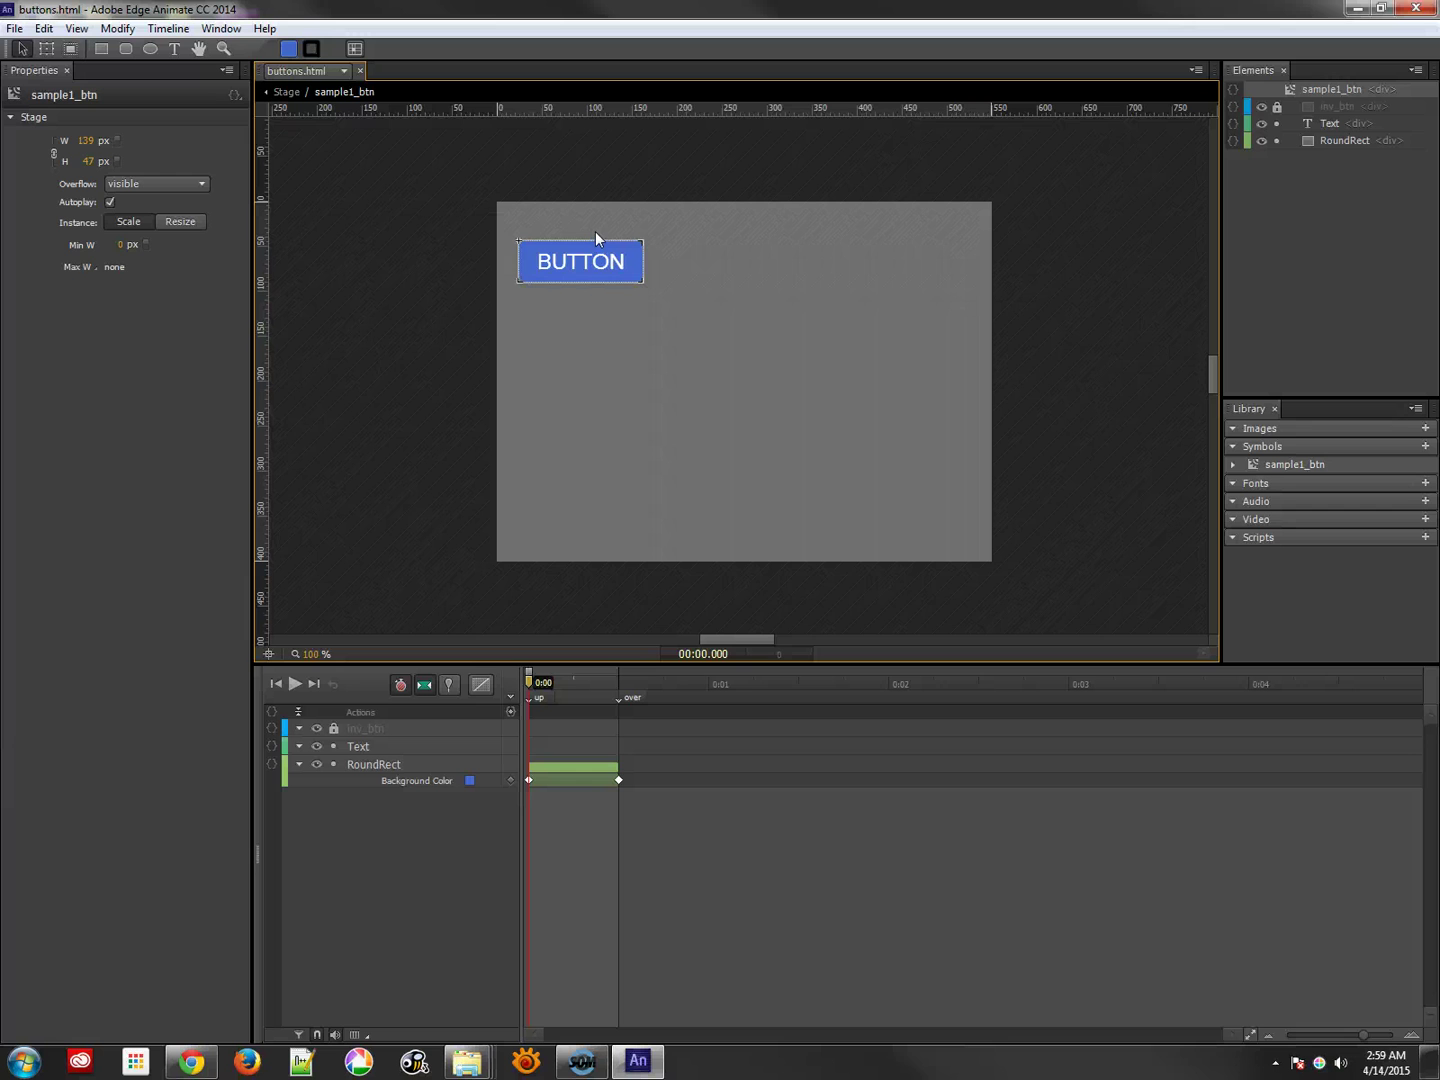
pyautogui.click(288, 93)
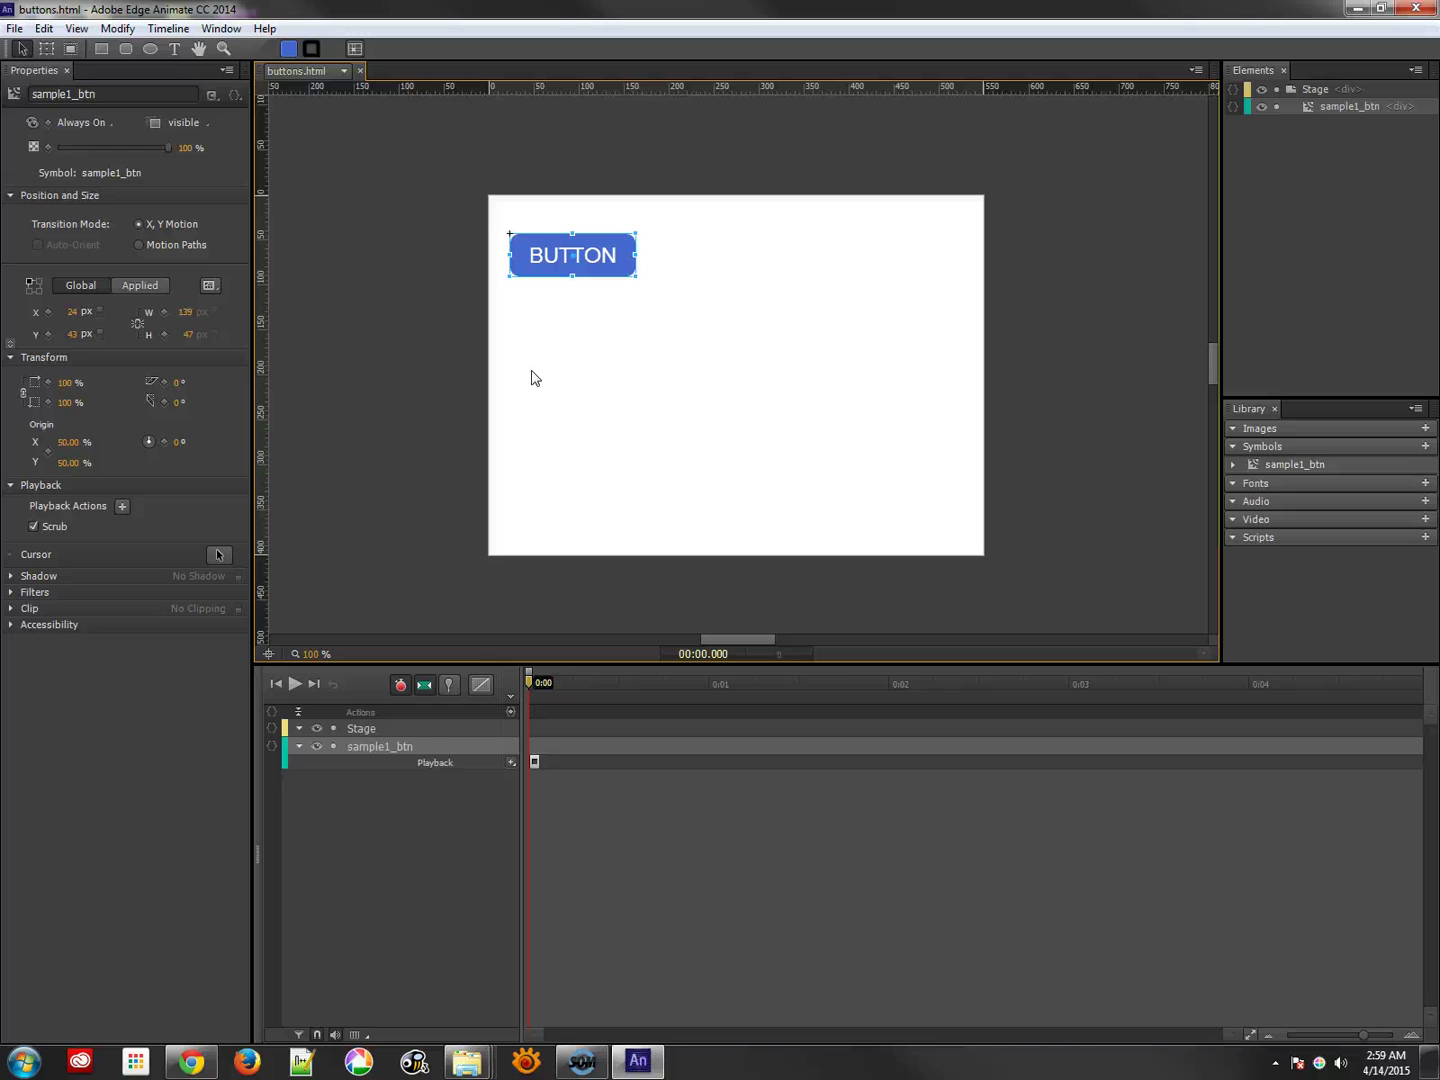
# Step: Add a mouseover action to the sample1_btn instance with a Stop At playback command targeting the sample1_btn symbol under Stage
pyautogui.click(580, 248)
pyautogui.click(272, 749)
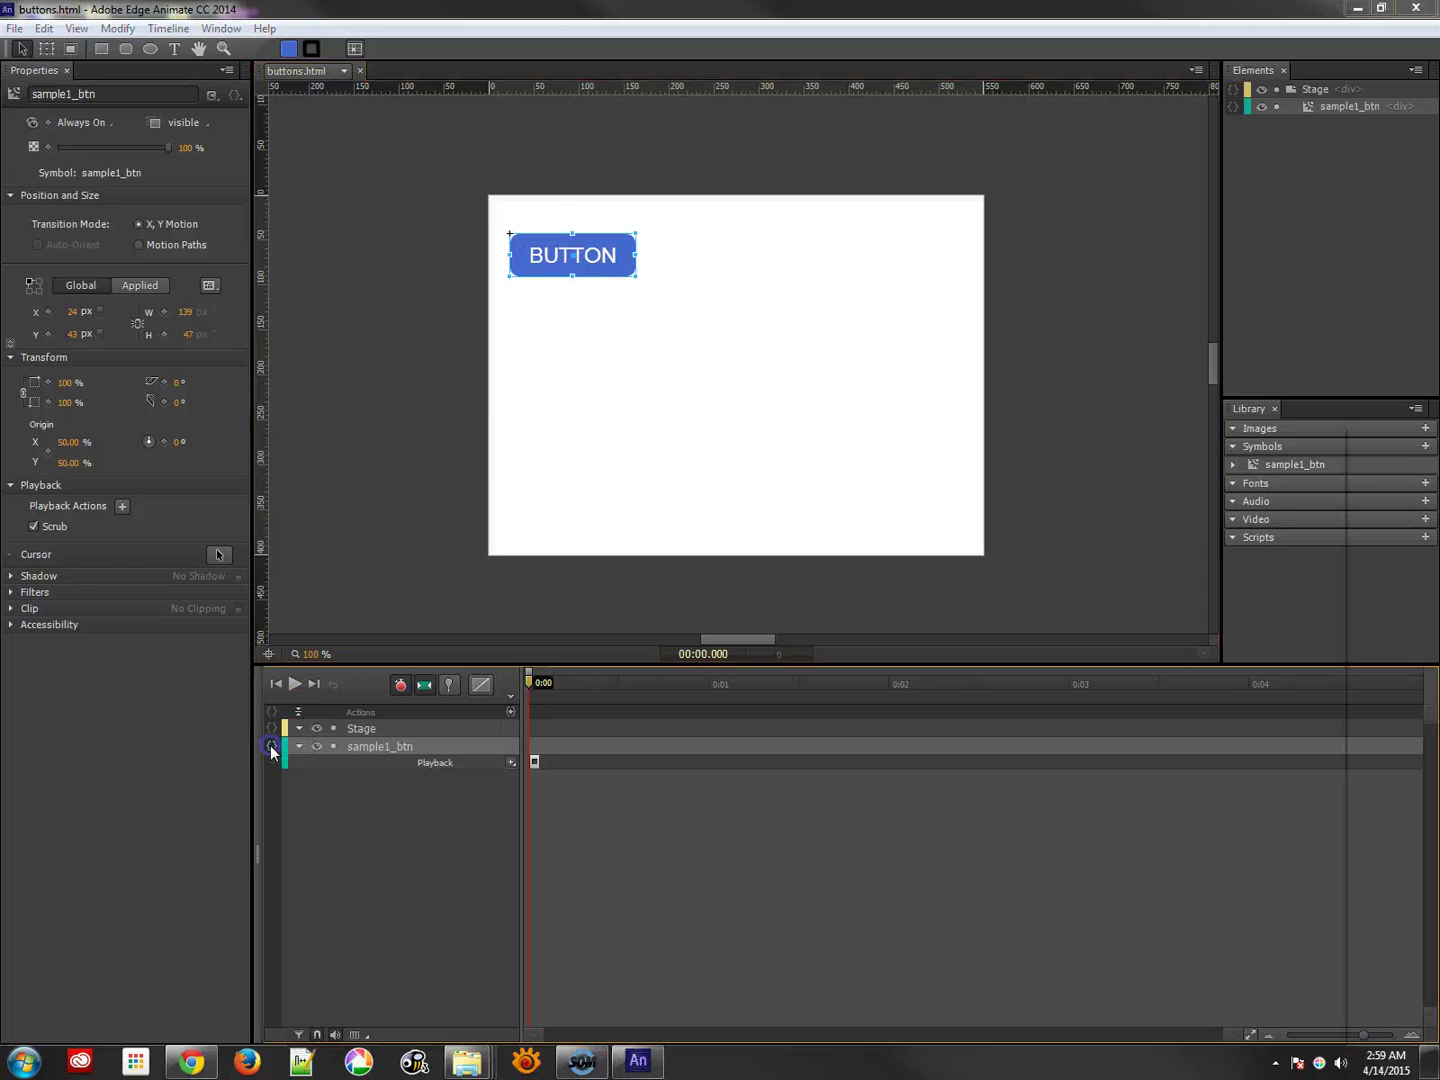
pyautogui.click(378, 482)
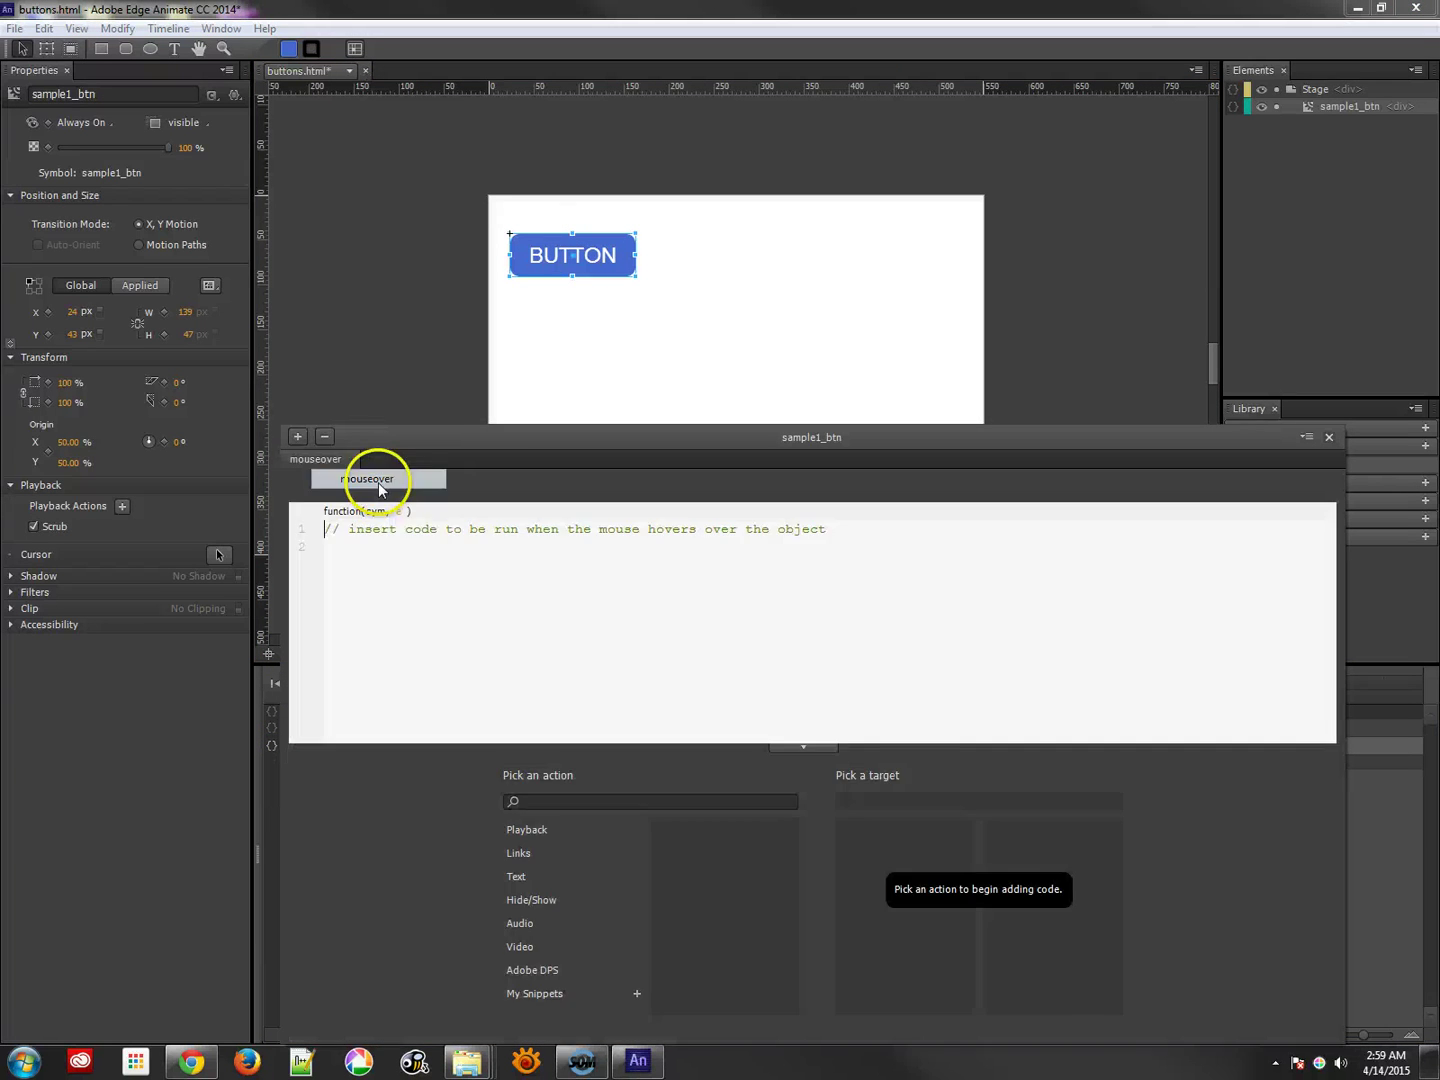
pyautogui.click(522, 831)
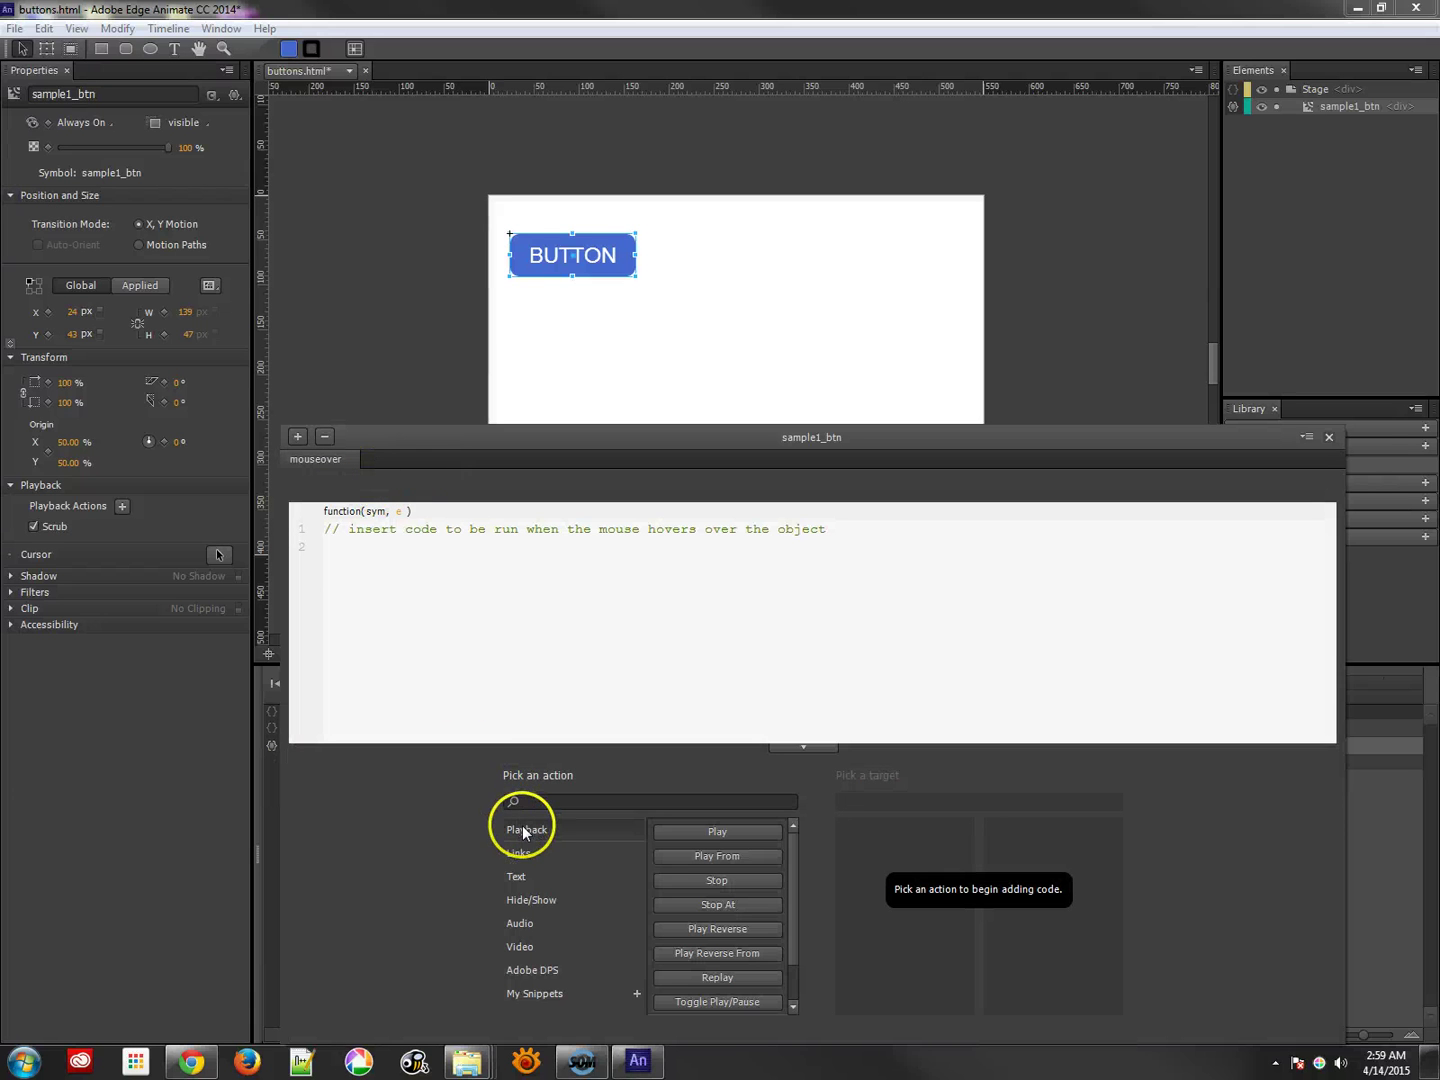
pyautogui.click(757, 905)
pyautogui.click(876, 853)
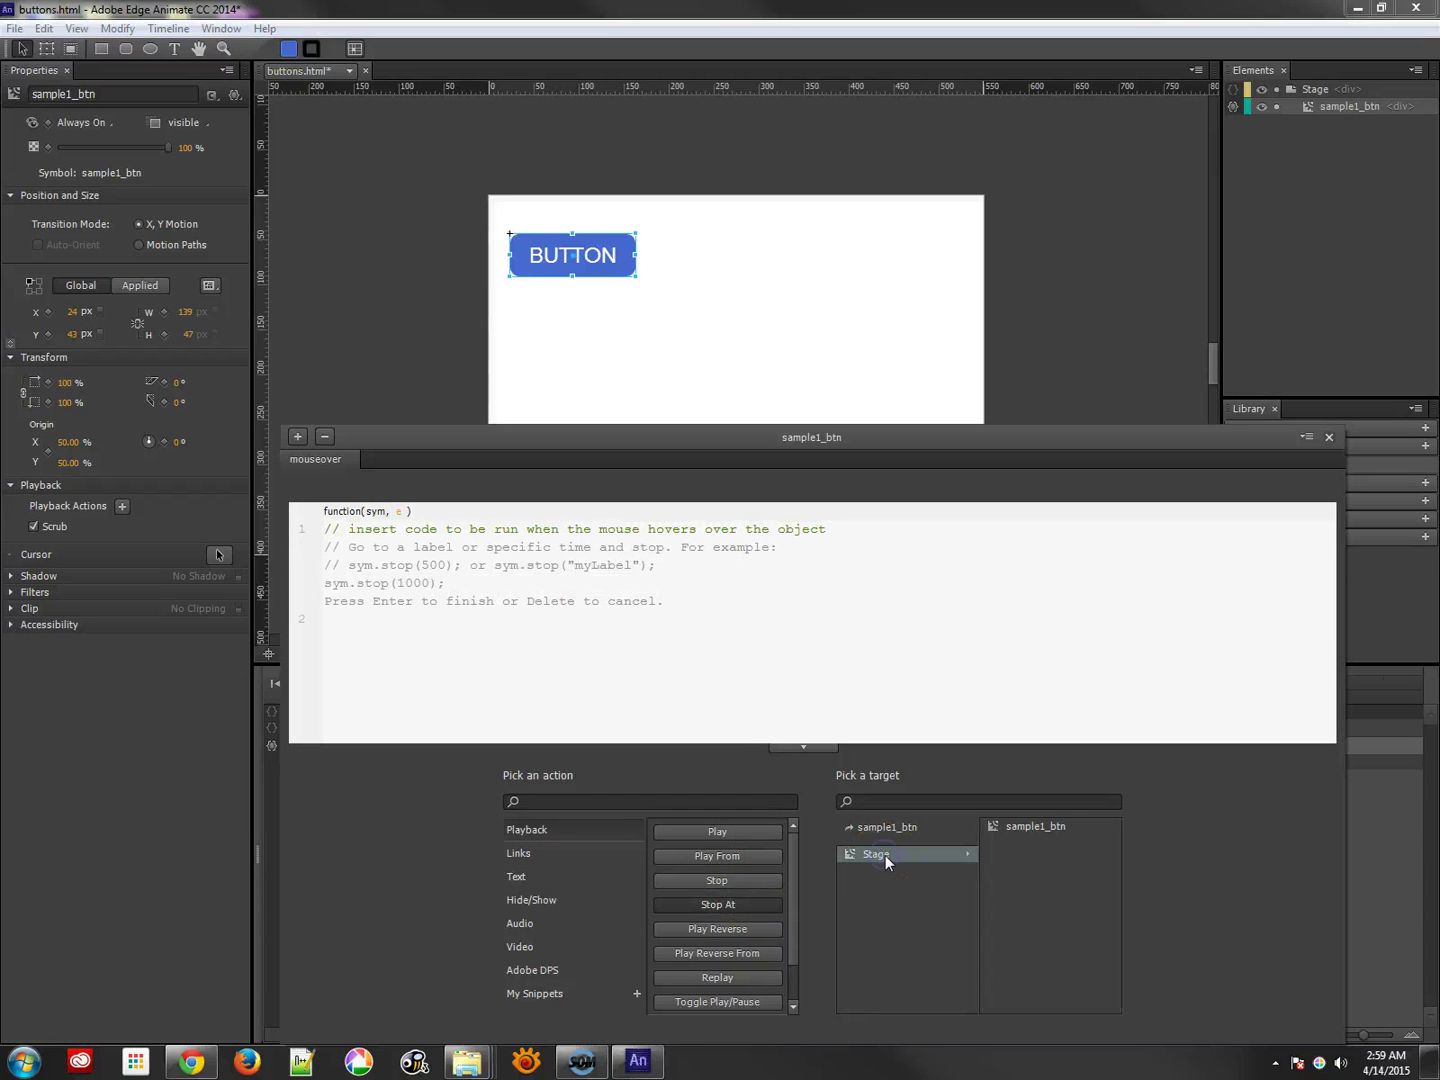
pyautogui.click(1060, 827)
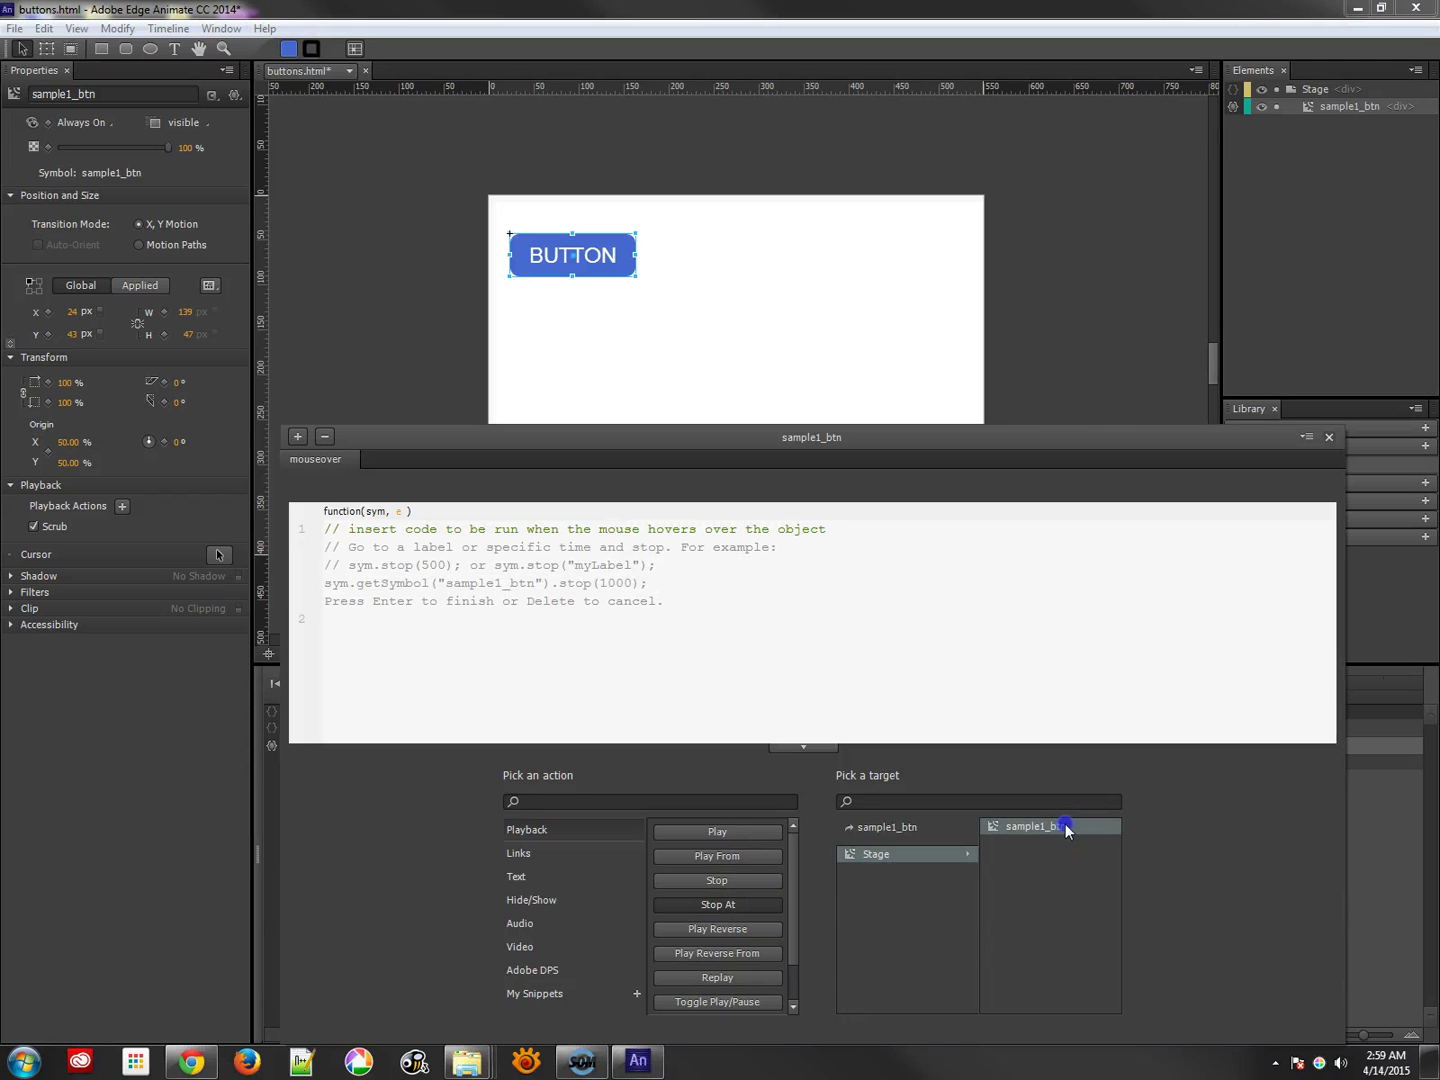
# Step: Replace the stop time in the mouseover code with the label "over"
pyautogui.click(617, 591)
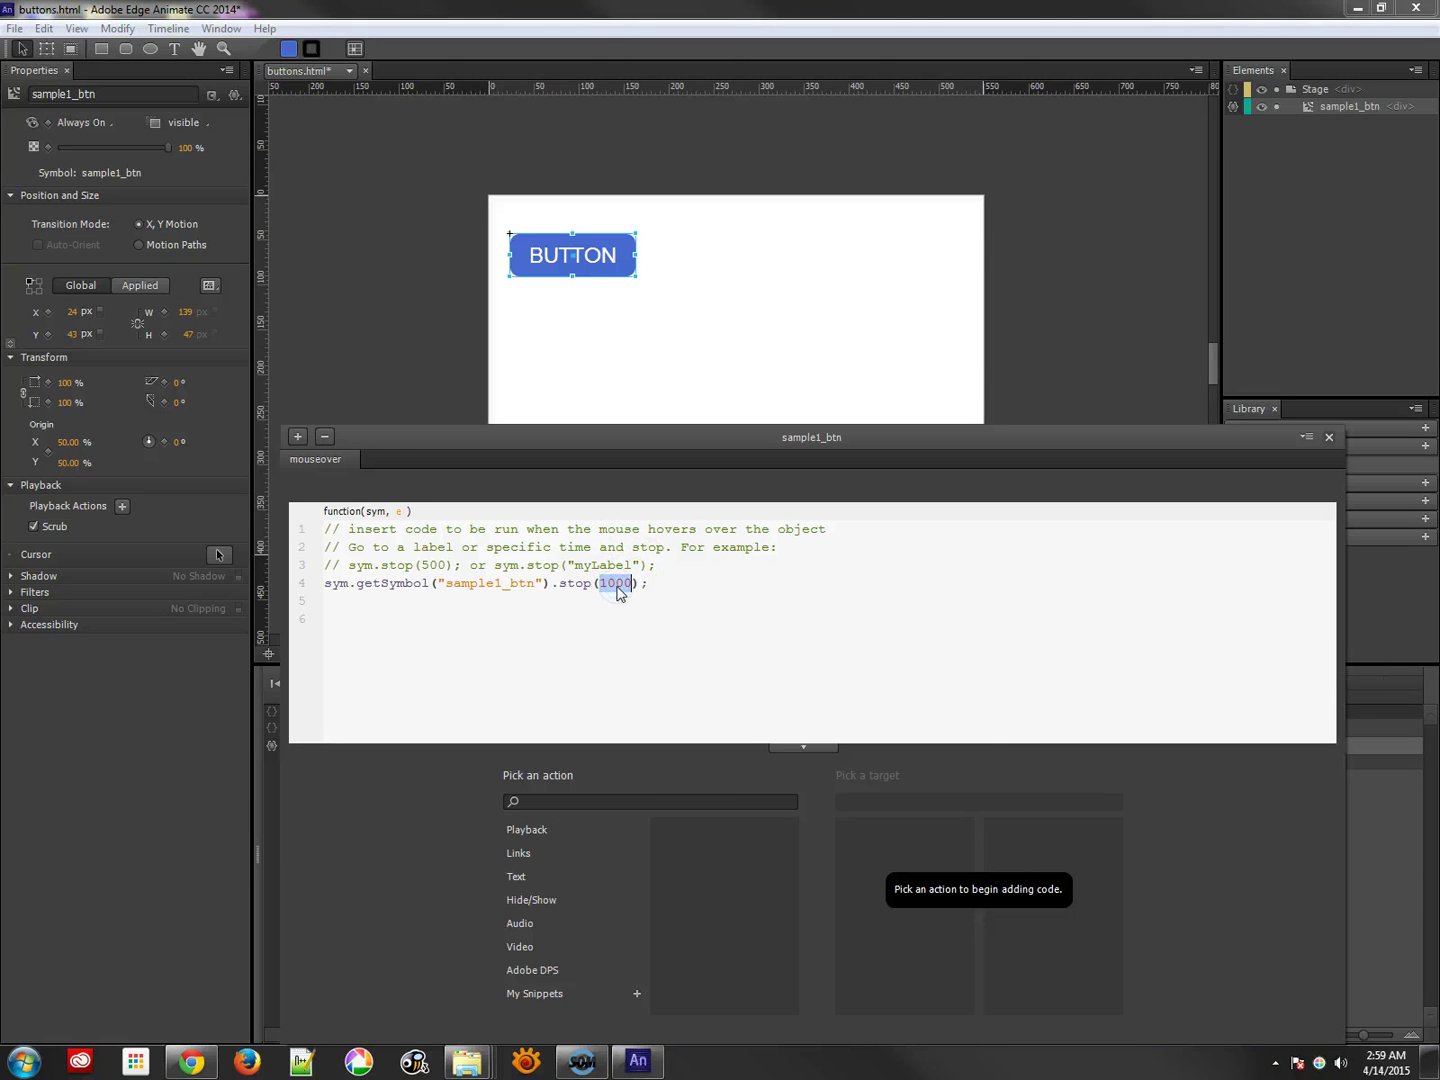
pyautogui.click(320, 460)
pyautogui.write('"ov')
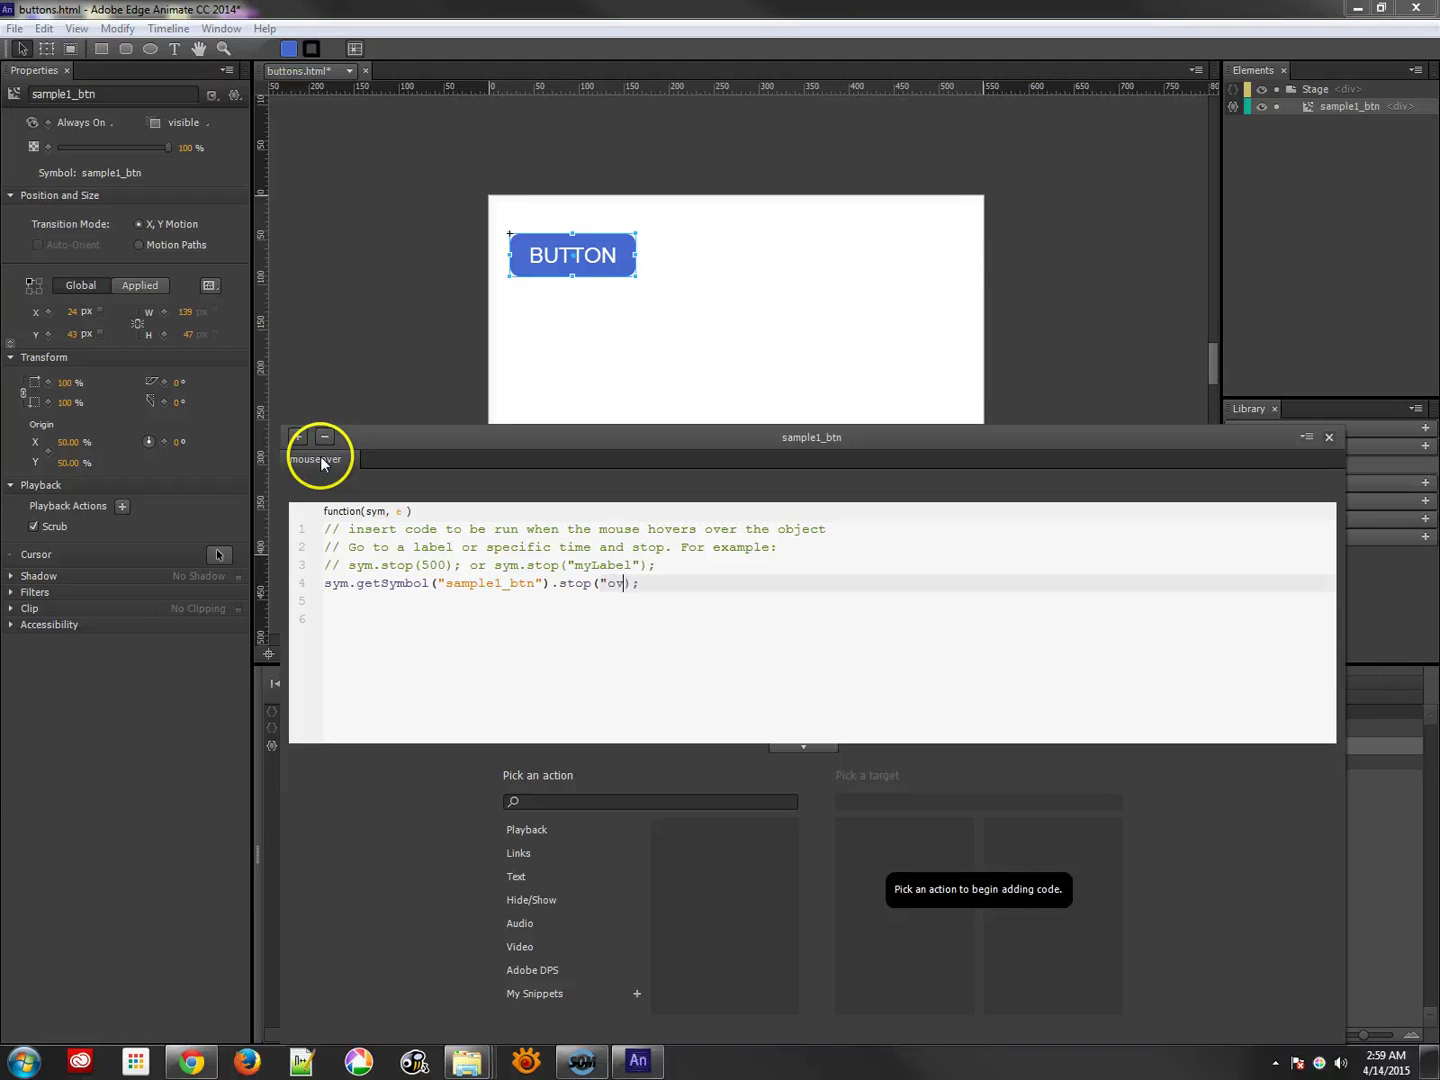
pyautogui.write('er"')
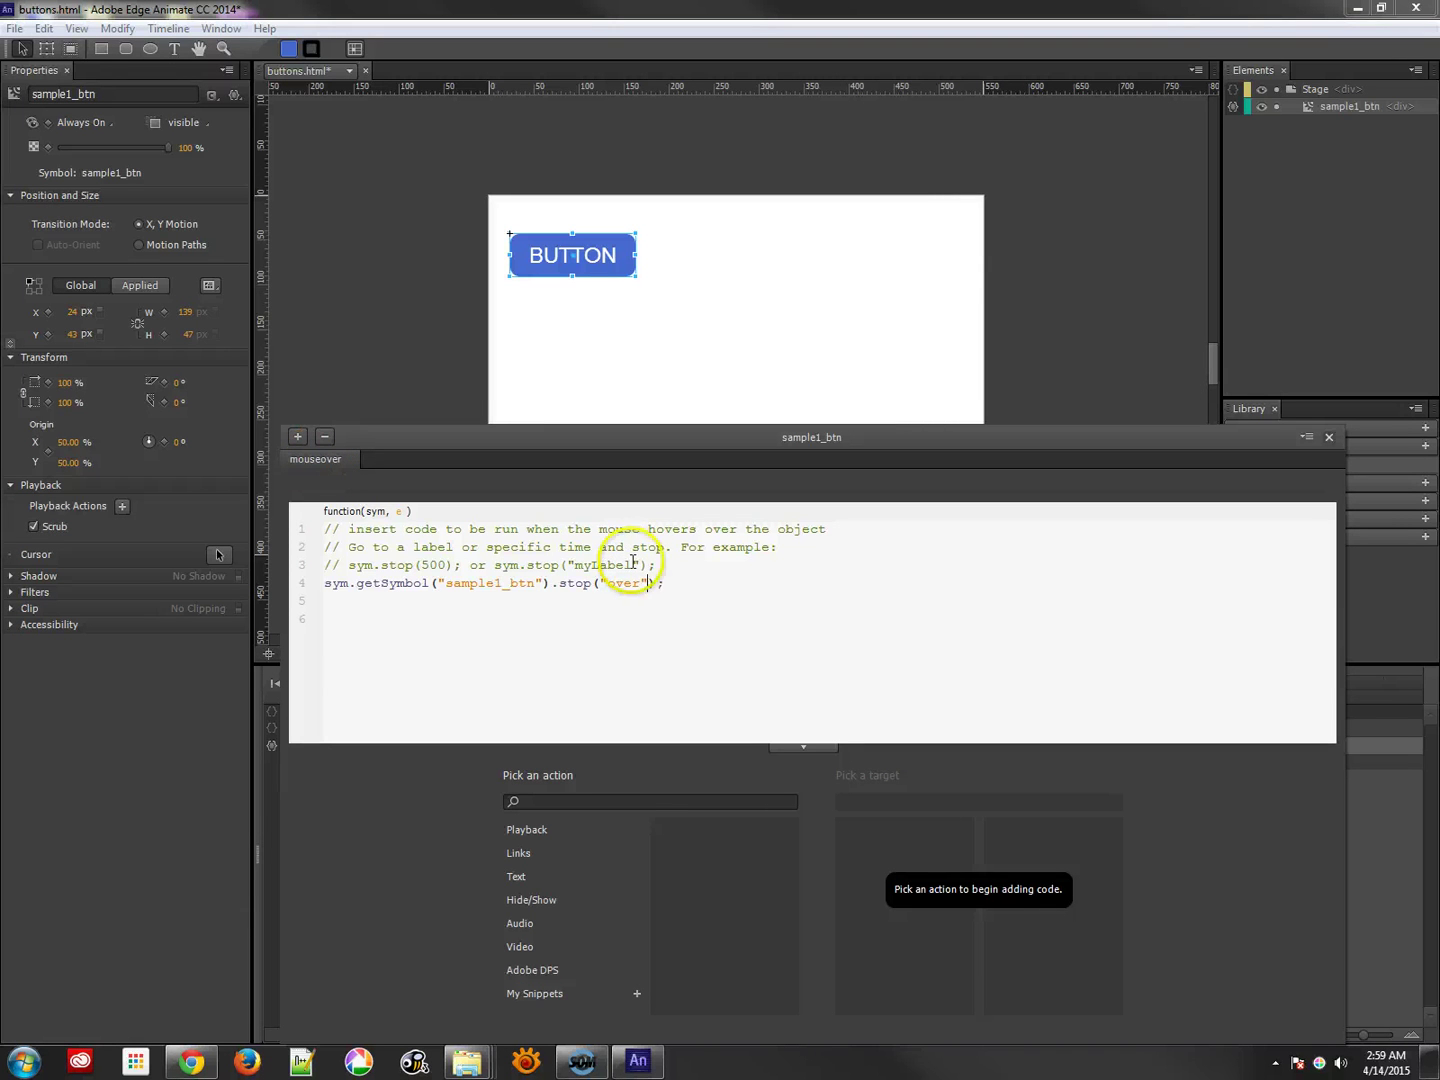
# Step: Add a mouseout action to sample1_btn, reusing the mouseover stop line in place of the comment with the label changed to "up"
pyautogui.moveTo(664, 583); pyautogui.dragTo(305, 582)
pyautogui.hotkey('ctrl', 'c')
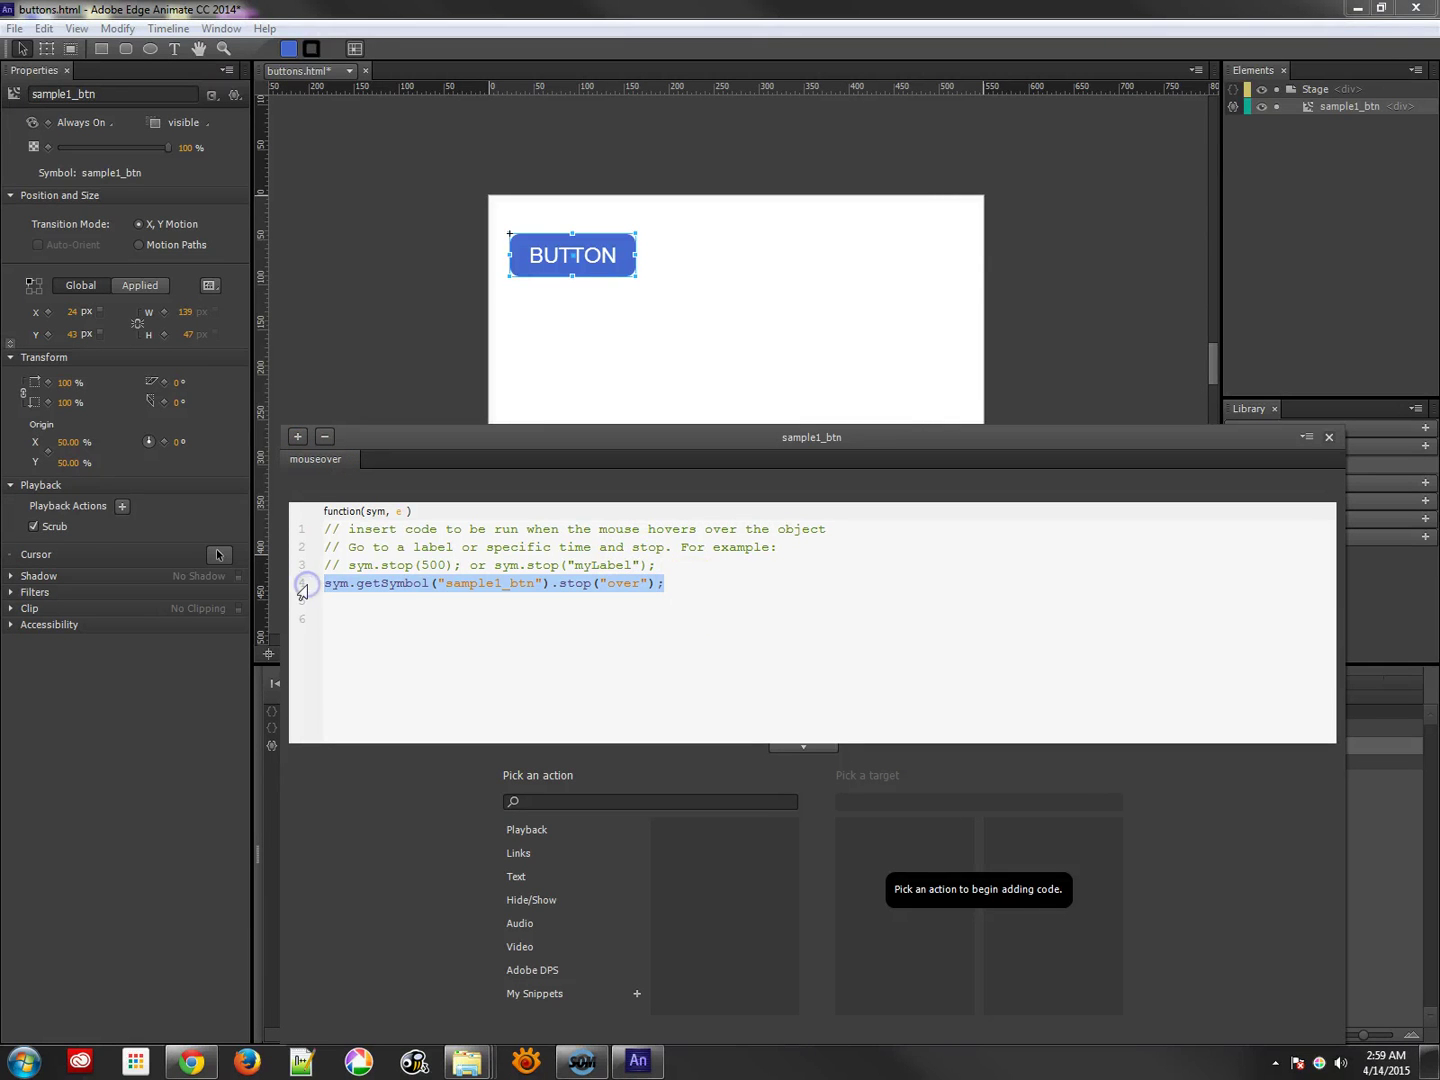
pyautogui.click(297, 437)
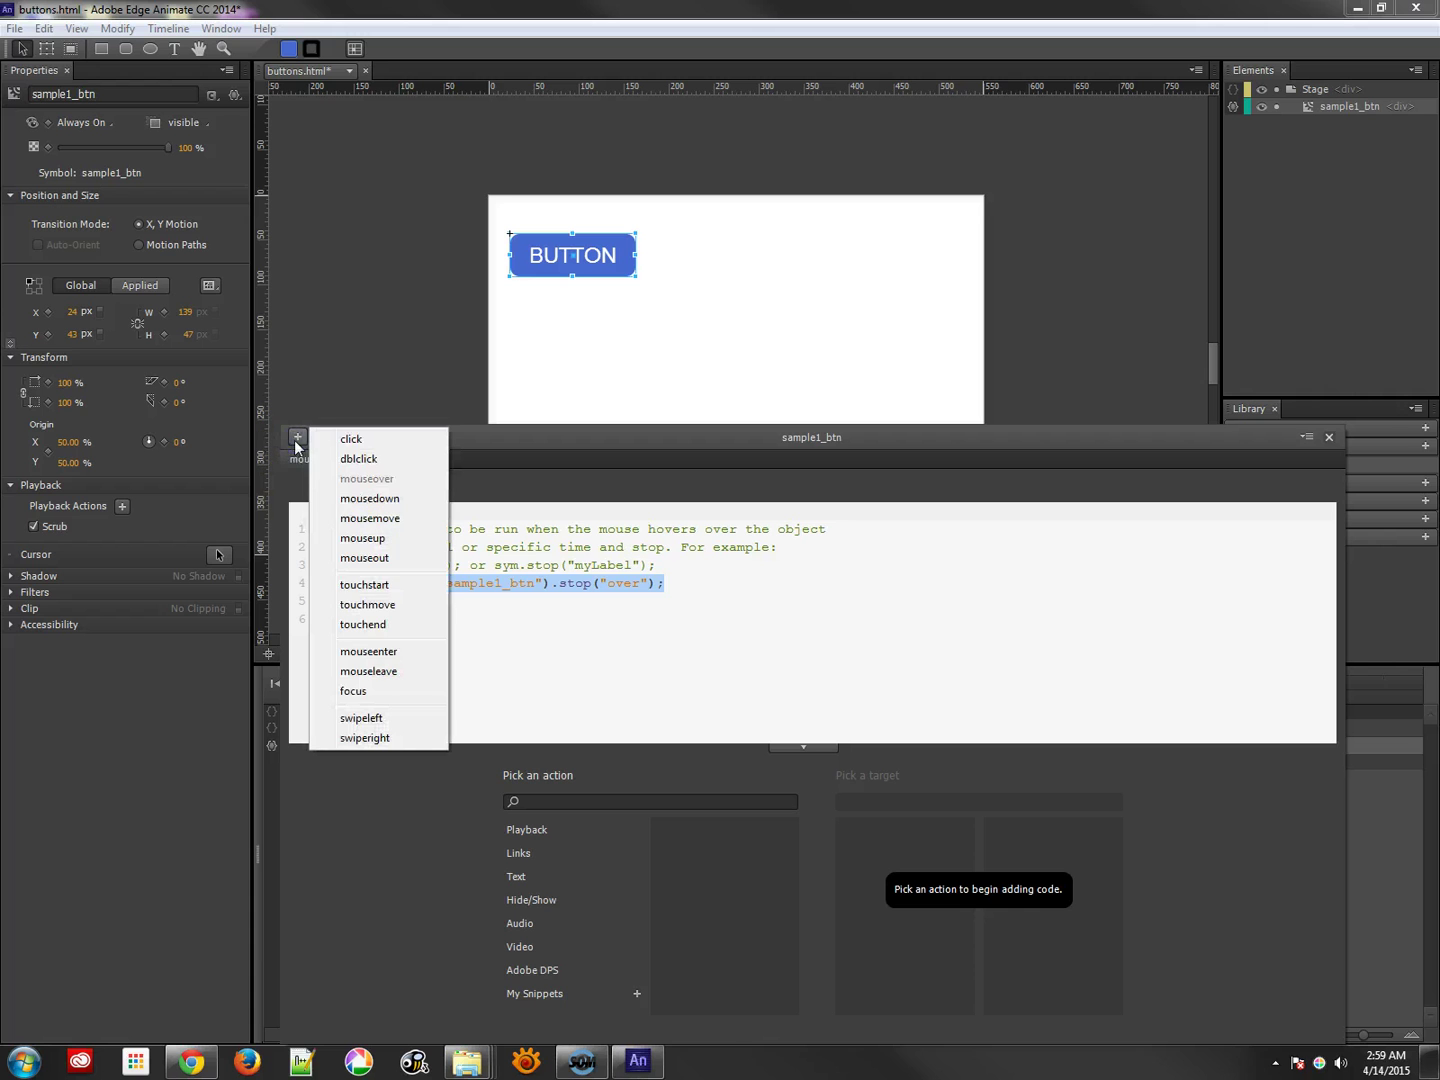
pyautogui.click(365, 558)
pyautogui.moveTo(900, 530); pyautogui.dragTo(311, 530)
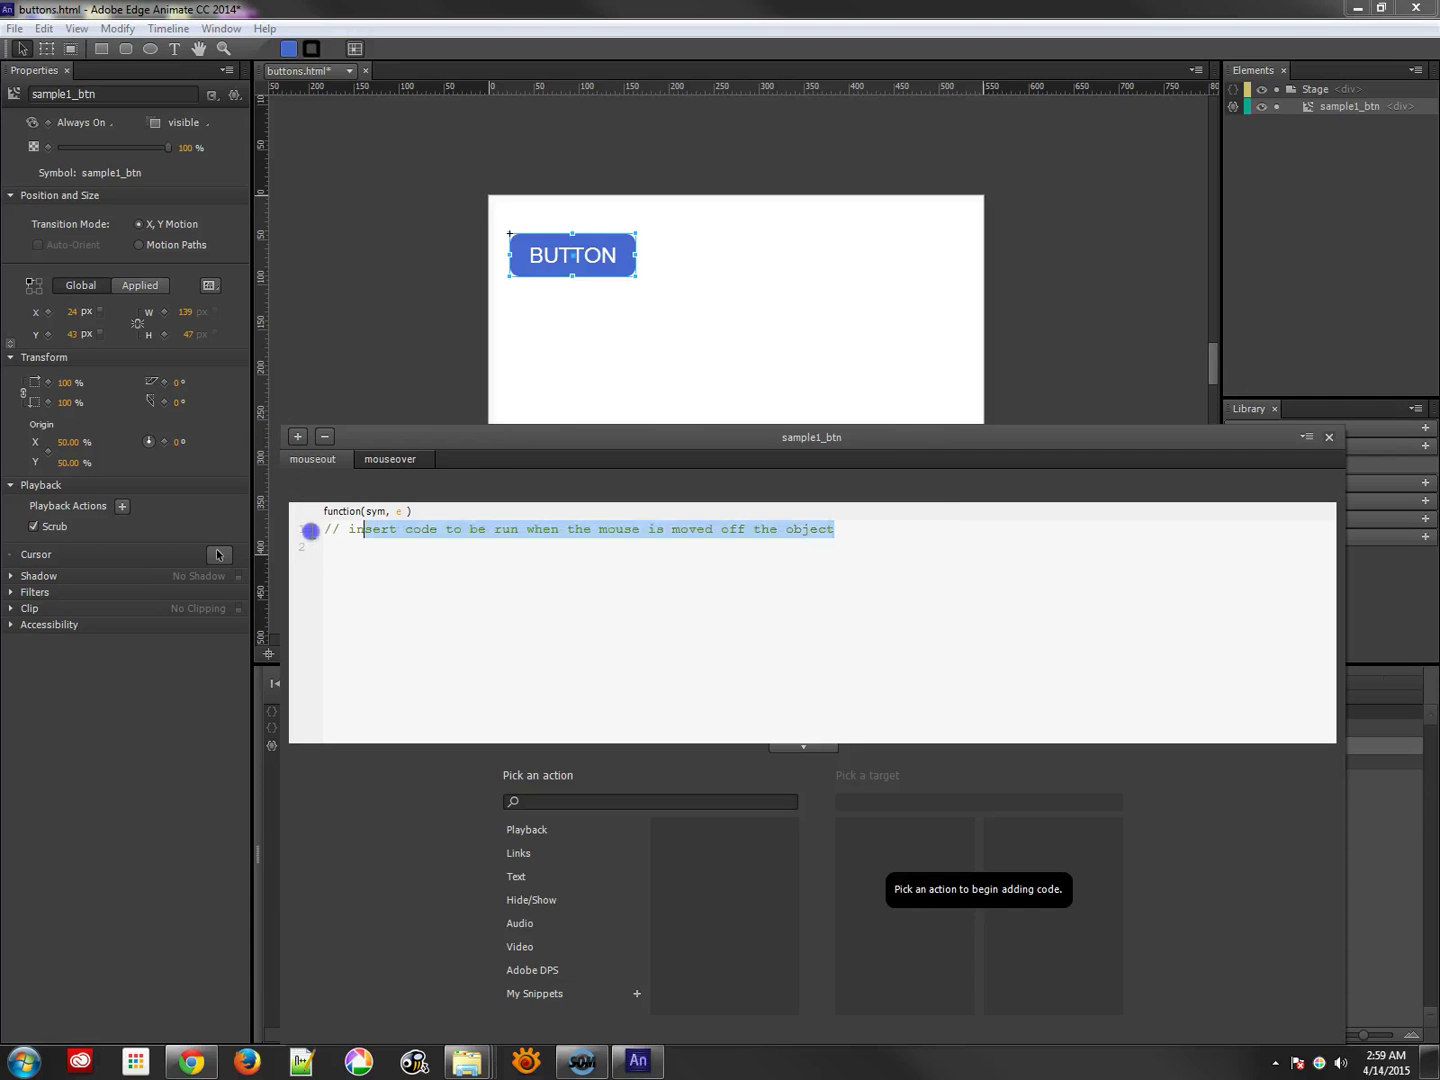
pyautogui.hotkey('ctrl', 'v')
pyautogui.doubleClick(624, 530)
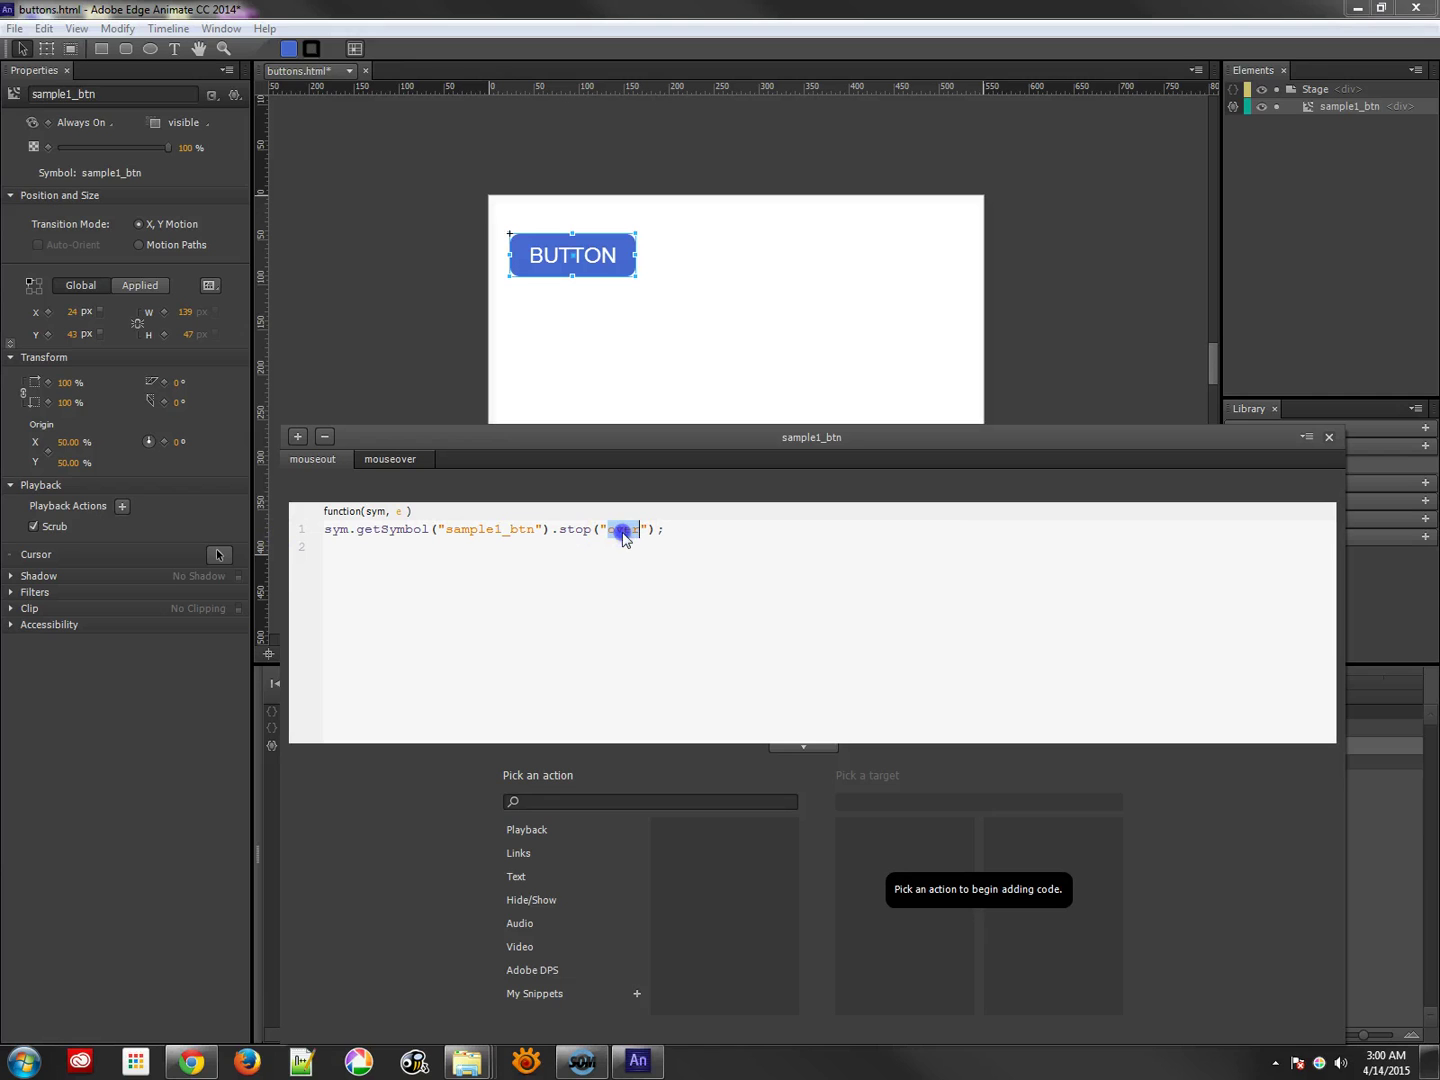
pyautogui.write('up')
pyautogui.click(630, 534)
# Step: Preview the composition in Chrome to test the rollover, close the extra preview tab, reload the remaining one, and return to Edge Animate
pyautogui.hotkey('ctrl', 'Return')
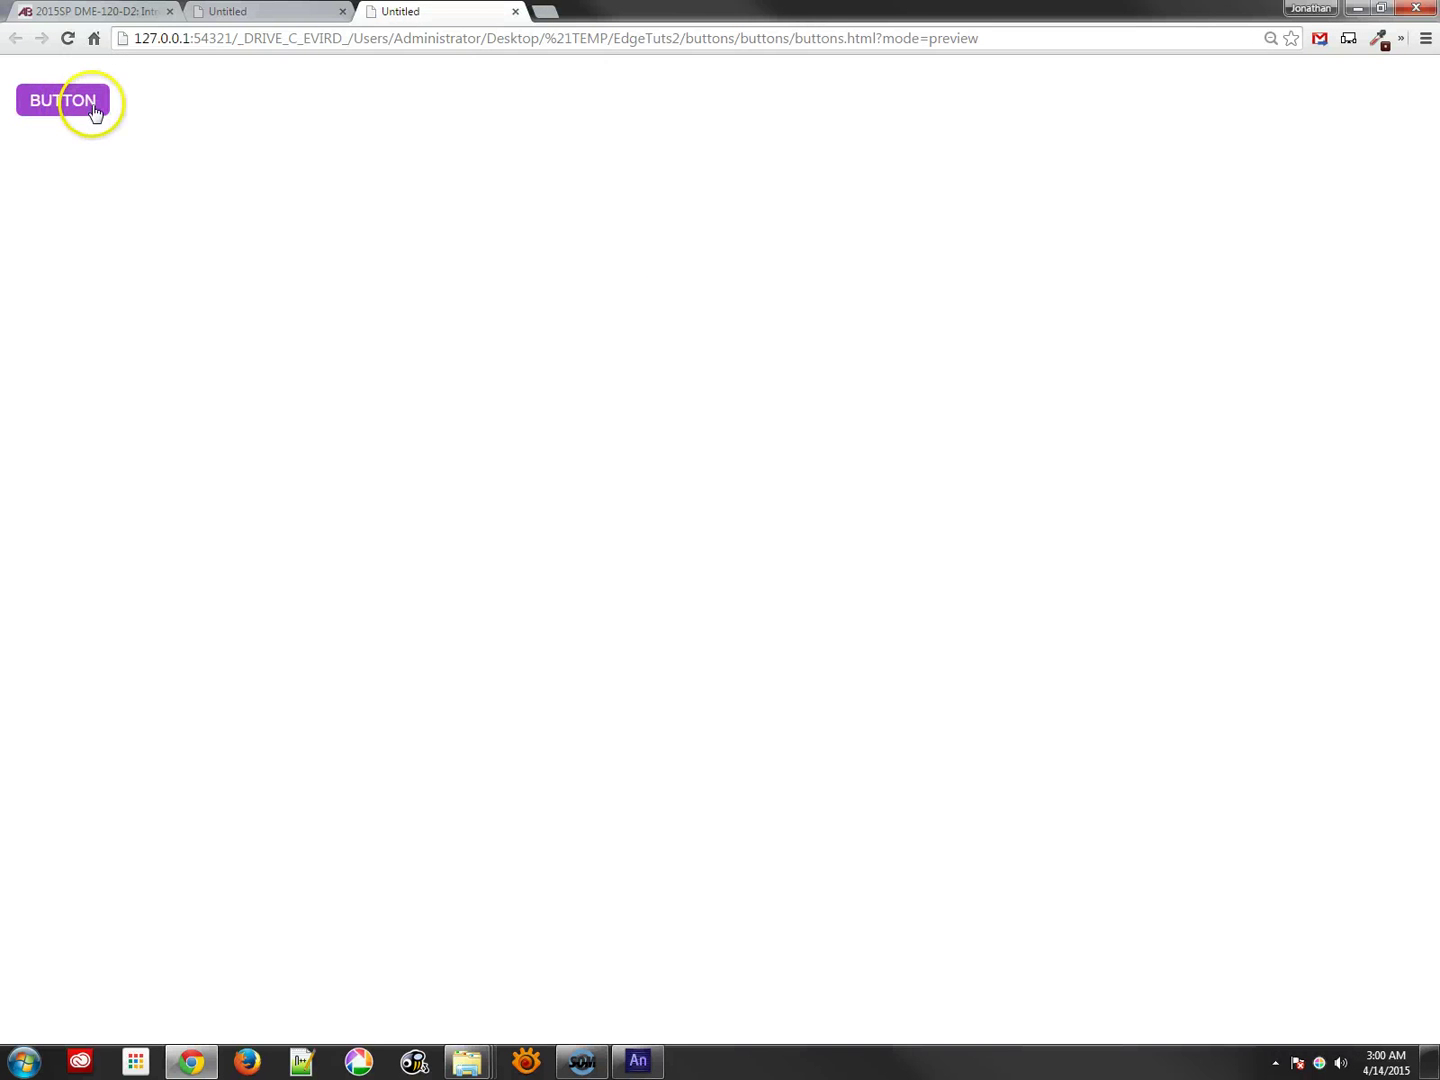
pyautogui.click(515, 12)
pyautogui.click(68, 38)
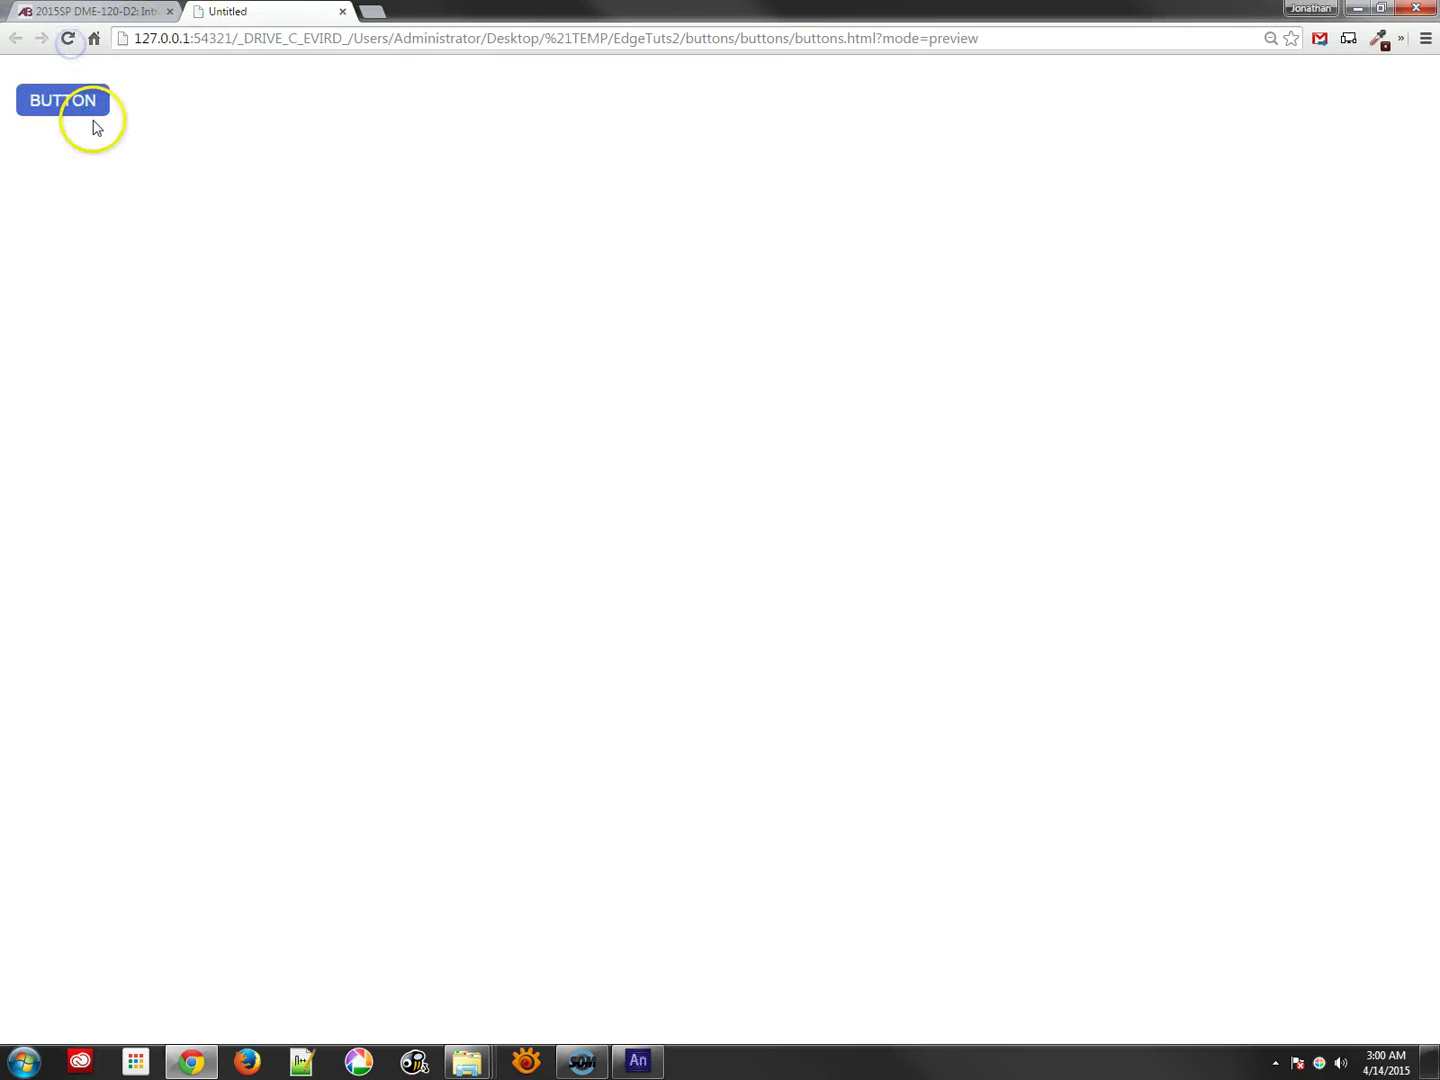
pyautogui.click(1358, 8)
# Step: Draw a rounded rectangle about 128 × 47 px on the Stage, beside the blue button and aligned with its top edge
pyautogui.click(599, 350)
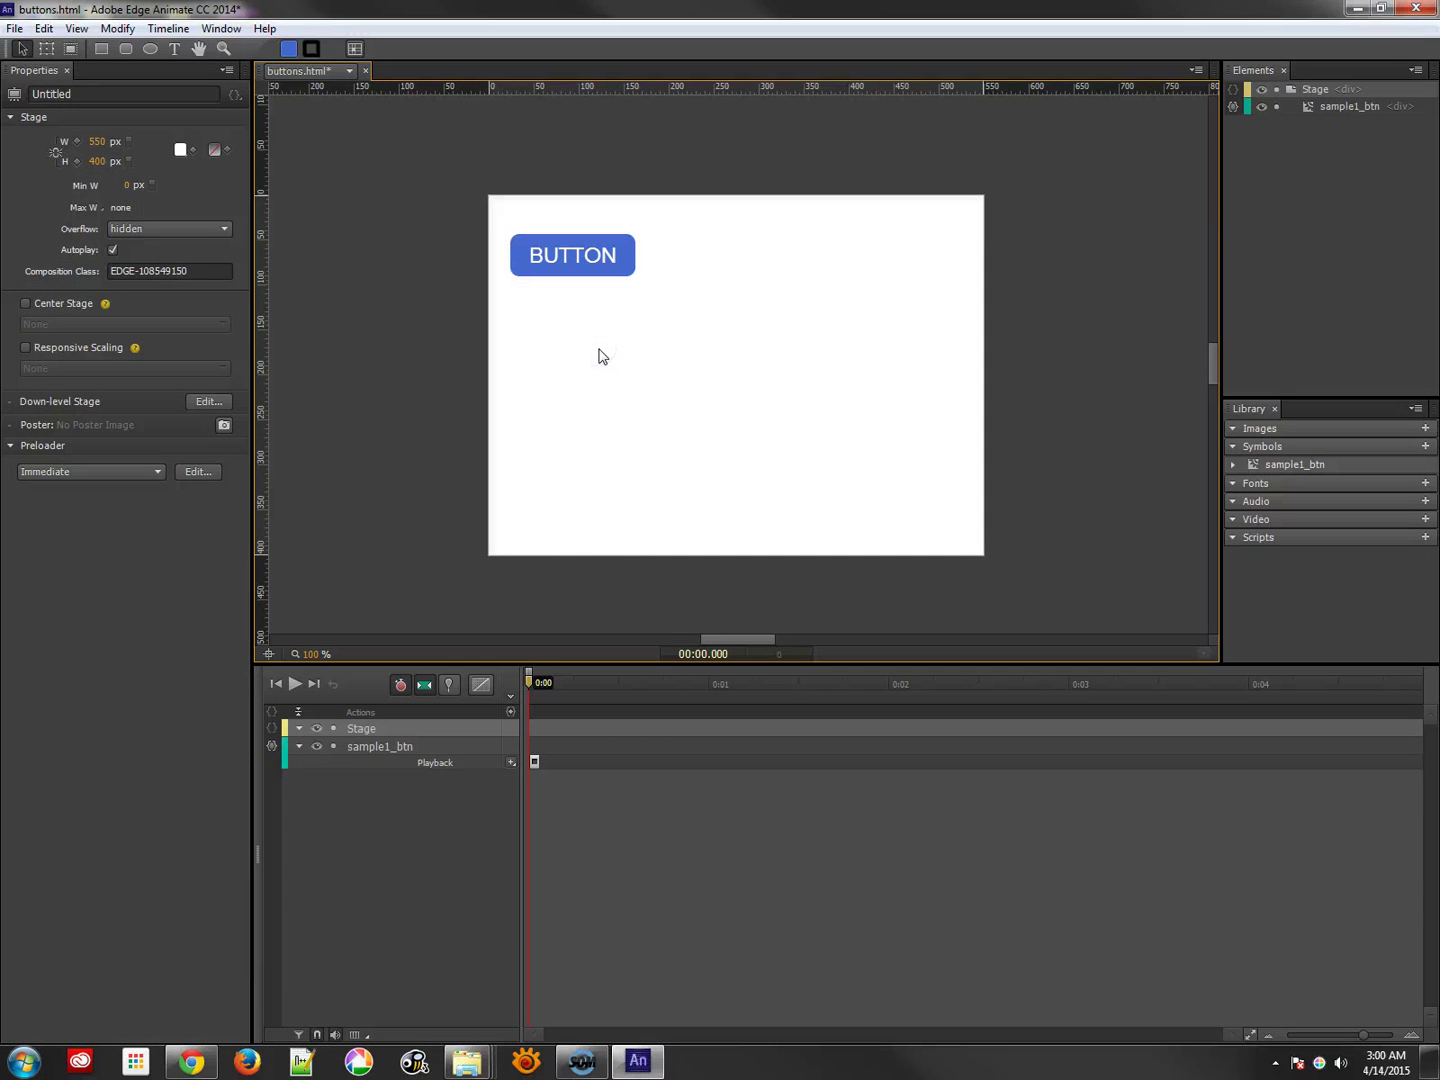
pyautogui.click(565, 251)
pyautogui.click(121, 56)
pyautogui.click(694, 257)
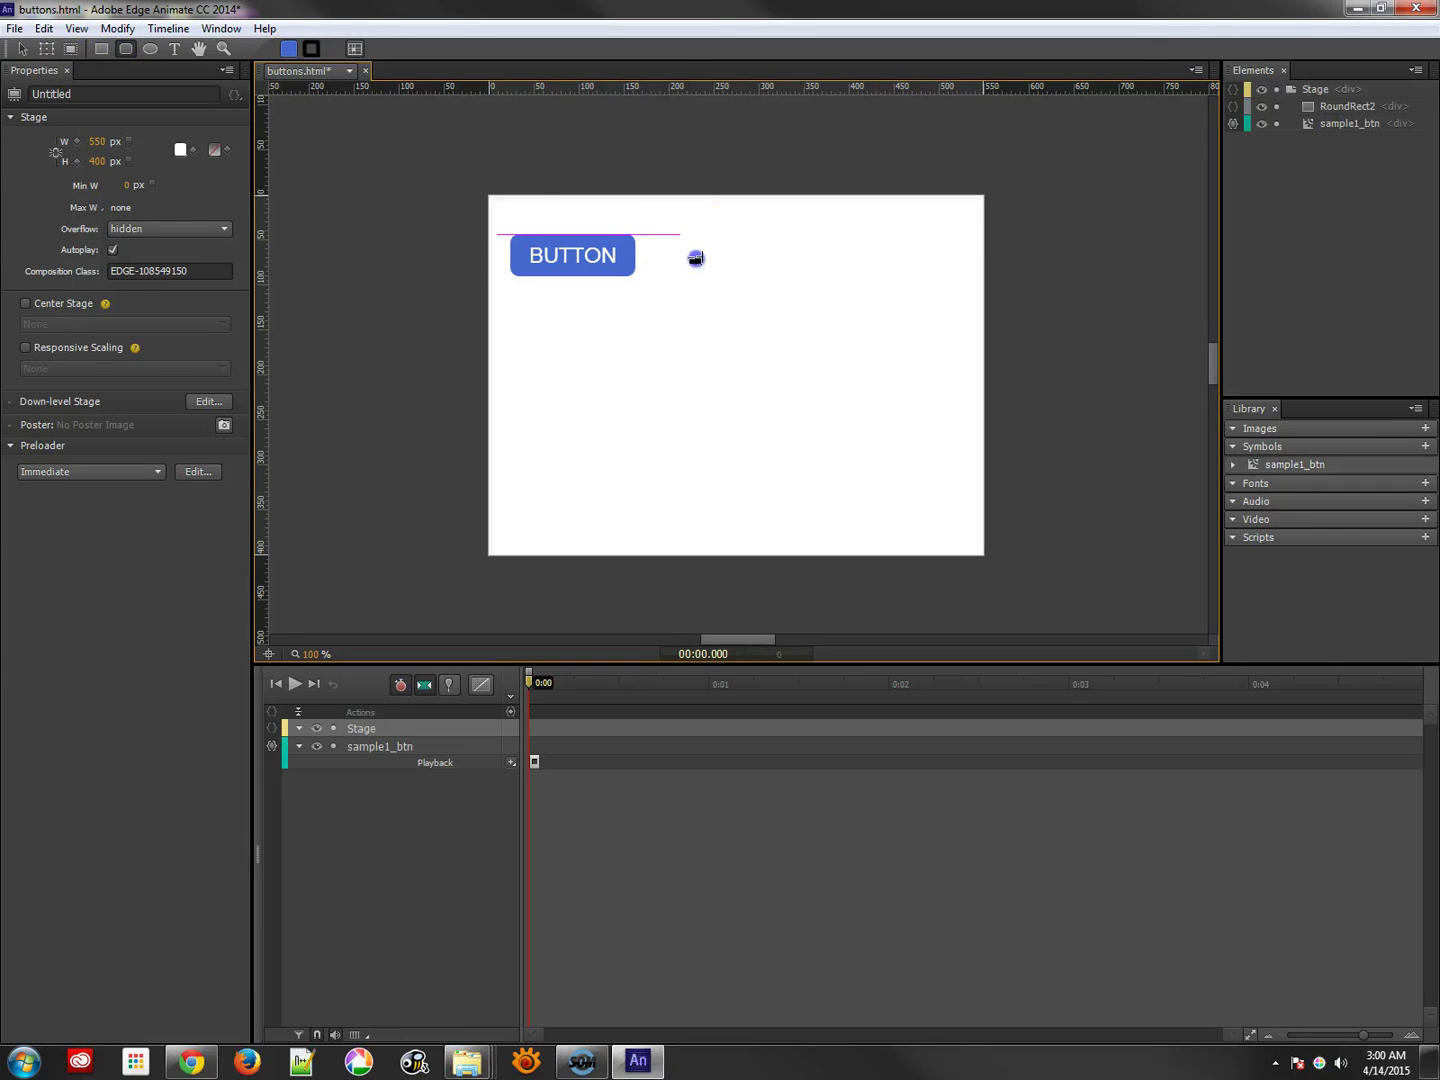
pyautogui.moveTo(695, 257); pyautogui.dragTo(781, 276)
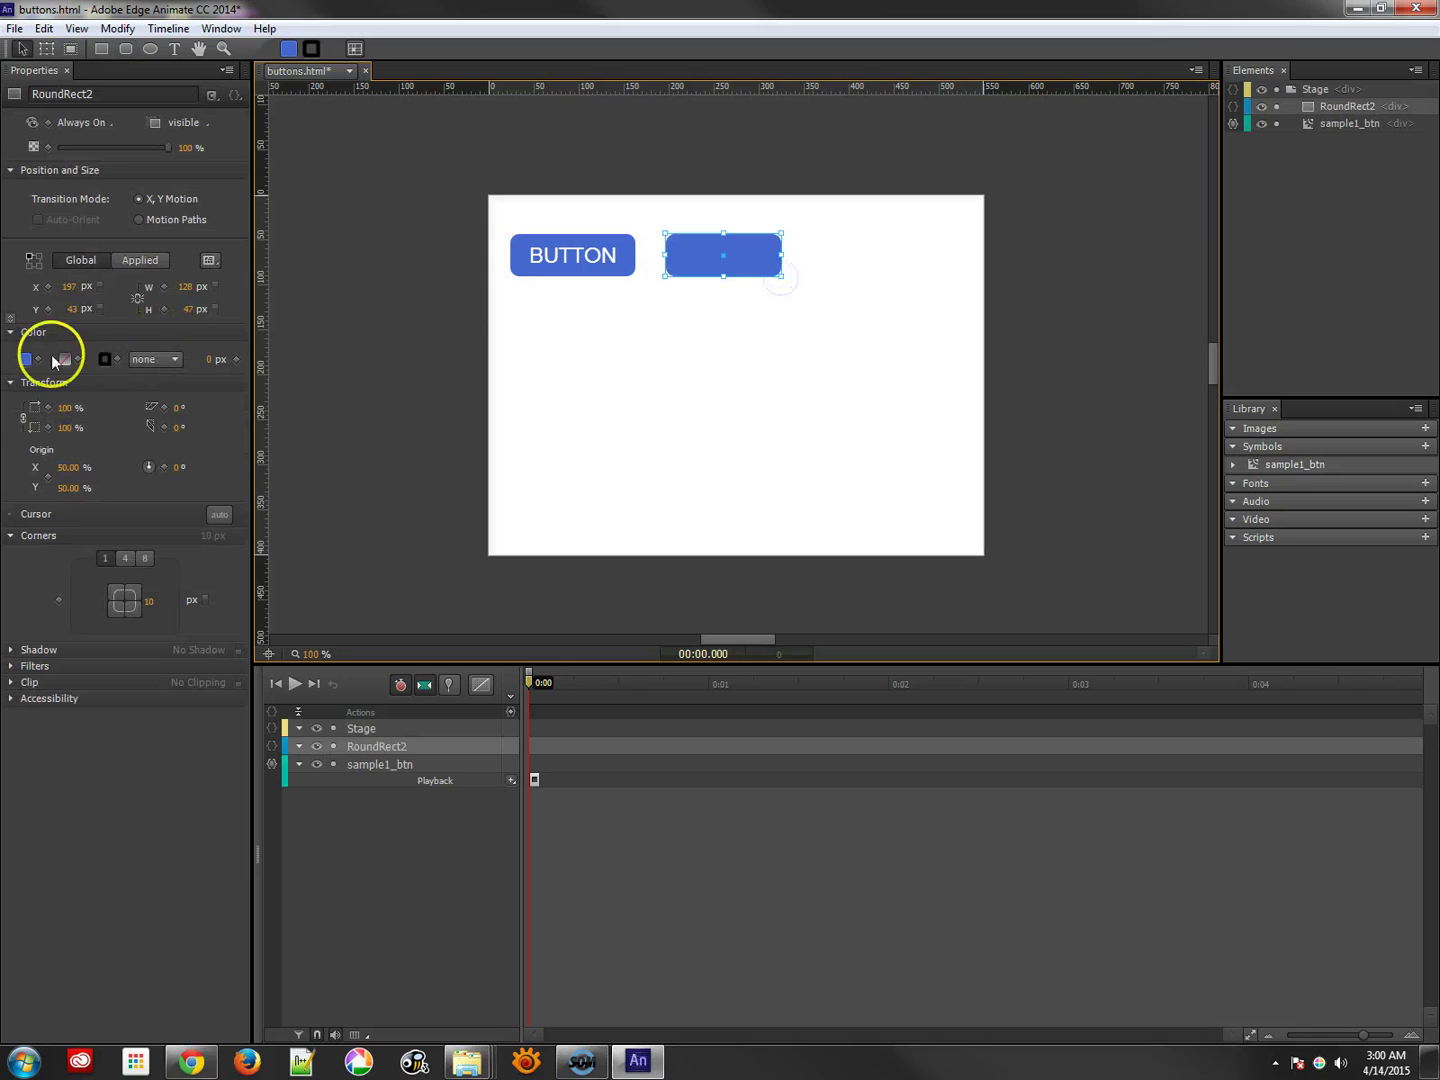
# Step: Change the new rounded rectangle's fill to pink, rgba(209,71,170,1.00), and deselect it
pyautogui.click(28, 359)
pyautogui.moveTo(226, 518); pyautogui.dragTo(232, 481)
pyautogui.click(122, 46)
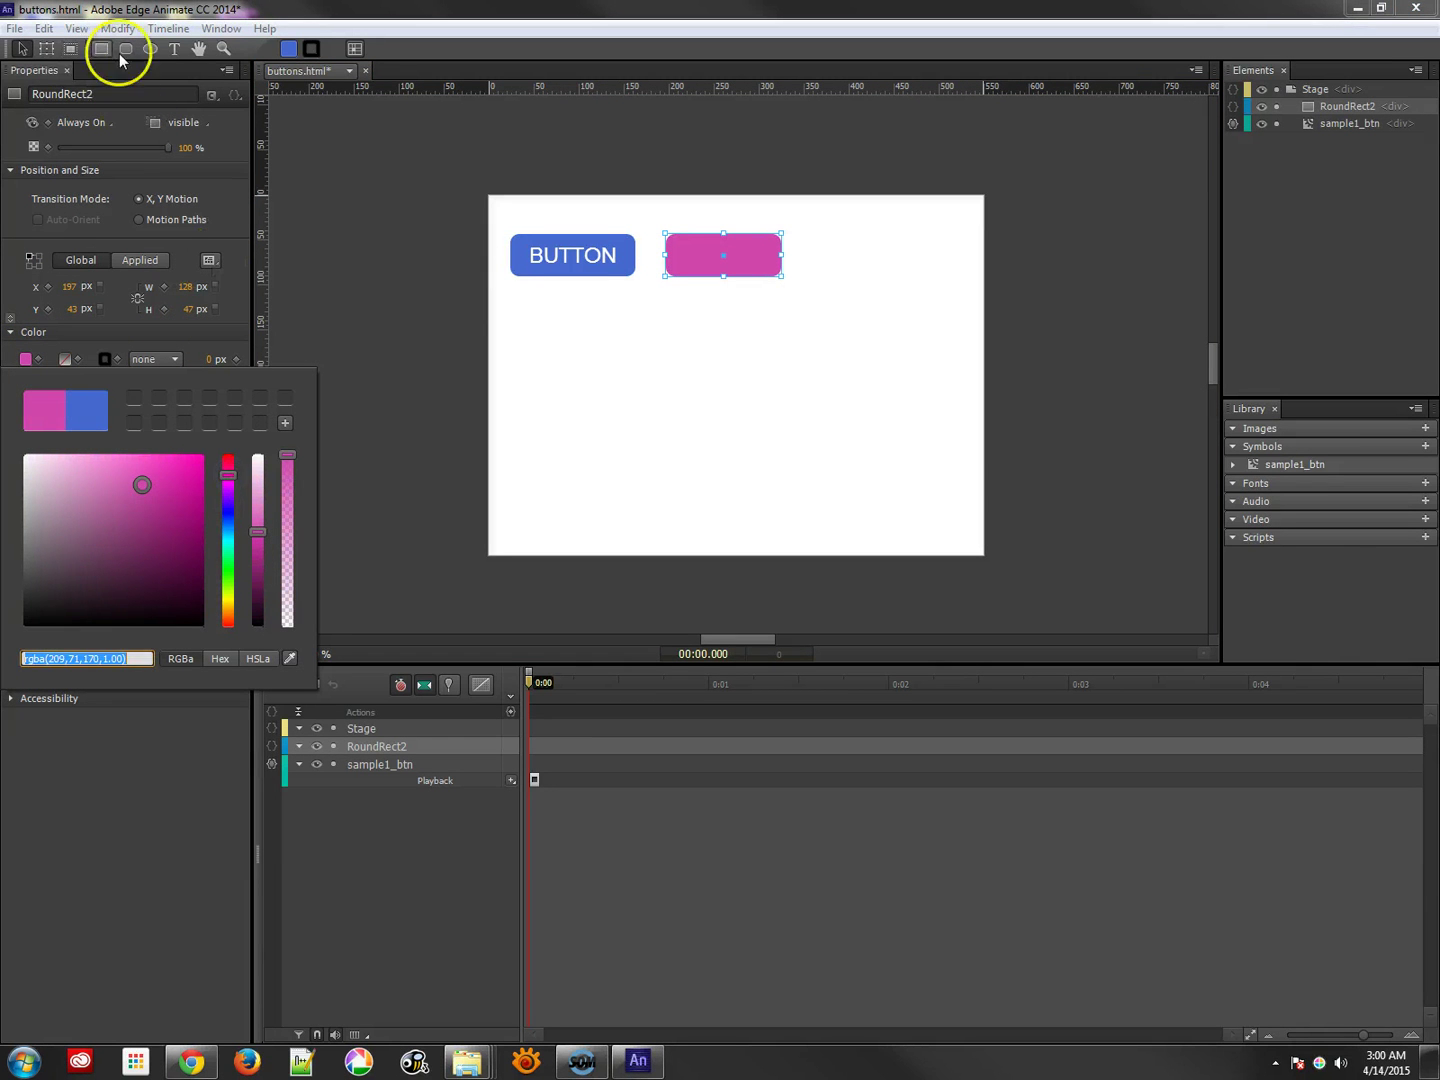
pyautogui.click(651, 243)
# Step: Add the text "BUTTON" in a box about 128 px wide over the pink rounded rectangle
pyautogui.click(175, 48)
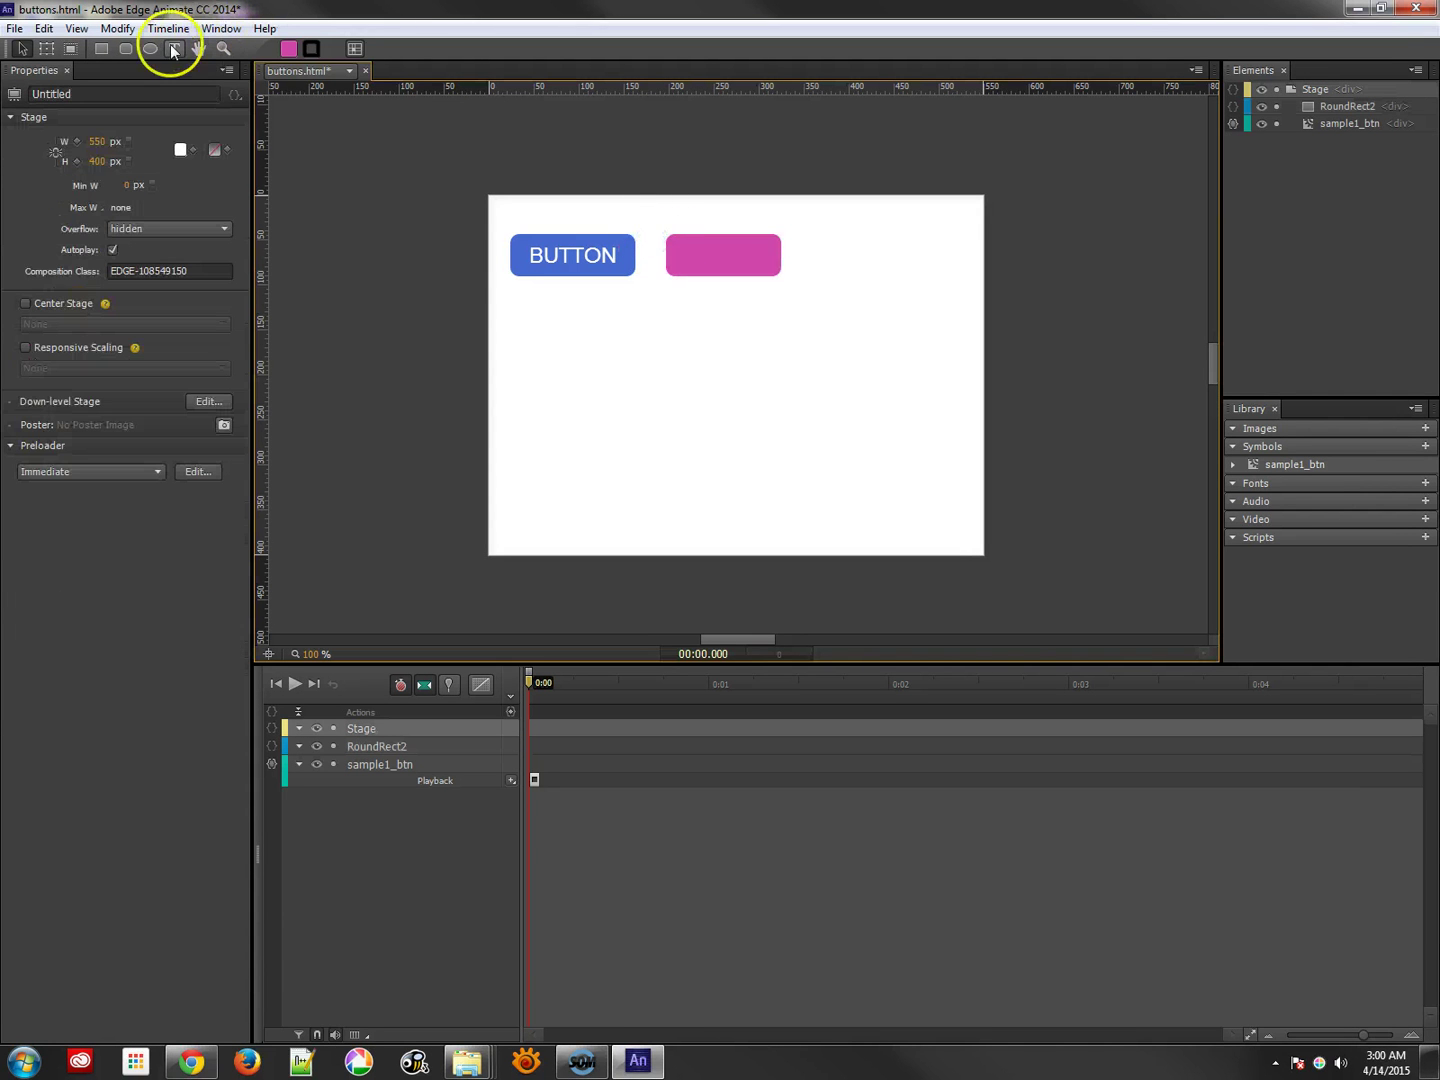
pyautogui.click(667, 248)
pyautogui.moveTo(668, 248); pyautogui.dragTo(778, 274)
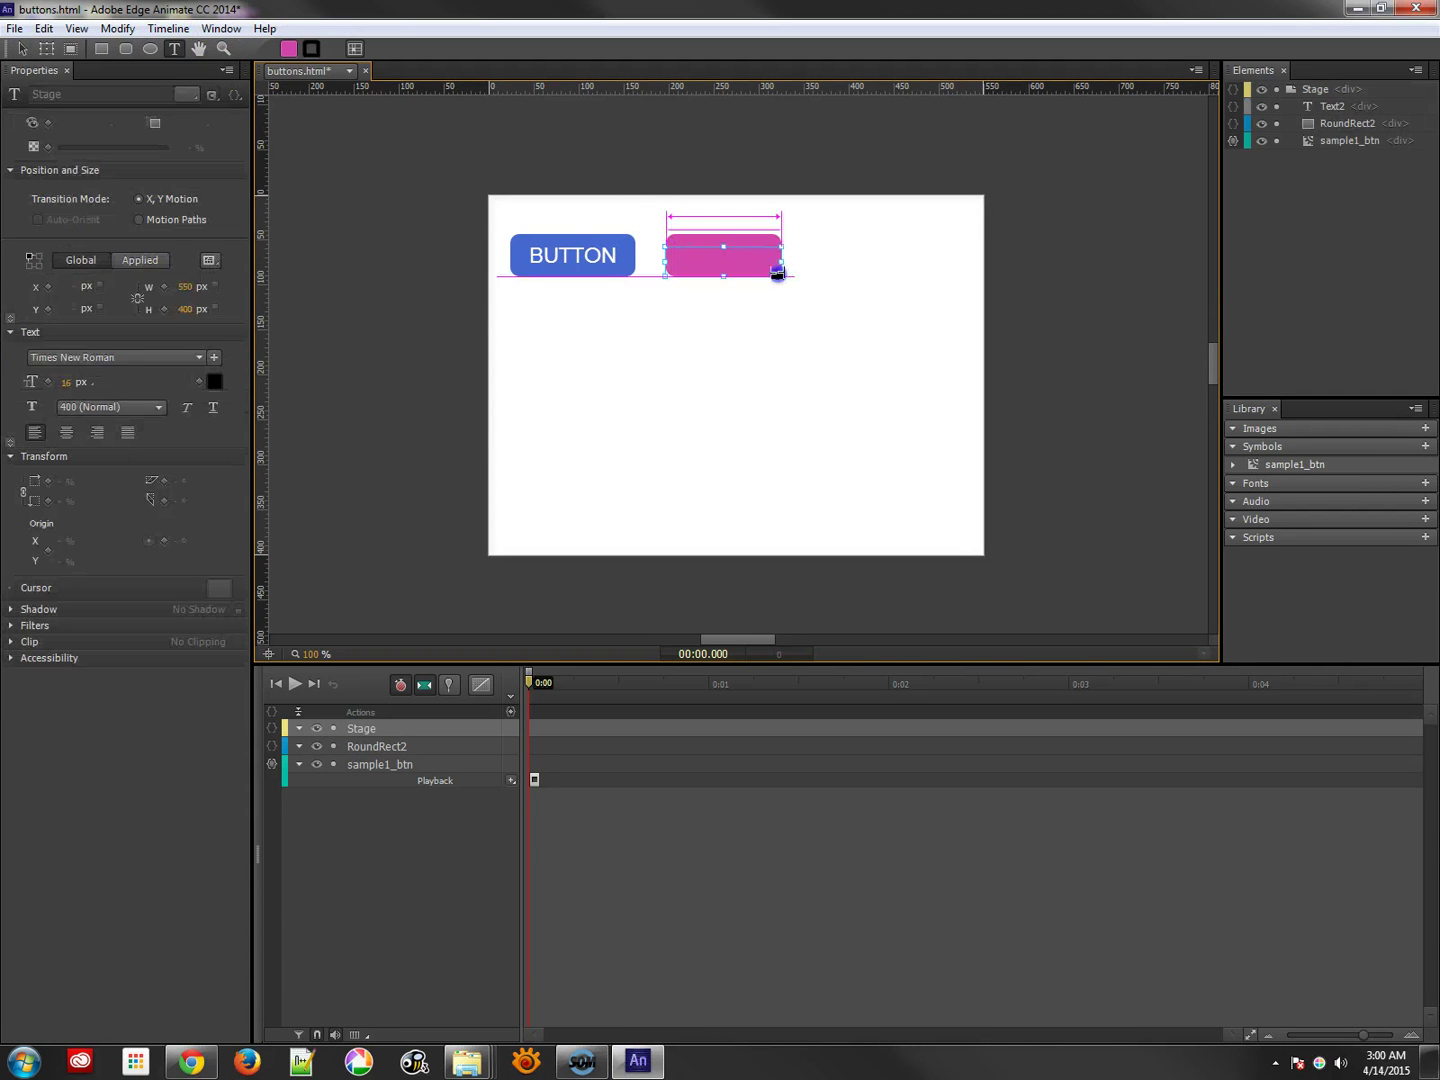
pyautogui.click(537, 239)
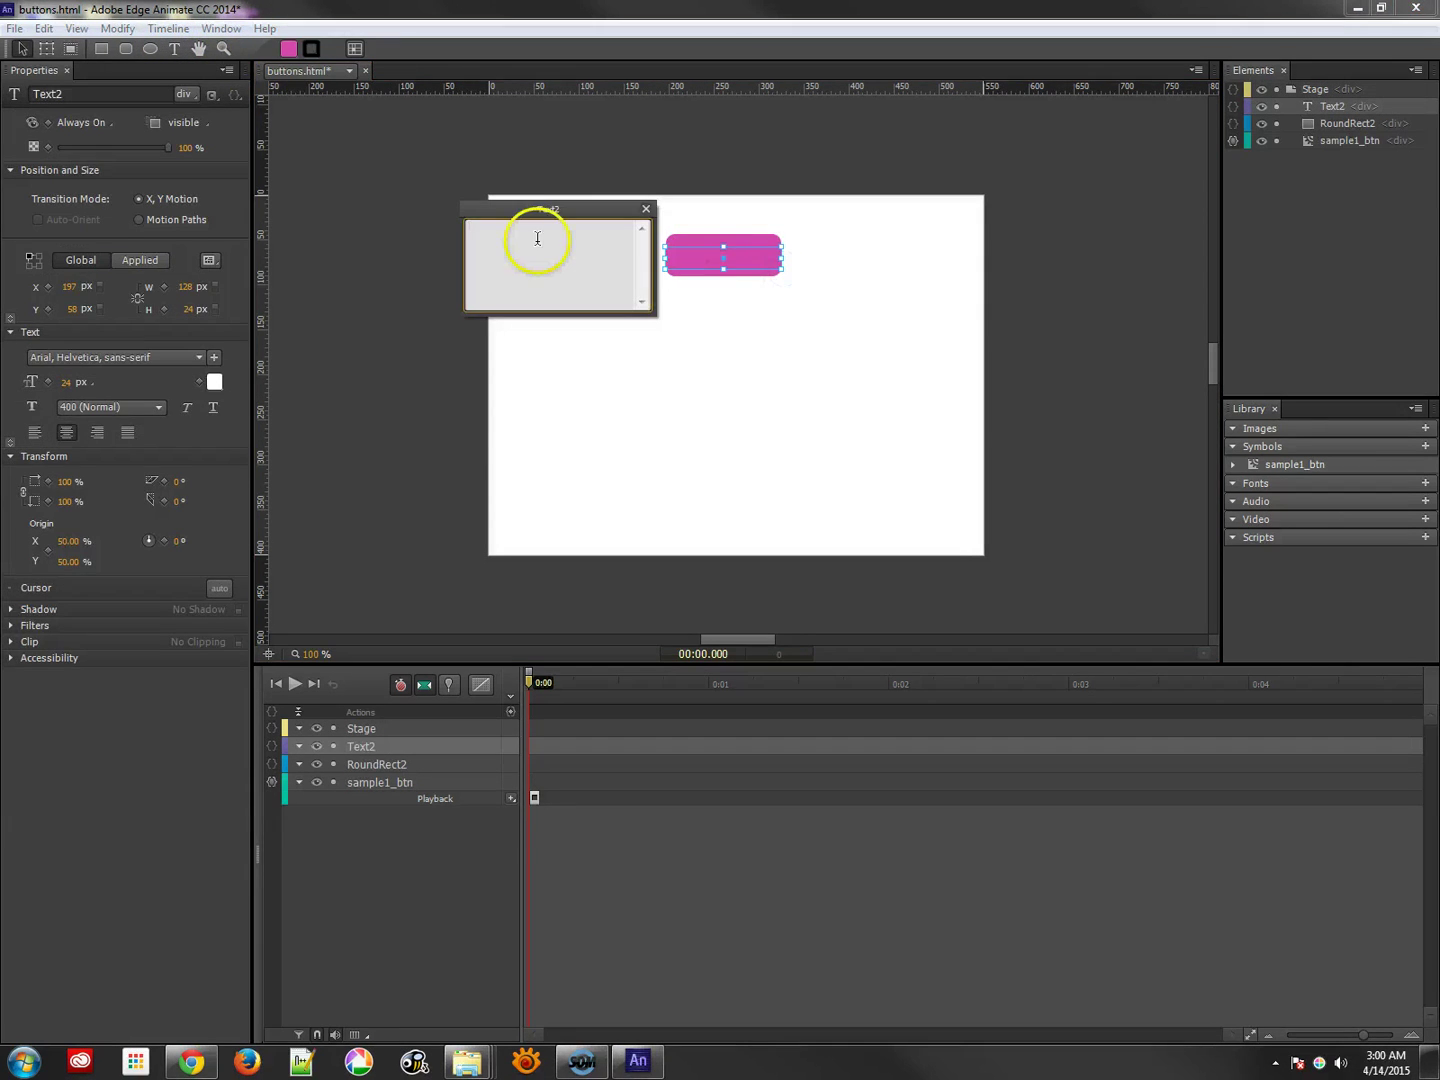
pyautogui.write('BUTTON')
pyautogui.click(22, 48)
# Step: Set the pink button's text font to Georgia, Times New Roman, Times, serif
pyautogui.click(131, 382)
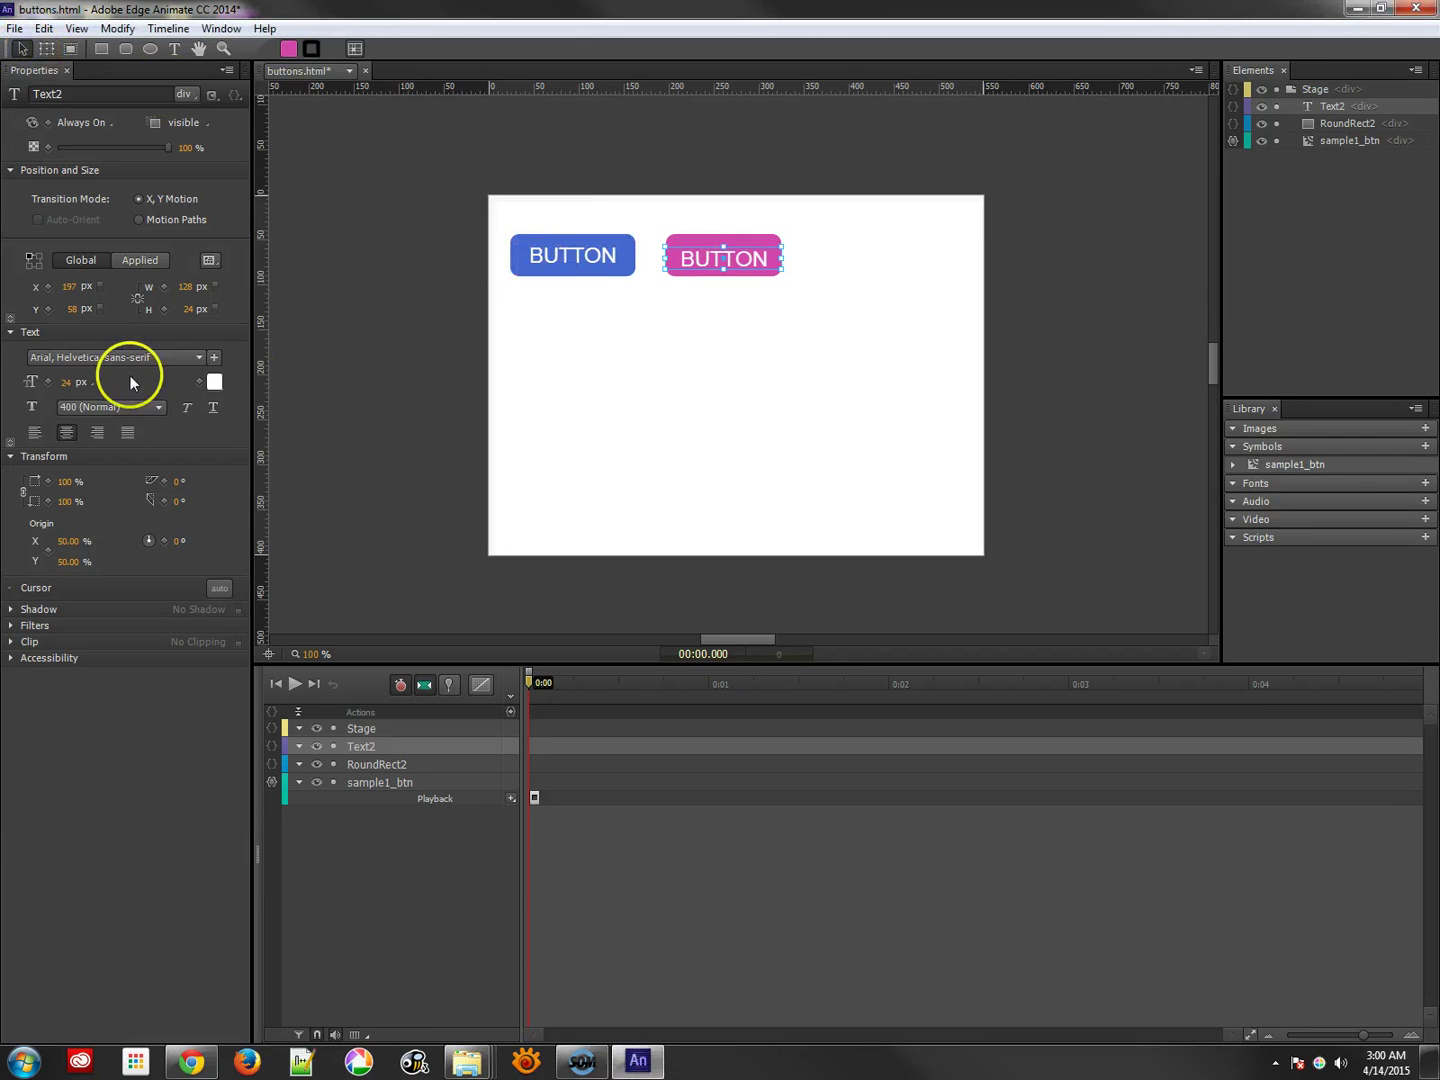
pyautogui.click(116, 357)
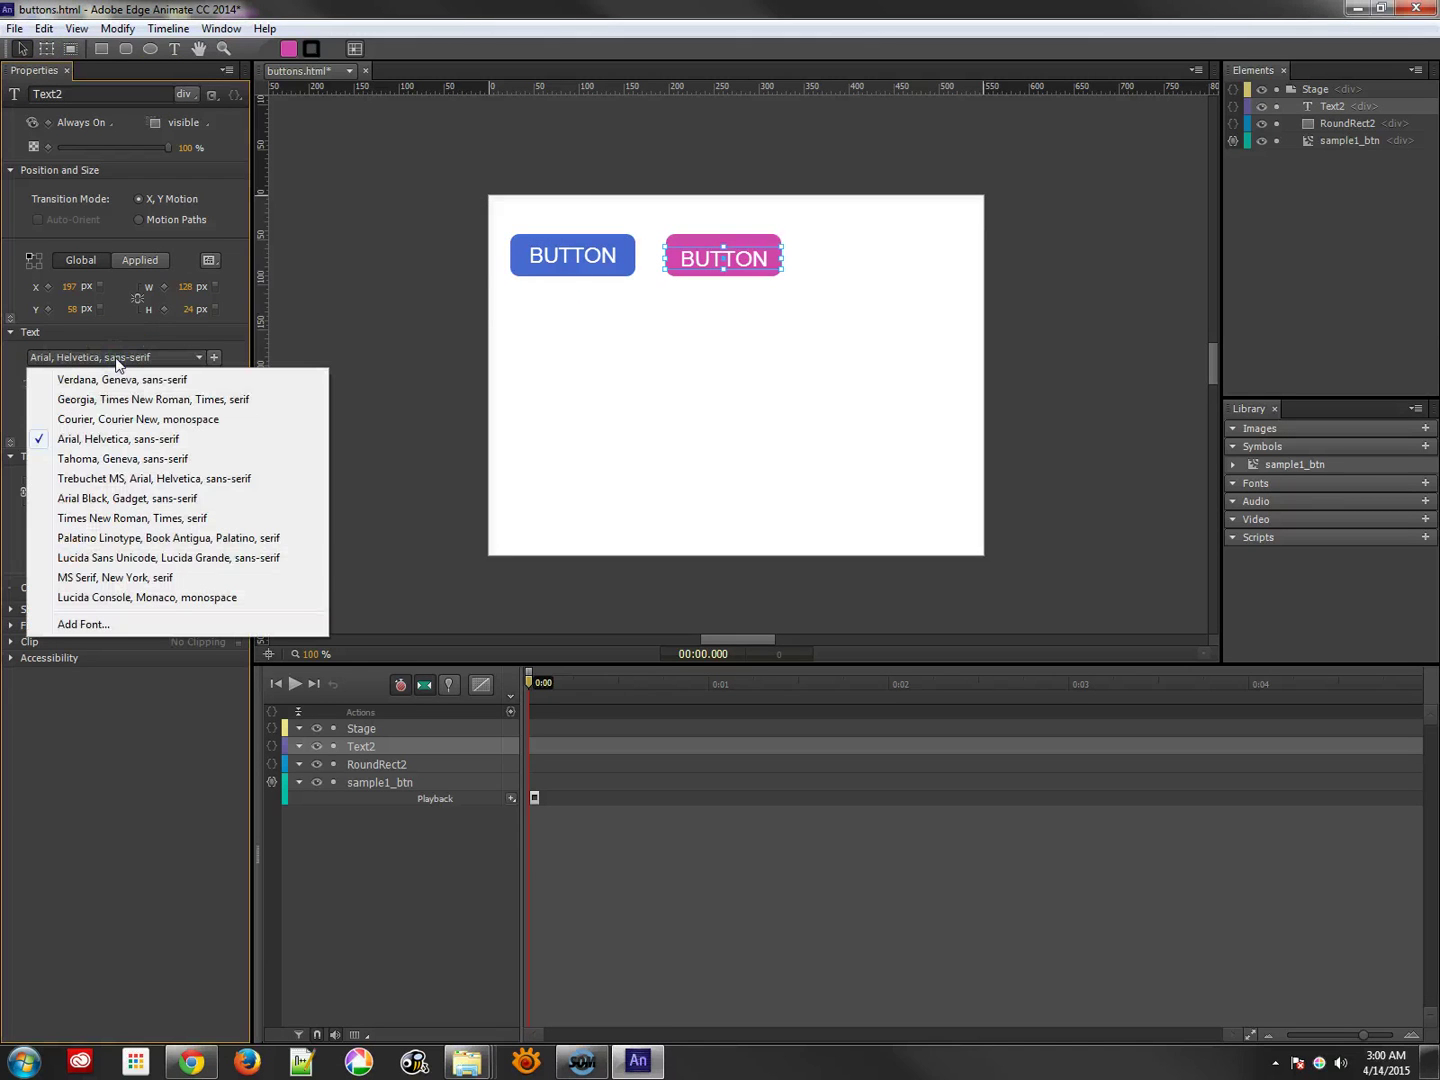
pyautogui.click(118, 399)
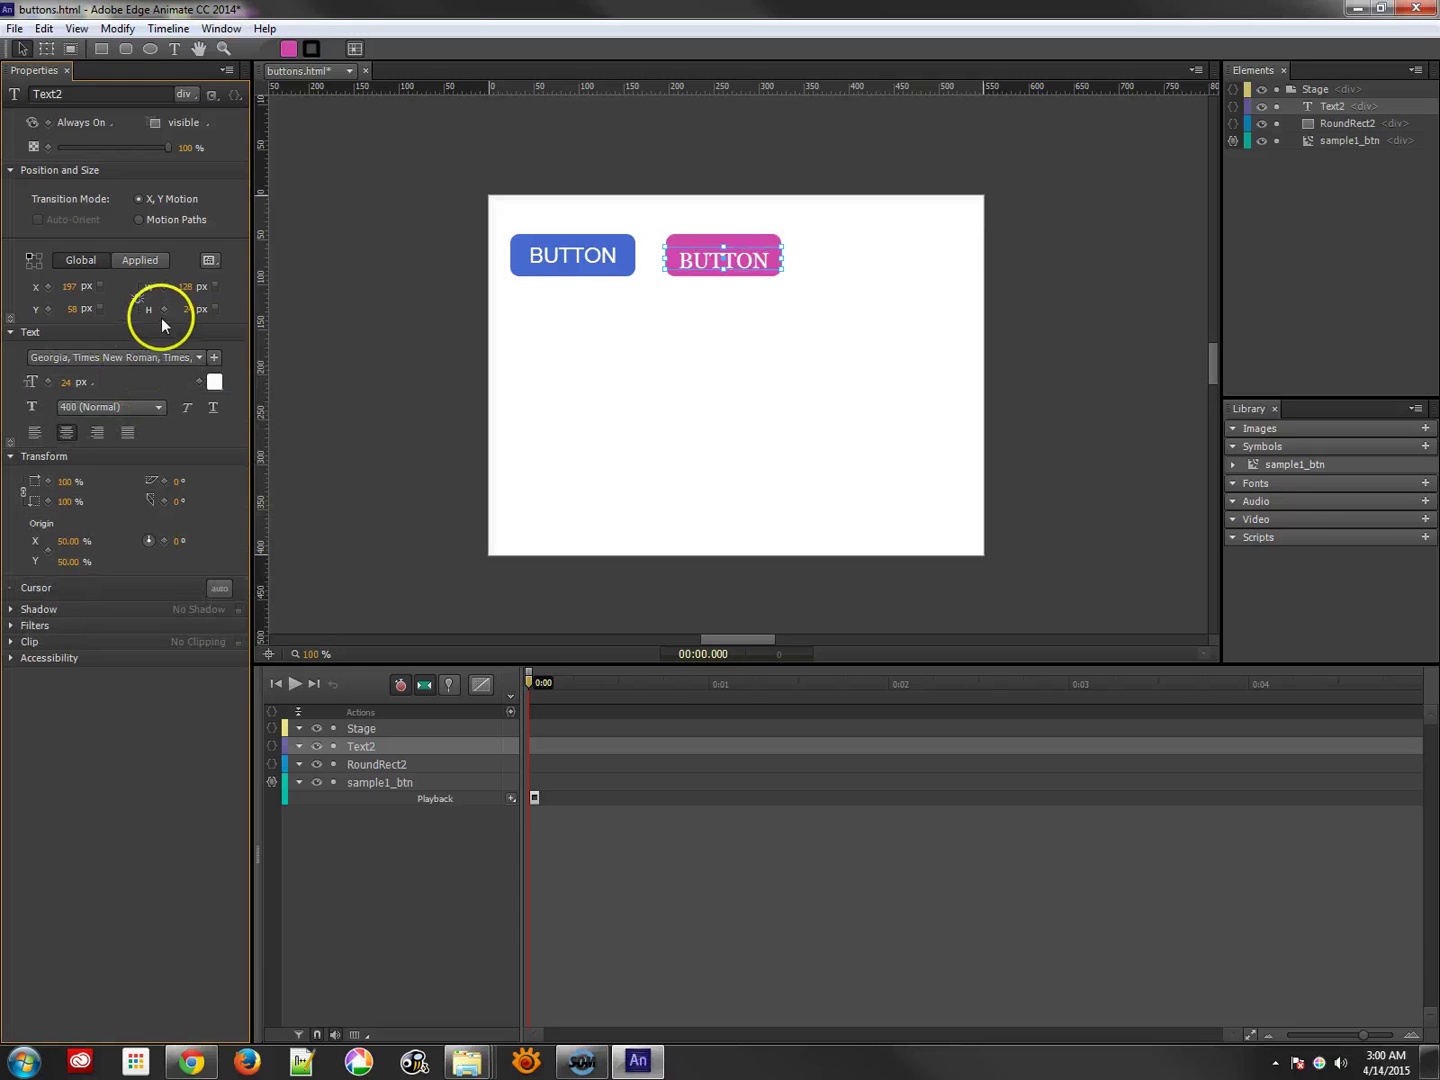
# Step: Add the Acme font from Edge Web Fonts and apply it to the pink button's text
pyautogui.click(167, 358)
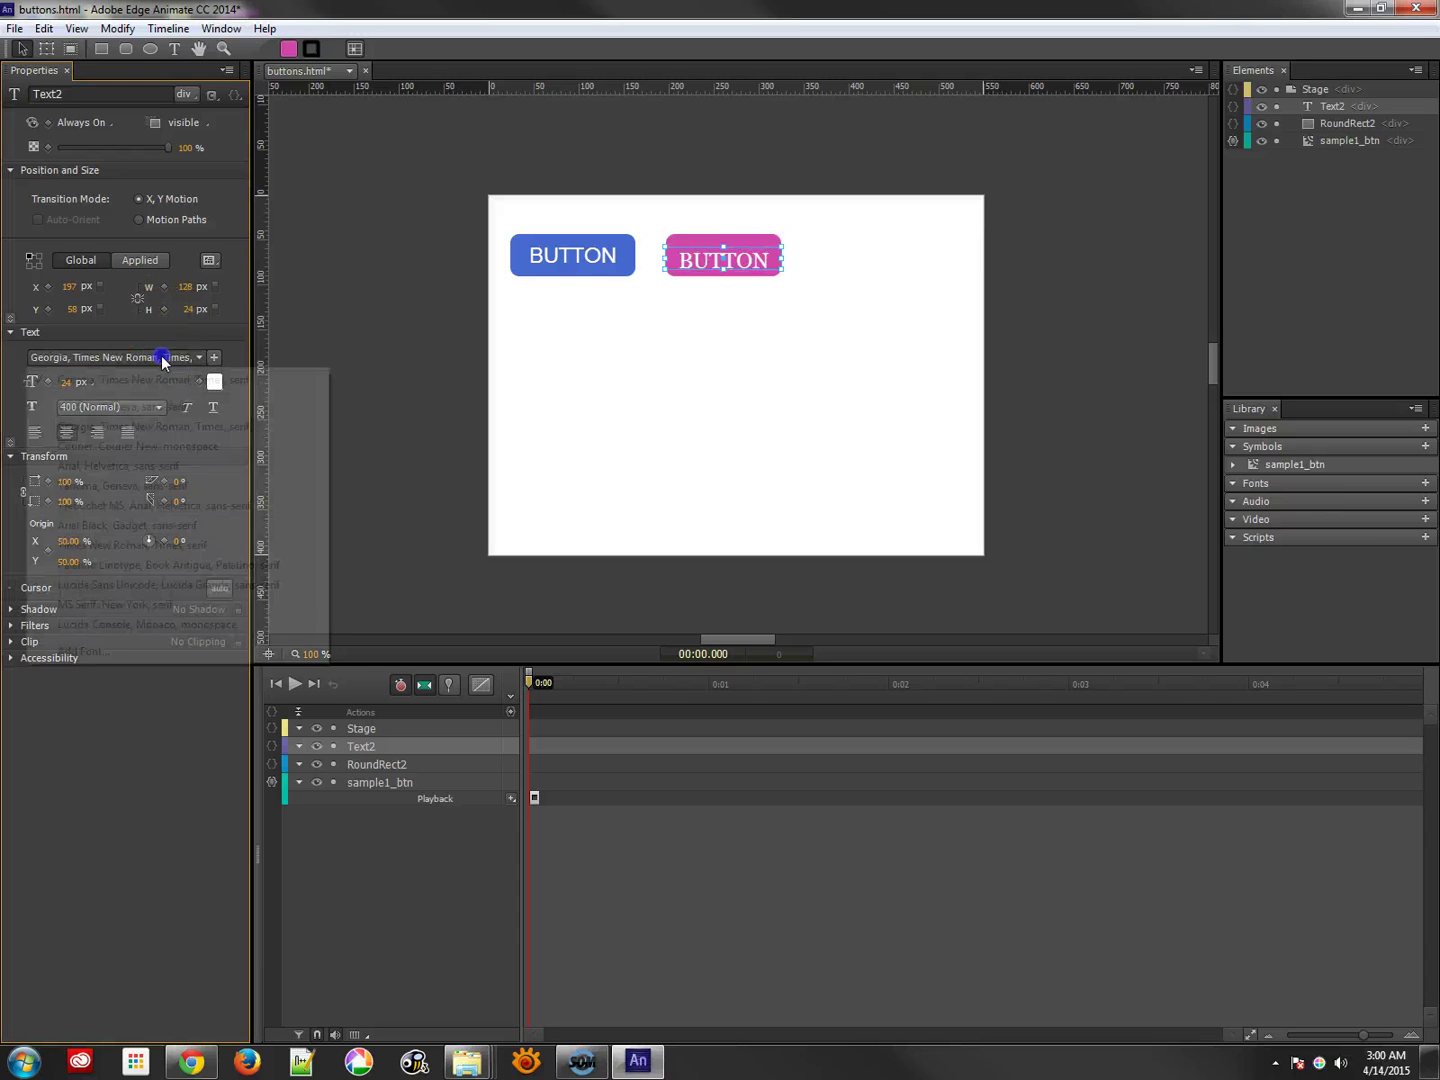
pyautogui.click(98, 653)
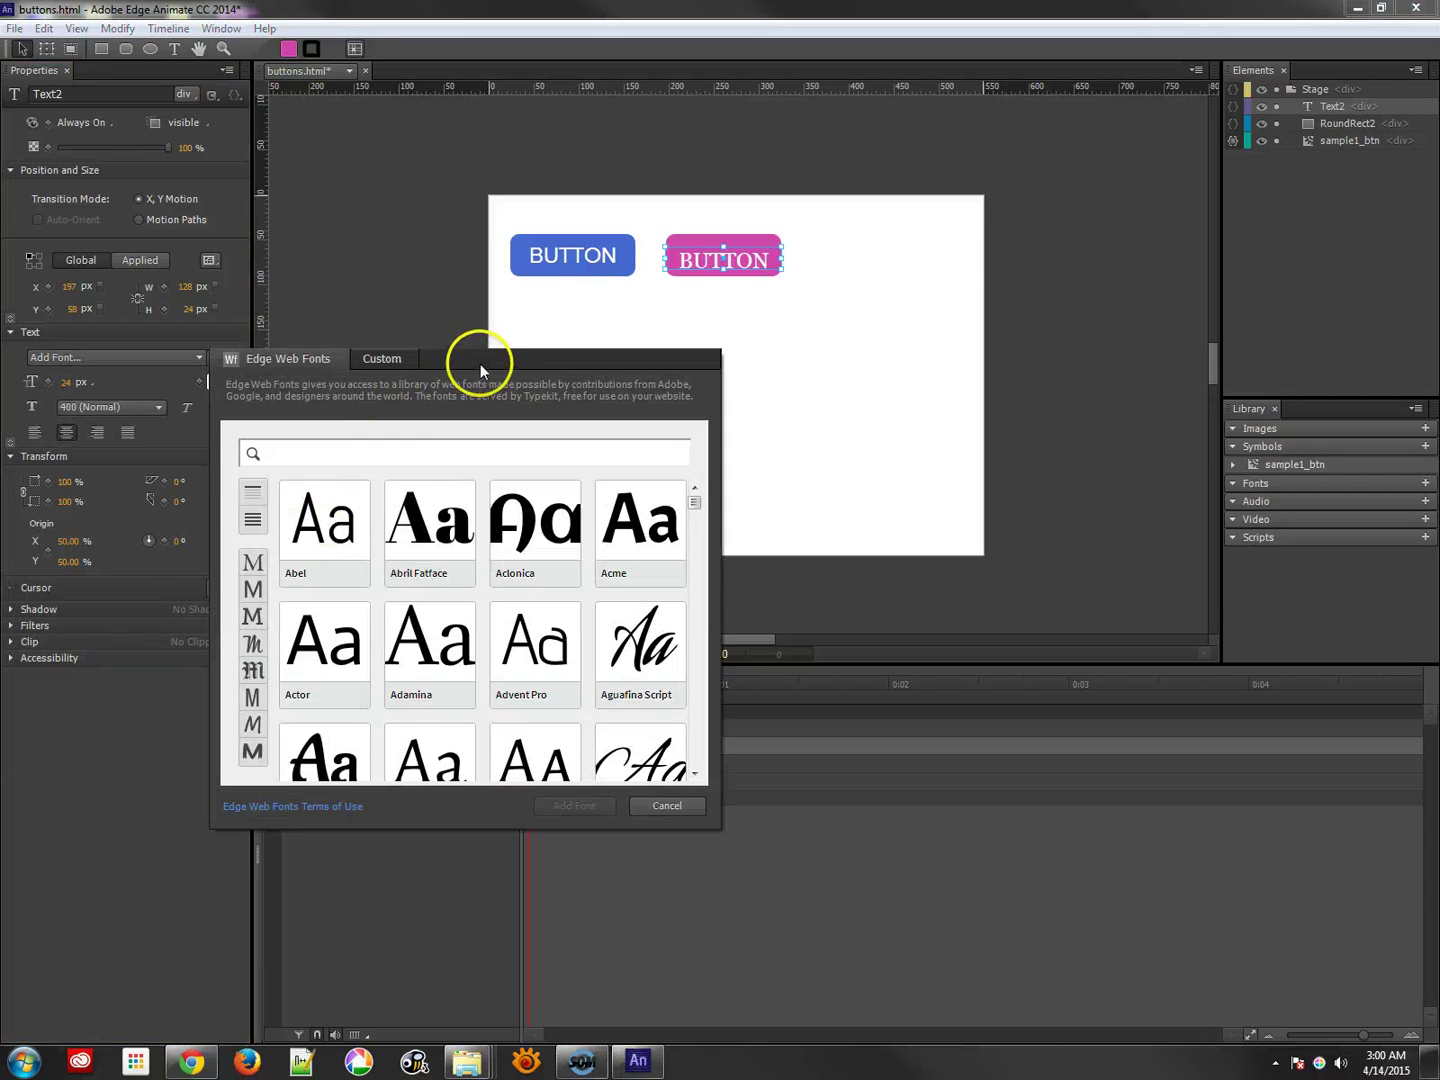
pyautogui.moveTo(481, 363); pyautogui.dragTo(384, 252)
pyautogui.click(288, 248)
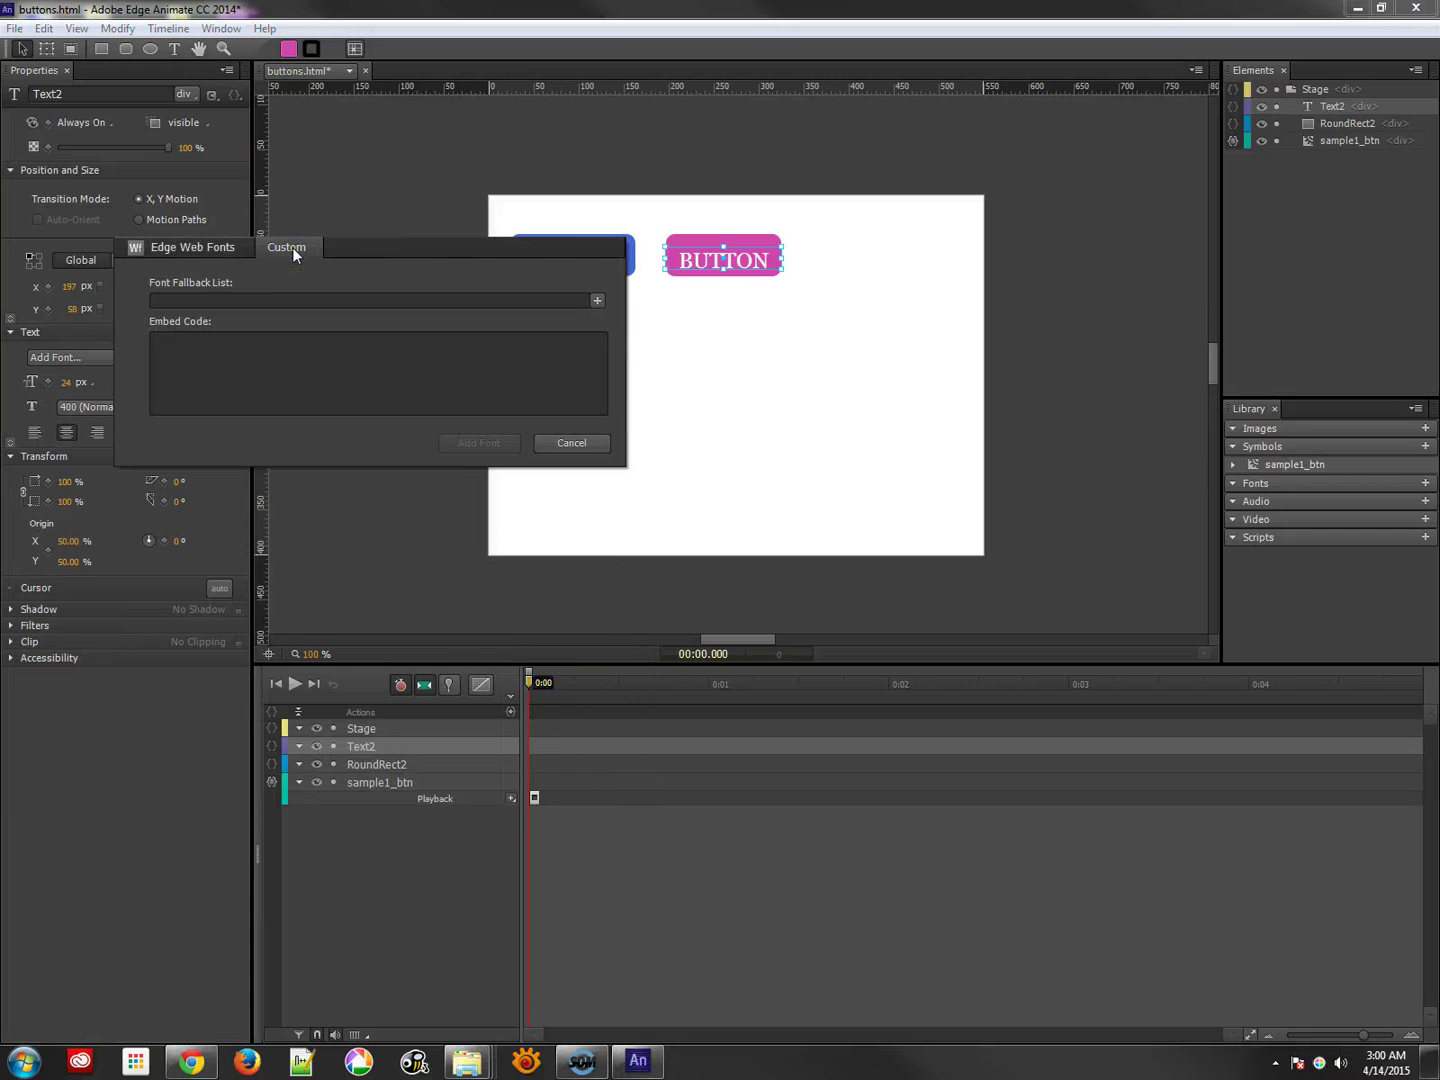
pyautogui.click(203, 249)
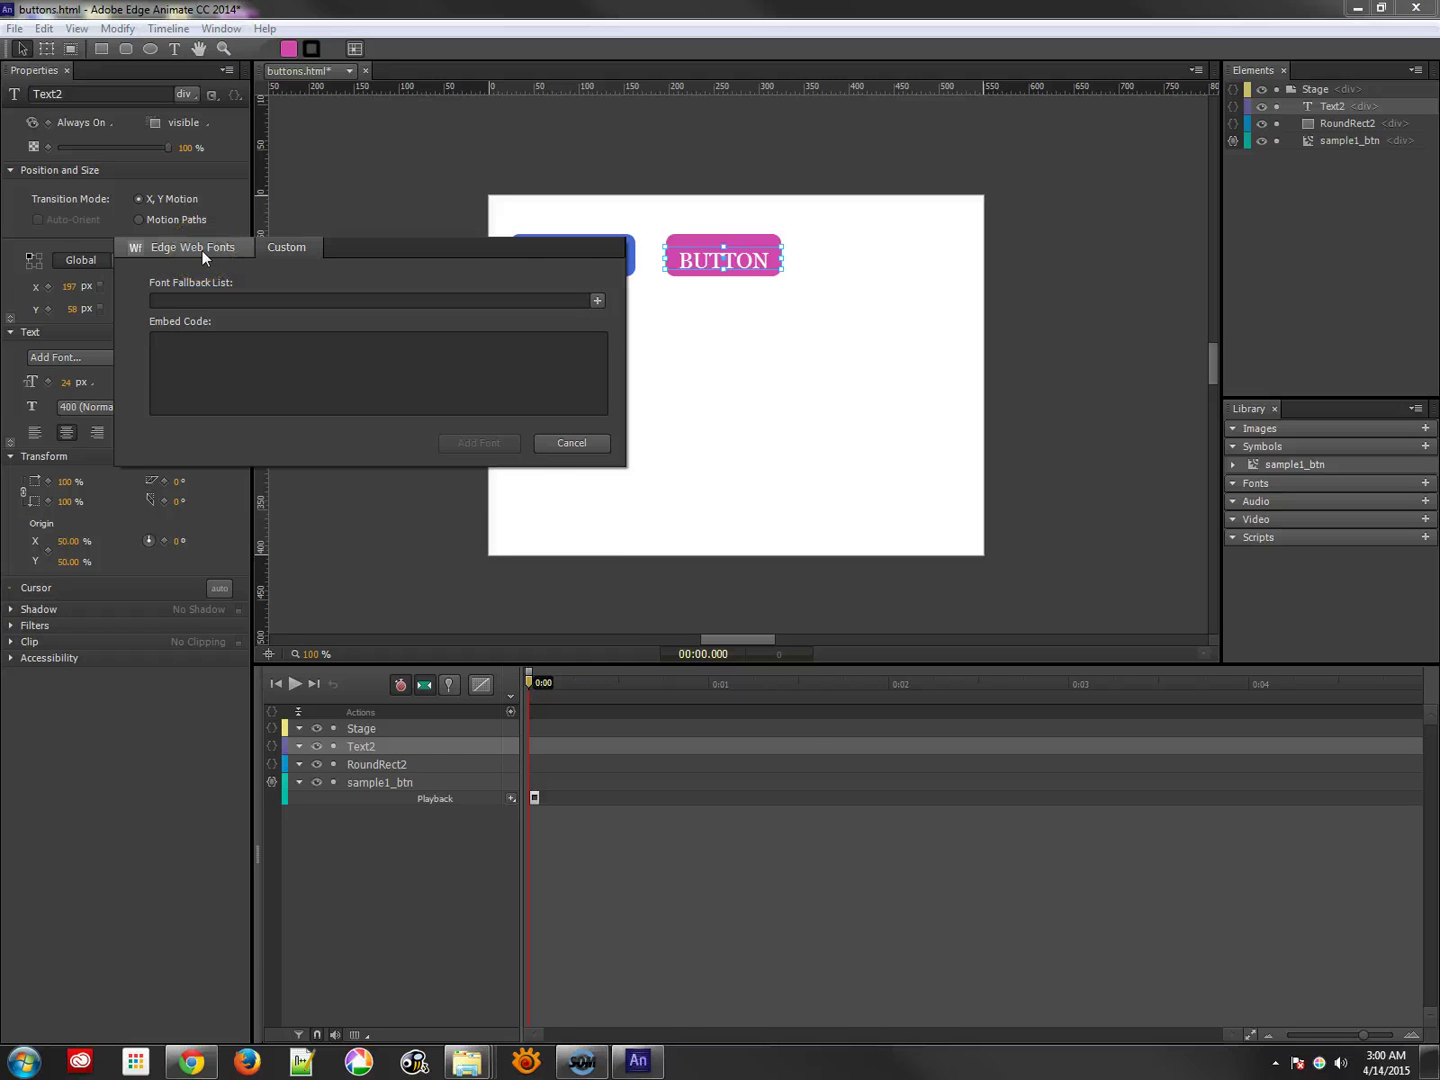
pyautogui.click(203, 250)
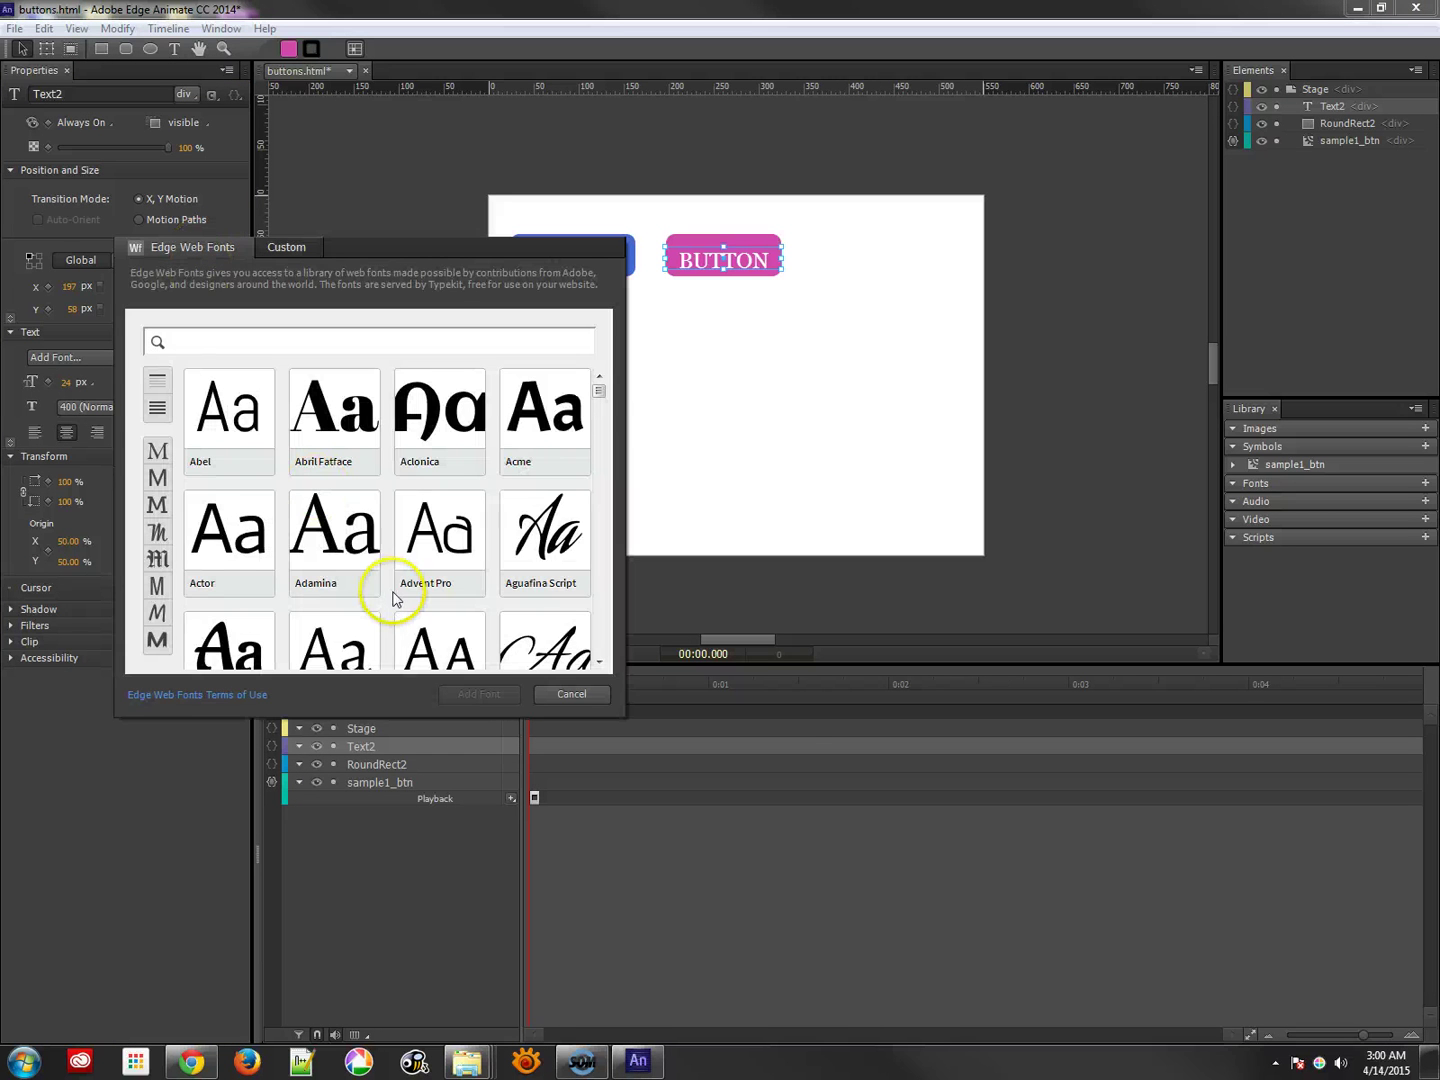
pyautogui.click(540, 412)
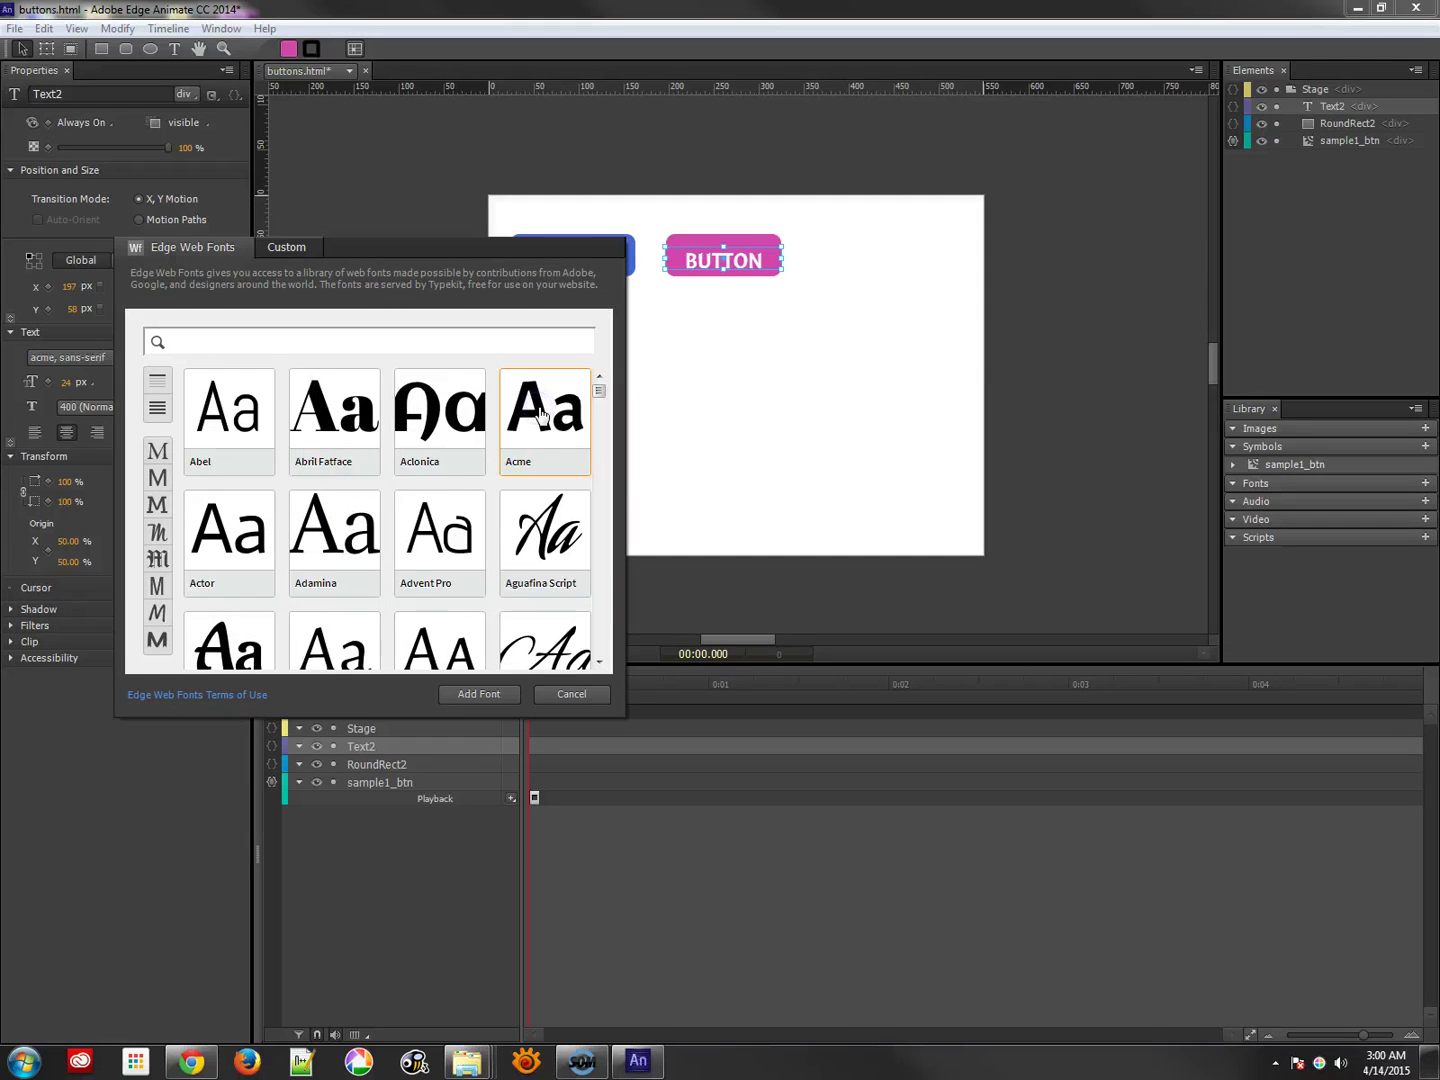
pyautogui.doubleClick(540, 412)
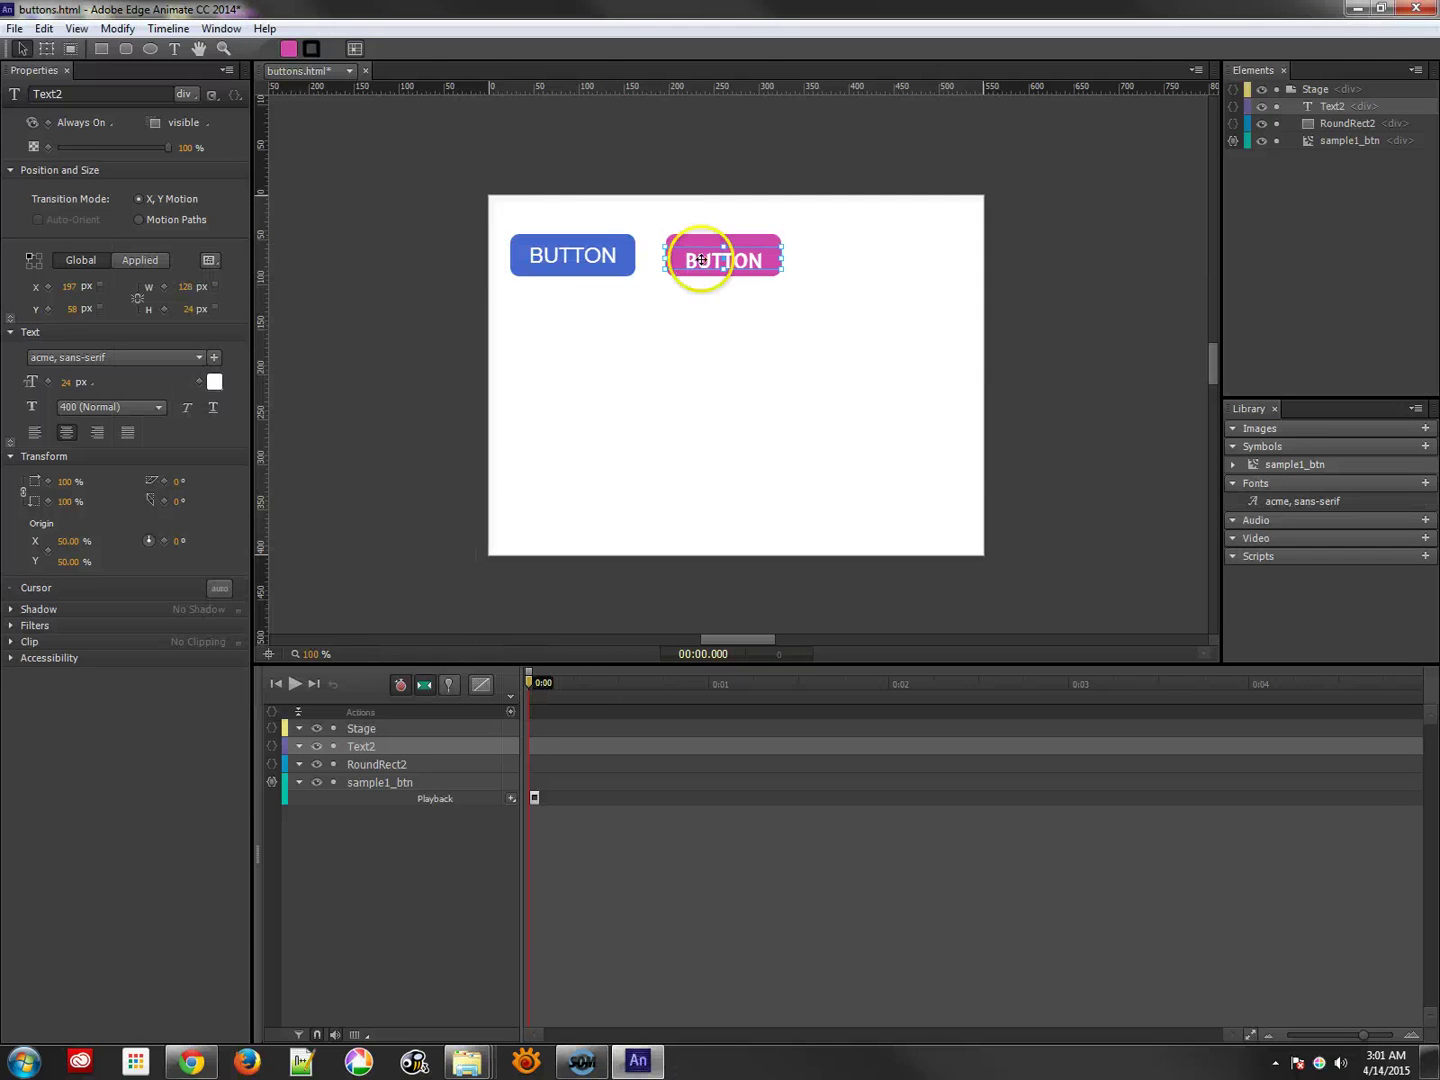
# Step: Move the pink button's text up to Y 52 px so it sits centred in its rectangle, and deselect it
pyautogui.moveTo(702, 251); pyautogui.dragTo(700, 256)
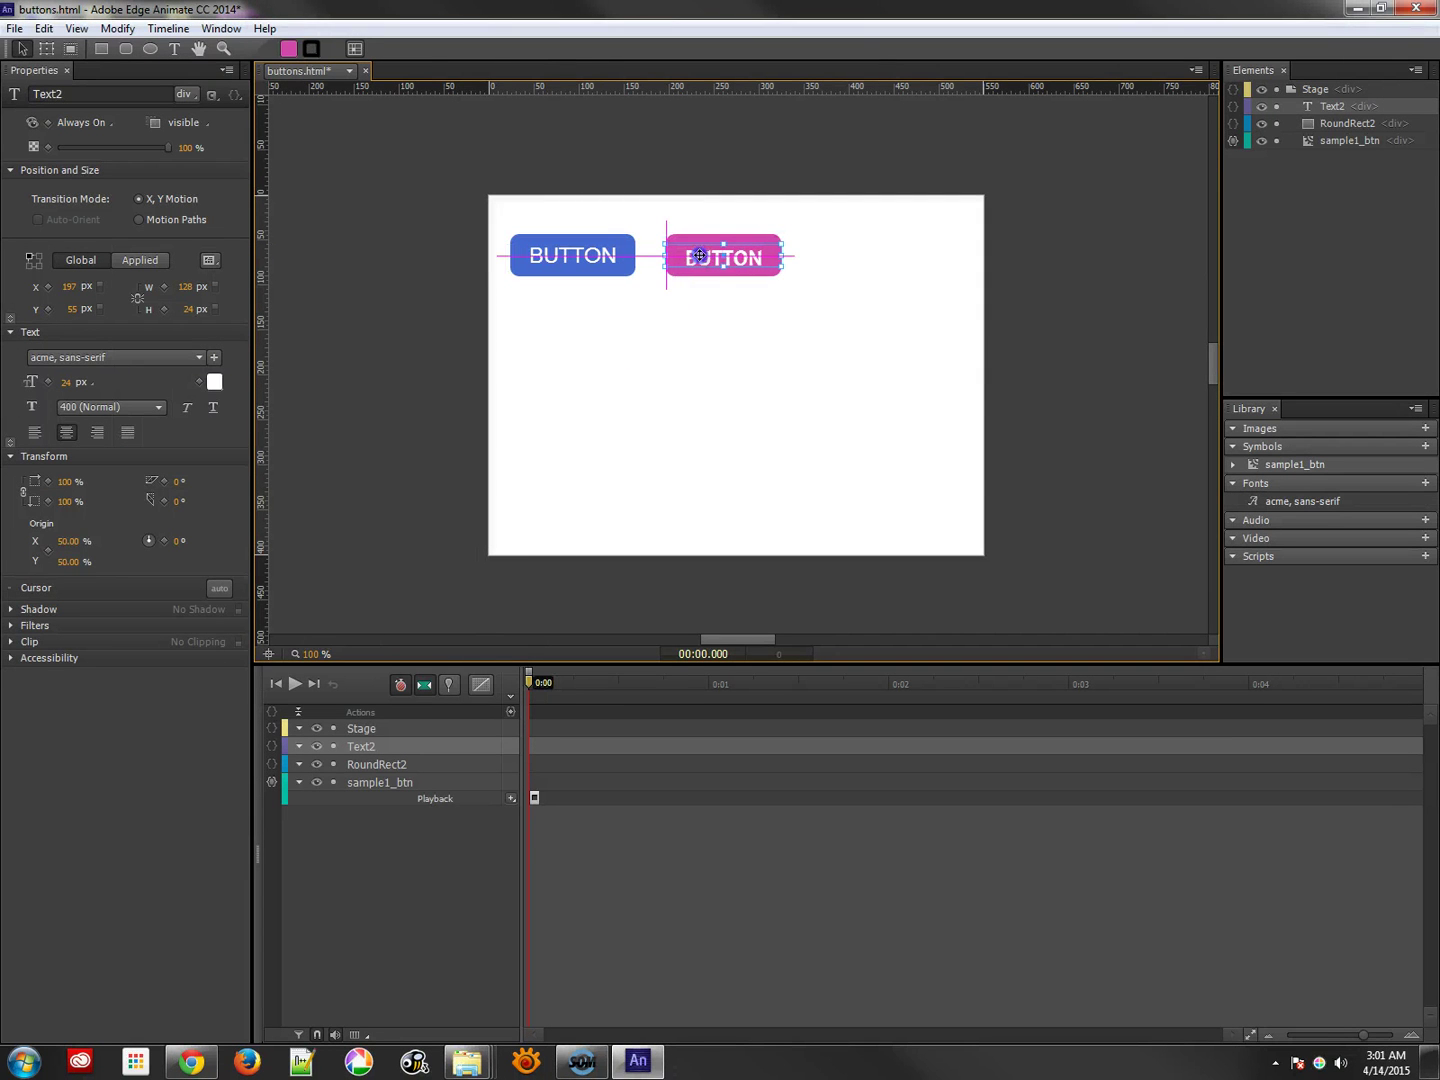
pyautogui.click(694, 395)
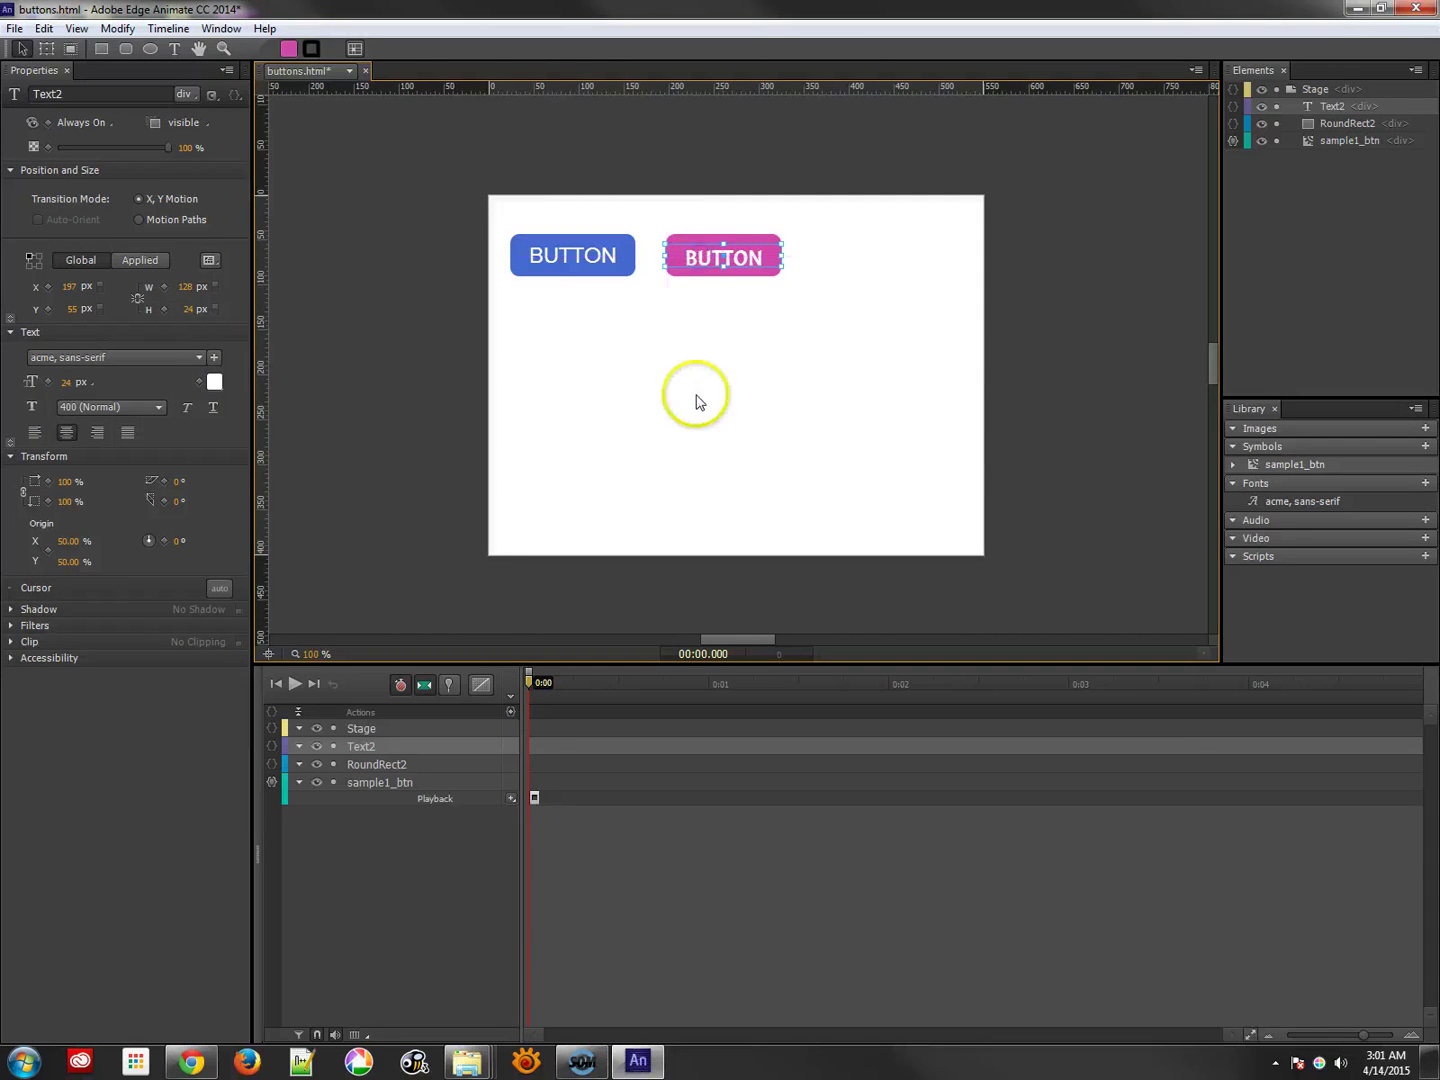
pyautogui.click(691, 257)
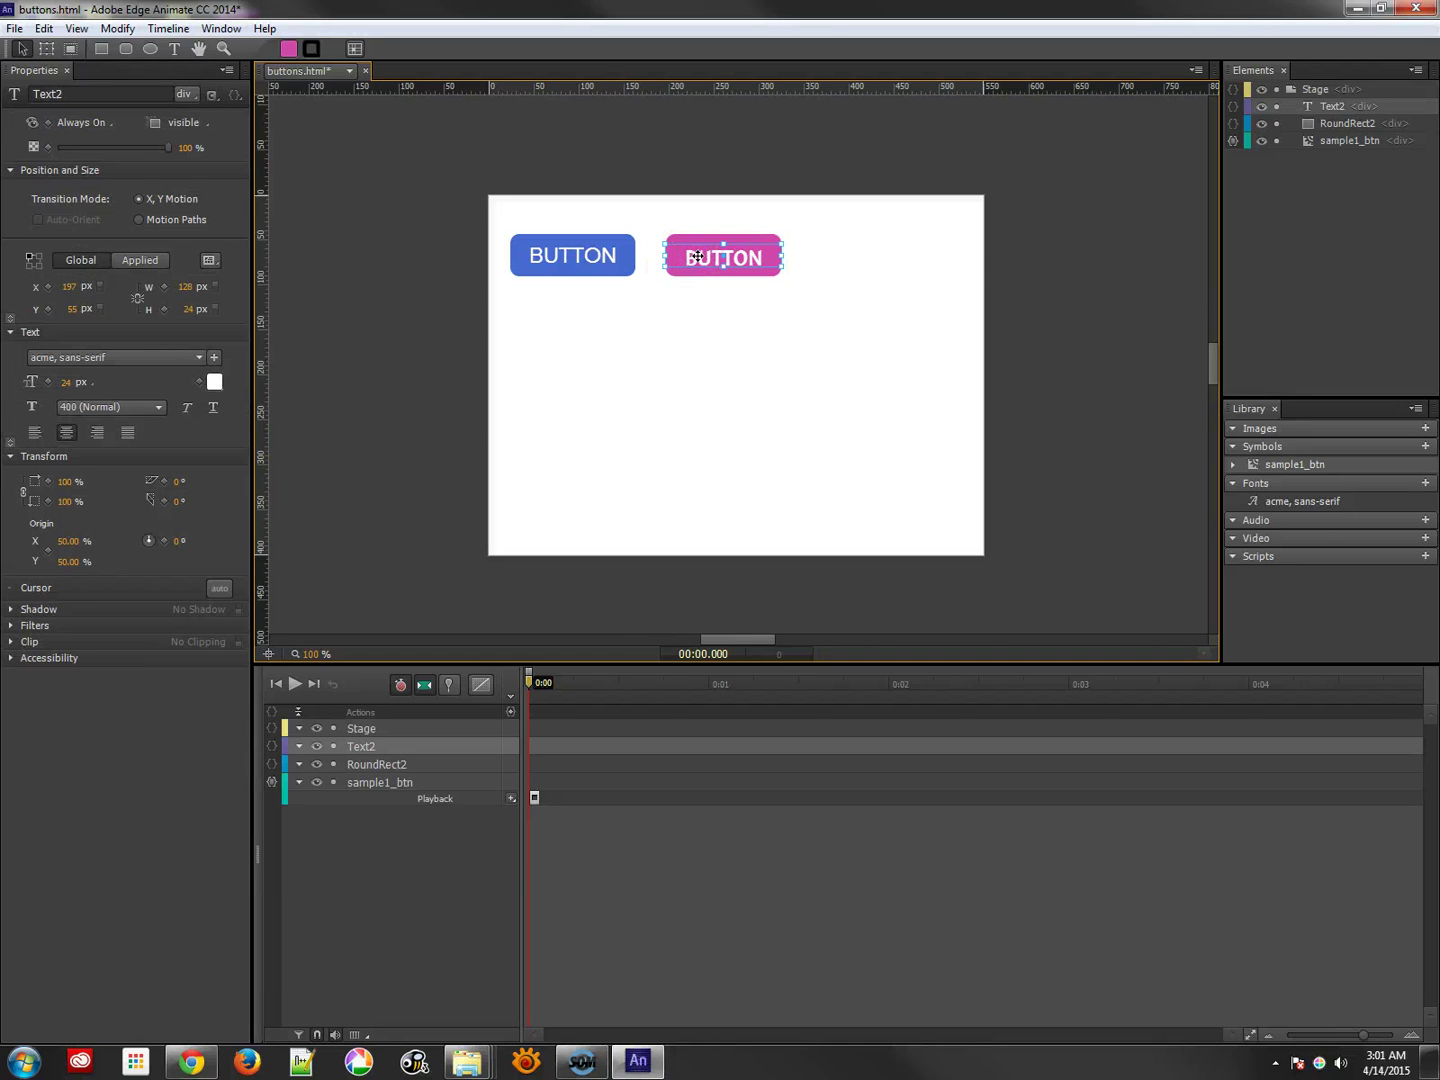
pyautogui.moveTo(698, 257); pyautogui.dragTo(697, 256)
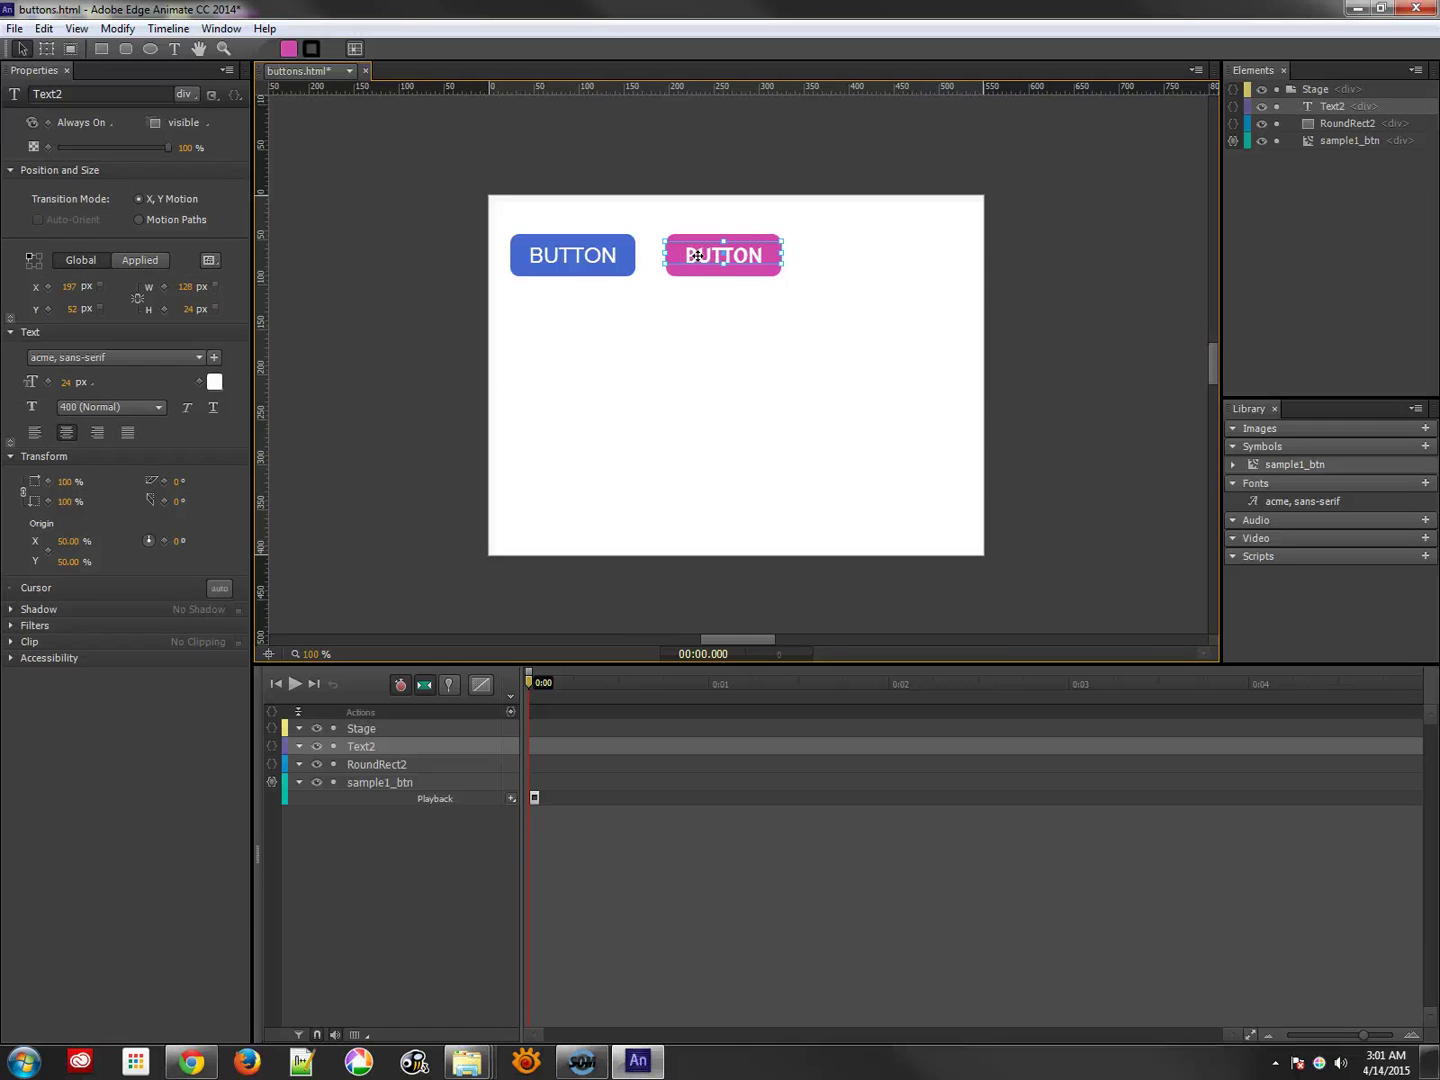
pyautogui.click(769, 316)
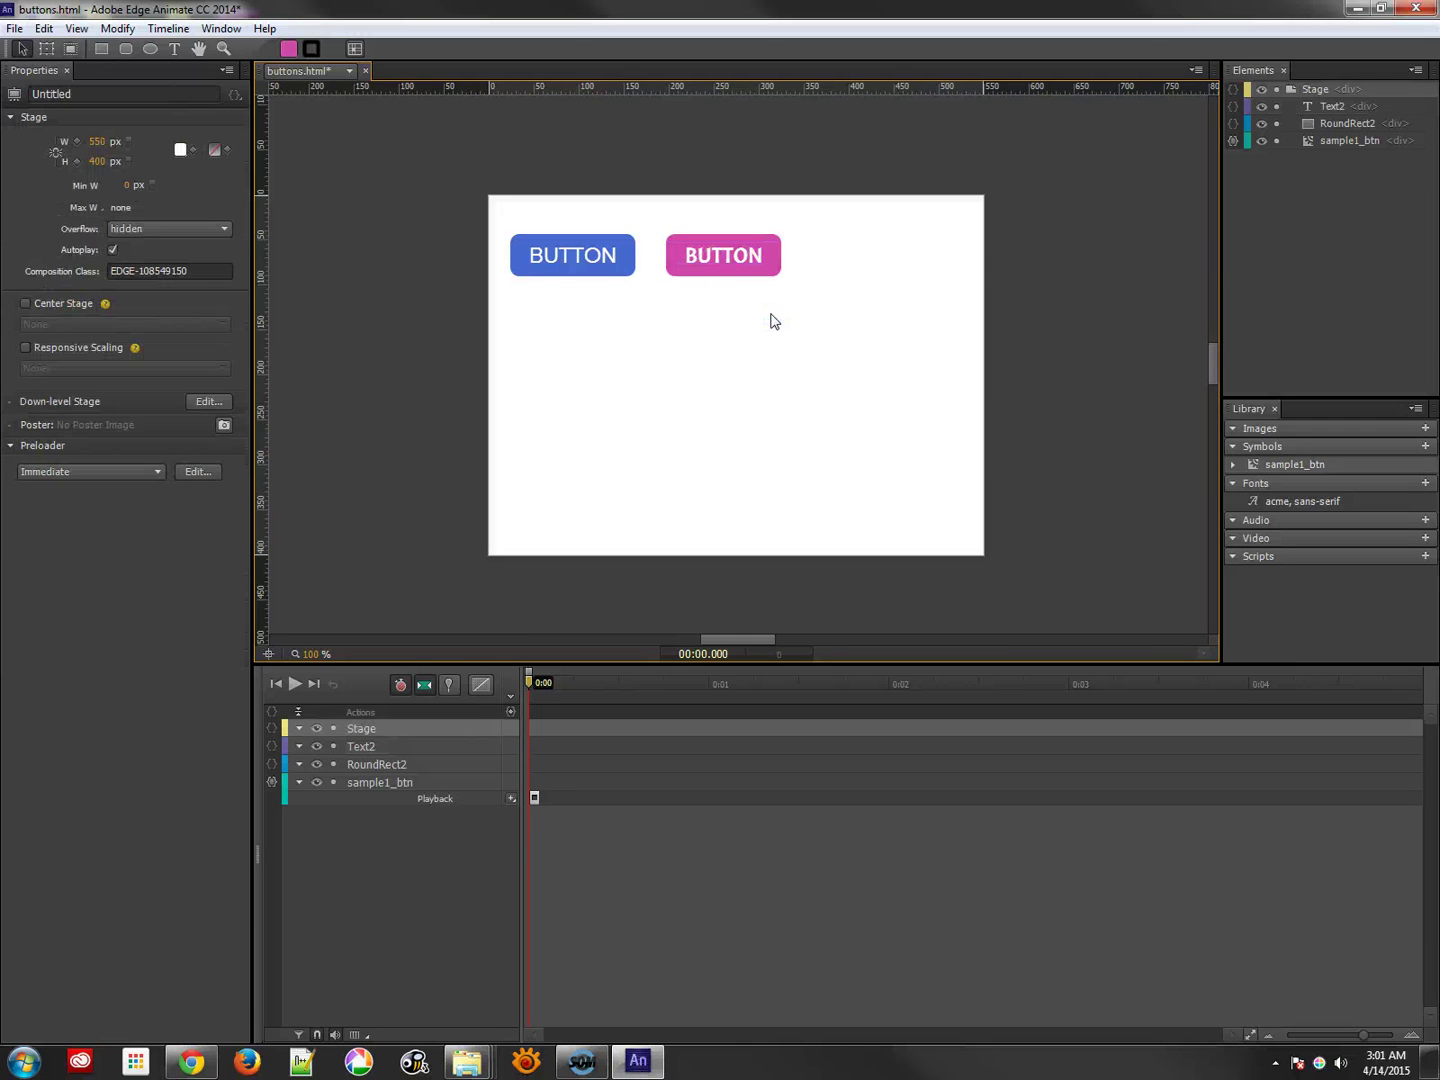
# Step: Convert the pink rounded rectangle and its text into a symbol named sample2_btn
pyautogui.moveTo(857, 230); pyautogui.dragTo(698, 302)
pyautogui.rightClick(703, 266)
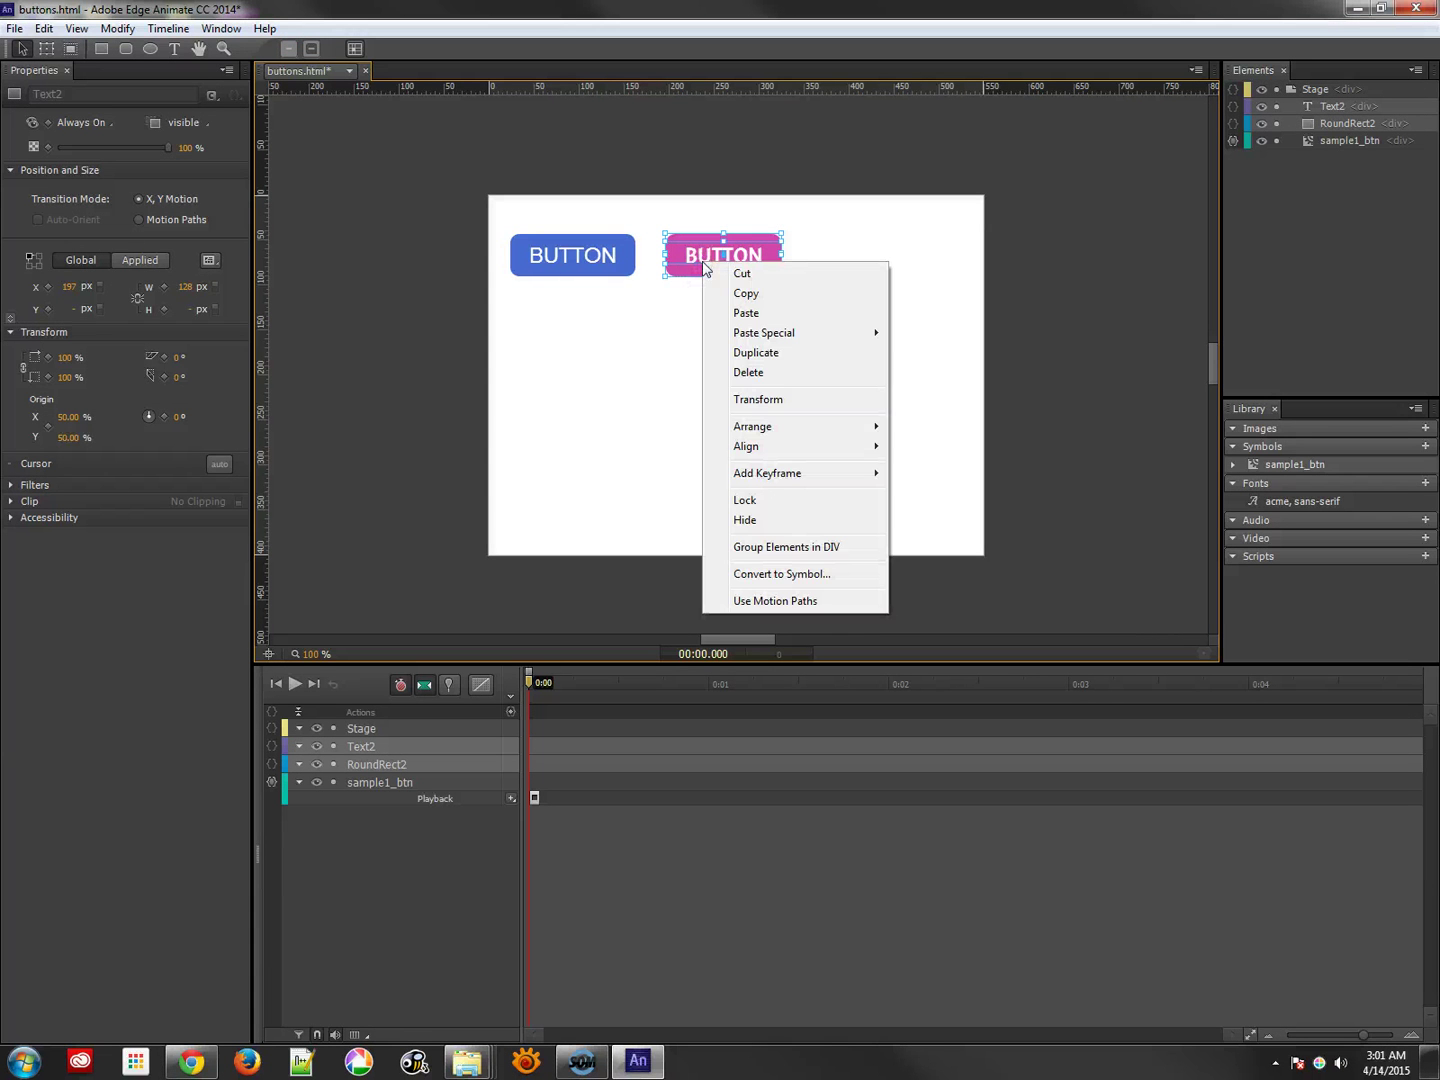
pyautogui.click(751, 573)
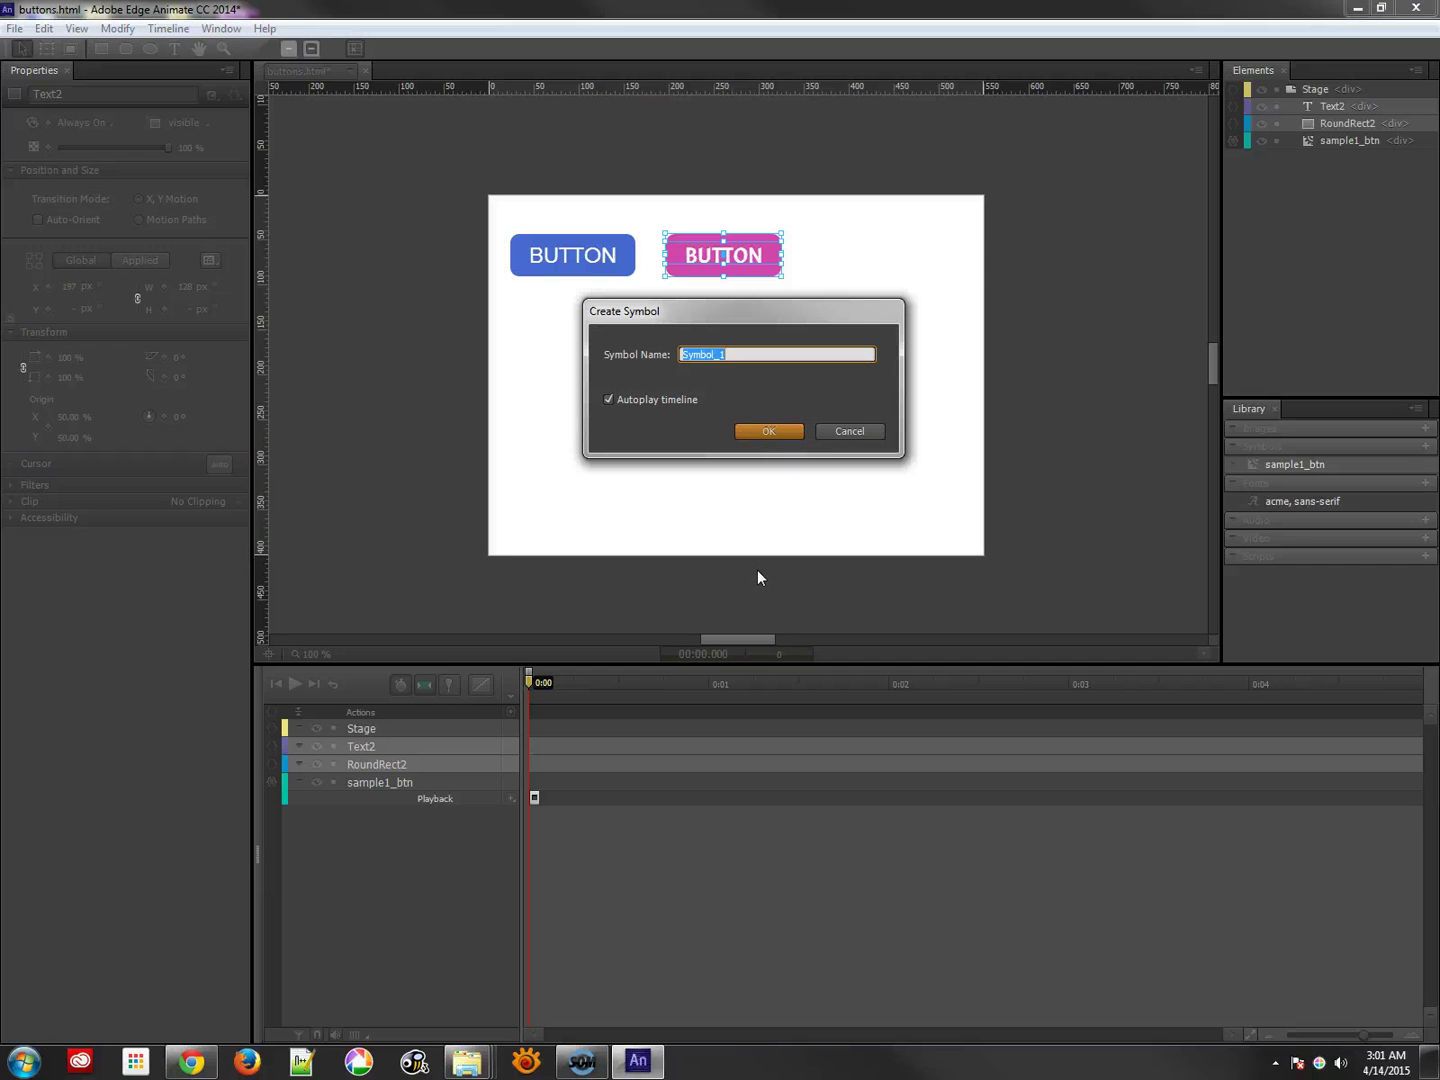
pyautogui.write('sample2_btn')
pyautogui.press('Return')
# Step: Open the sample2_btn symbol for editing and duplicate its pink rounded rectangle in place
pyautogui.click(698, 275)
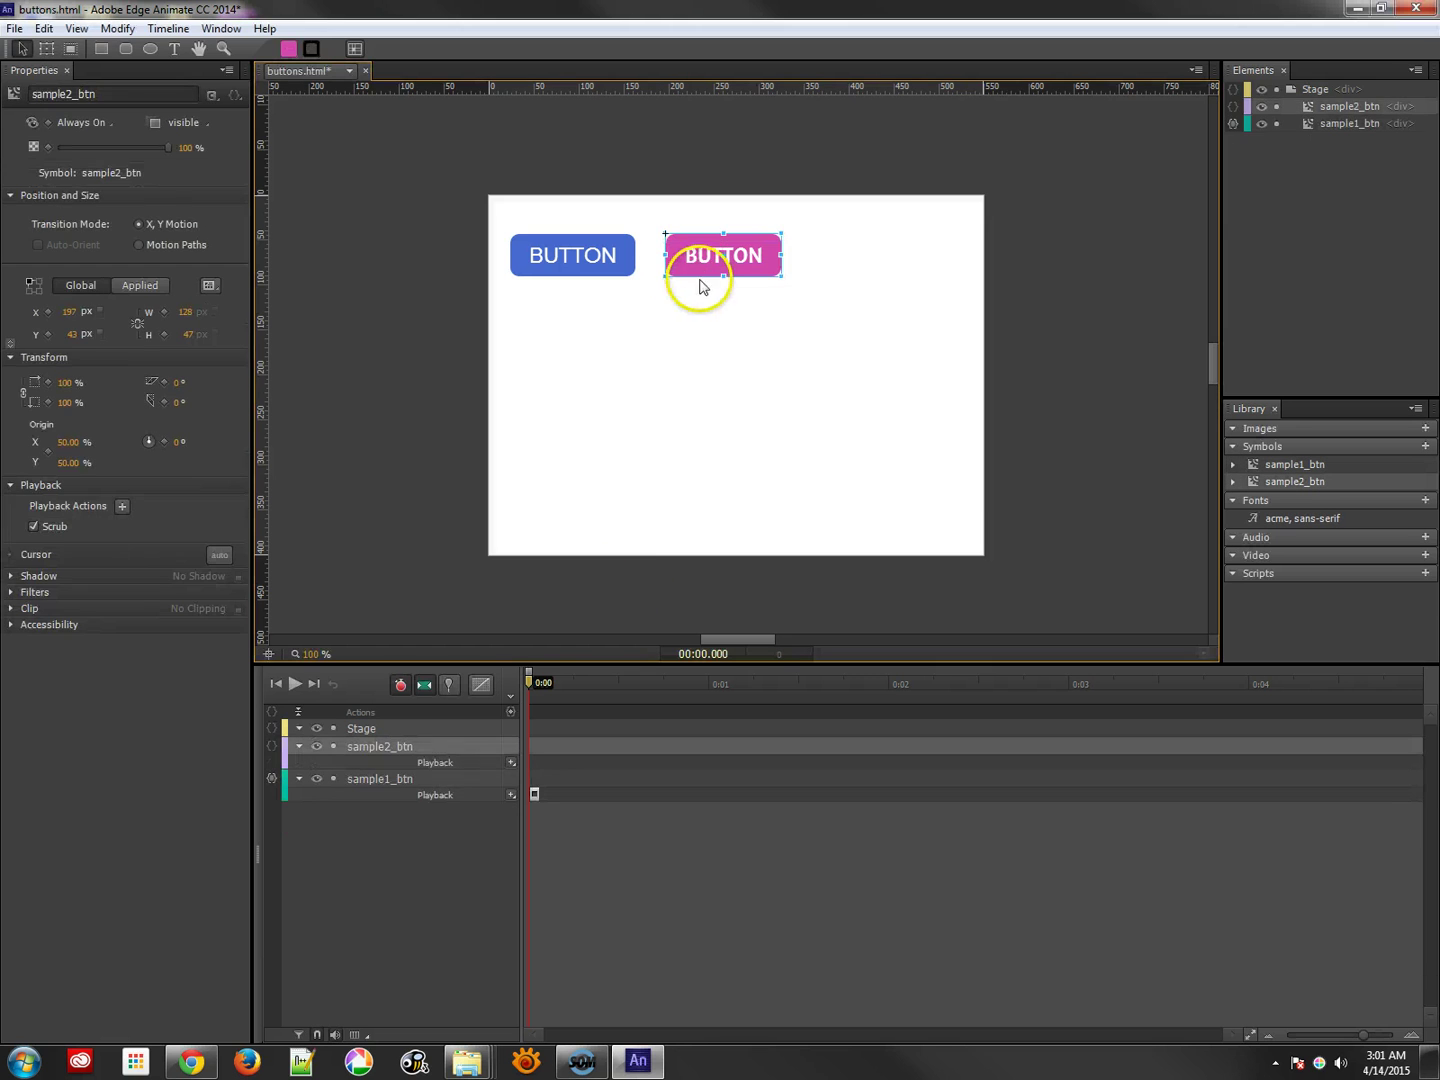
pyautogui.doubleClick(701, 274)
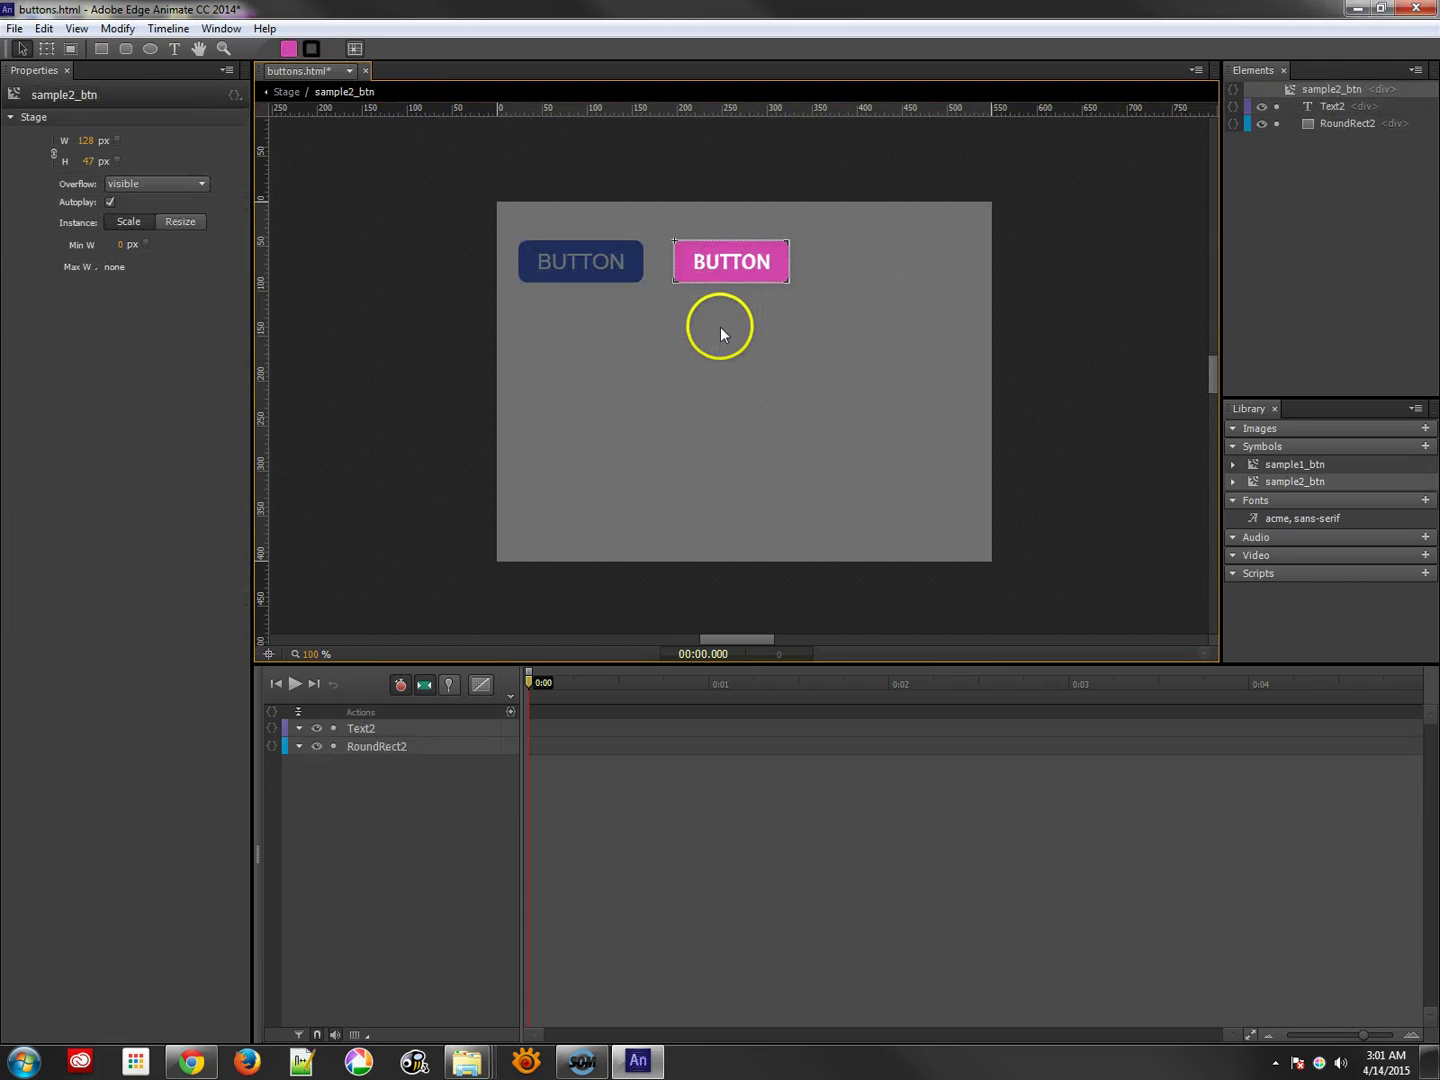
pyautogui.click(680, 270)
pyautogui.click(684, 279)
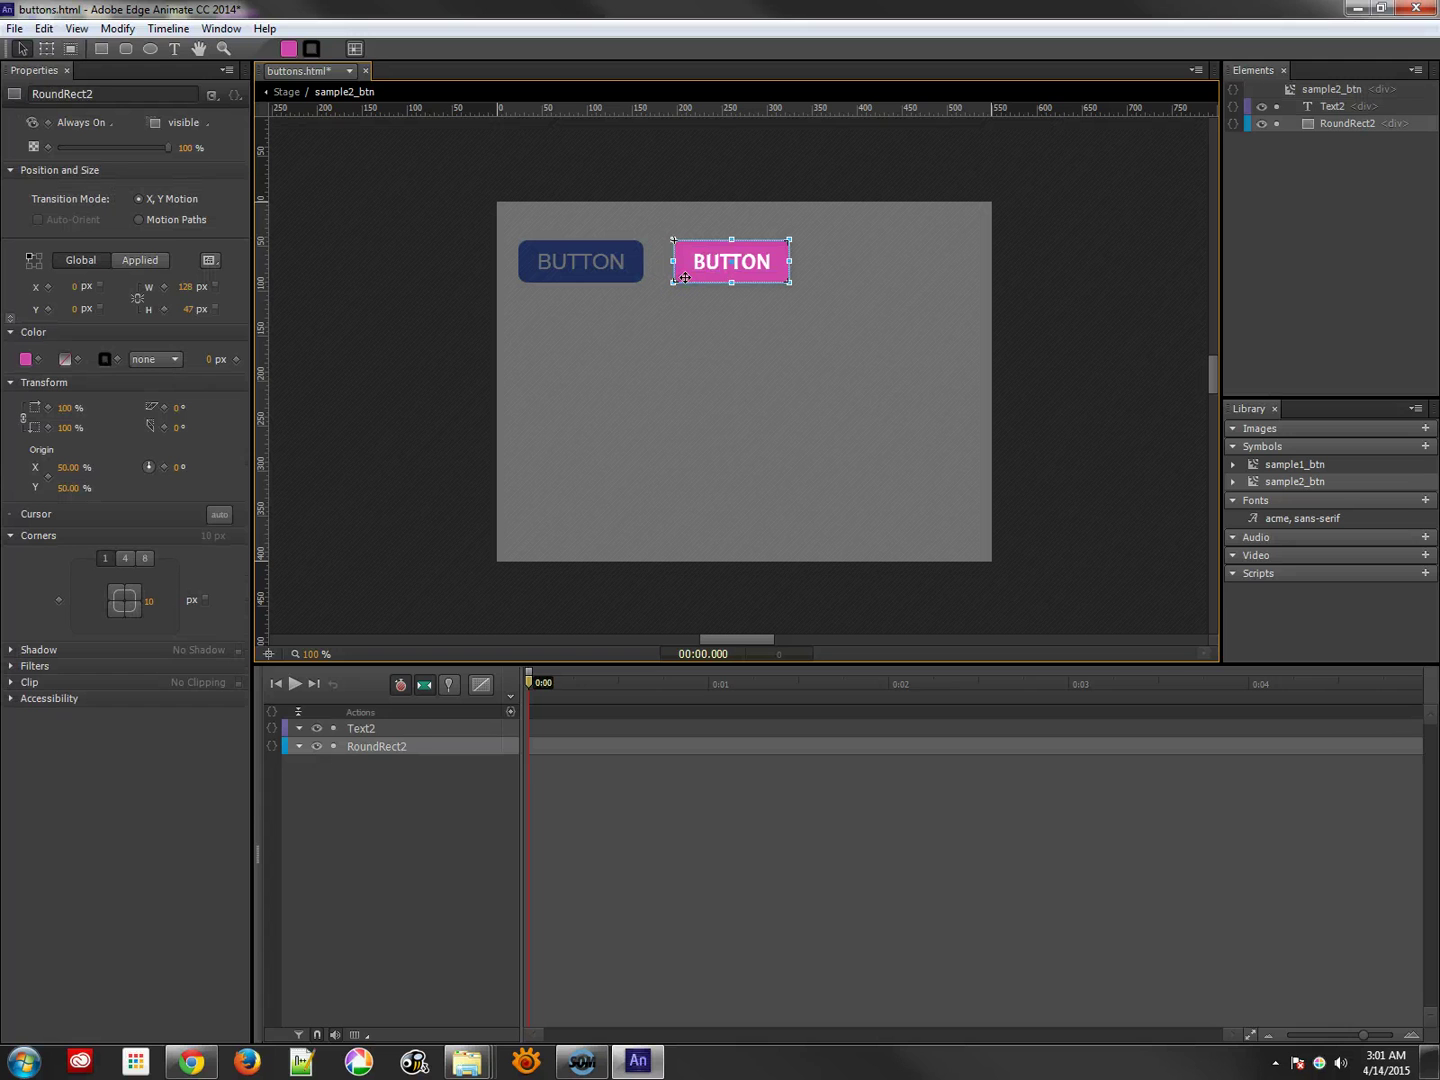
pyautogui.hotkey('ctrl', 'd')
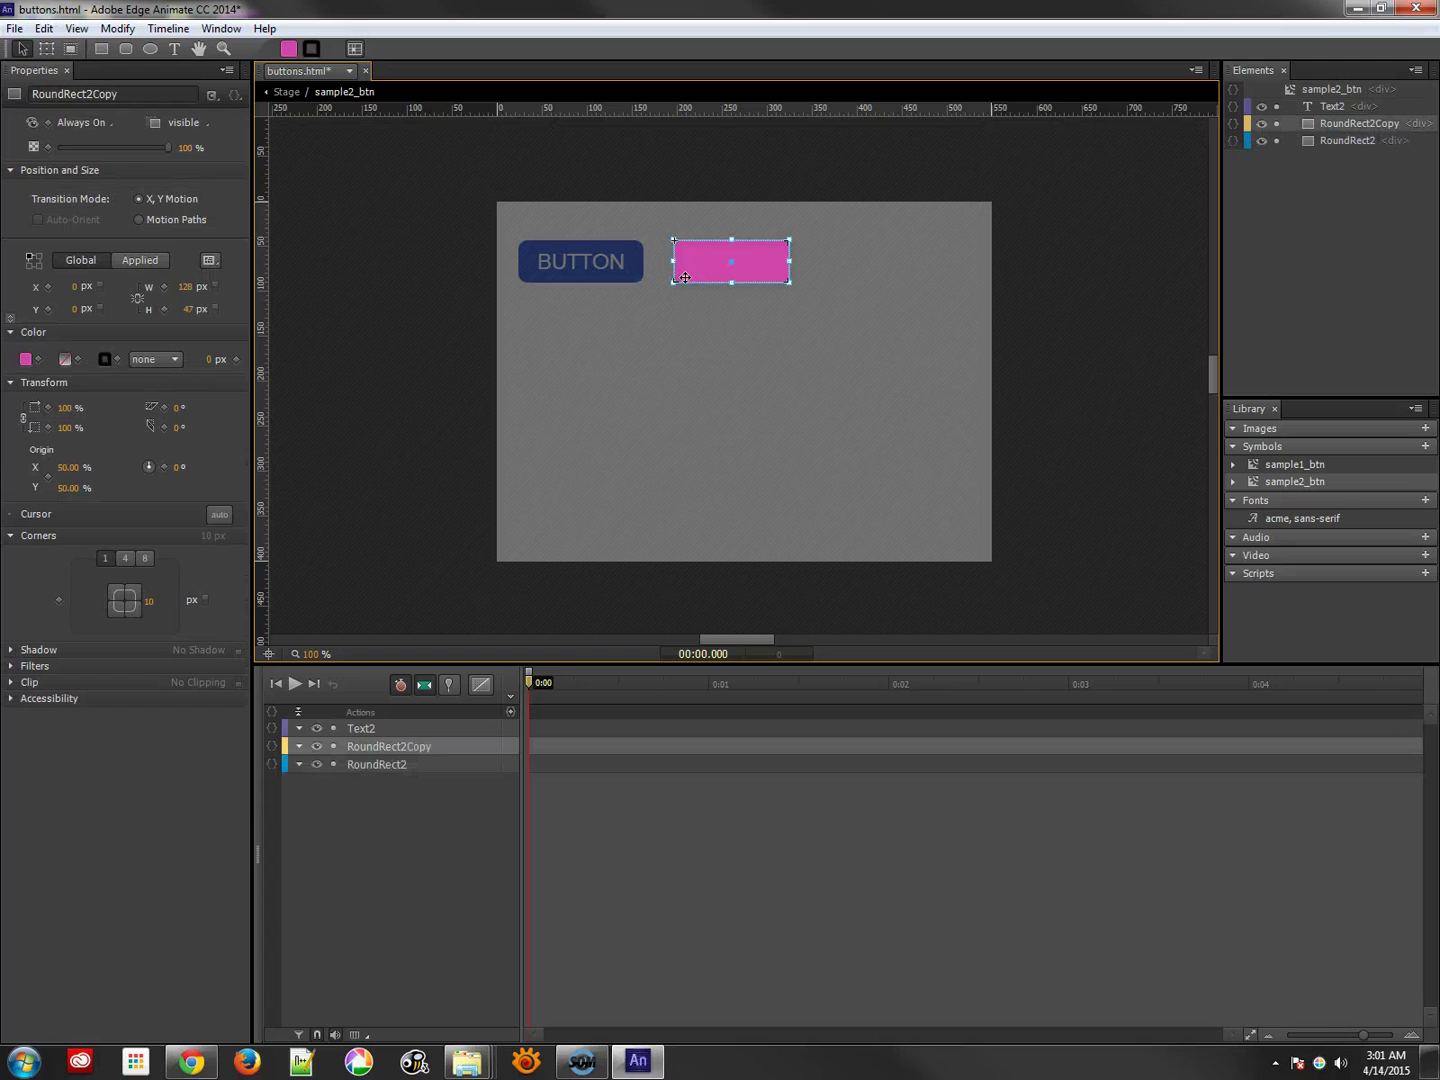
# Step: Move the duplicated rectangle above Text2 in the symbol's stacking order
pyautogui.click(418, 742)
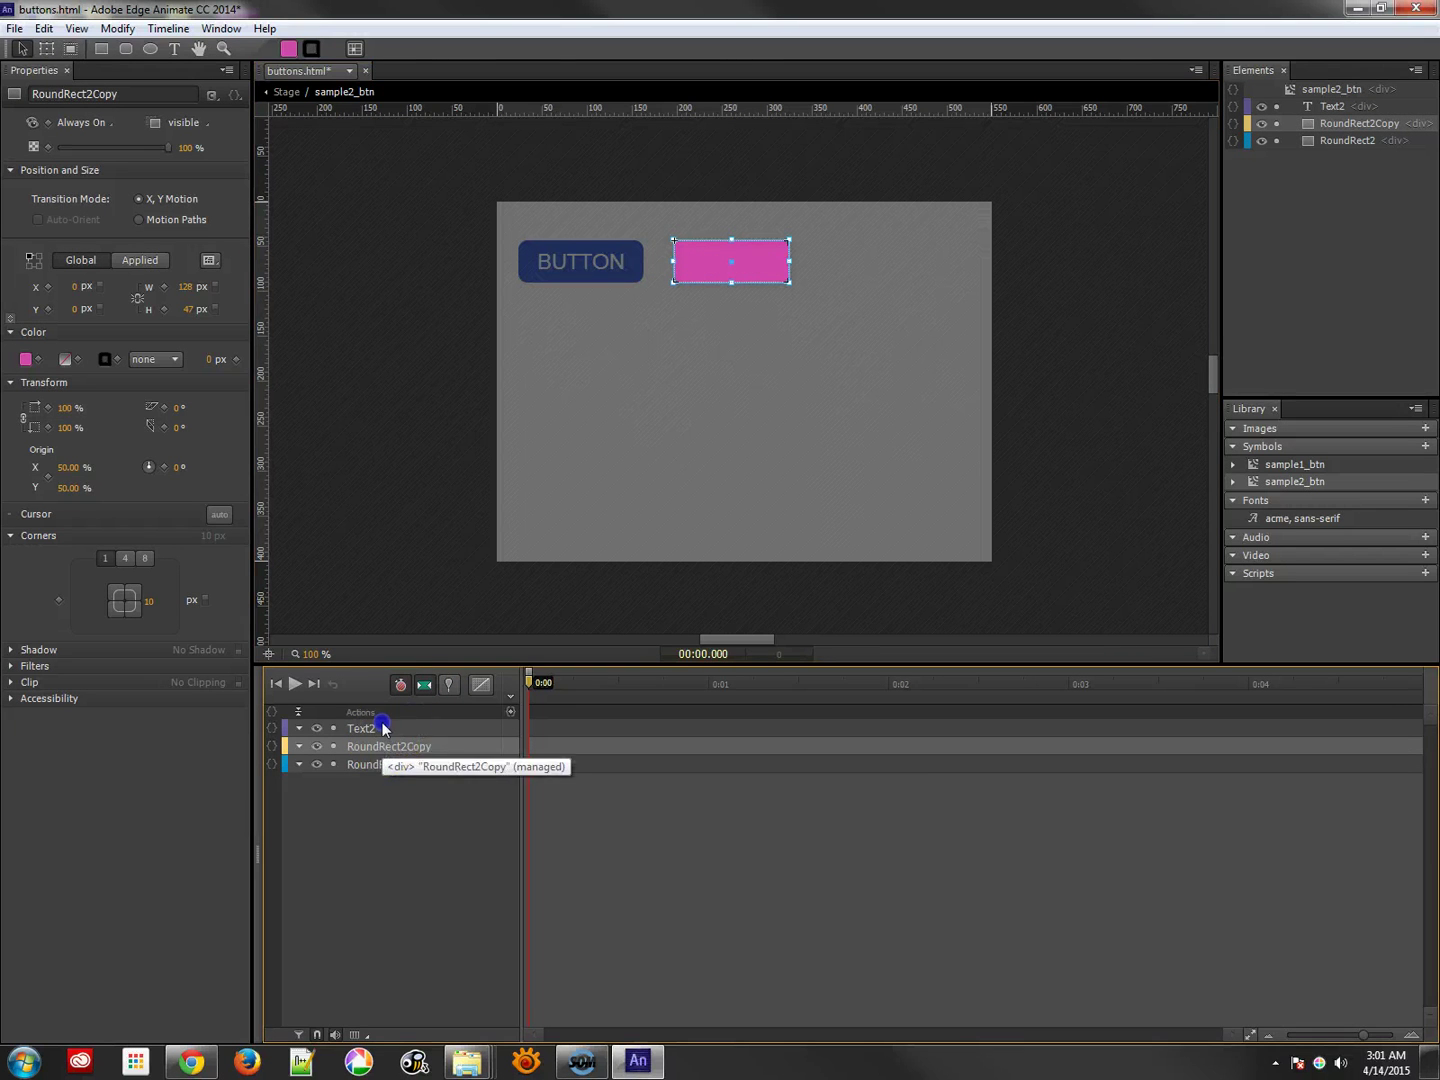
pyautogui.click(1321, 149)
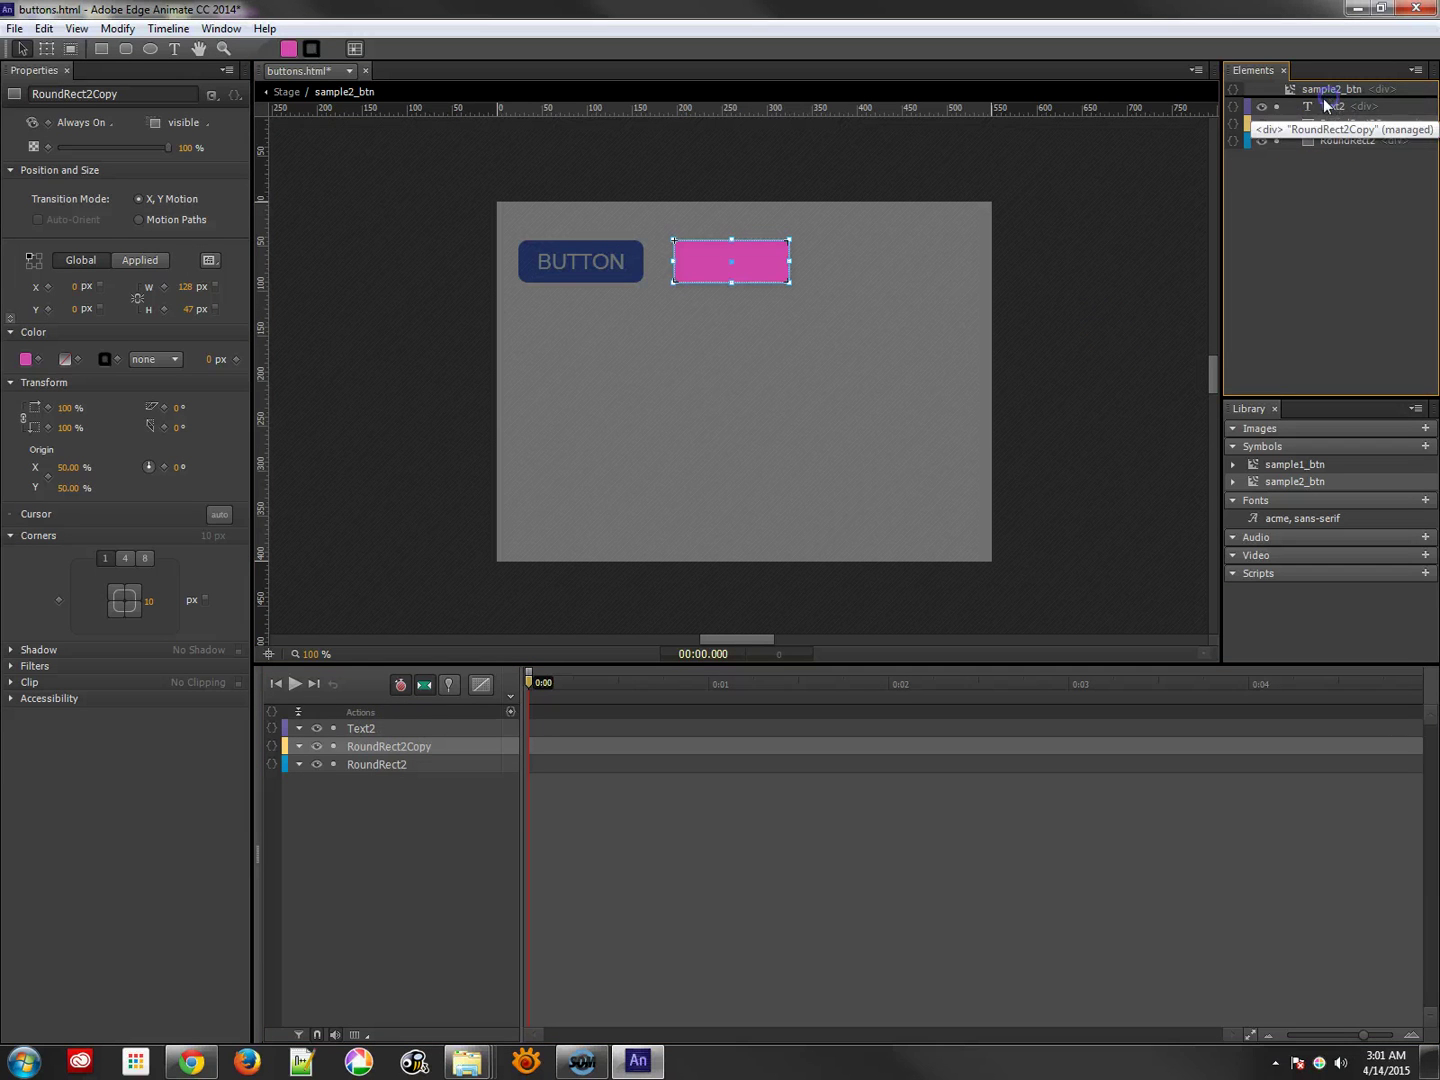
pyautogui.moveTo(1327, 105); pyautogui.dragTo(1328, 103)
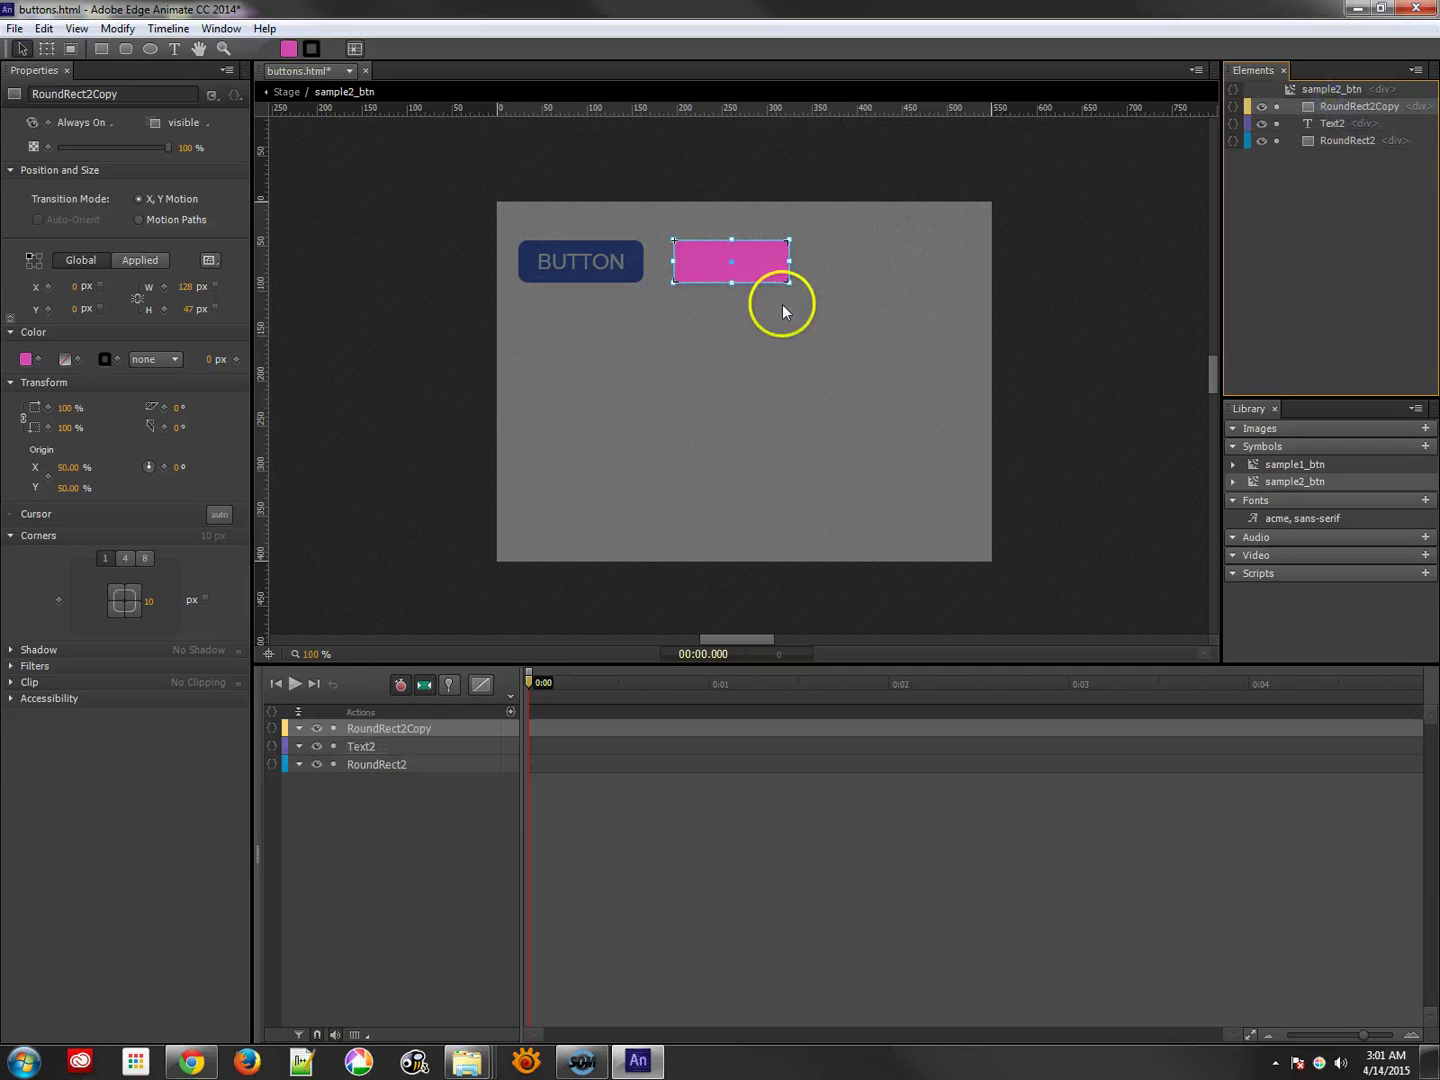
# Step: Rename the duplicated rectangle as inv_btn
pyautogui.doubleClick(378, 730)
pyautogui.write('in')
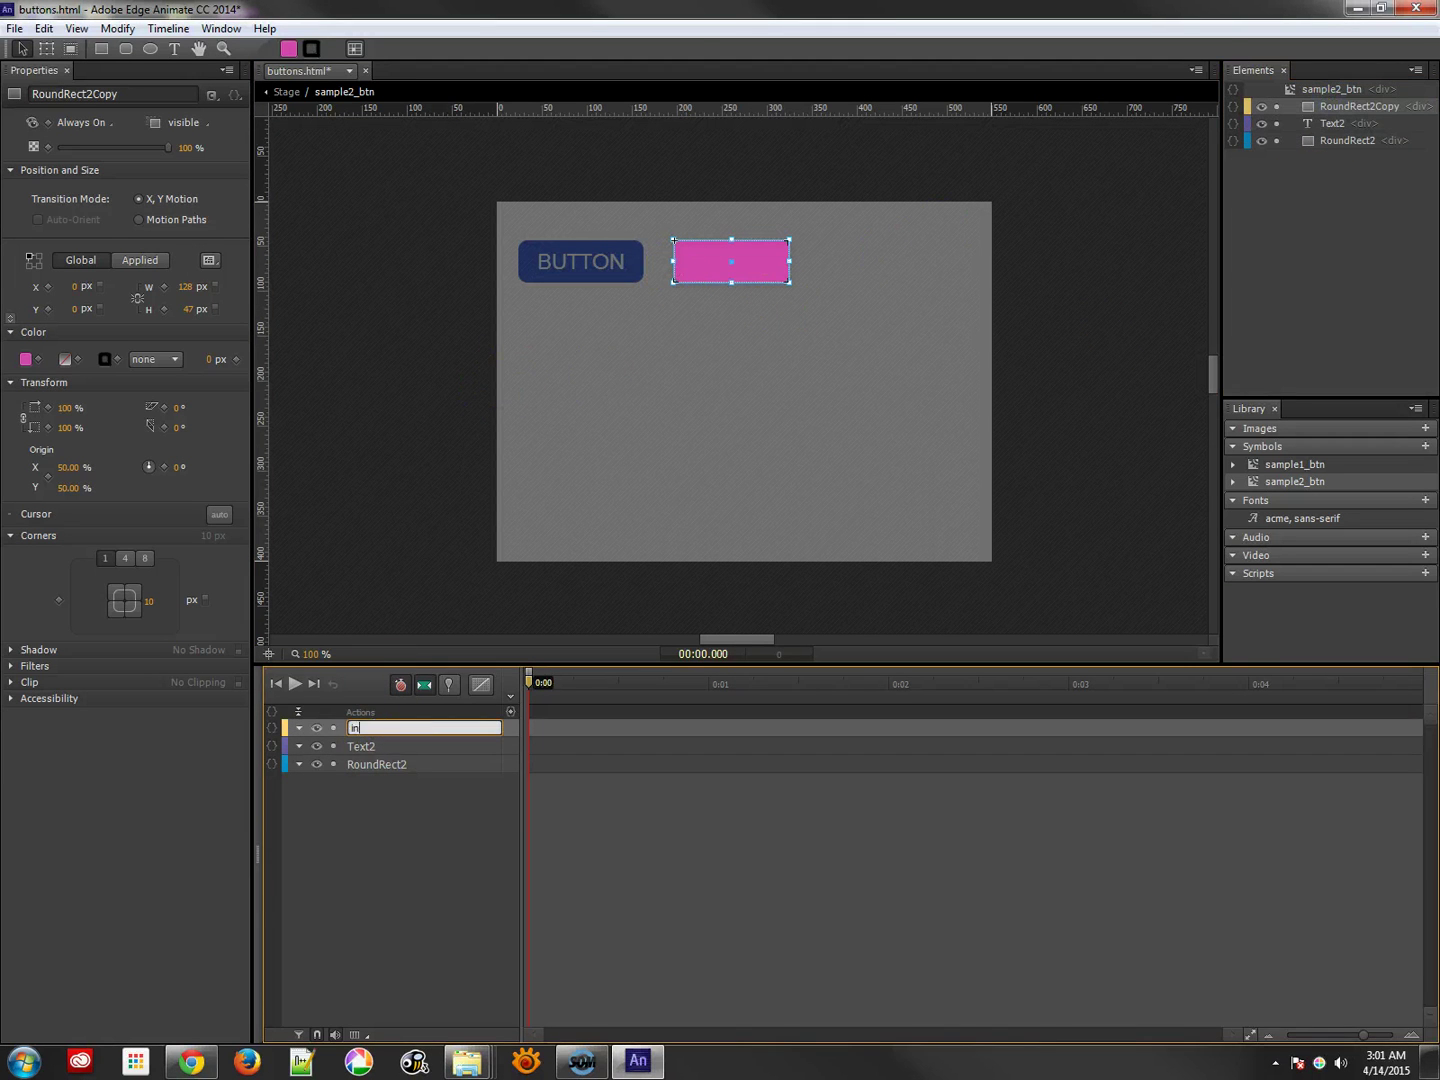
pyautogui.write('v_btn')
pyautogui.press('Return')
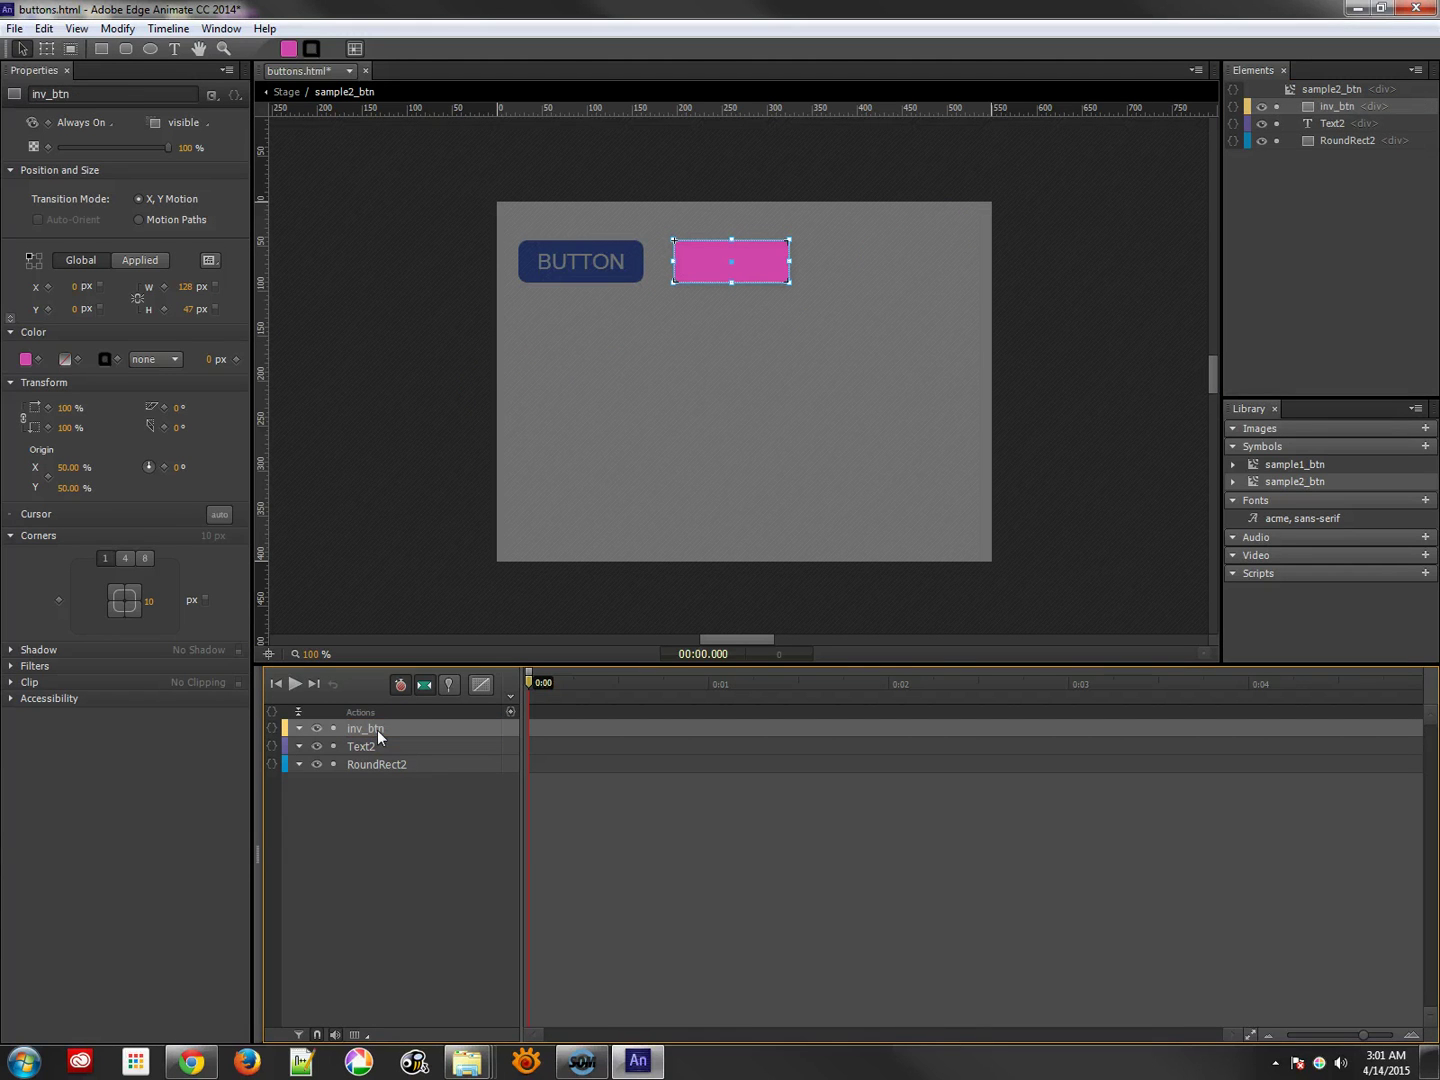
# Step: Give inv_btn the pointer cursor and set its opacity to 0%
pyautogui.click(220, 514)
pyautogui.click(300, 571)
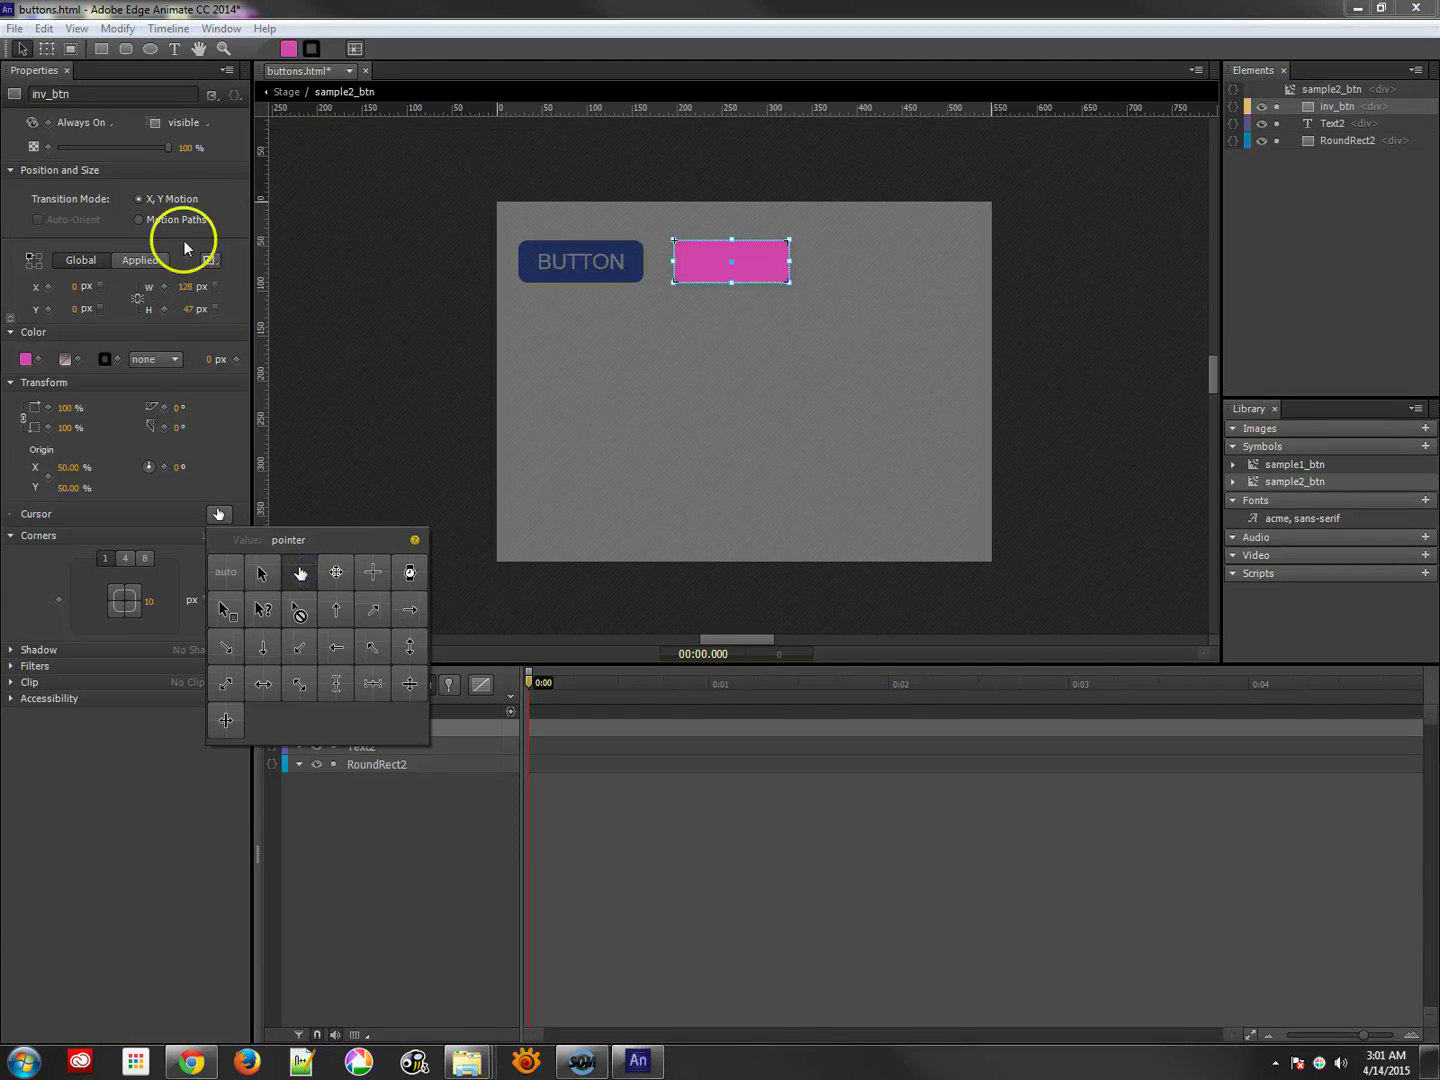
pyautogui.click(166, 148)
pyautogui.moveTo(72, 148); pyautogui.dragTo(22, 150)
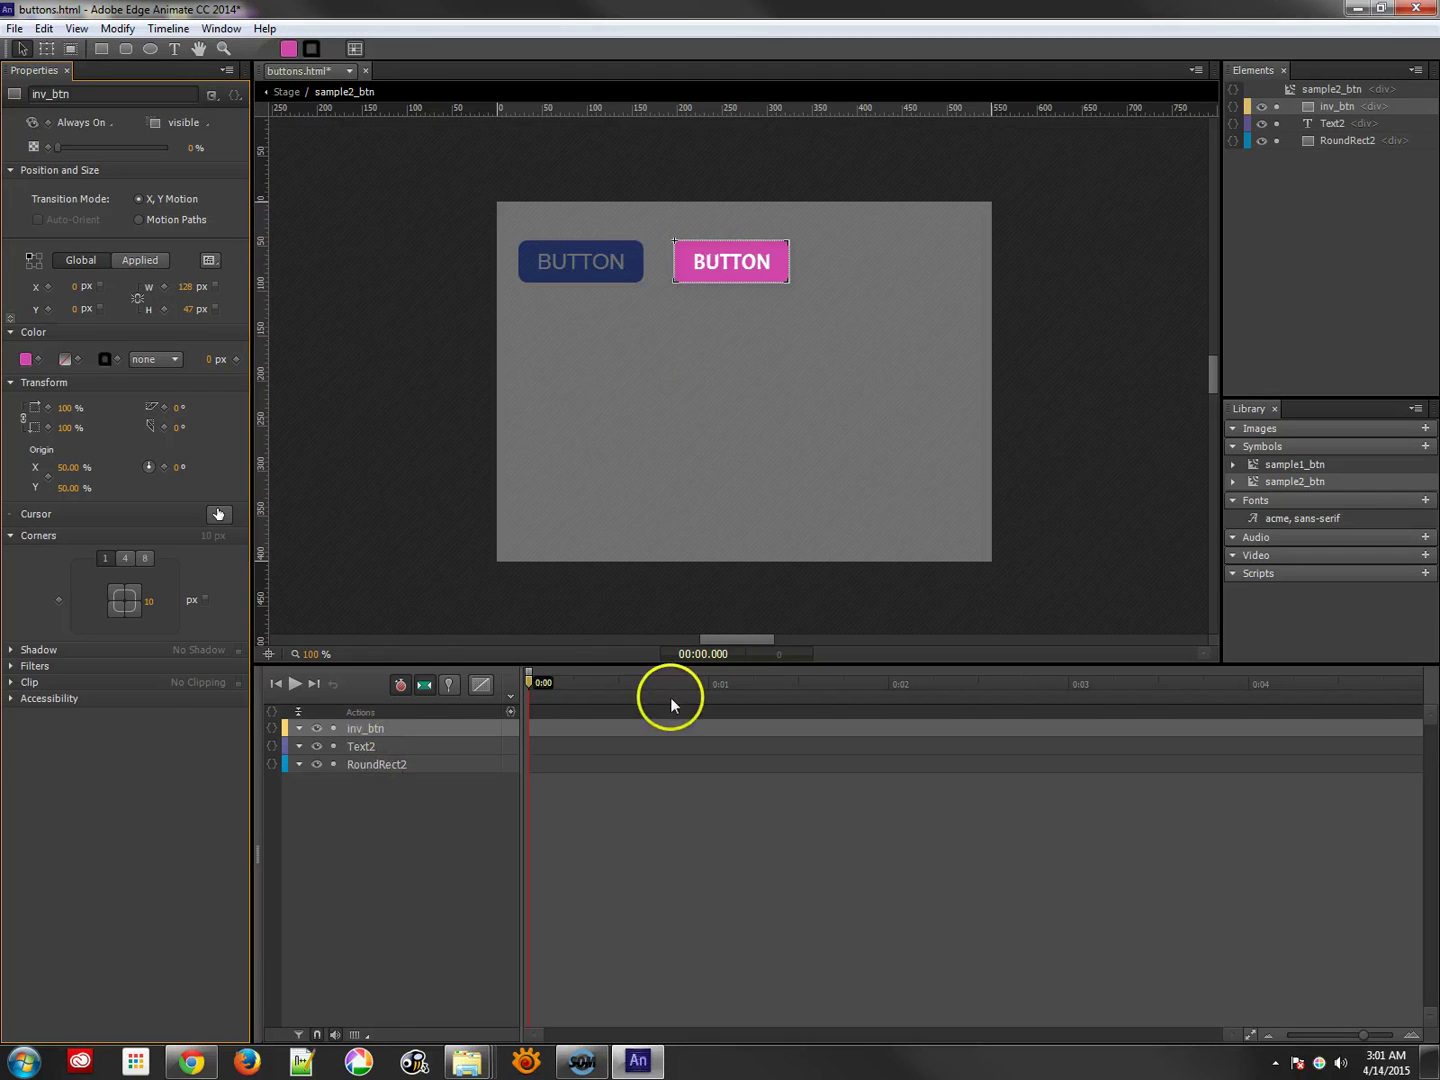
# Step: With RoundRect2 selected, set the playhead at 0:00.250 and the Pin at 0:00 for a transition
pyautogui.click(598, 685)
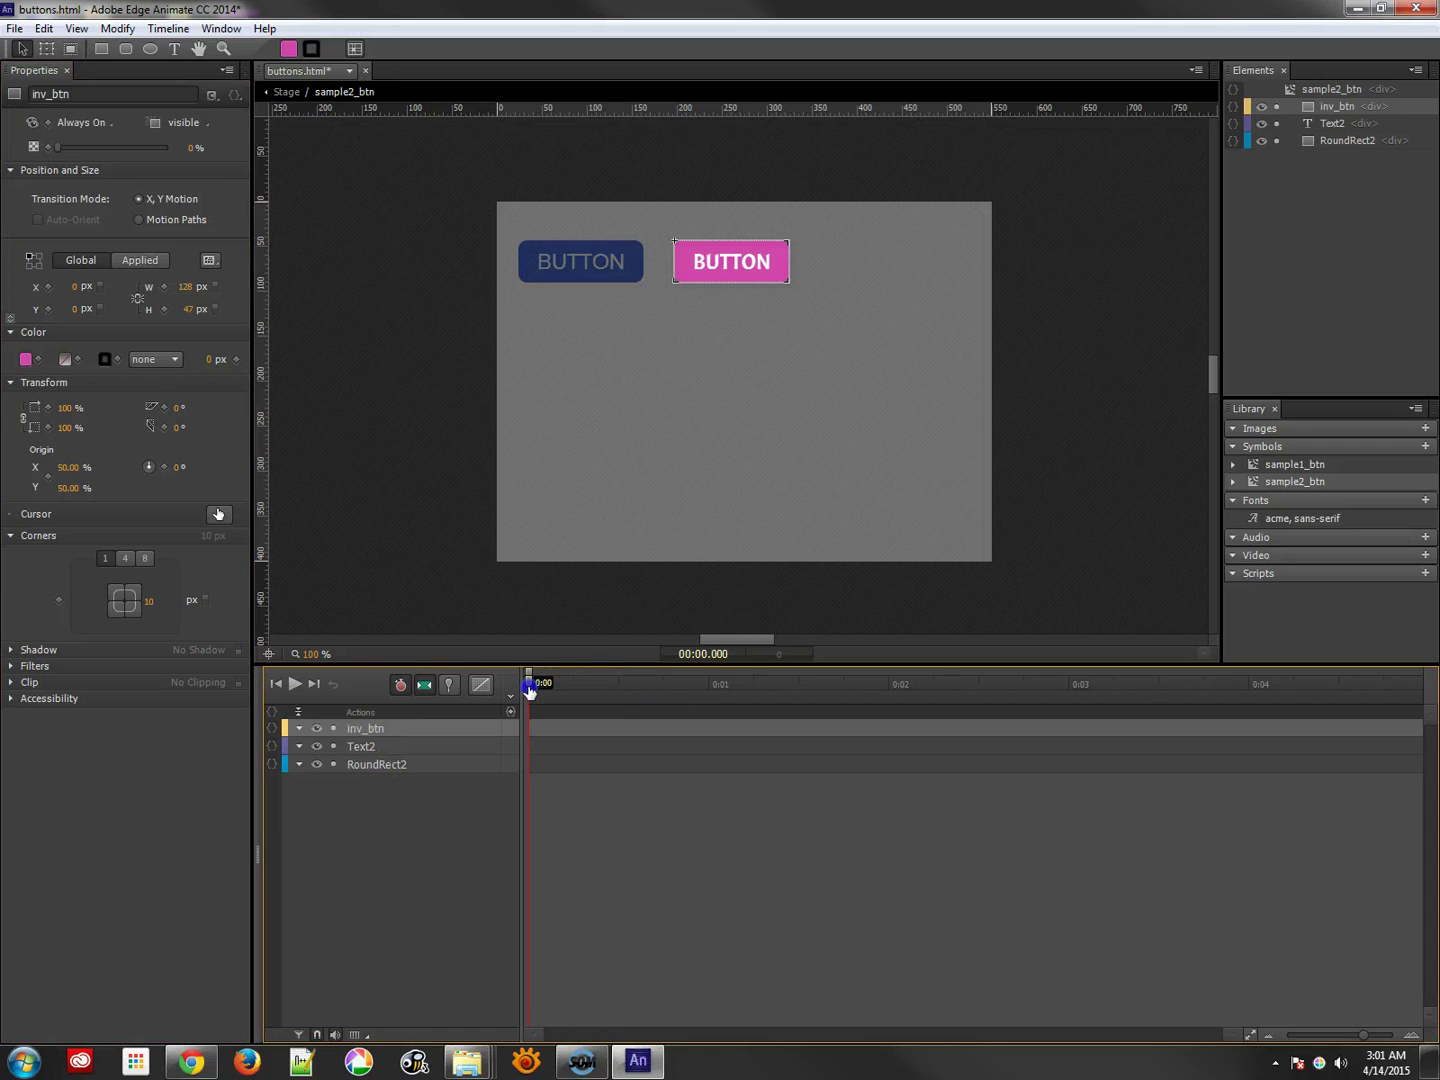
pyautogui.moveTo(527, 690); pyautogui.dragTo(574, 690)
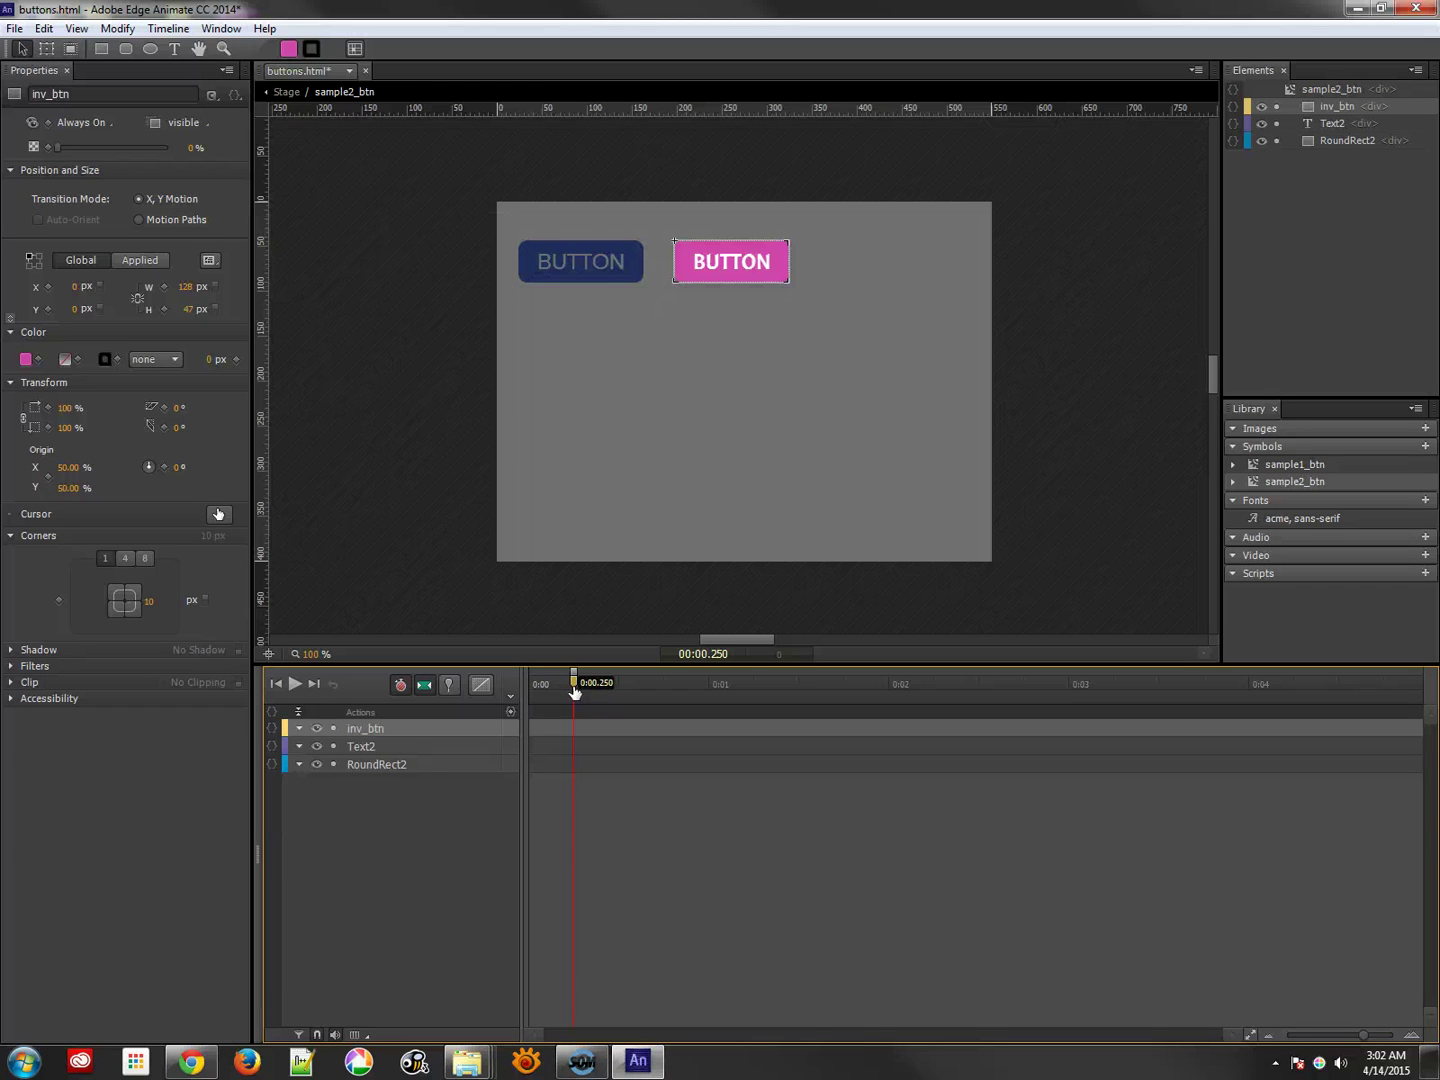
pyautogui.click(401, 767)
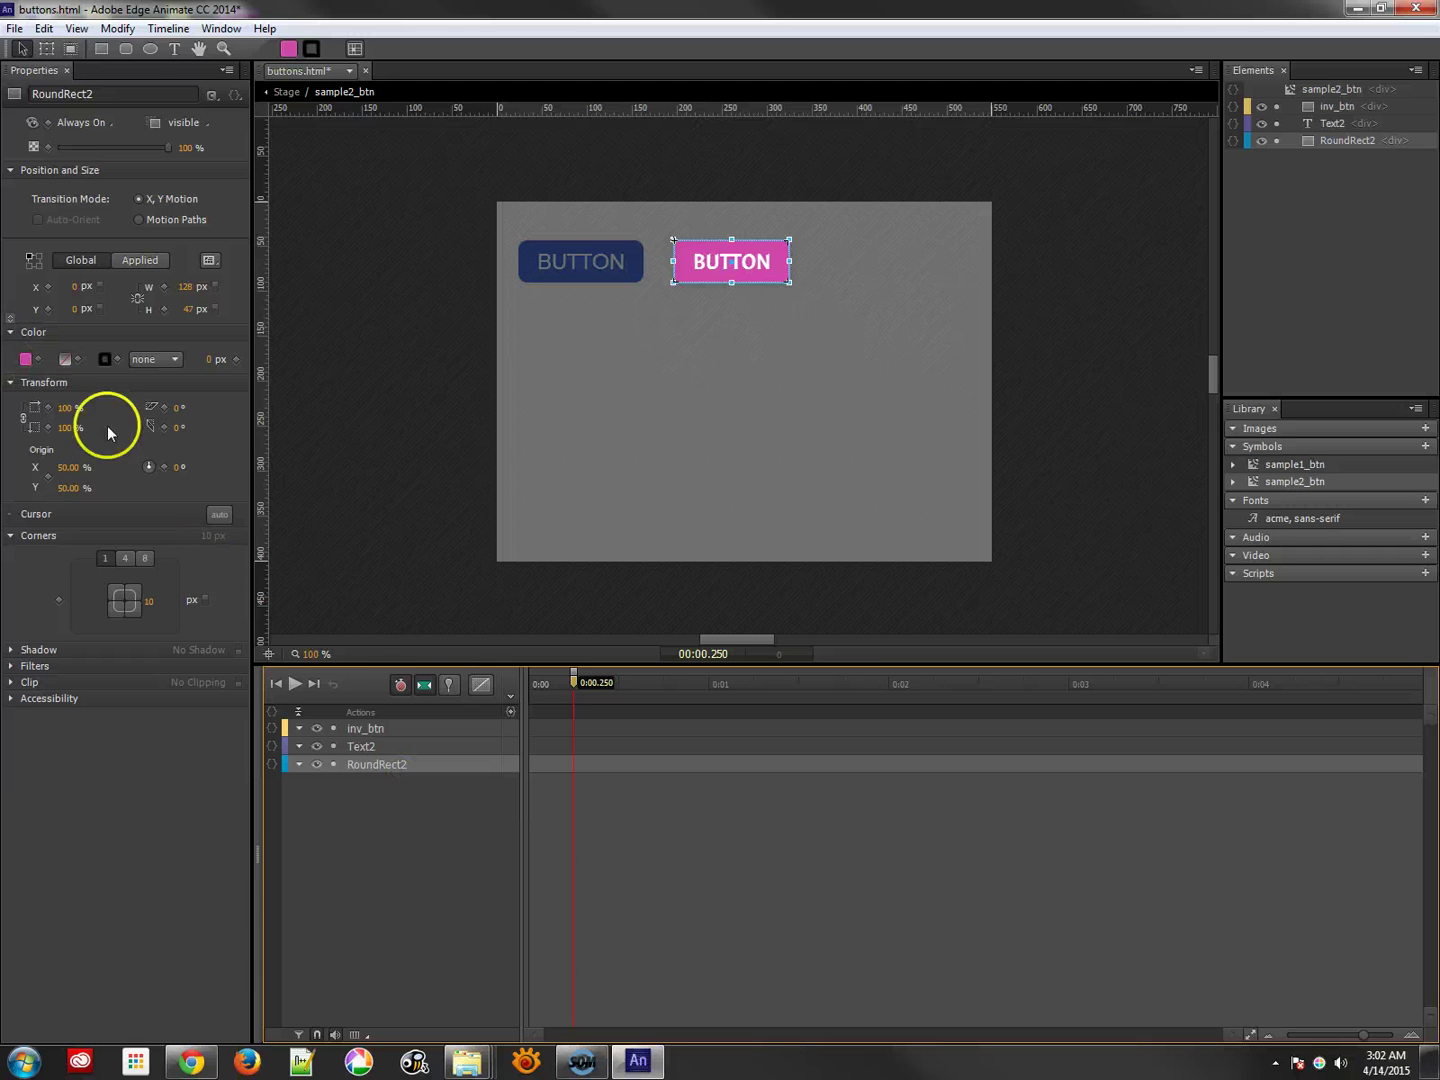
pyautogui.click(446, 686)
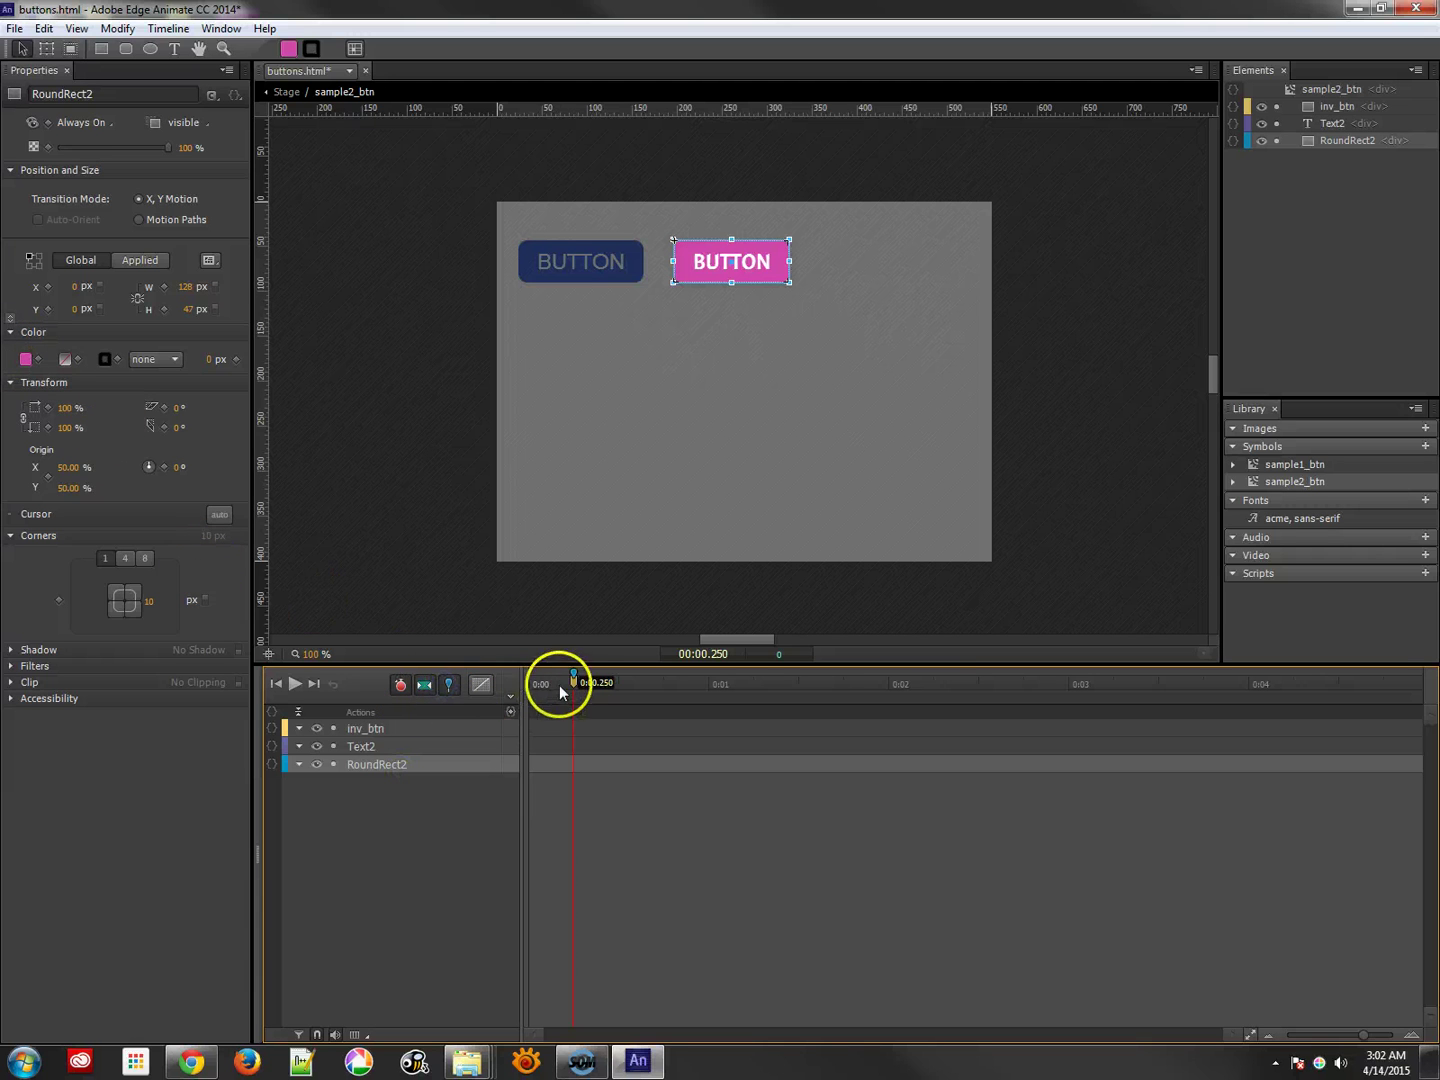
pyautogui.moveTo(571, 679); pyautogui.dragTo(531, 678)
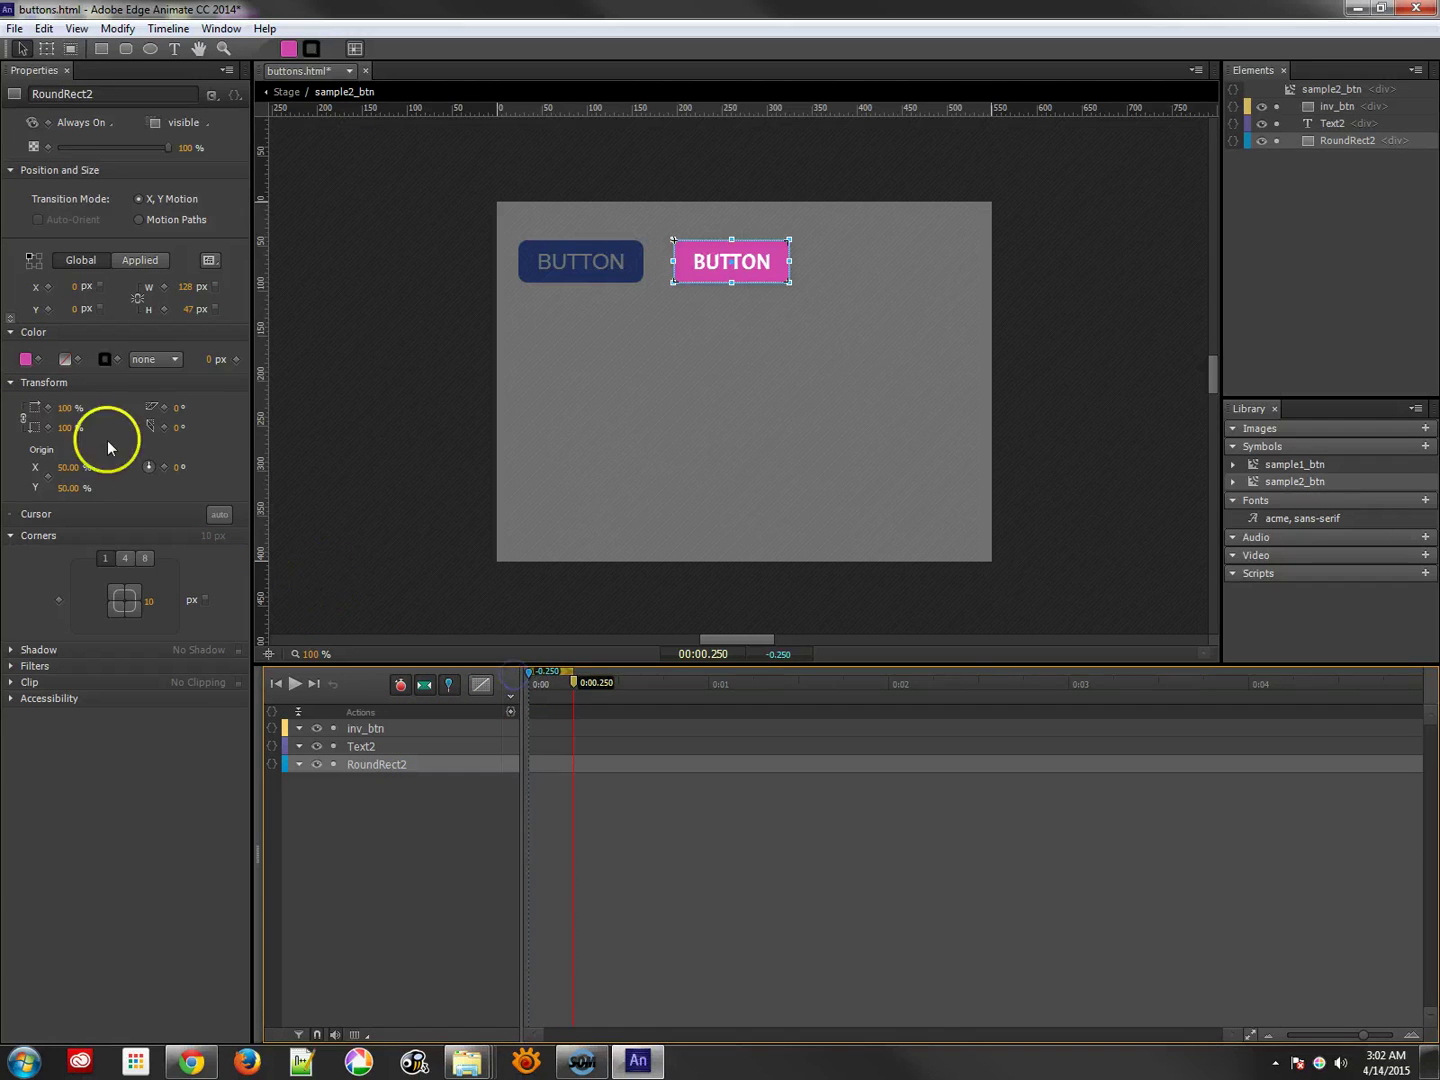
# Step: Change RoundRect2's background color to blue, rgba(71,118,209,1.00), creating a color transition from 0:00 to 0:00.250
pyautogui.click(26, 359)
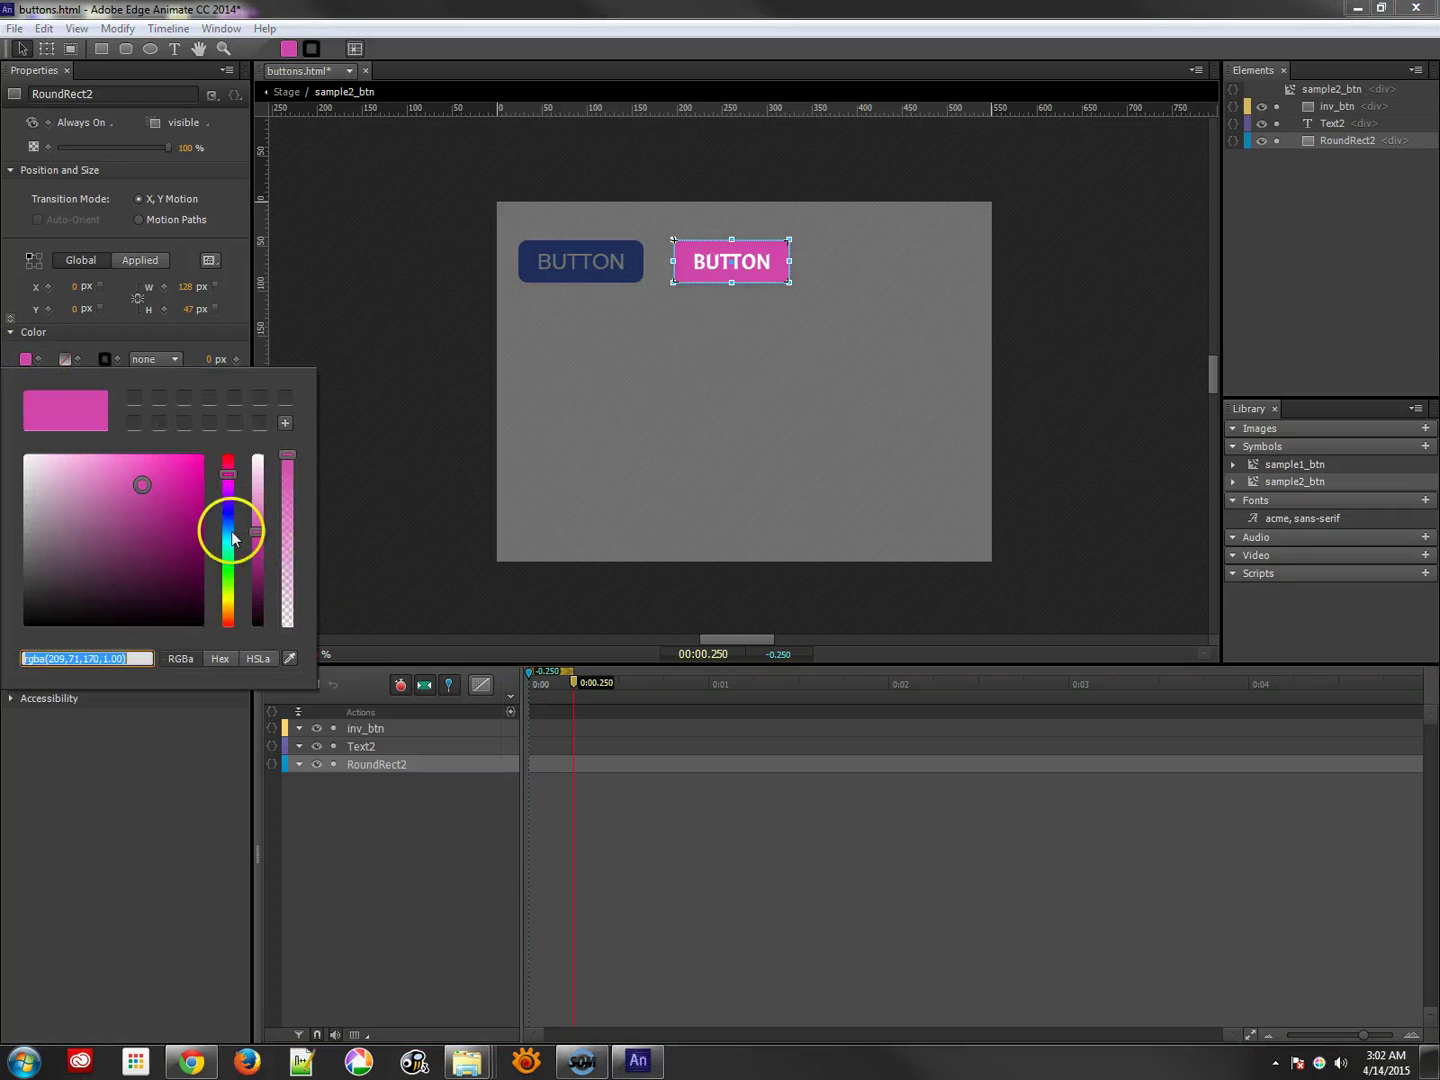
pyautogui.moveTo(228, 474); pyautogui.dragTo(230, 523)
pyautogui.click(285, 675)
pyautogui.click(517, 813)
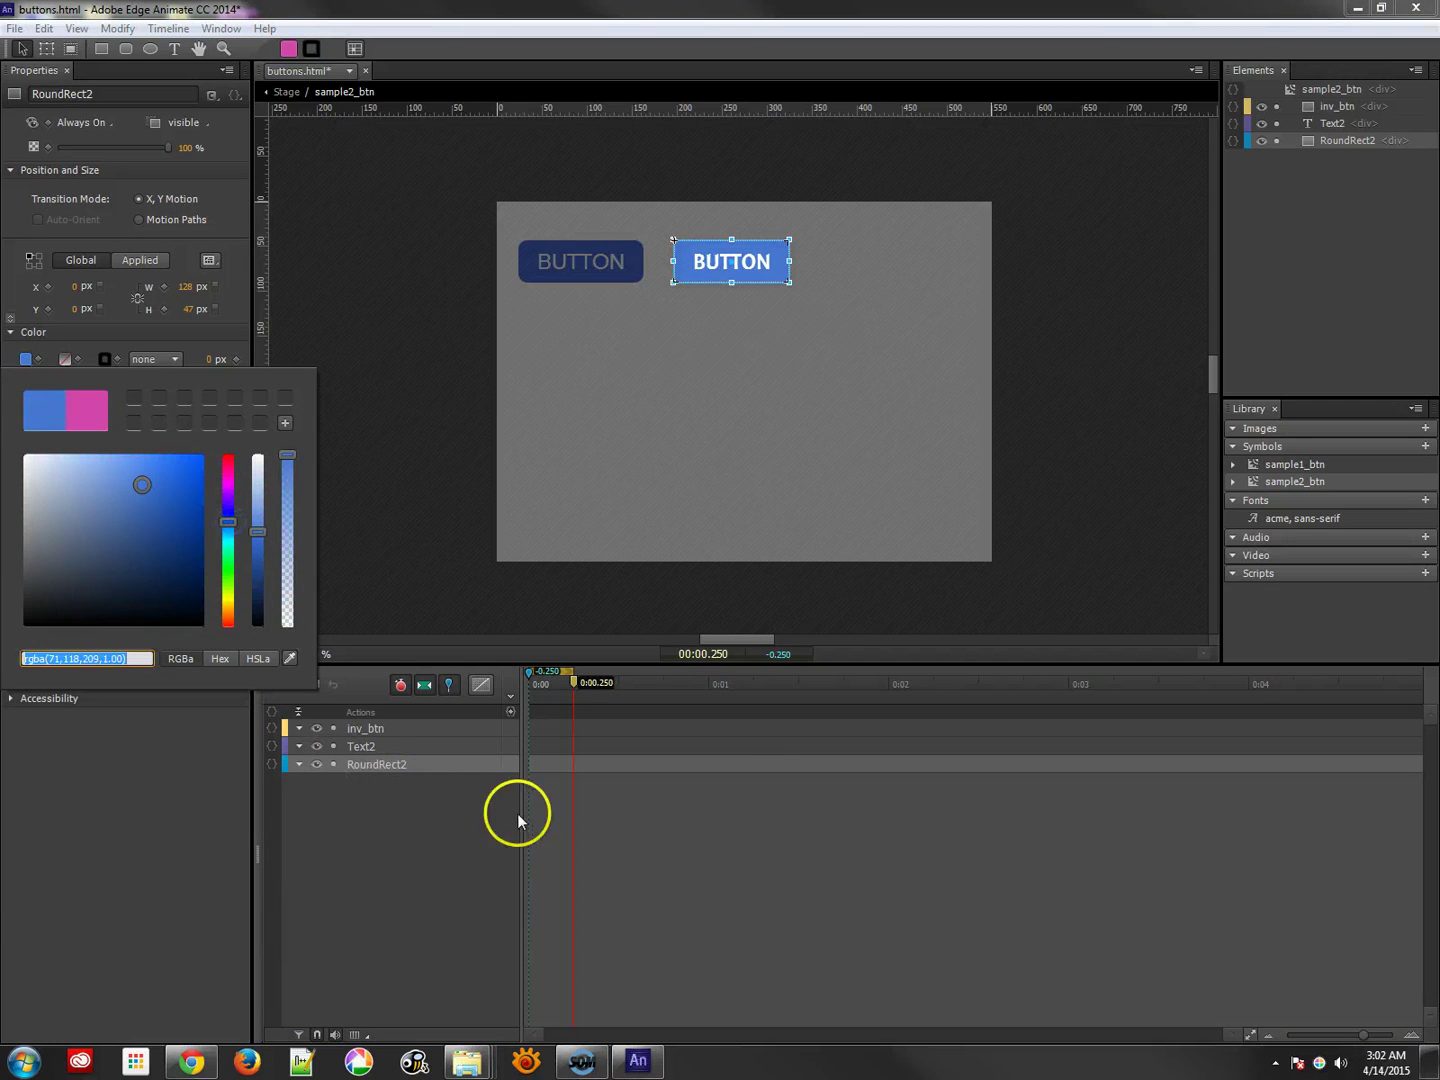
pyautogui.moveTo(572, 689)
pyautogui.mouseDown()
pyautogui.moveTo(532, 683)
pyautogui.moveTo(573, 690)
pyautogui.mouseUp()
pyautogui.click(547, 781)
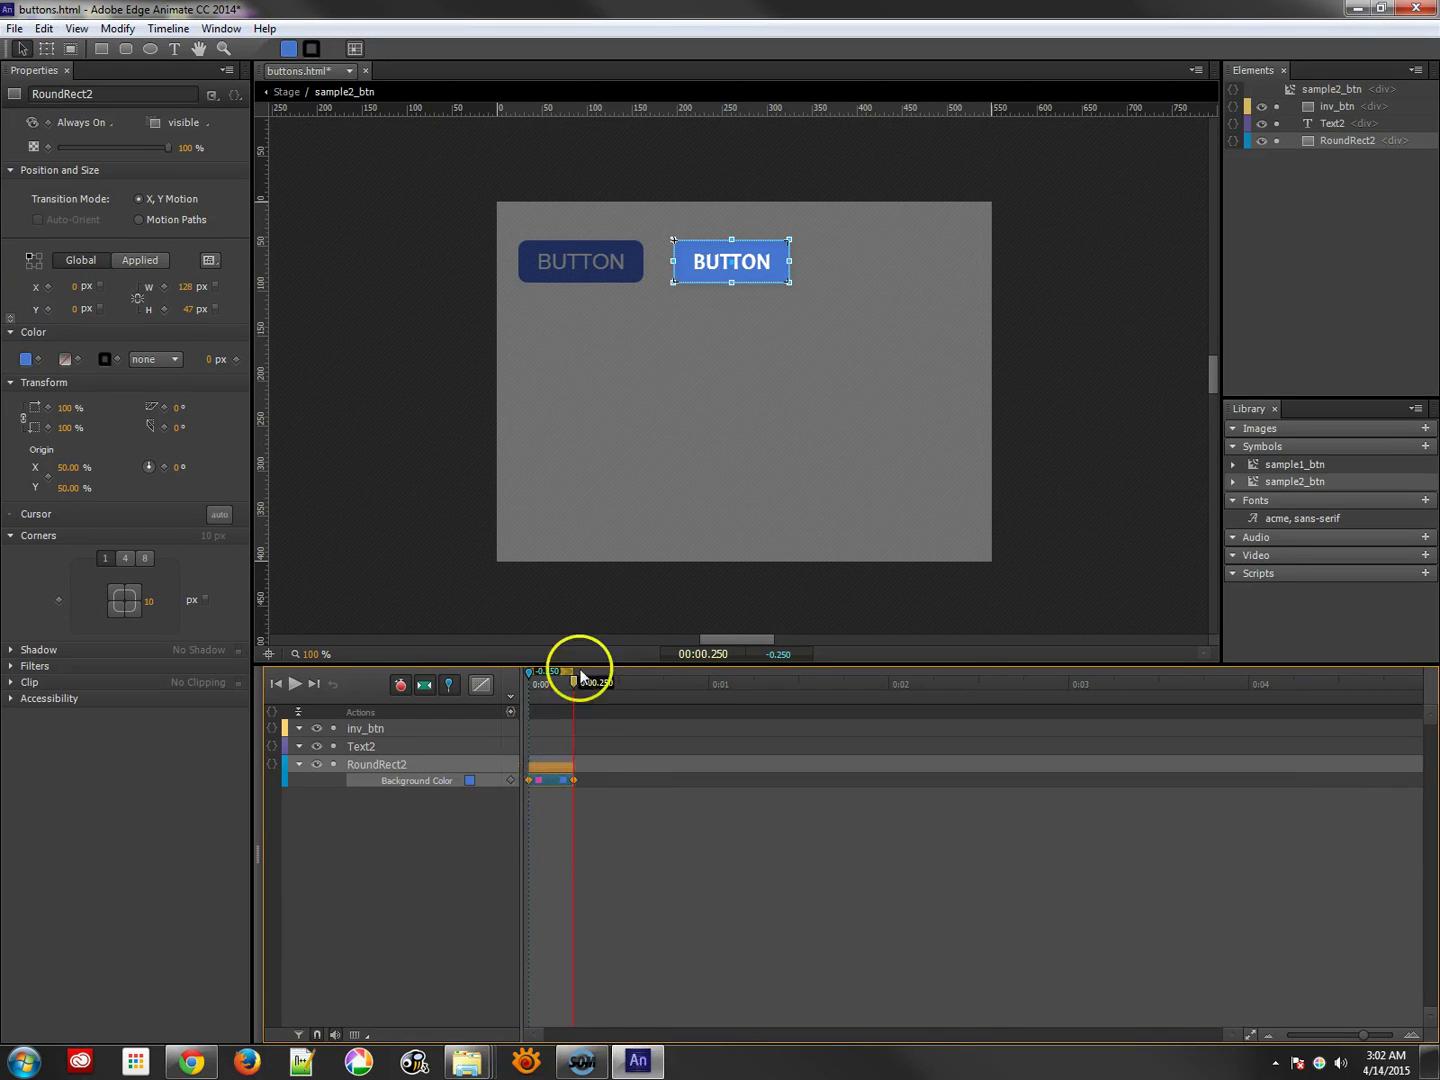
# Step: Scrub back to 0:00.105 and invert RoundRect2's background color transition
pyautogui.moveTo(573, 688)
pyautogui.mouseDown()
pyautogui.moveTo(509, 698)
pyautogui.moveTo(571, 700)
pyautogui.moveTo(547, 700)
pyautogui.mouseUp()
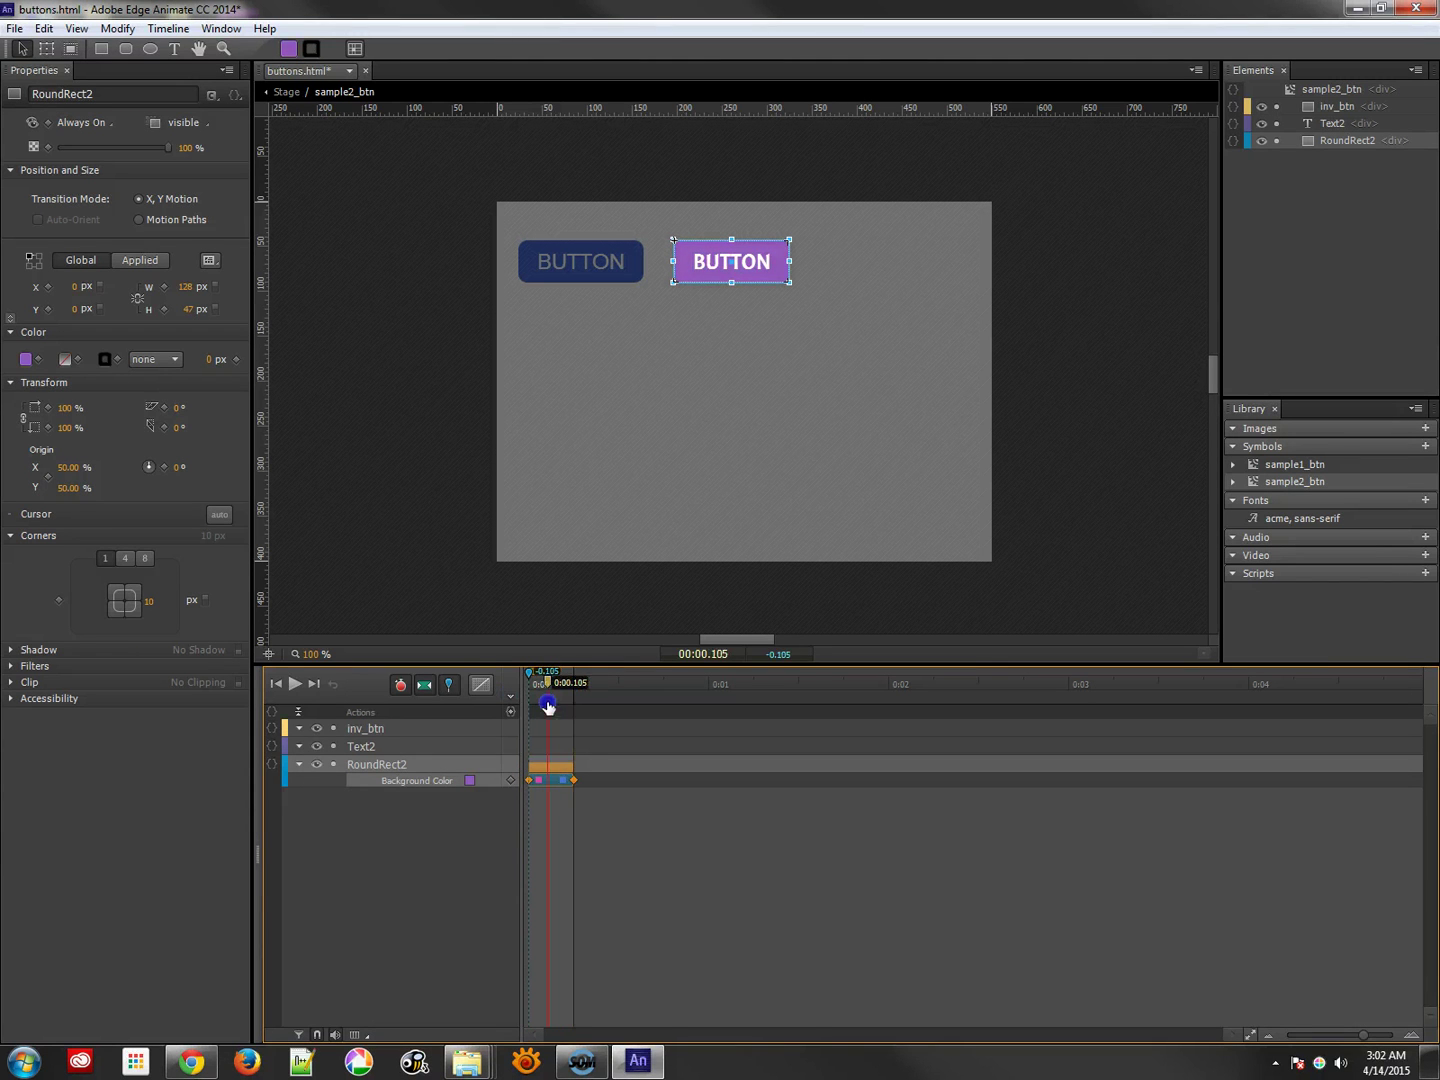
pyautogui.rightClick(558, 783)
pyautogui.click(612, 941)
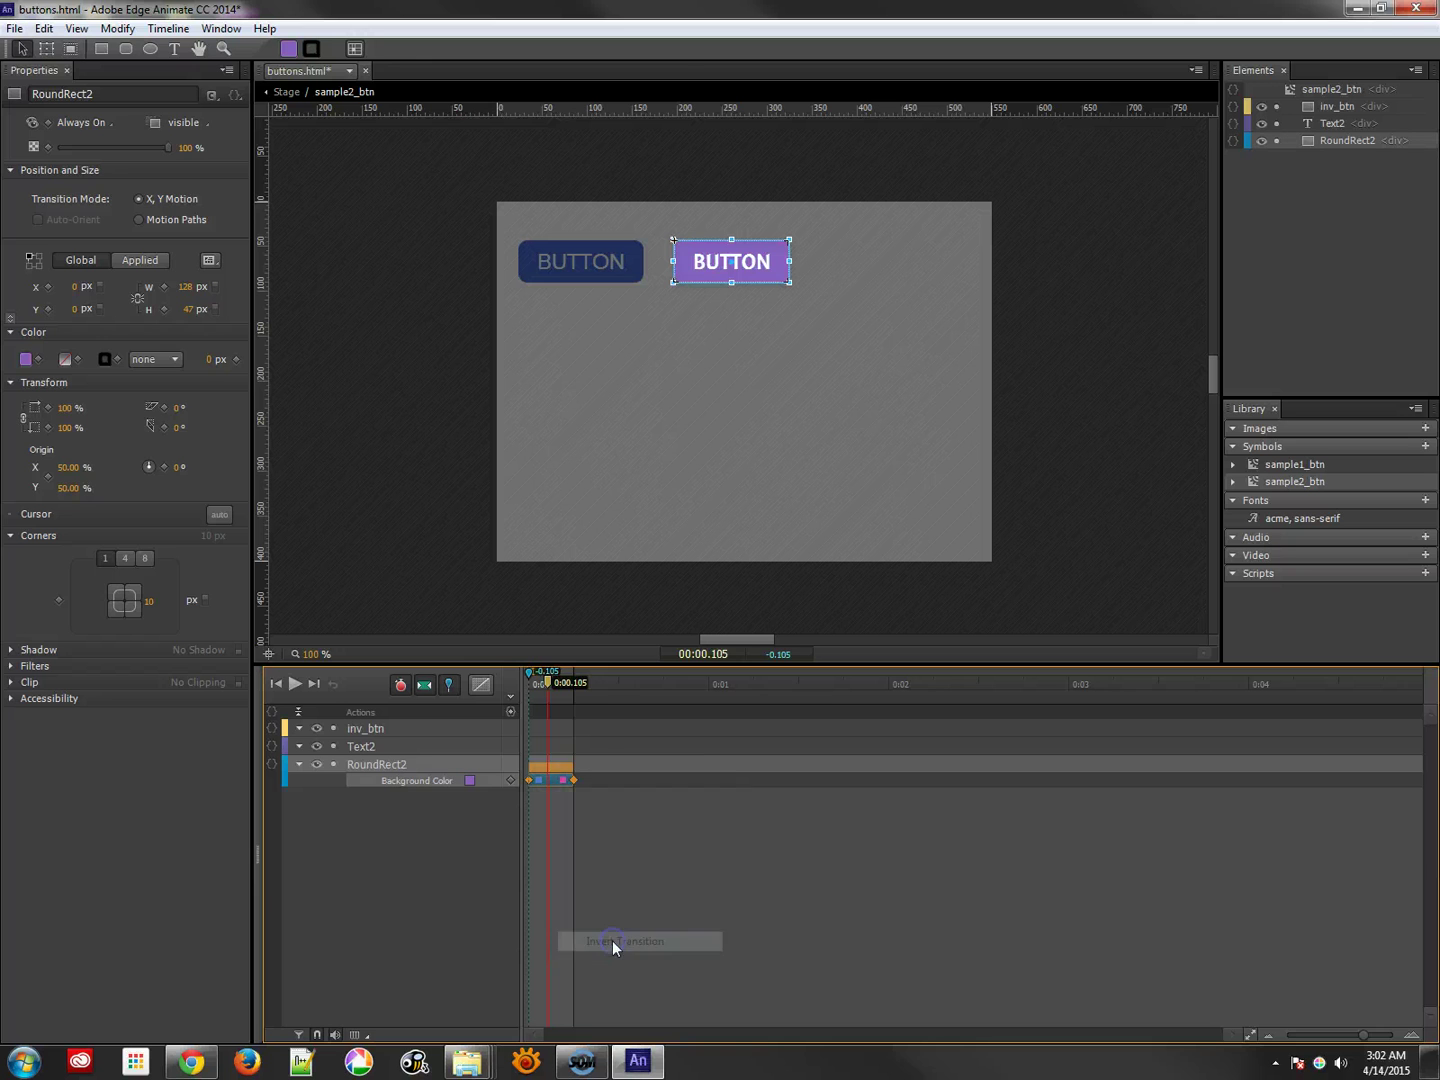
# Step: Turn off the Pin and add a trigger at 0:00.250 on sample2_btn's timeline that runs sym.stop()
pyautogui.moveTo(545, 681)
pyautogui.mouseDown()
pyautogui.moveTo(509, 686)
pyautogui.moveTo(571, 697)
pyautogui.mouseUp()
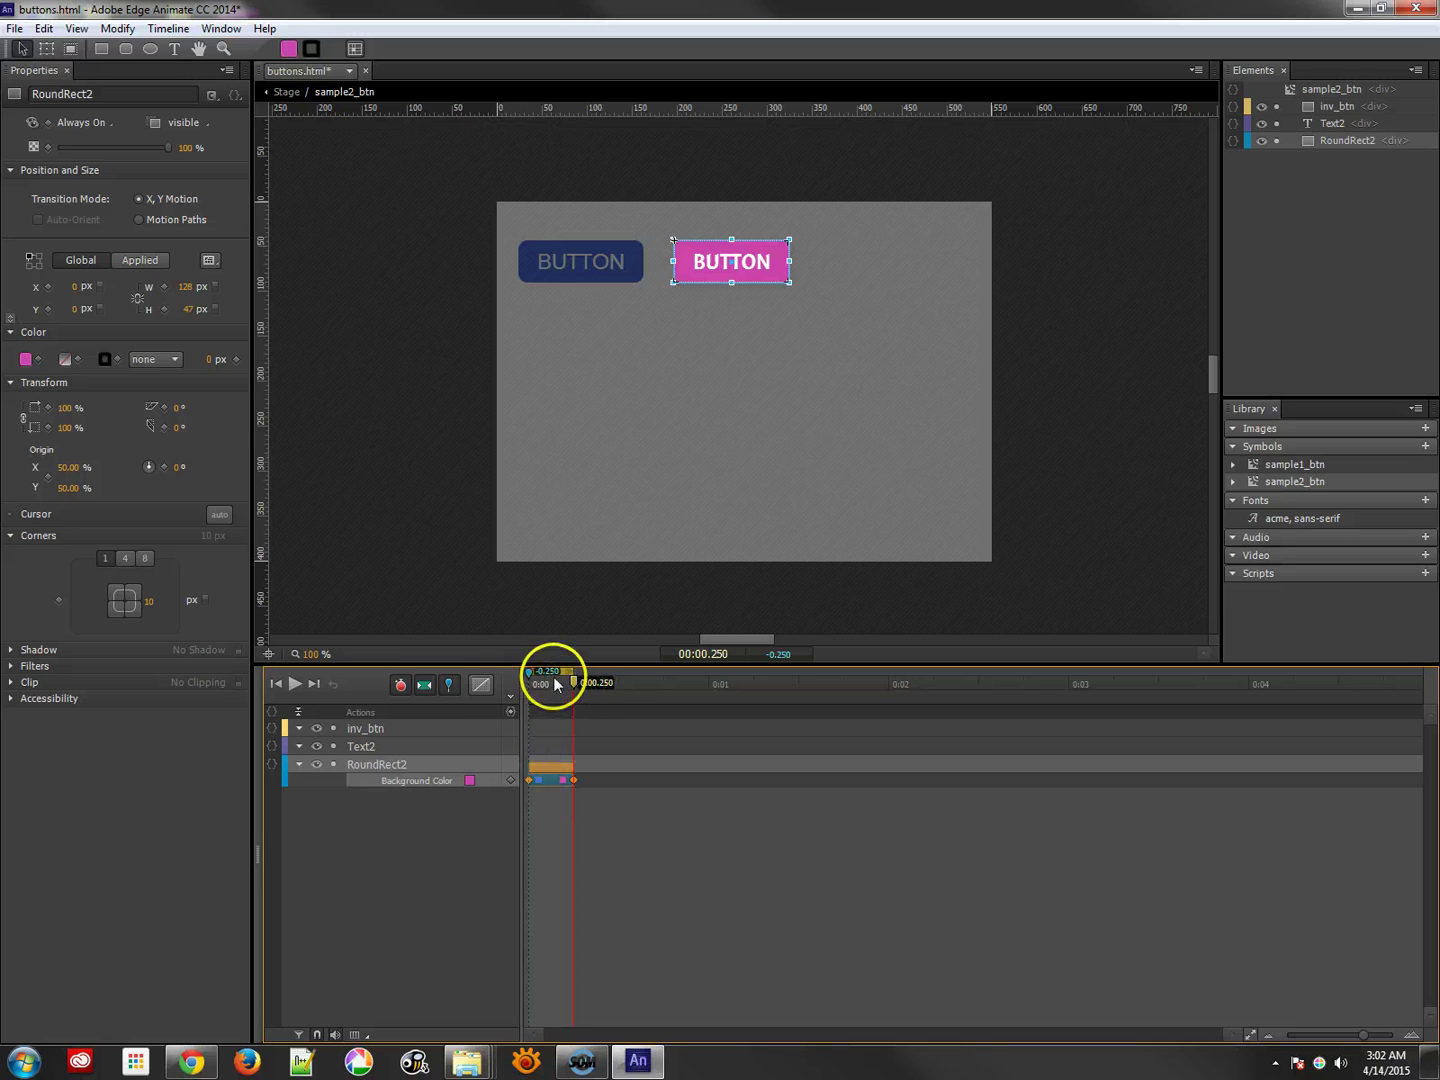
pyautogui.click(449, 684)
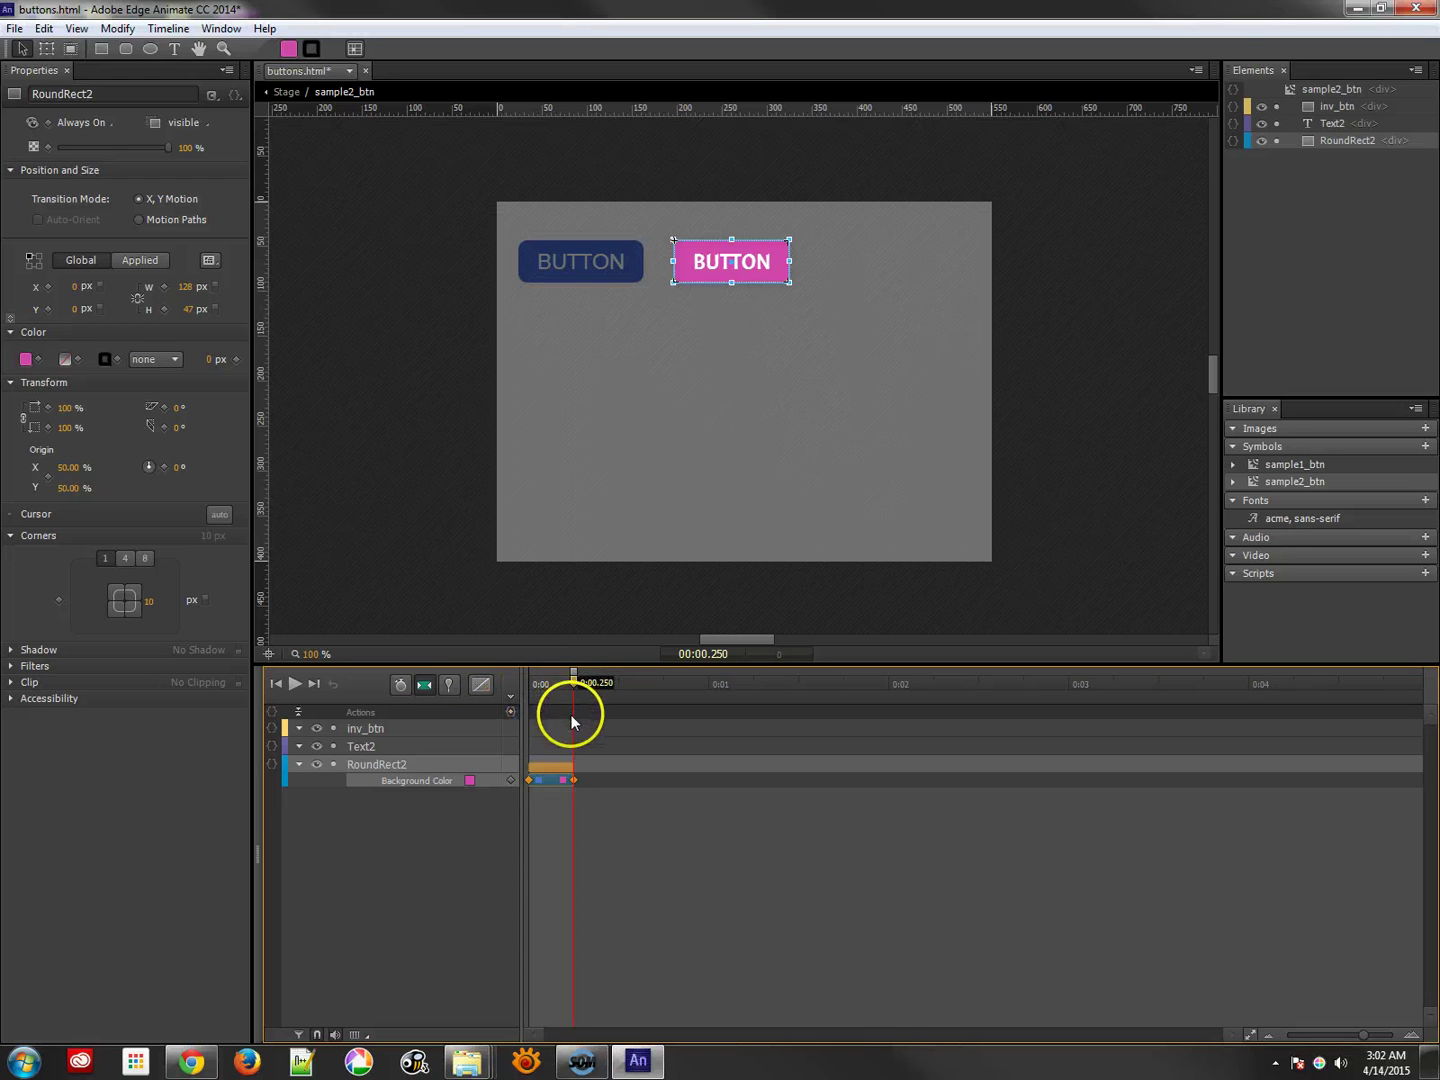
pyautogui.click(511, 711)
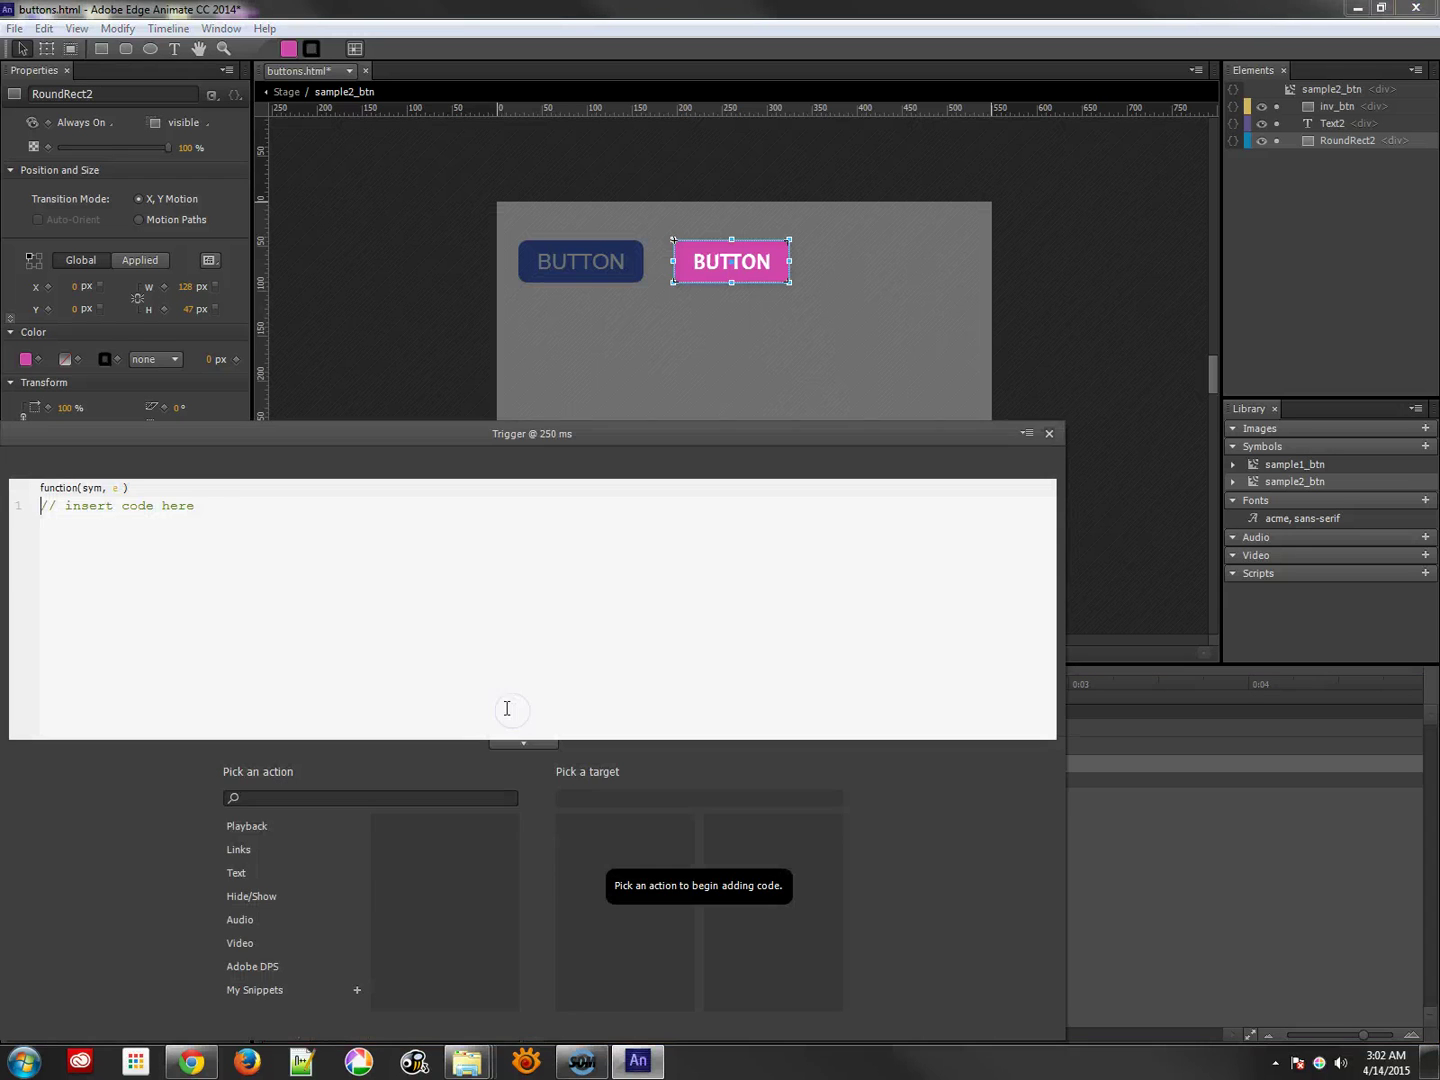
pyautogui.moveTo(244, 436); pyautogui.dragTo(335, 388)
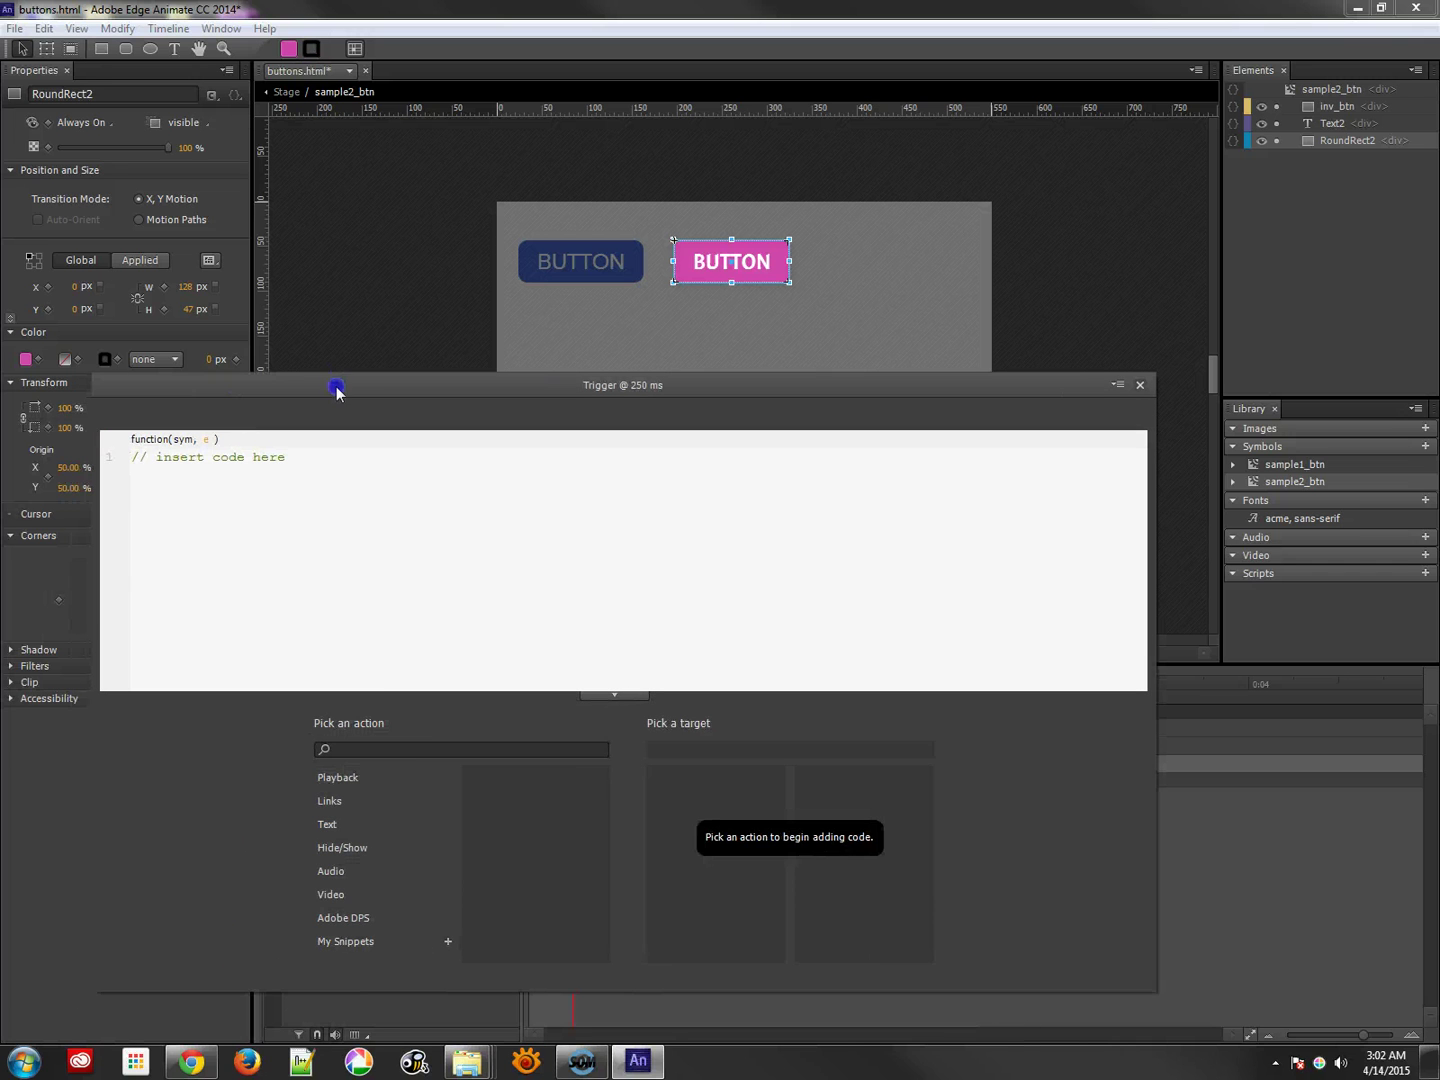
pyautogui.click(330, 778)
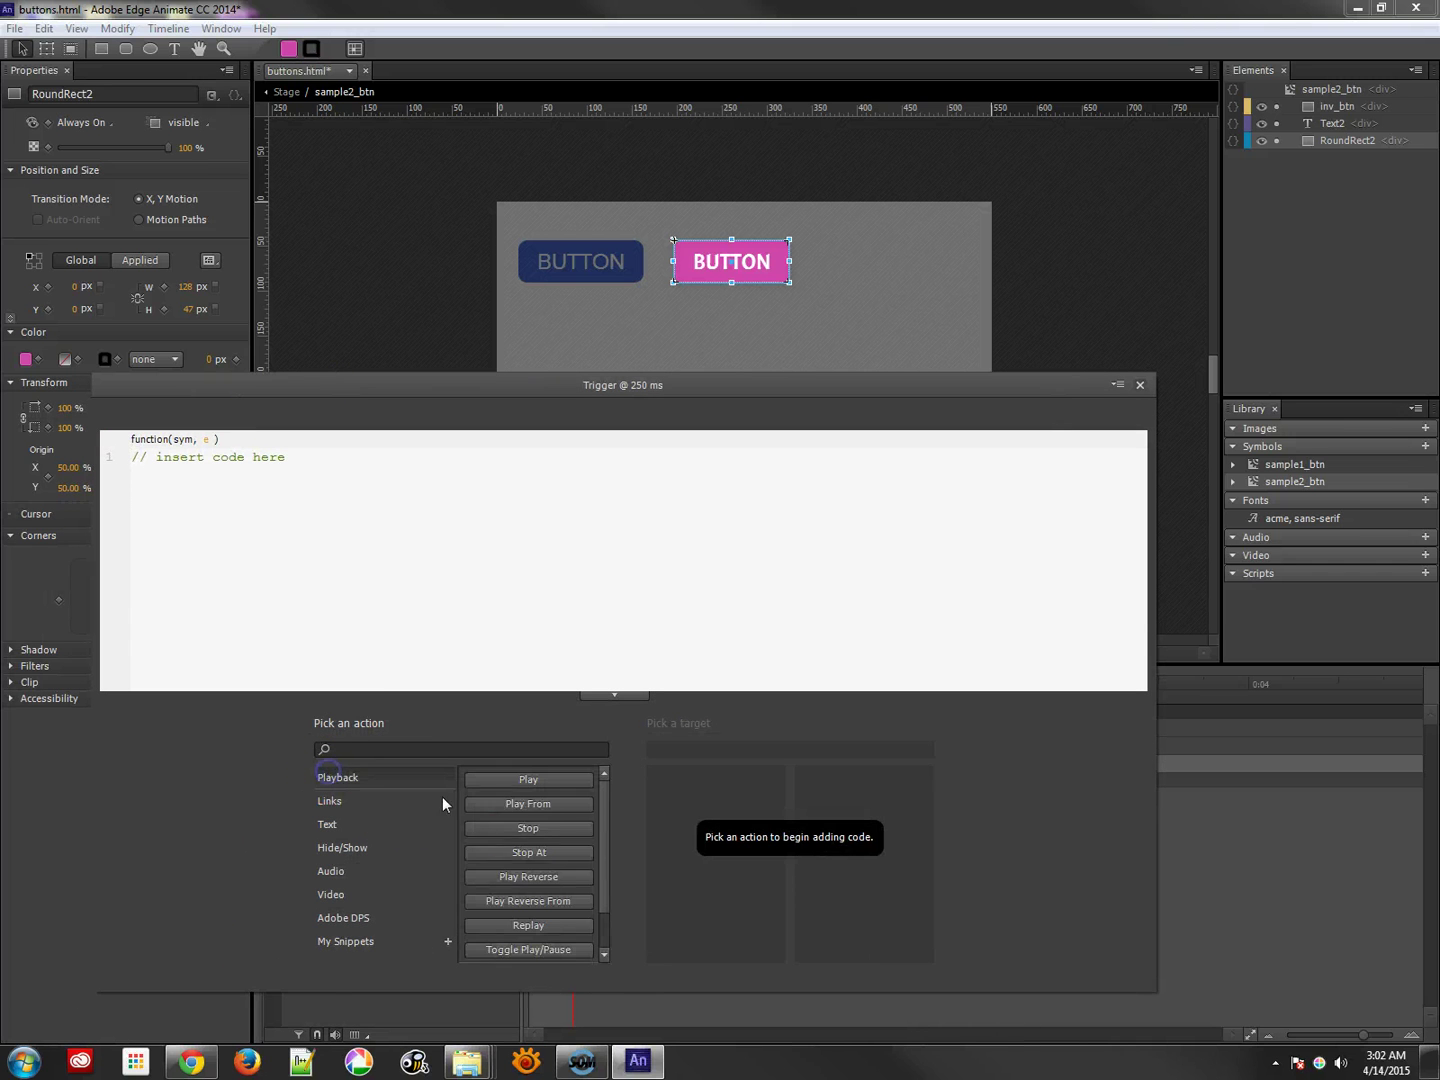
pyautogui.click(525, 830)
pyautogui.click(680, 805)
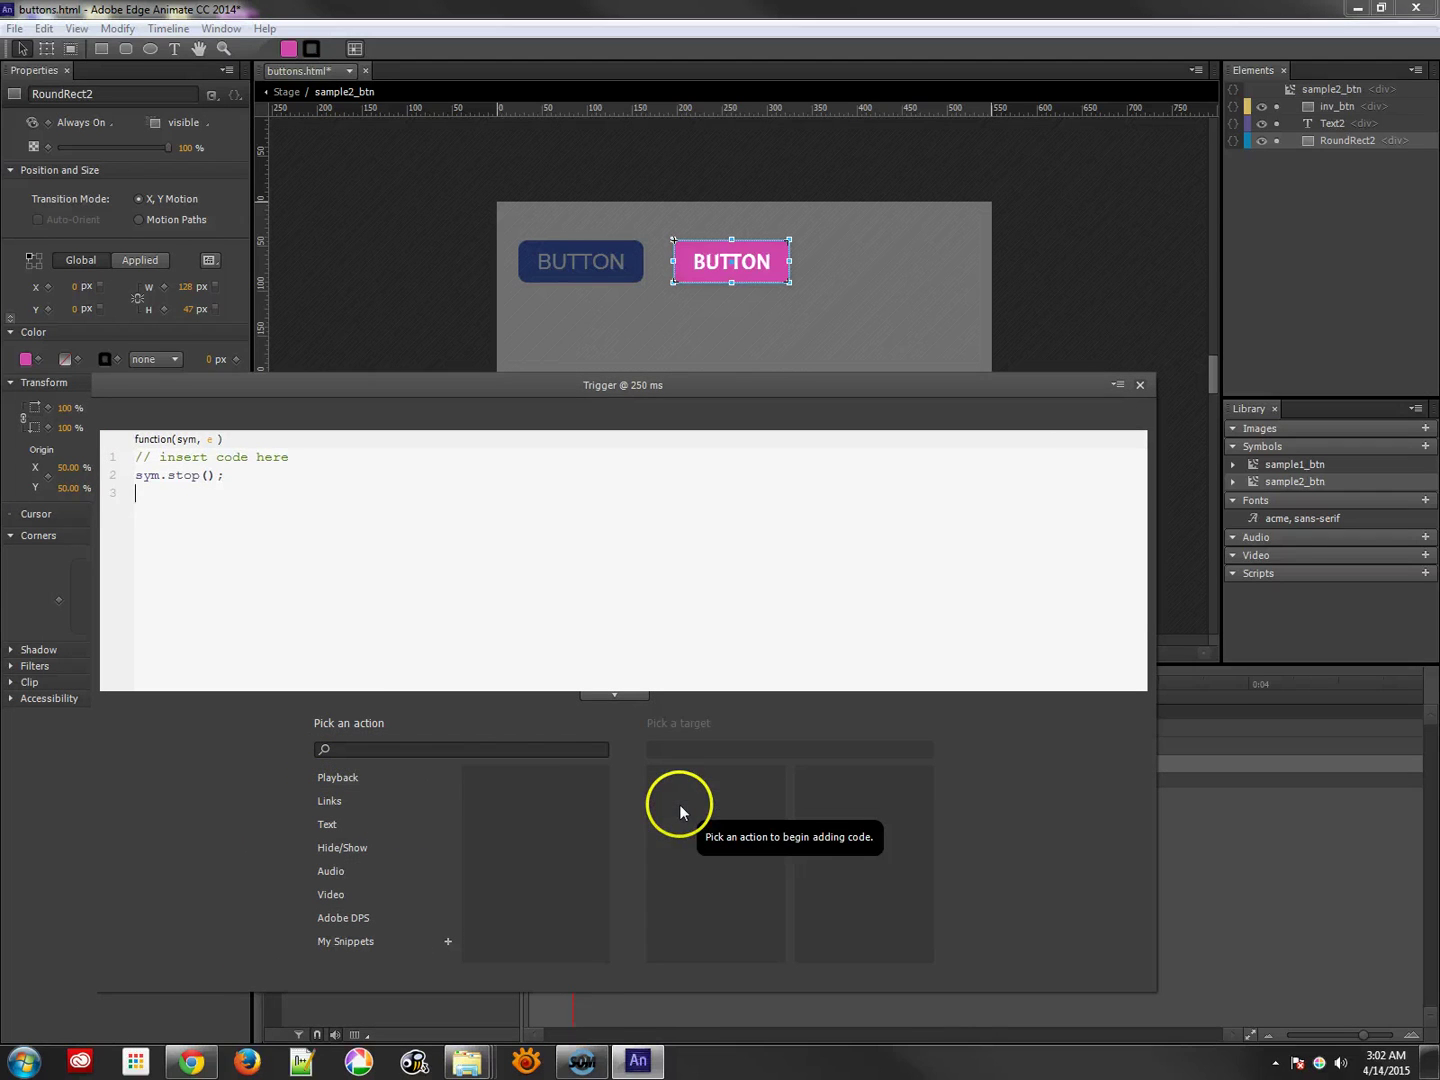
pyautogui.tripleClick(186, 482)
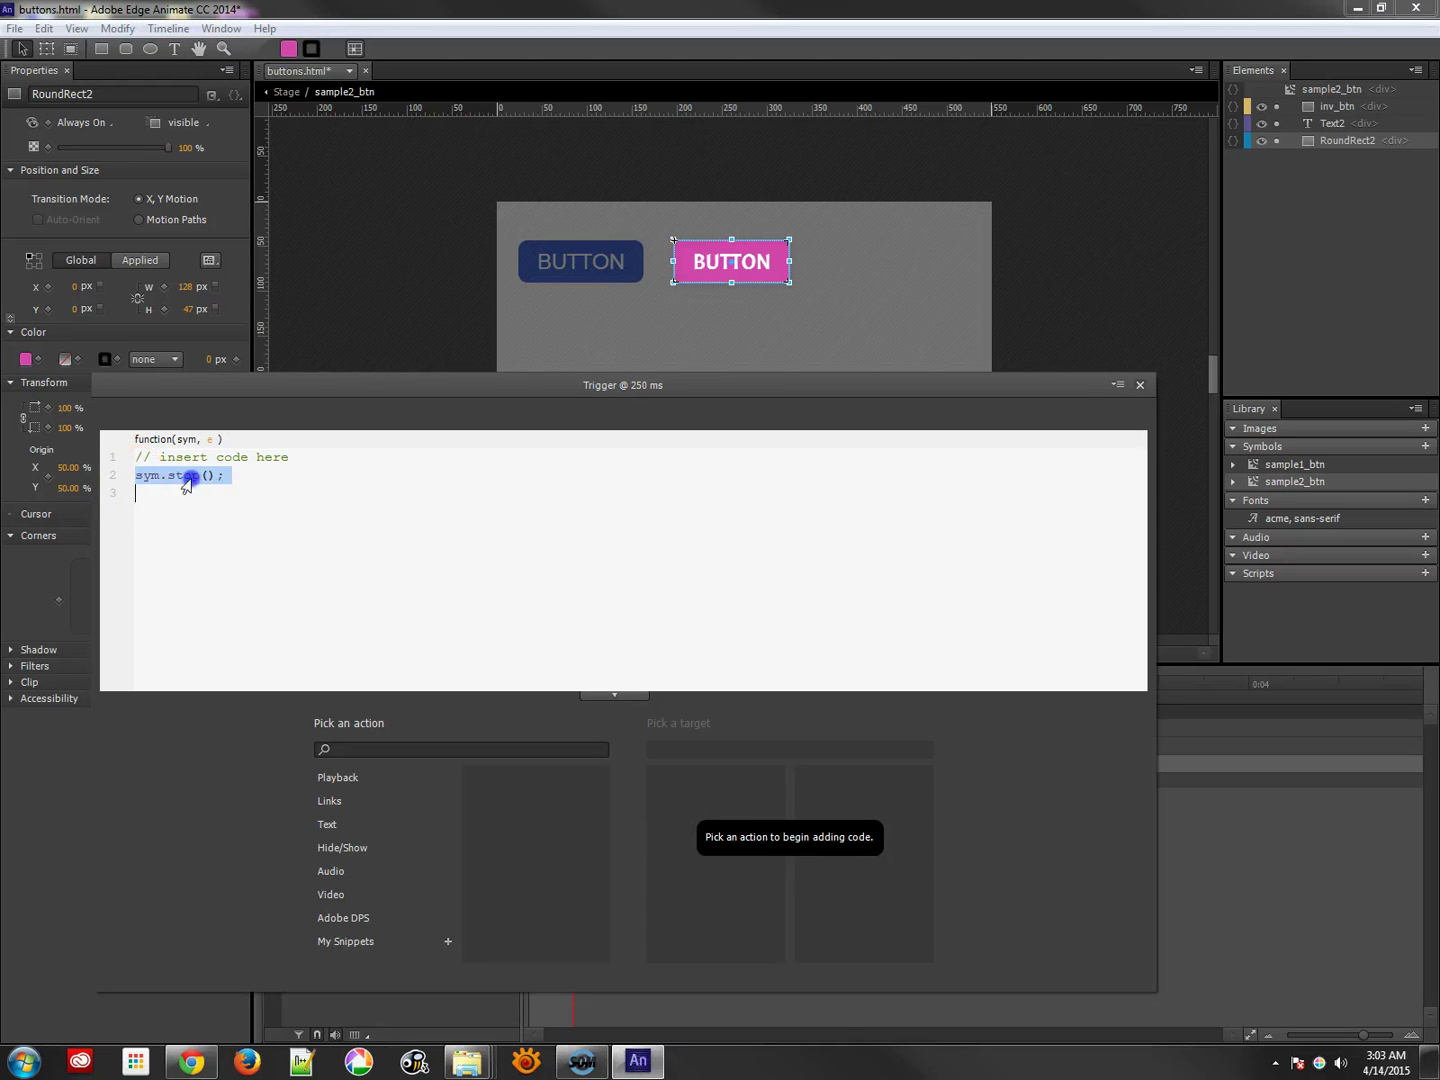
pyautogui.click(1139, 384)
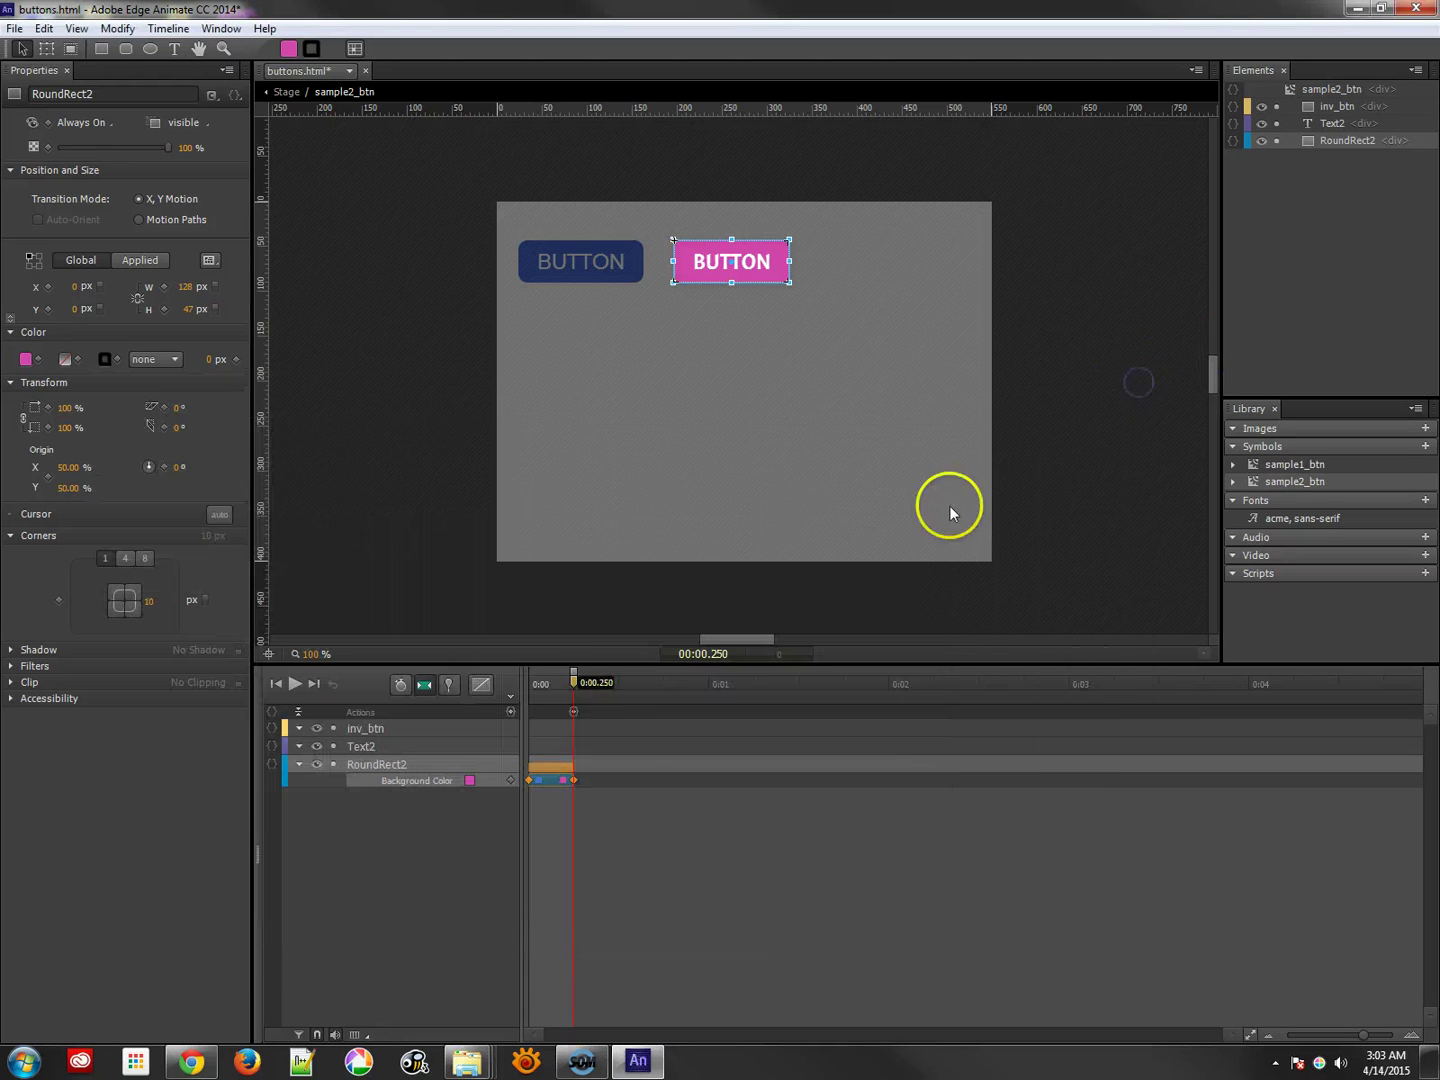
# Step: Return to the Stage and add a Stop playback command to sample2_btn at 0:00
pyautogui.moveTo(571, 685)
pyautogui.mouseDown()
pyautogui.moveTo(499, 689)
pyautogui.moveTo(576, 701)
pyautogui.mouseUp()
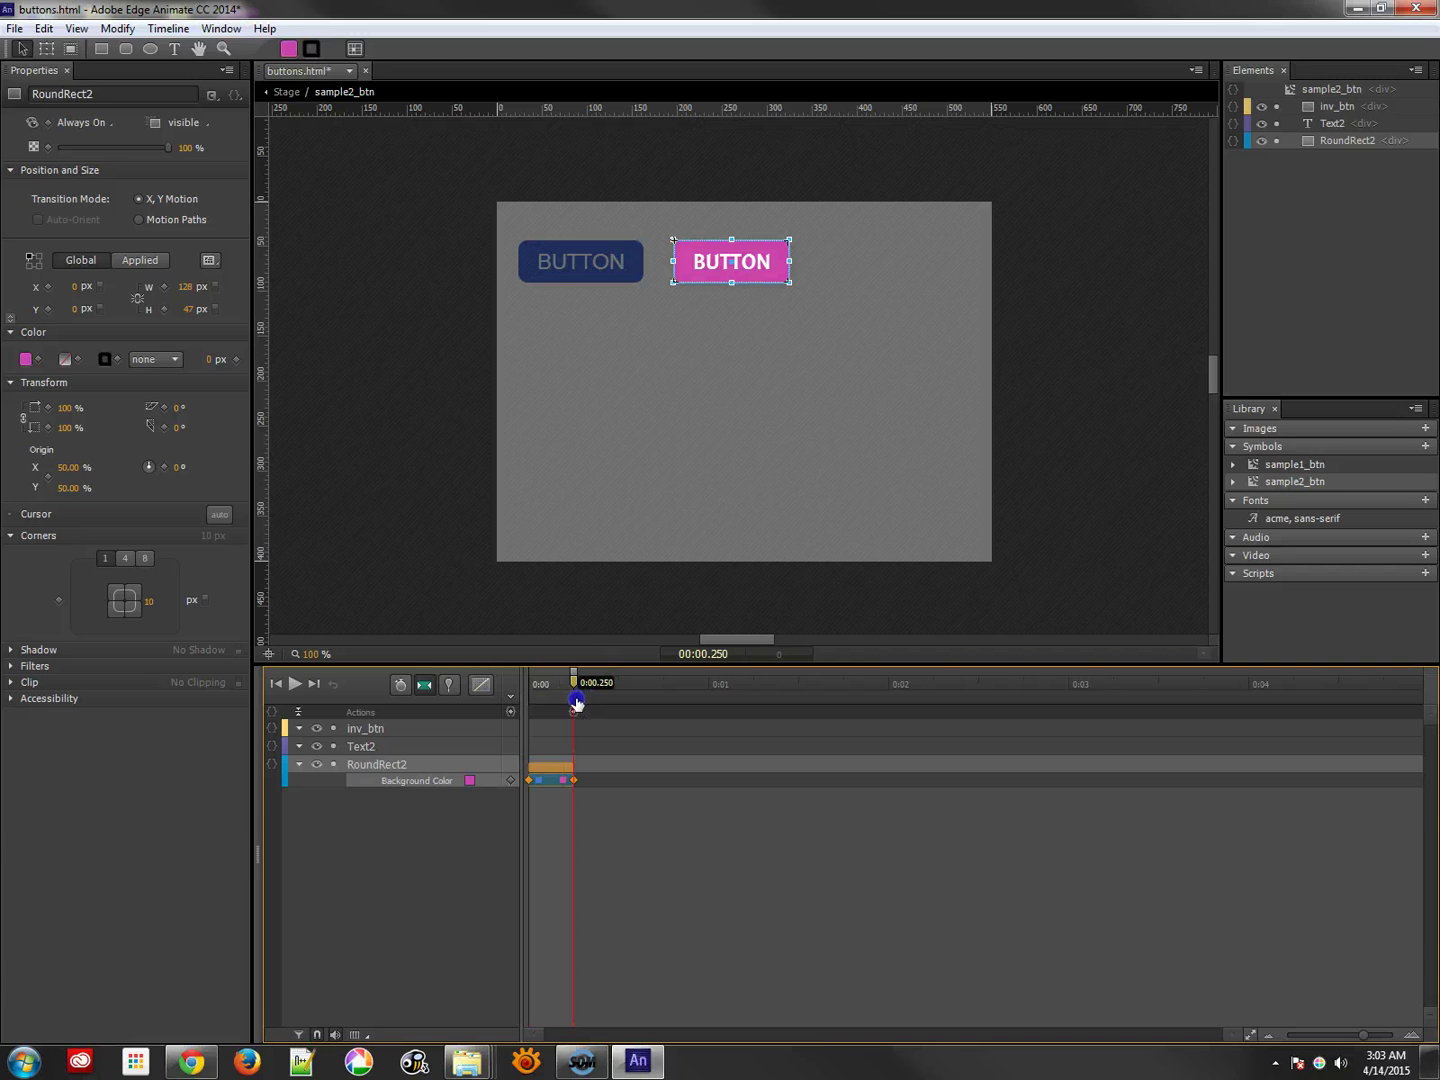
pyautogui.click(288, 94)
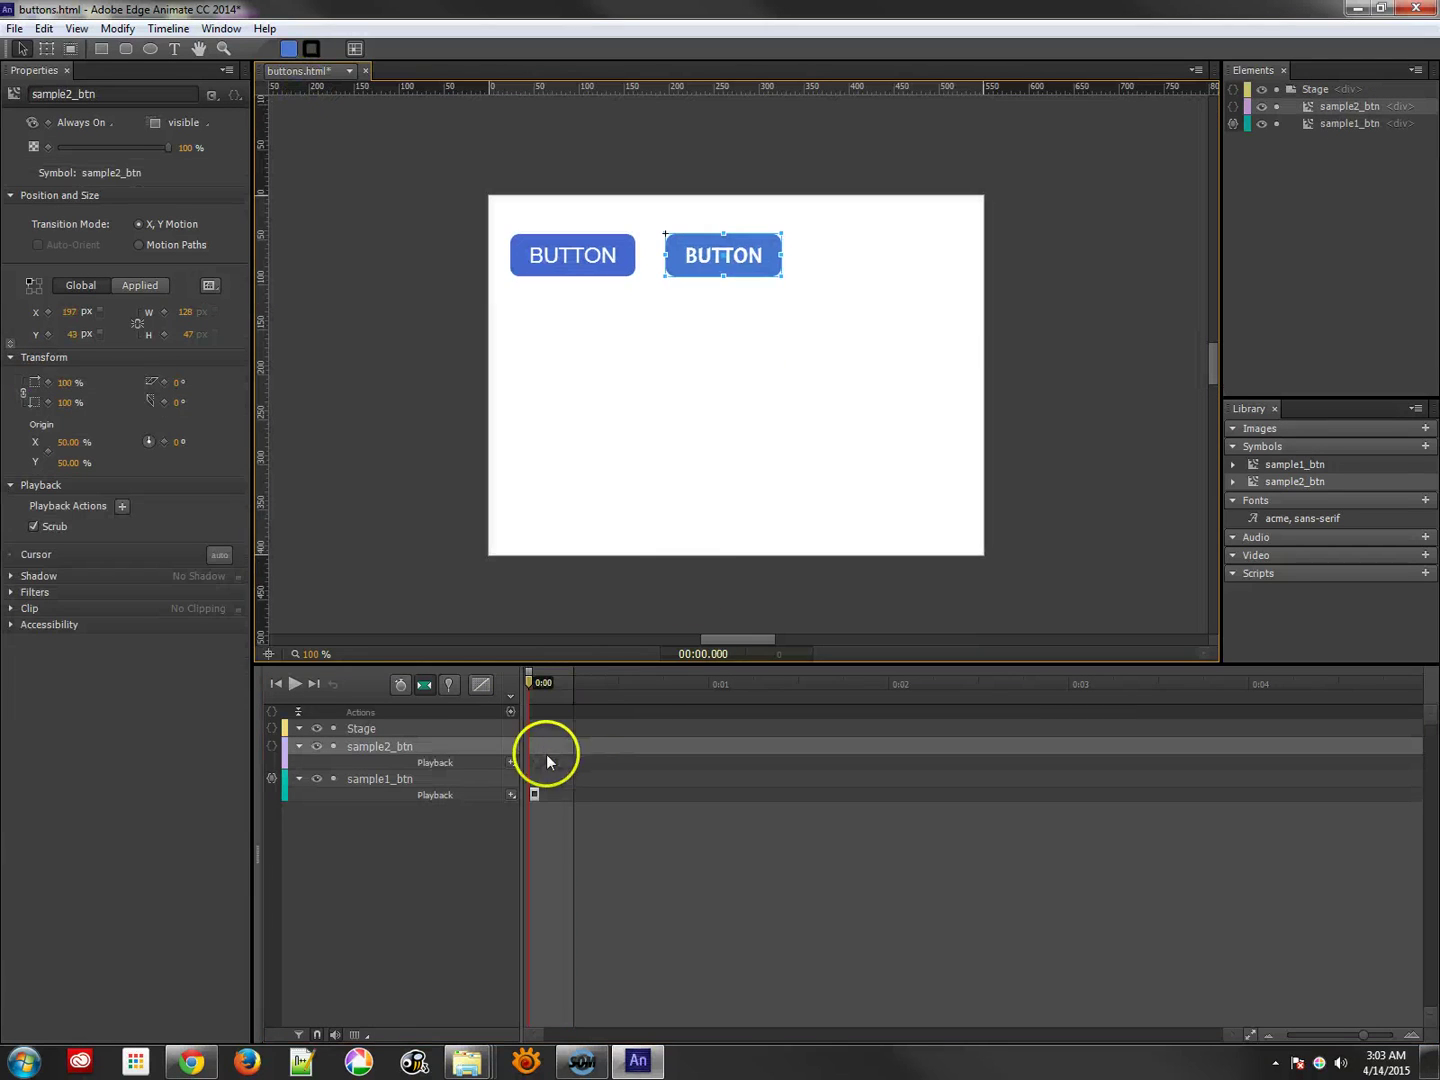
pyautogui.moveTo(537, 686)
pyautogui.mouseDown()
pyautogui.moveTo(566, 684)
pyautogui.moveTo(518, 688)
pyautogui.mouseUp()
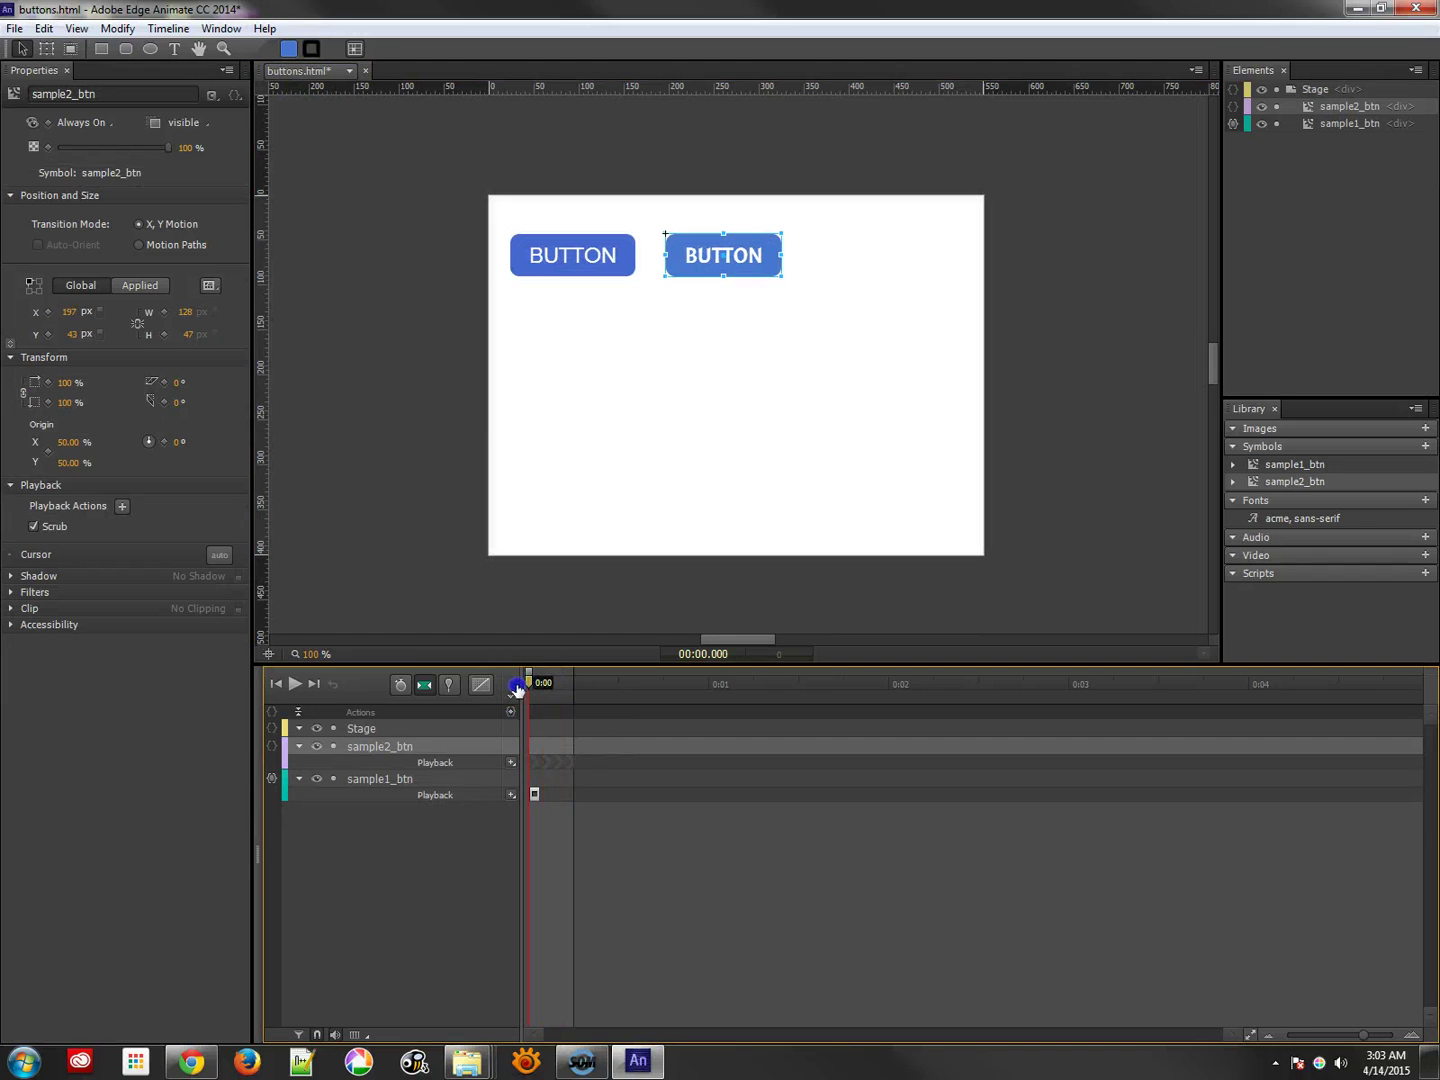
pyautogui.click(512, 762)
pyautogui.click(557, 849)
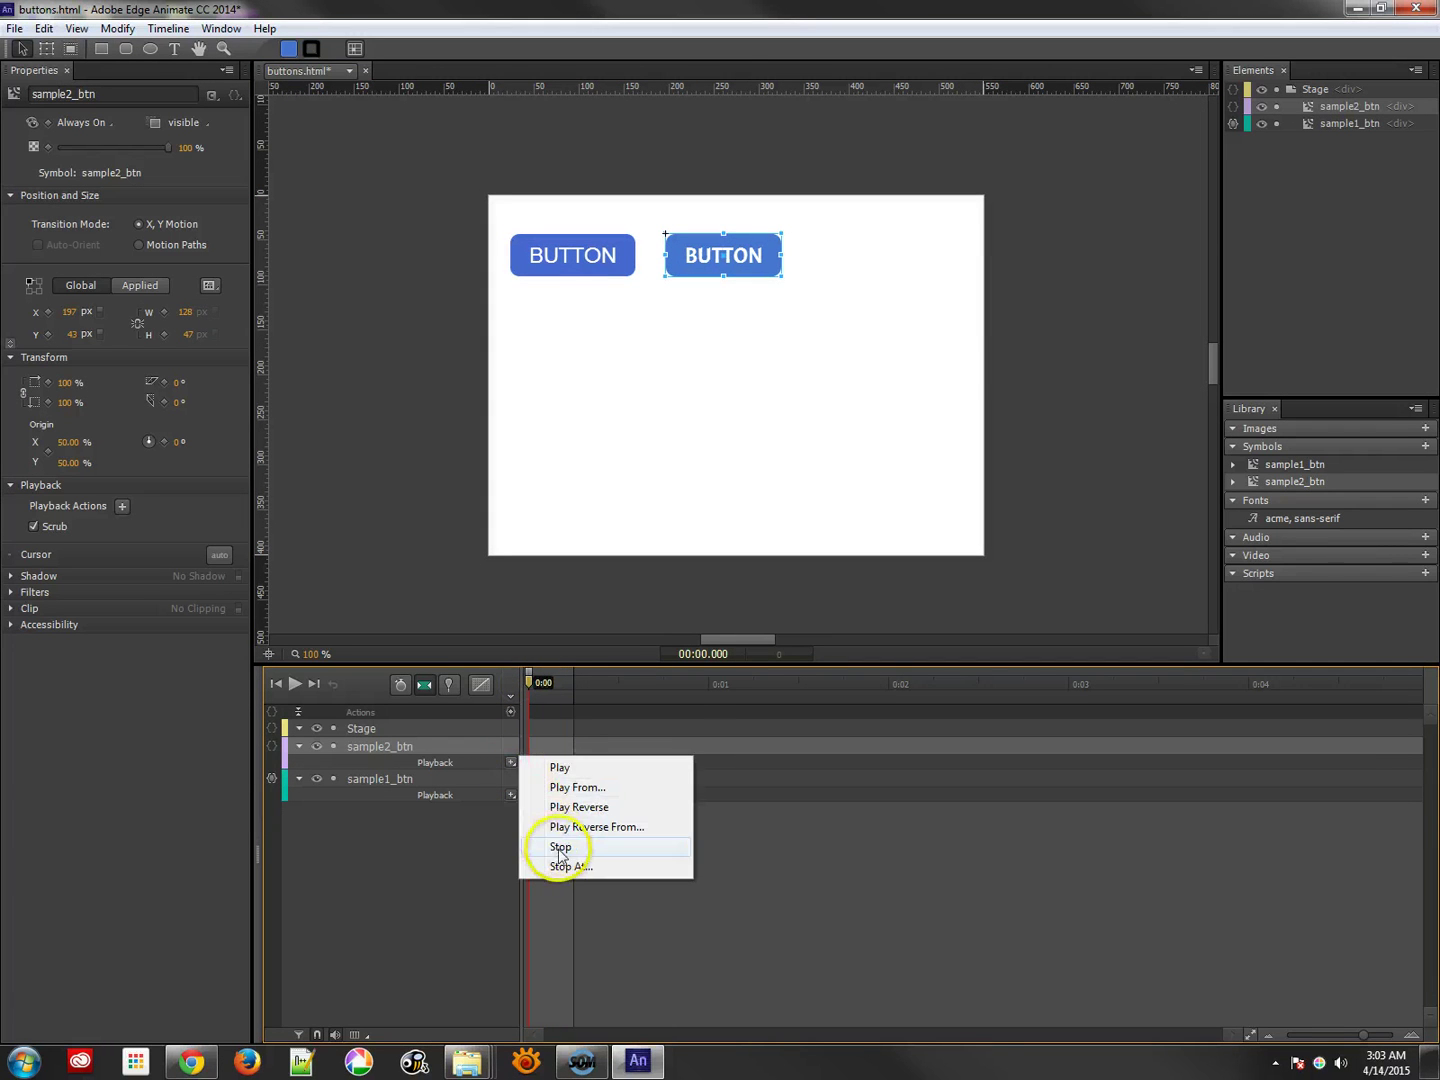
# Step: Add a mouseover event to sample2_btn with the Play action targeting the Stage's sample2_btn
pyautogui.click(272, 746)
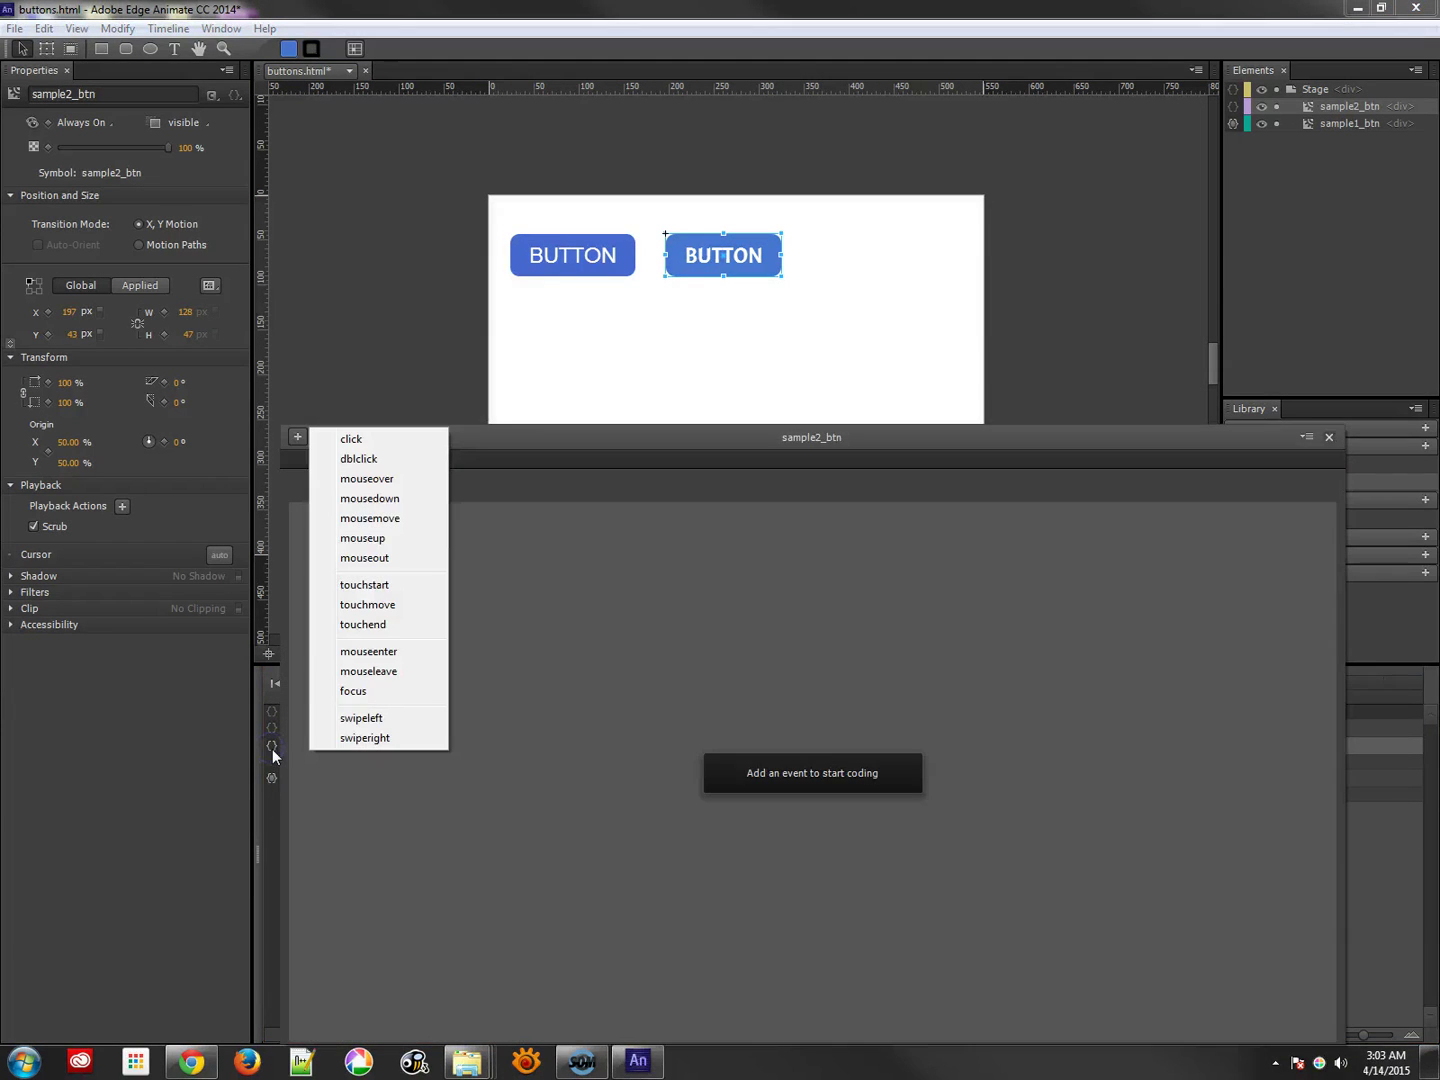
pyautogui.click(370, 478)
pyautogui.click(539, 832)
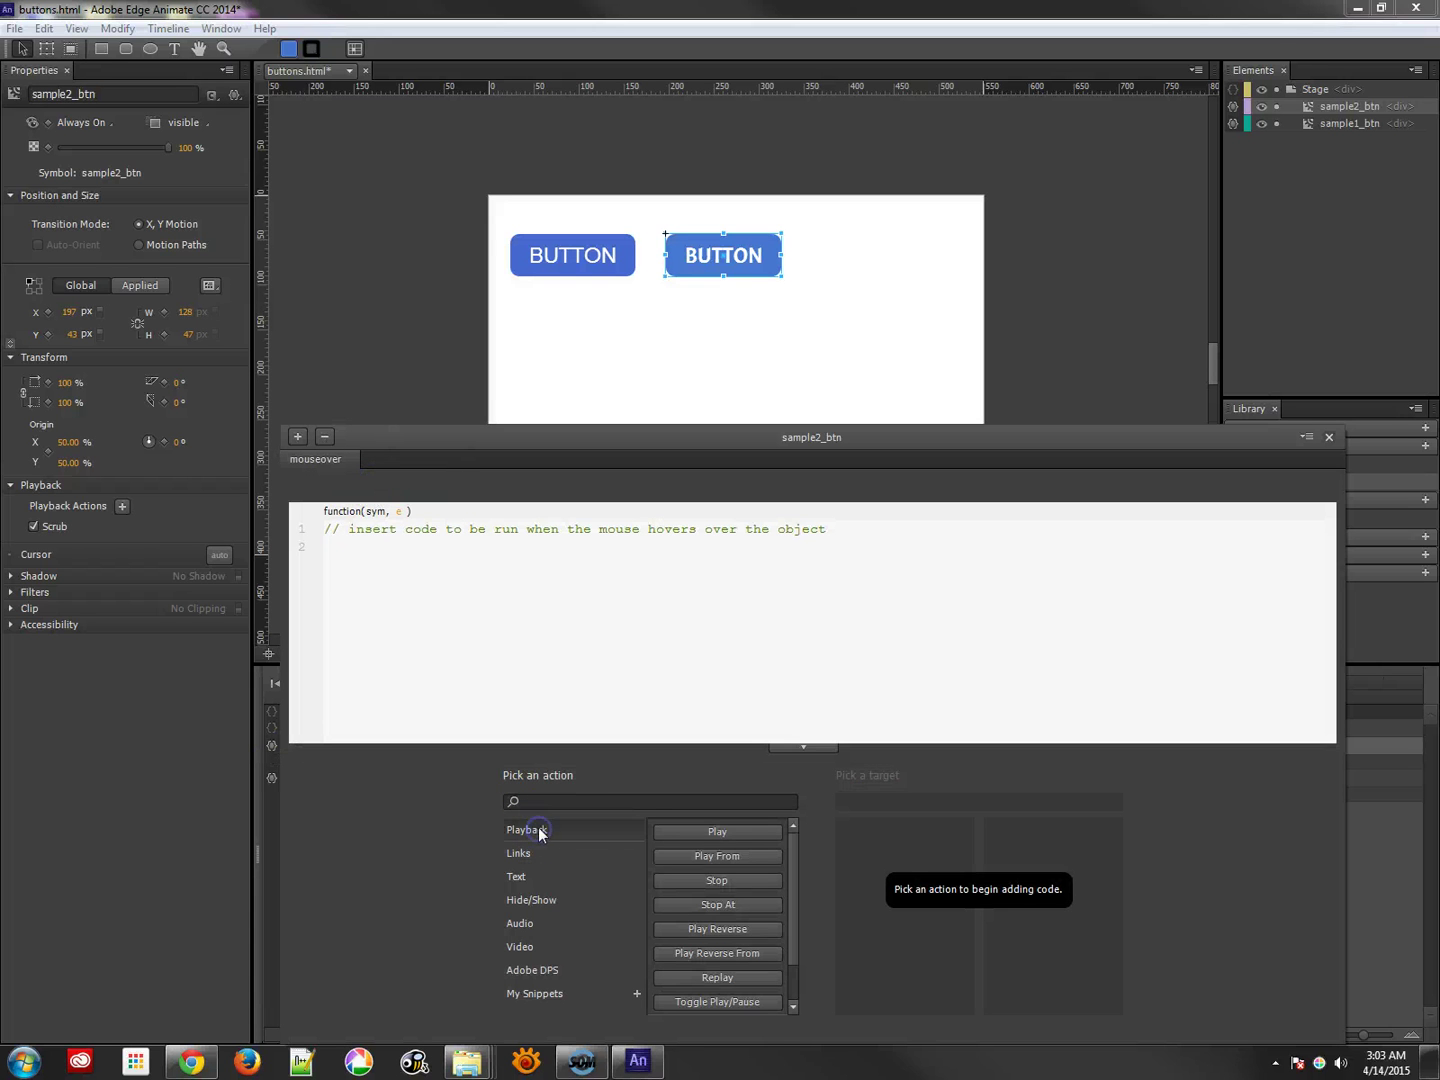
pyautogui.click(737, 836)
pyautogui.click(900, 851)
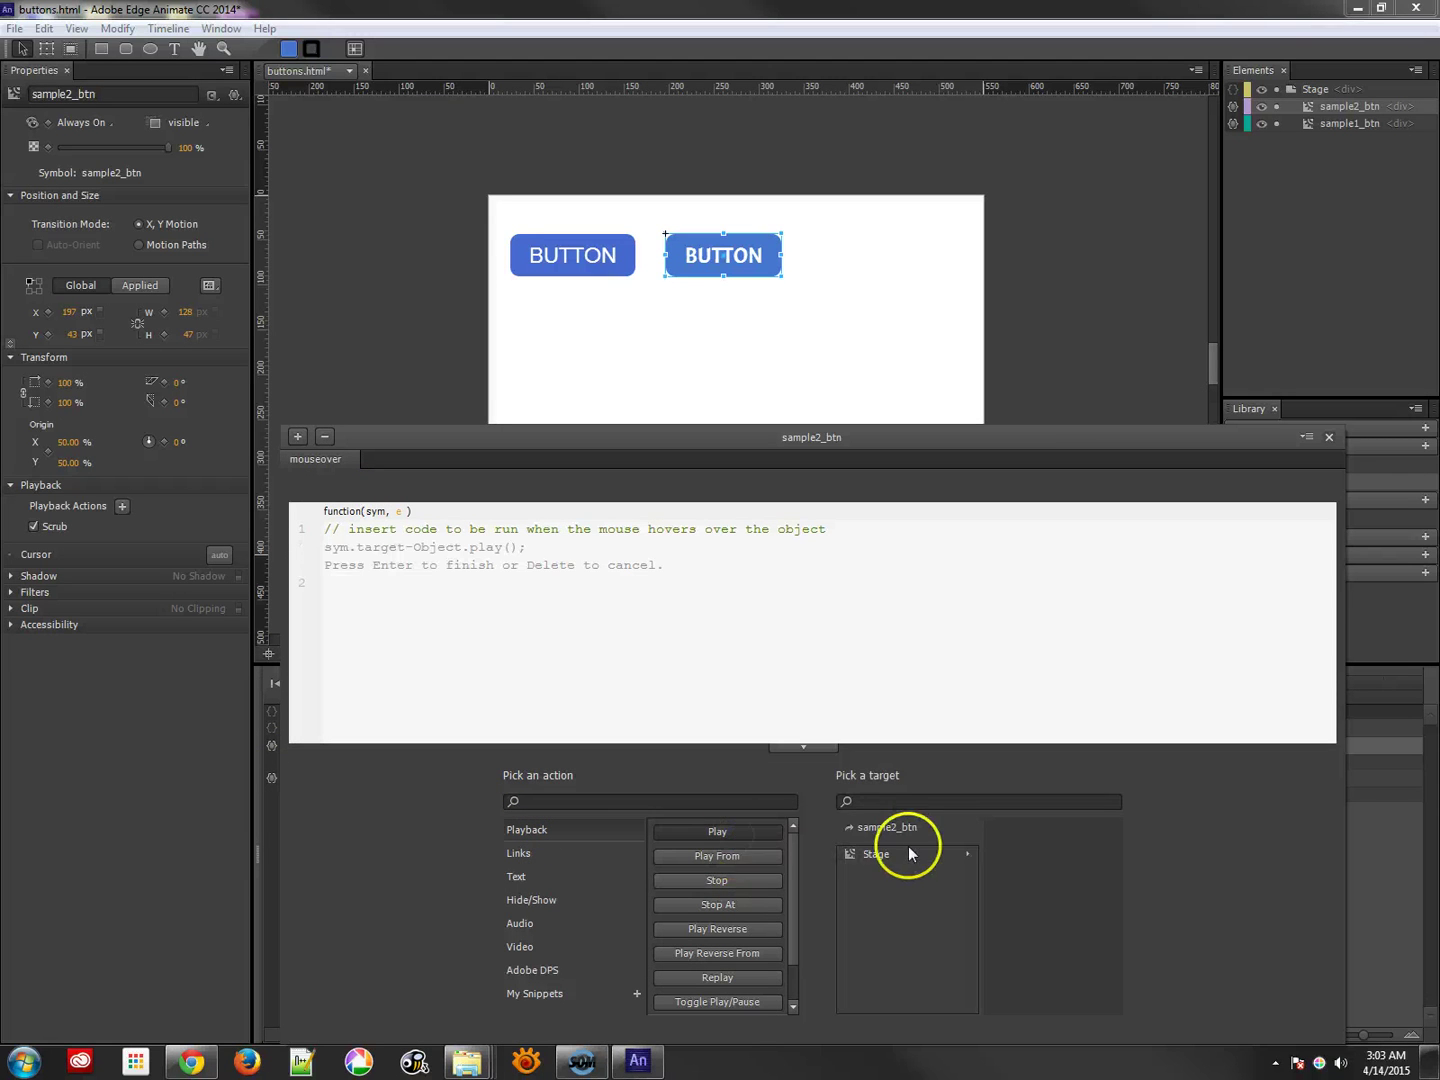
pyautogui.click(1060, 845)
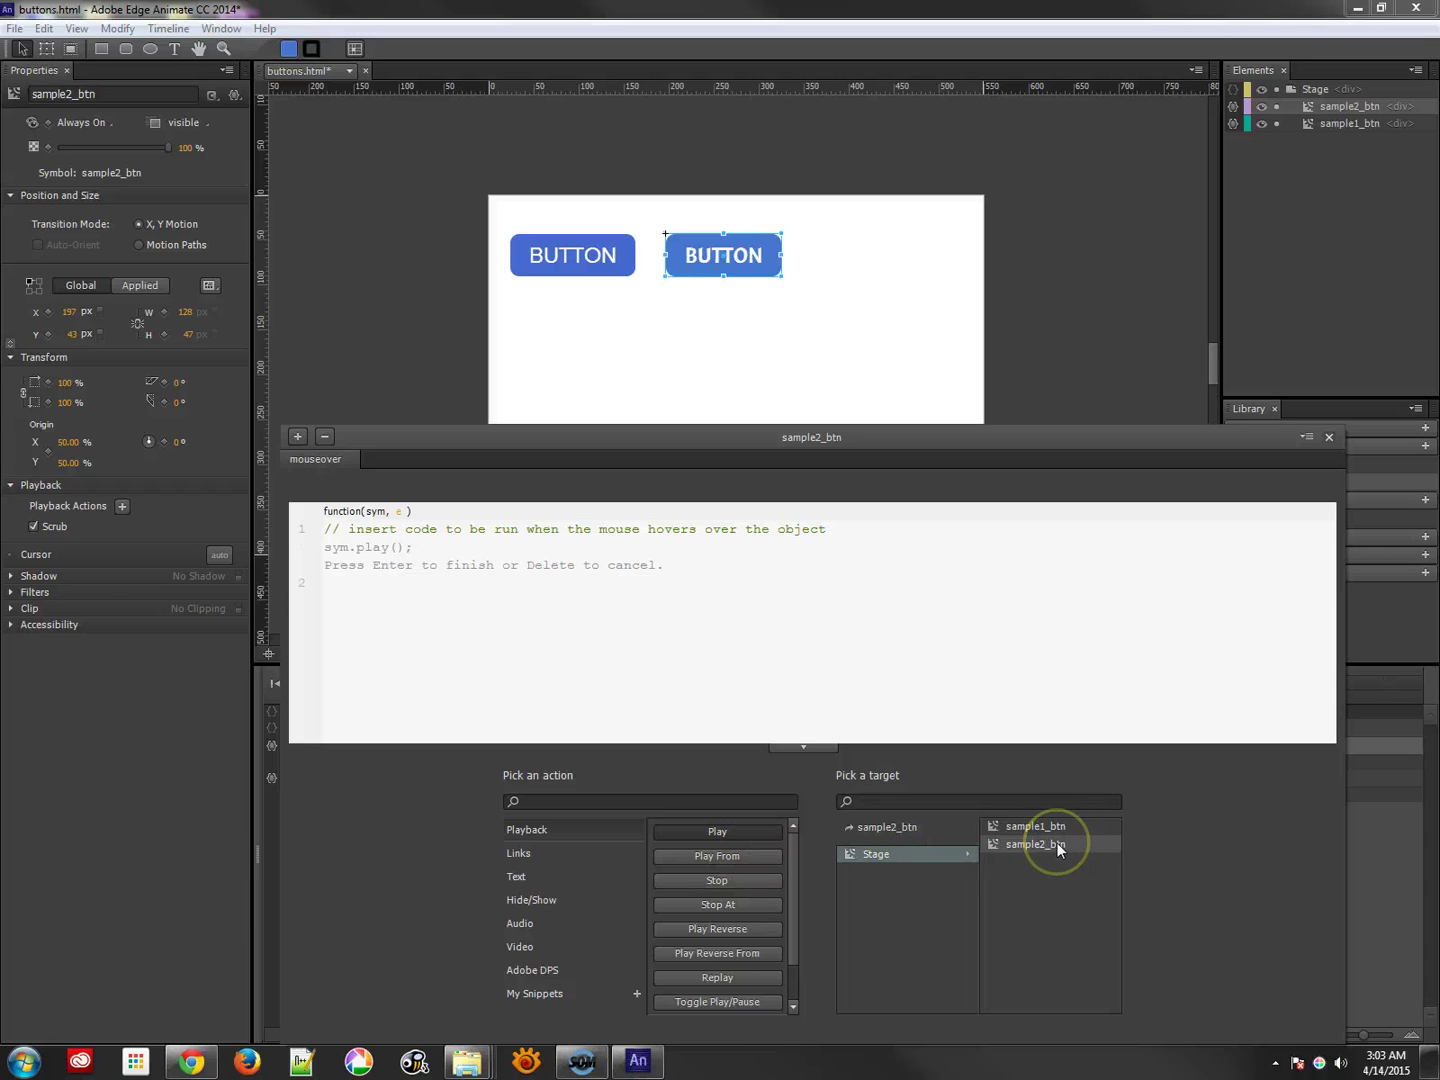
pyautogui.click(1056, 843)
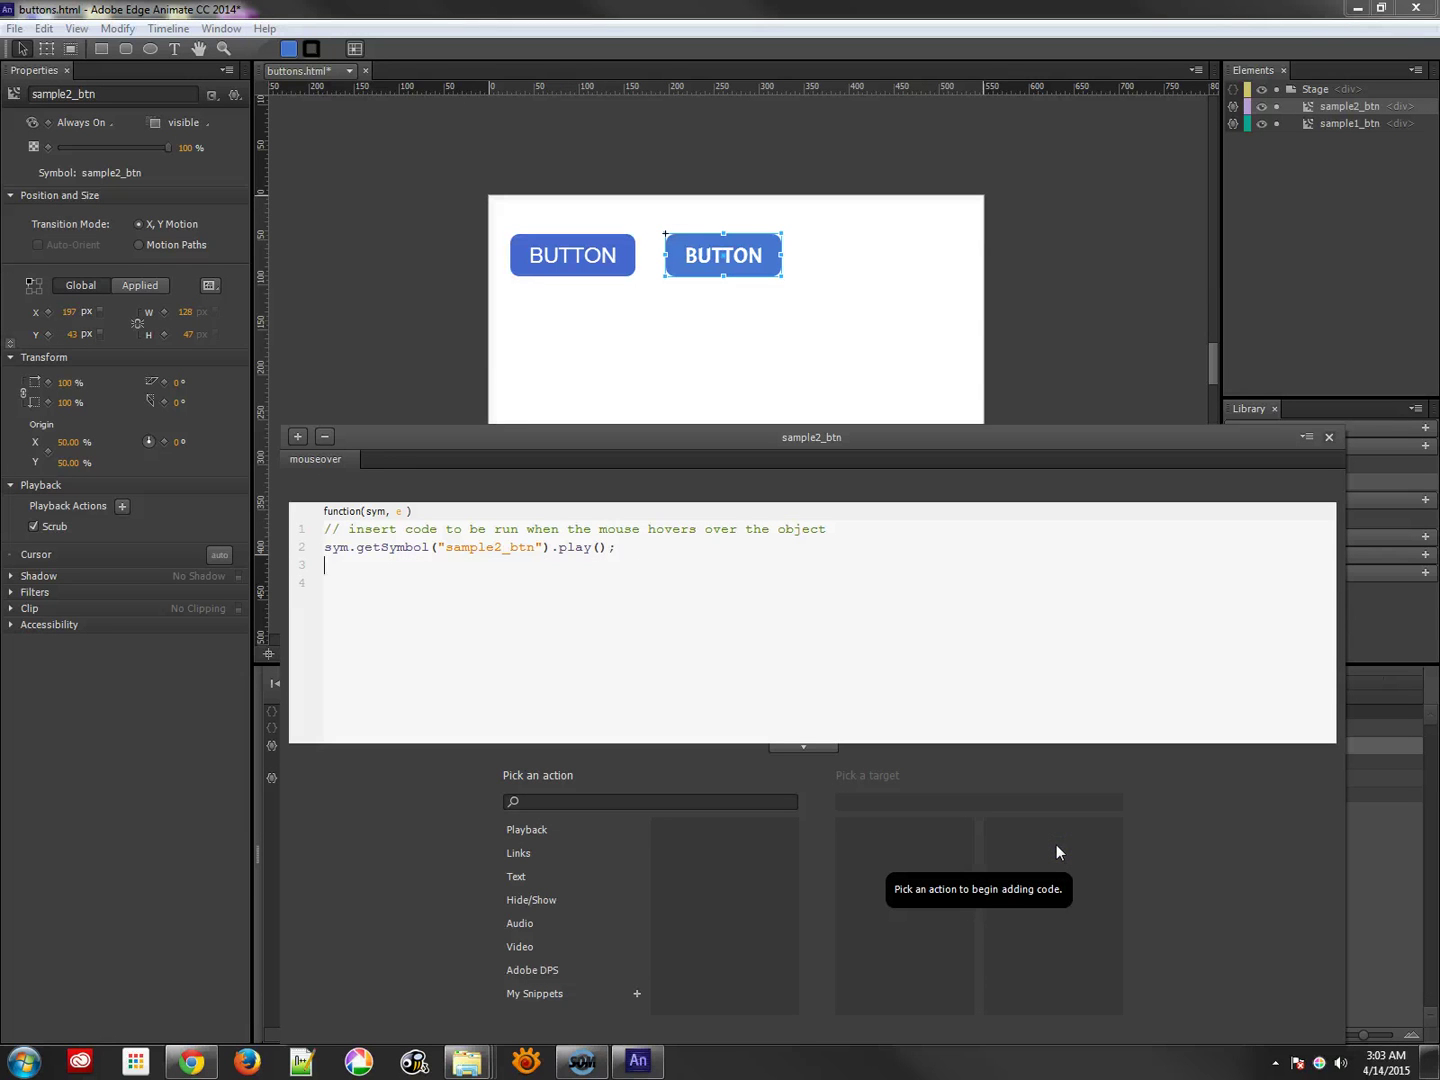
pyautogui.click(582, 593)
# Step: Add a mouseout event to sample2_btn with the Play Reverse action targeting the Stage's sample2_btn
pyautogui.click(297, 436)
pyautogui.click(374, 557)
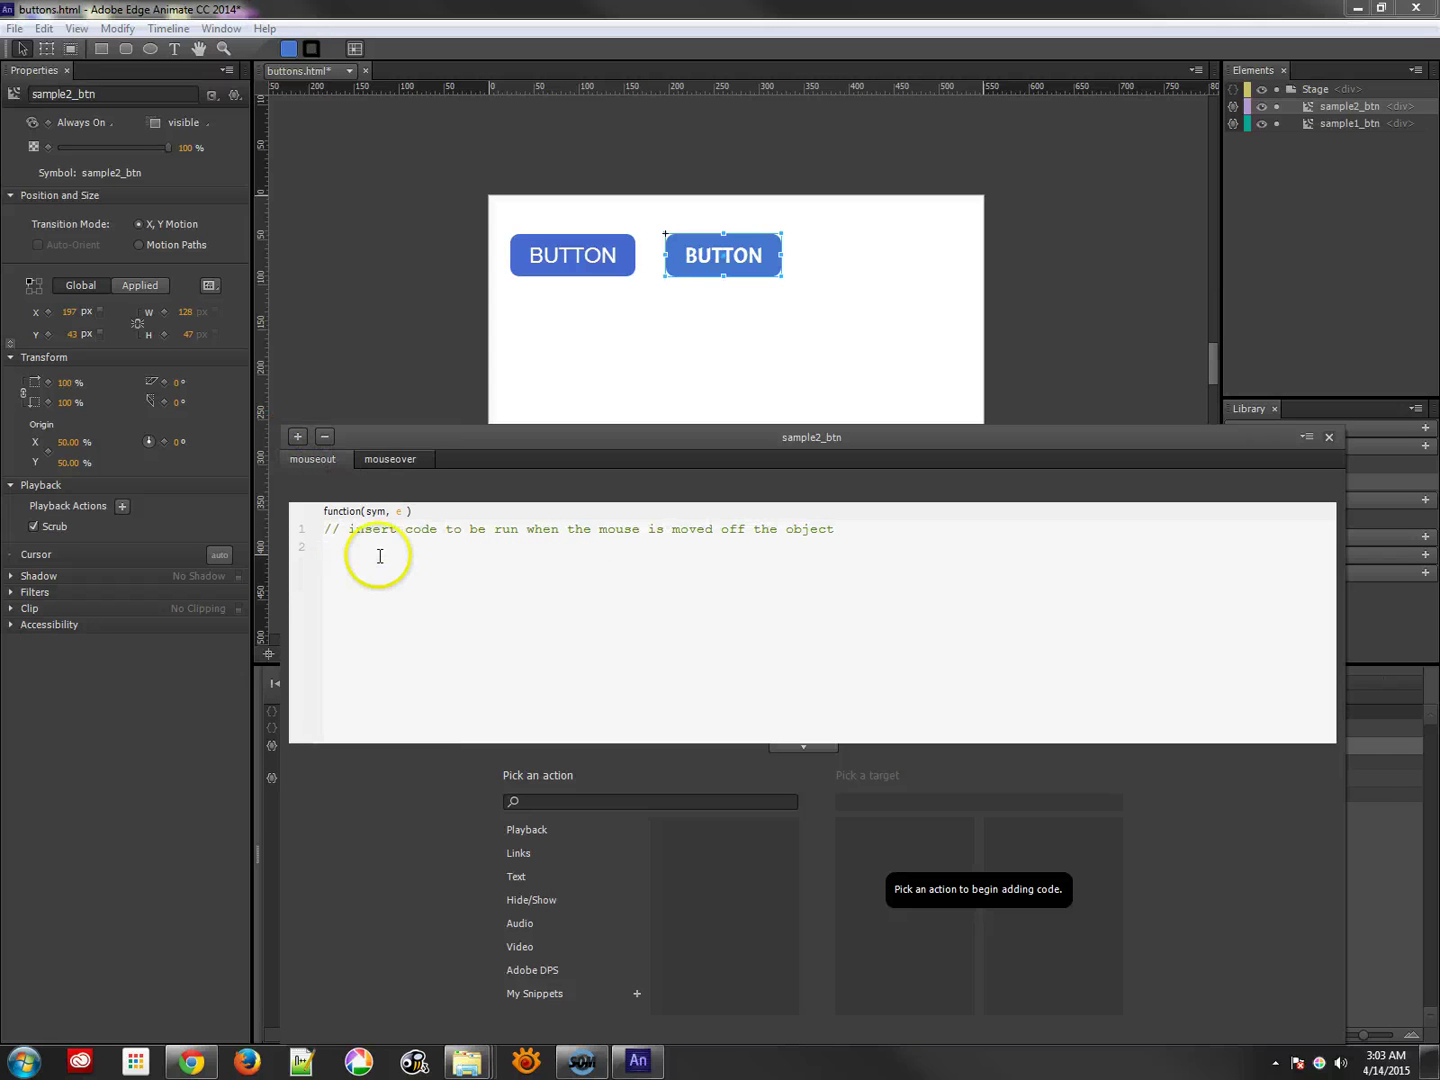
pyautogui.click(531, 830)
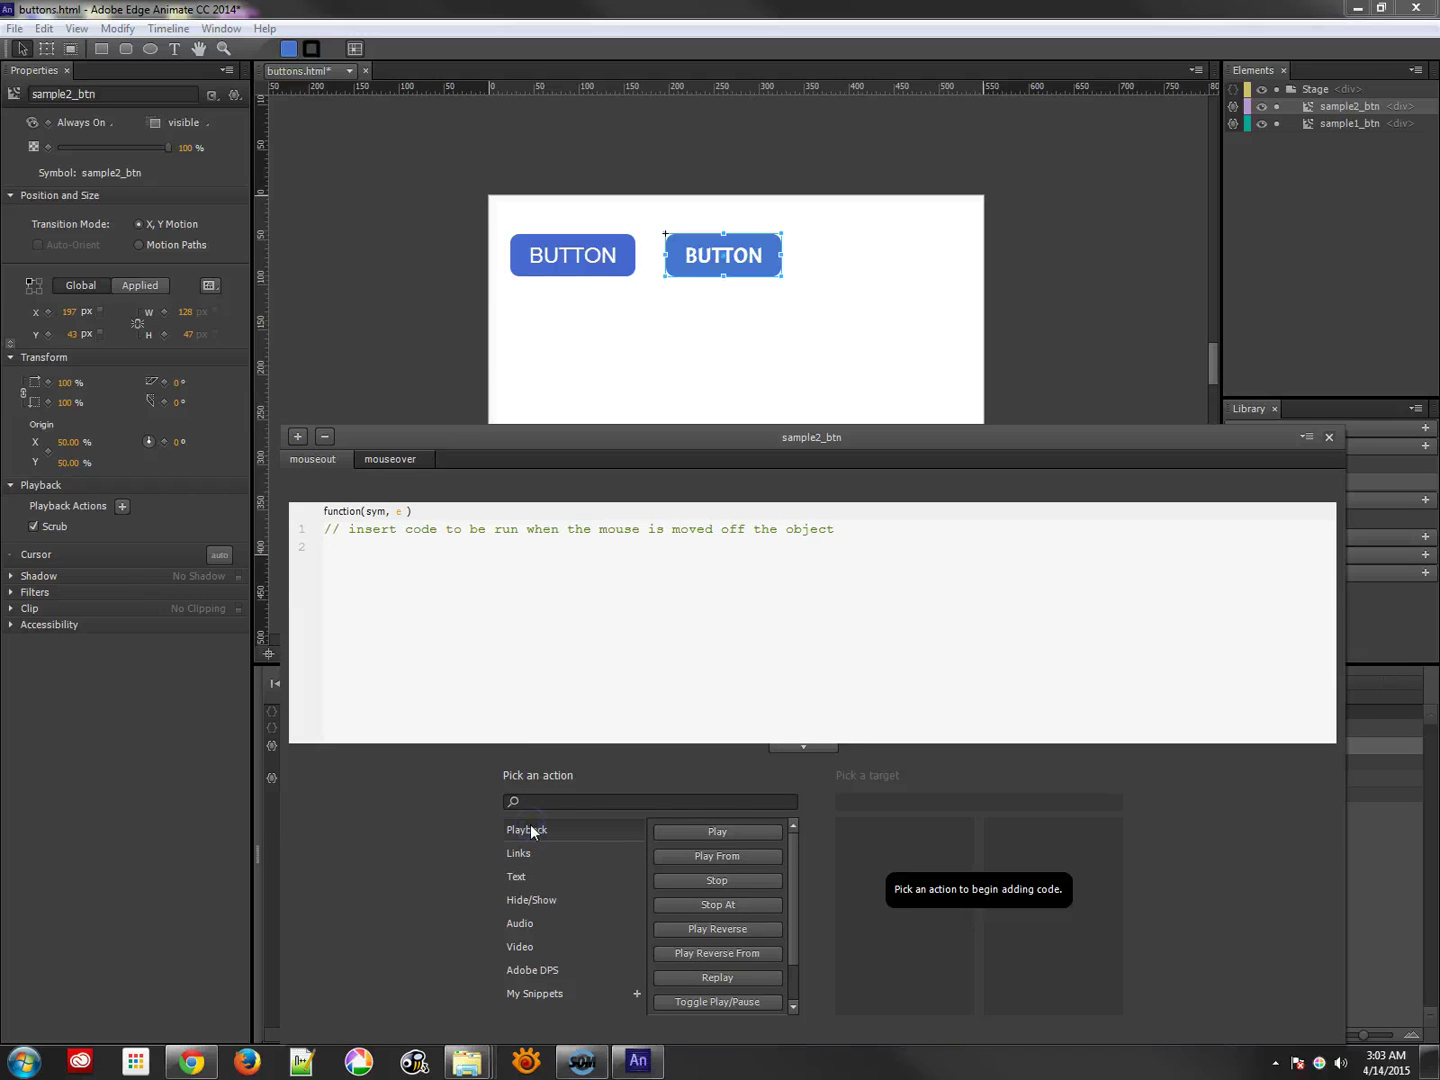
pyautogui.click(751, 933)
pyautogui.click(893, 857)
pyautogui.click(1040, 847)
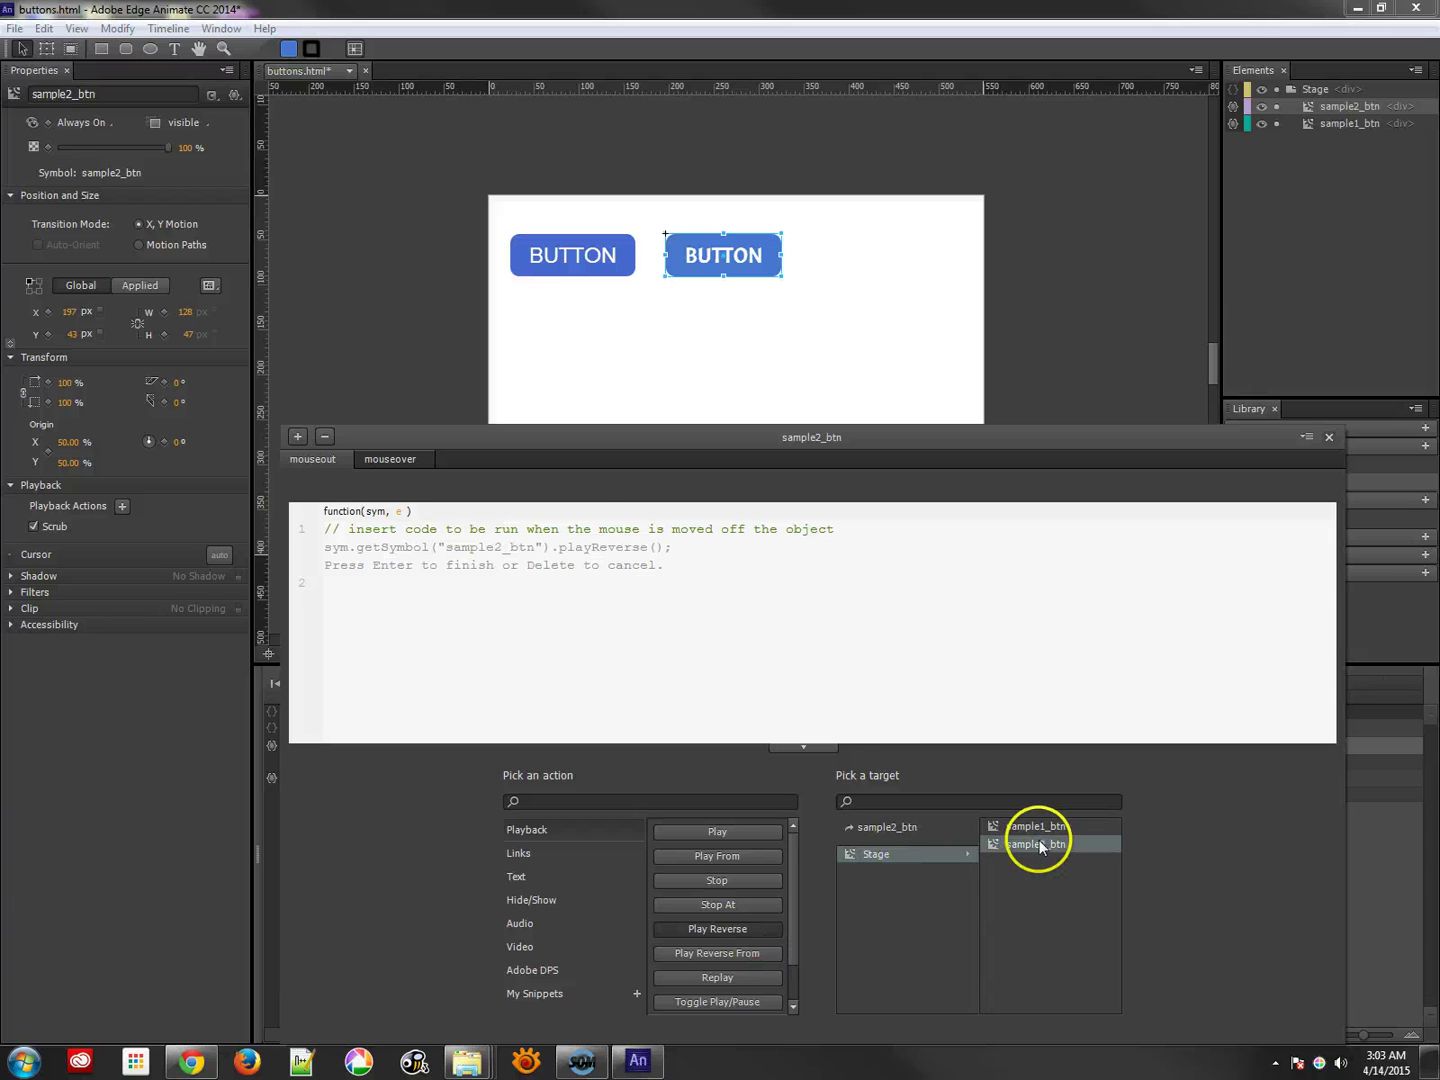
pyautogui.click(1040, 847)
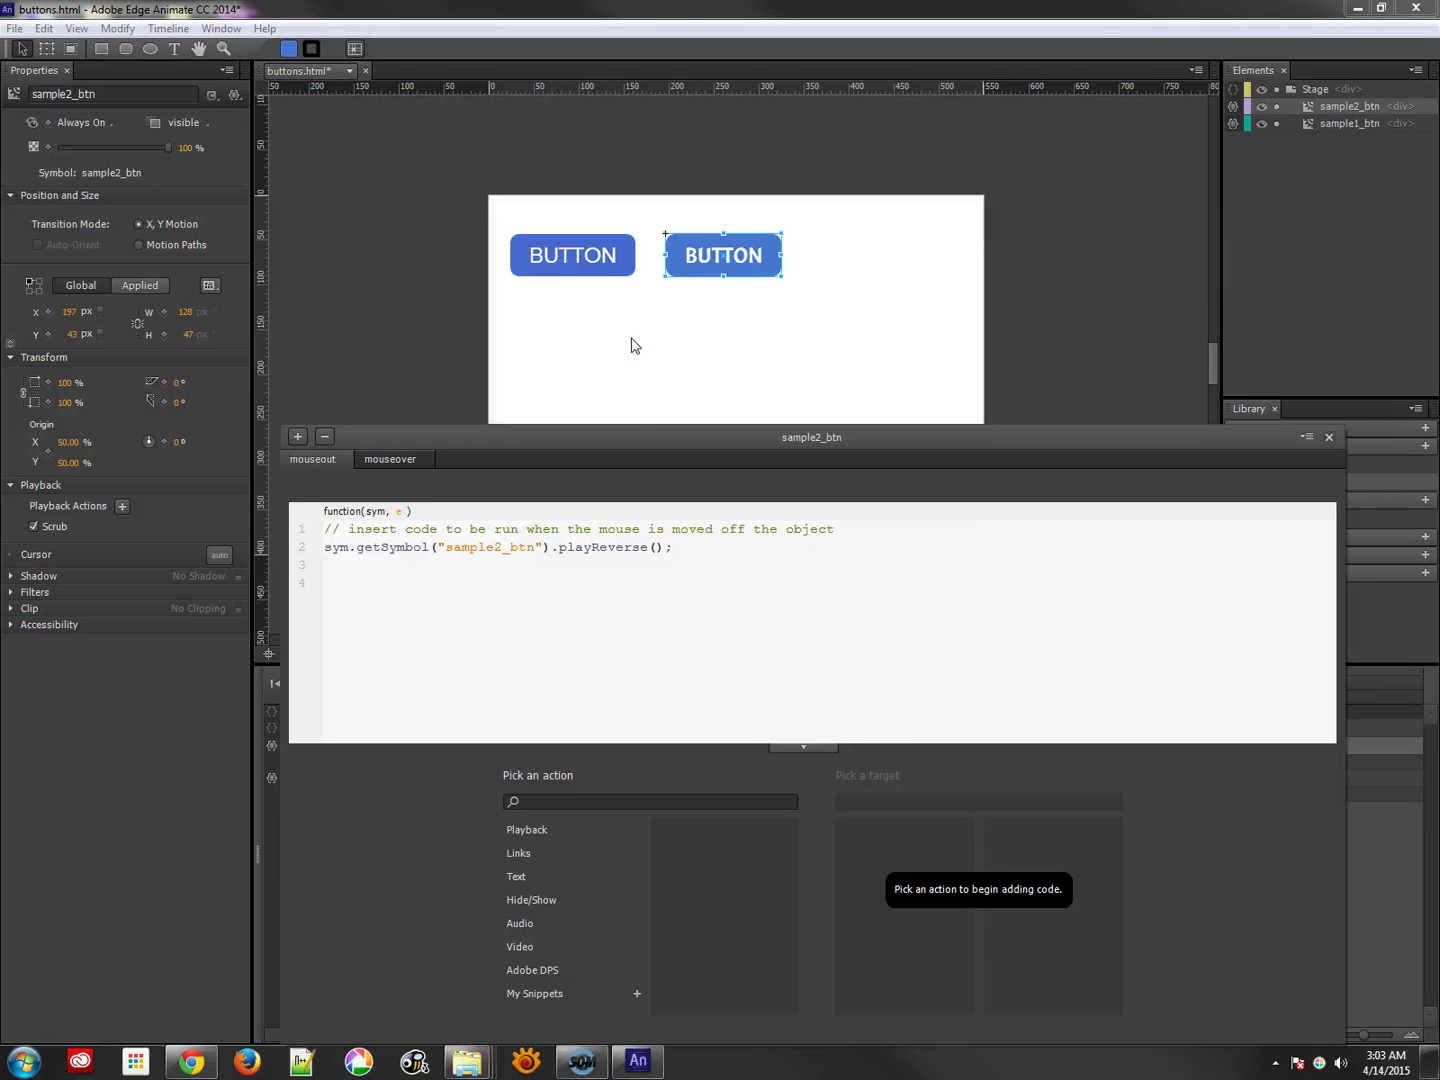
# Step: Save buttons.html, close the actions editor, and refresh the page preview in Chrome
pyautogui.hotkey('ctrl', 's')
pyautogui.press('Escape')
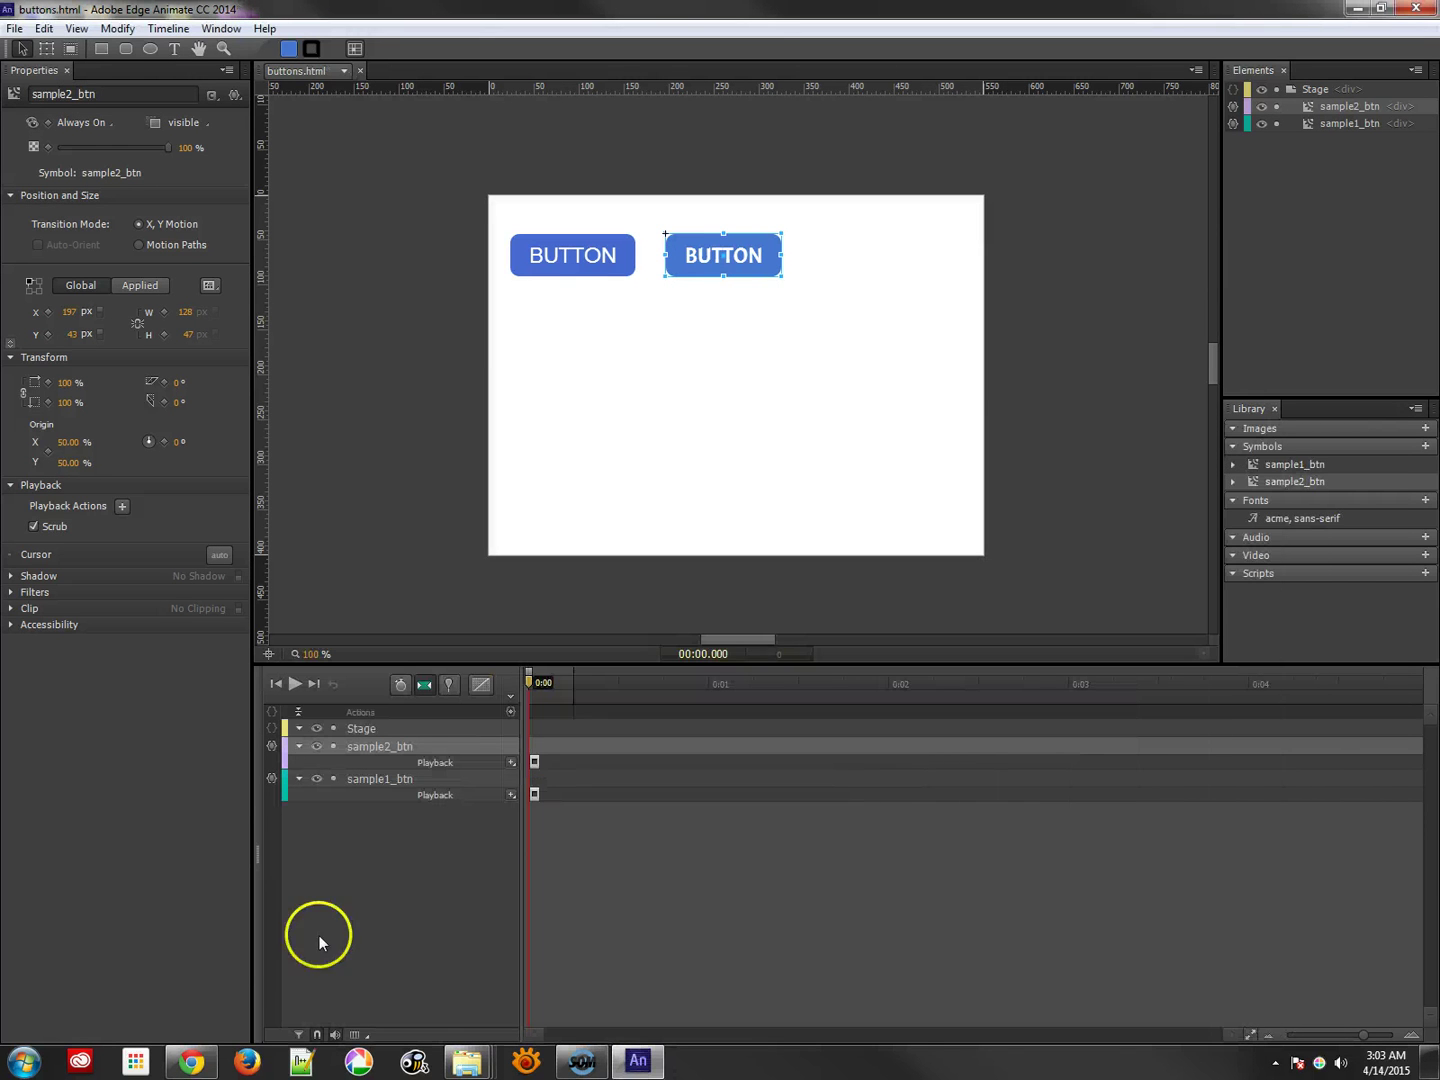
pyautogui.click(191, 1060)
pyautogui.click(299, 664)
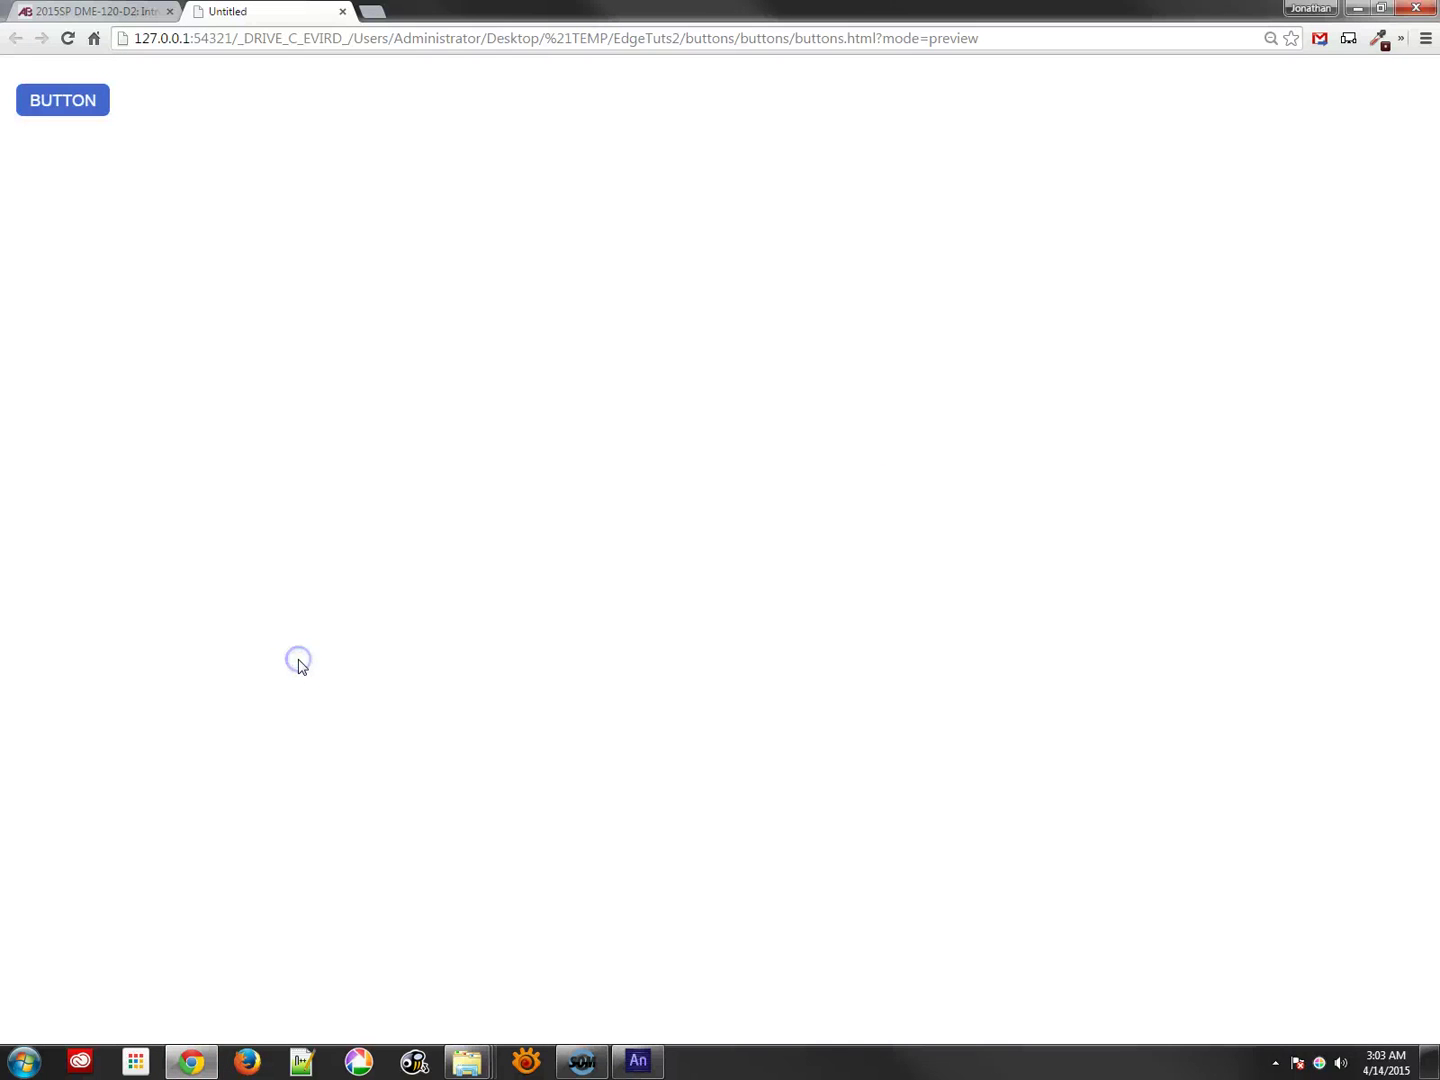
pyautogui.press('F5')
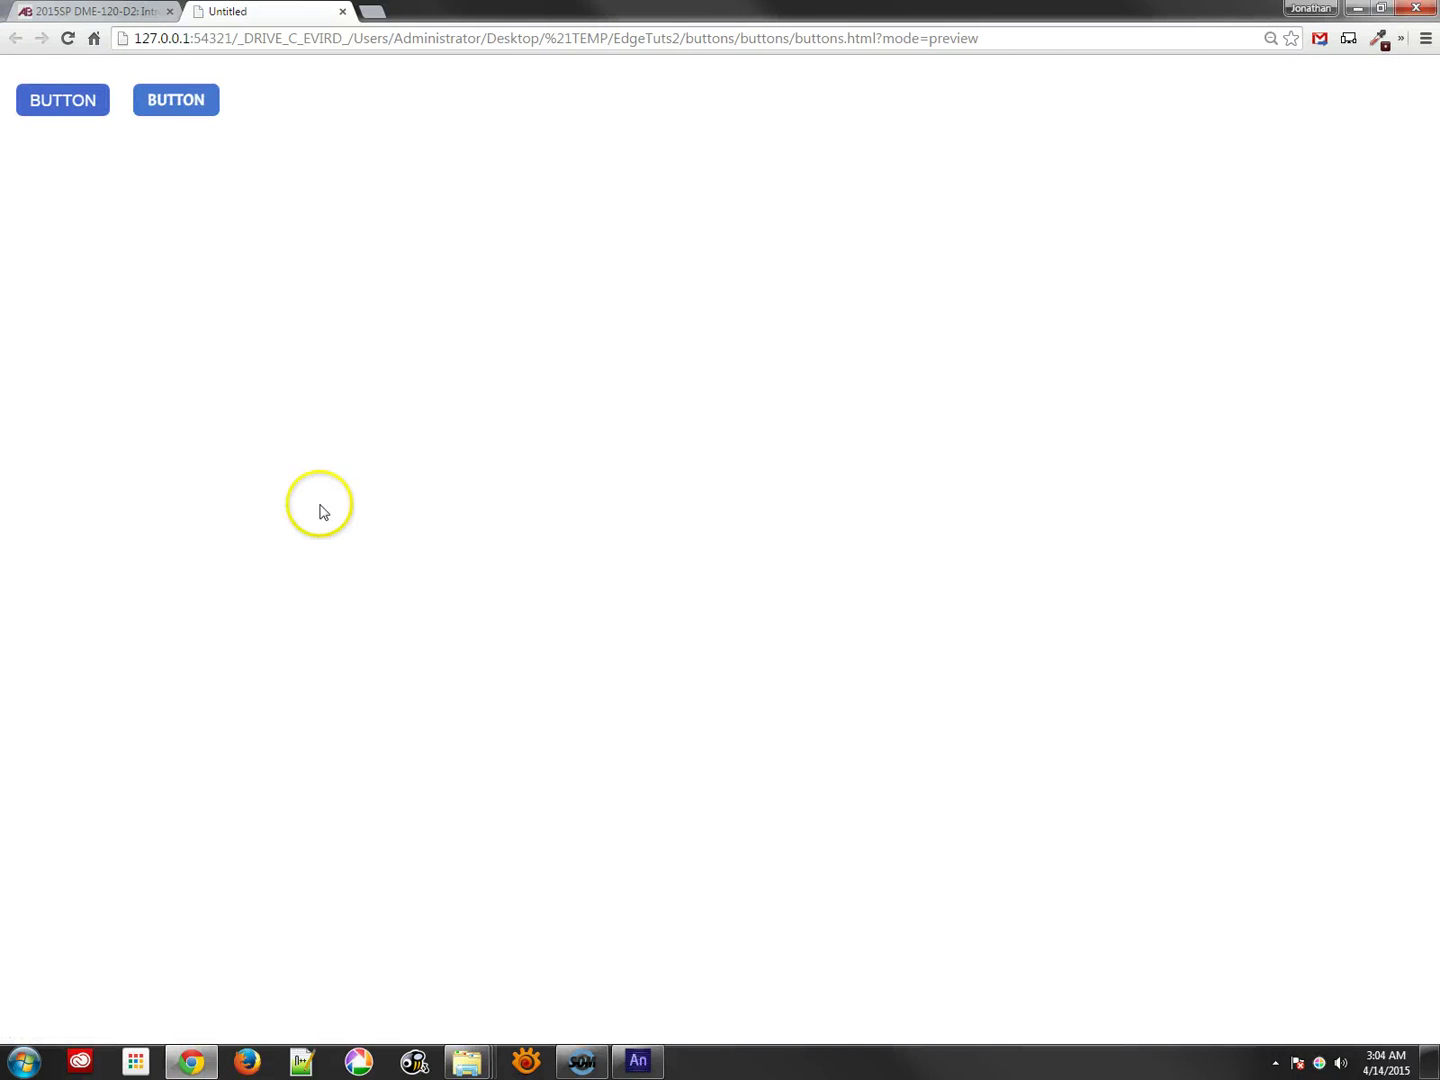
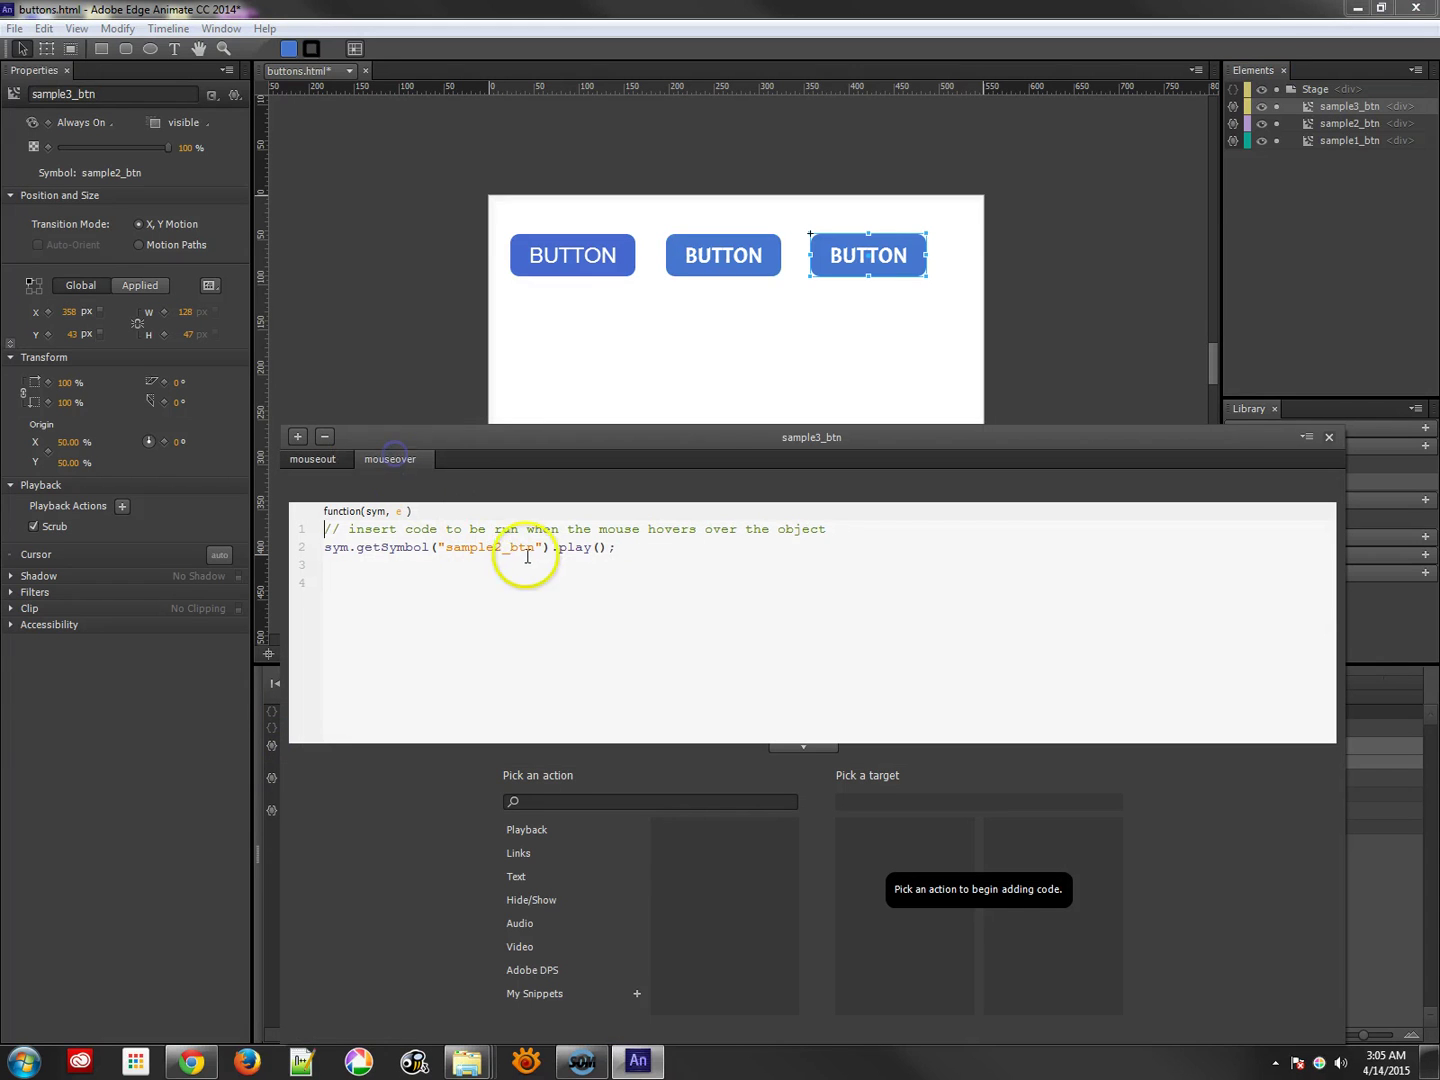
# Step: Change the symbol name in sample3_btn's mouseover code to "sample3_btn" and preview the page in the browser
pyautogui.click(500, 548)
pyautogui.hotkey('shift', 'Left')
pyautogui.hotkey('ctrl', 'Return')
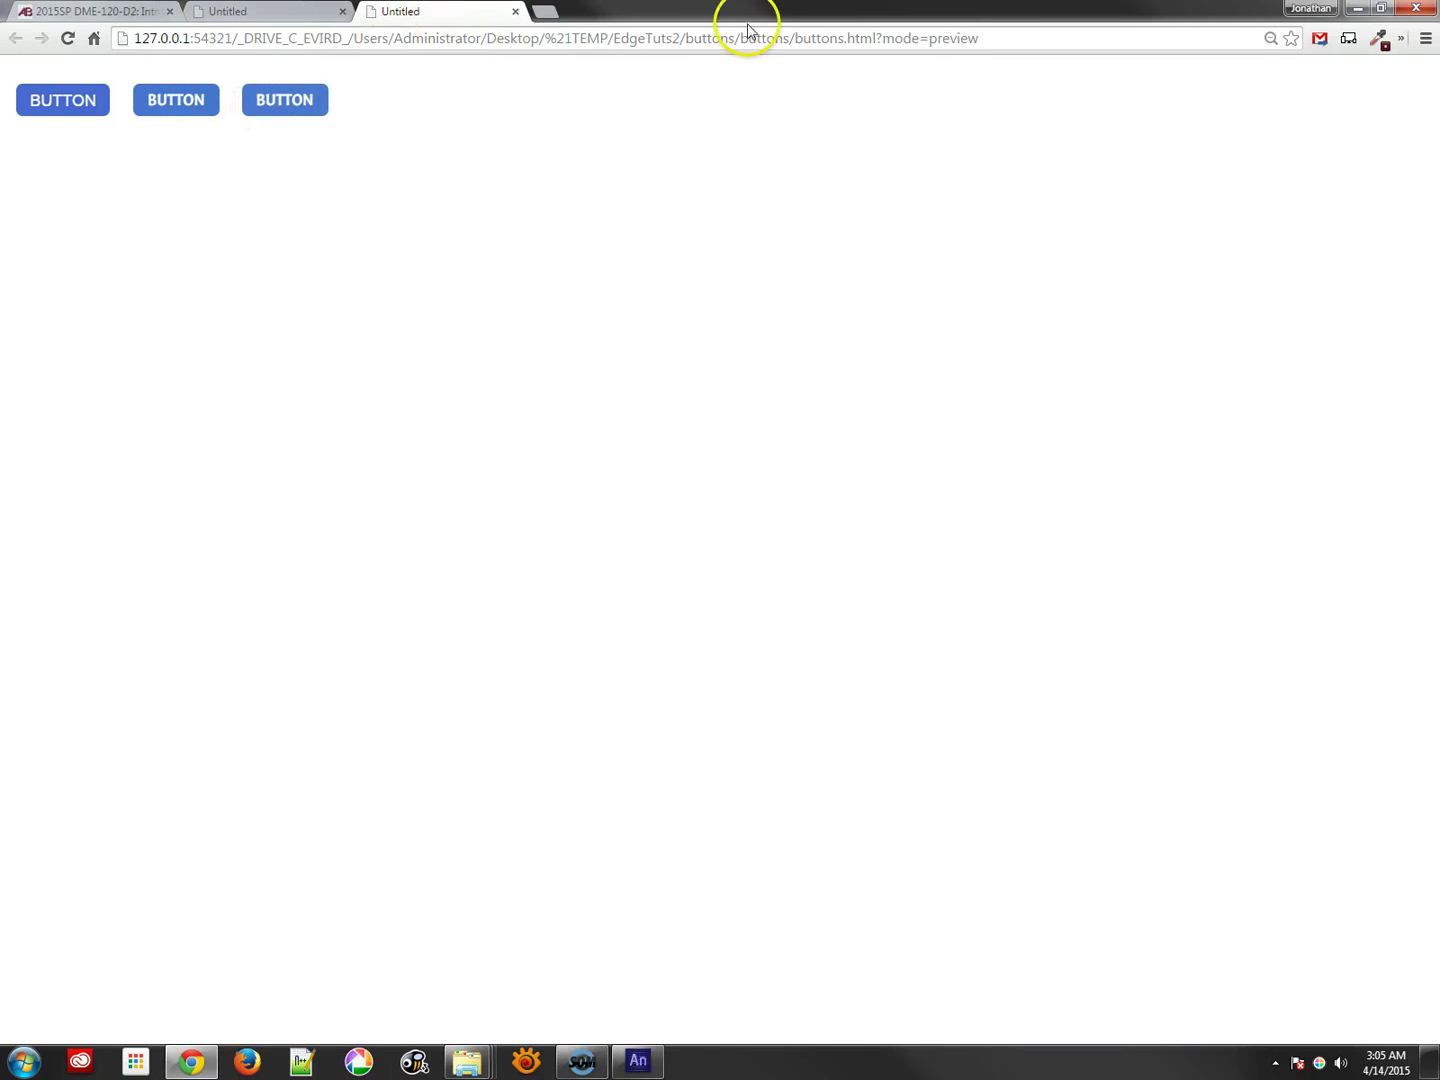
pyautogui.click(1357, 8)
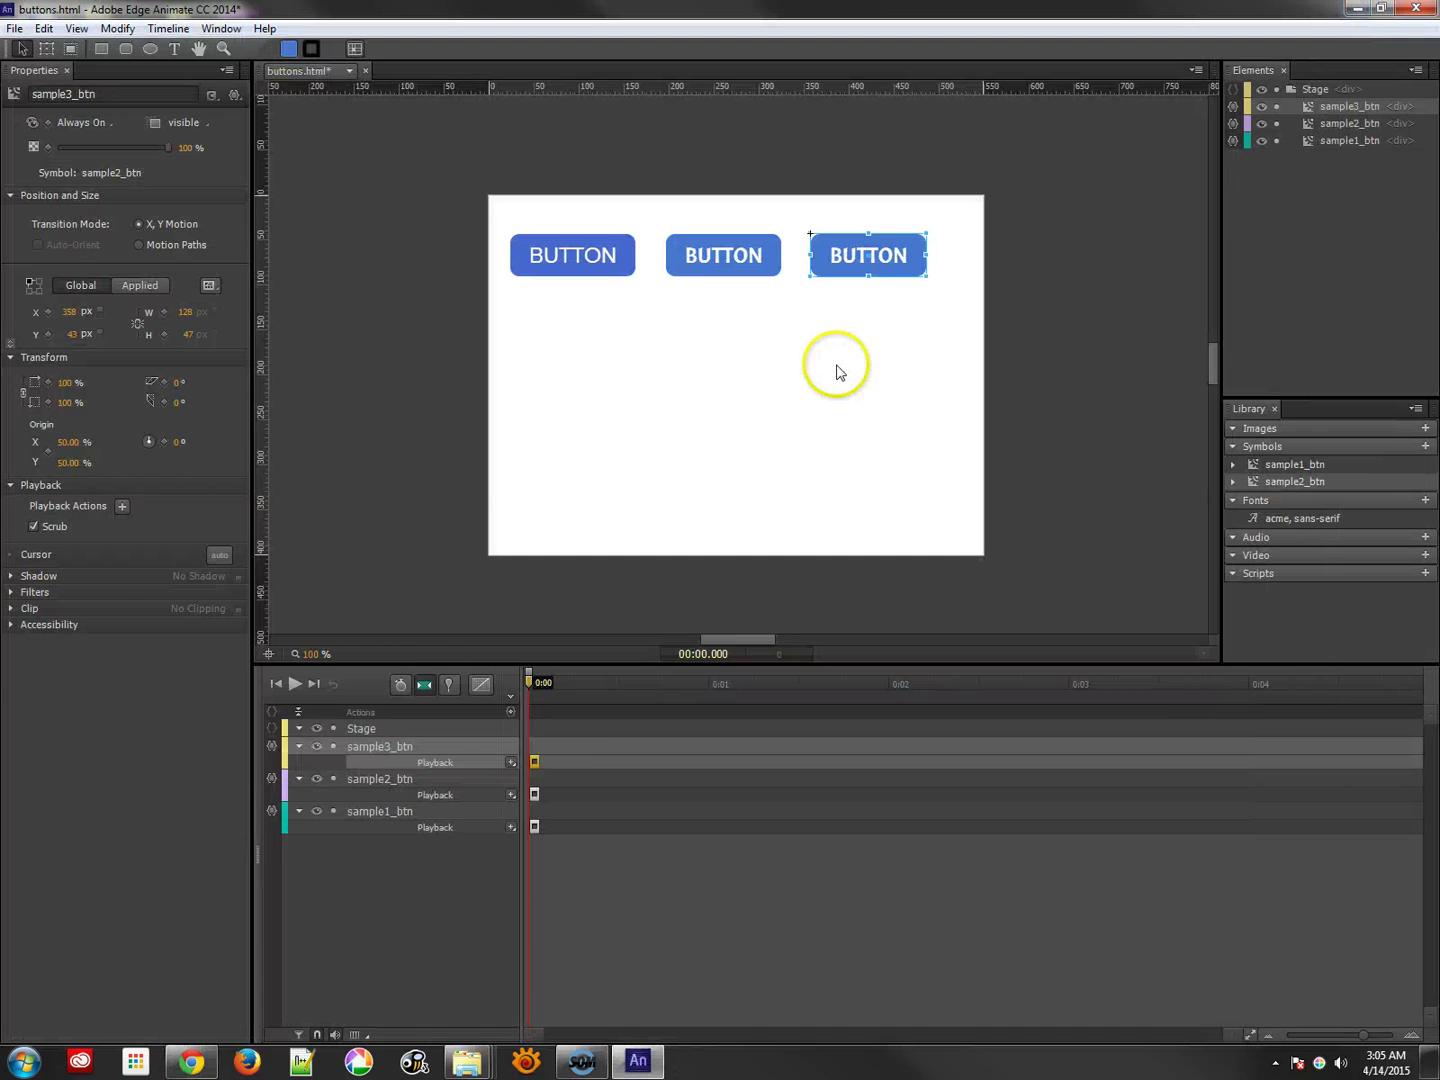
# Step: Delete the mouseover and mouseout events from sample3_btn
pyautogui.click(271, 750)
pyautogui.click(350, 452)
pyautogui.click(324, 437)
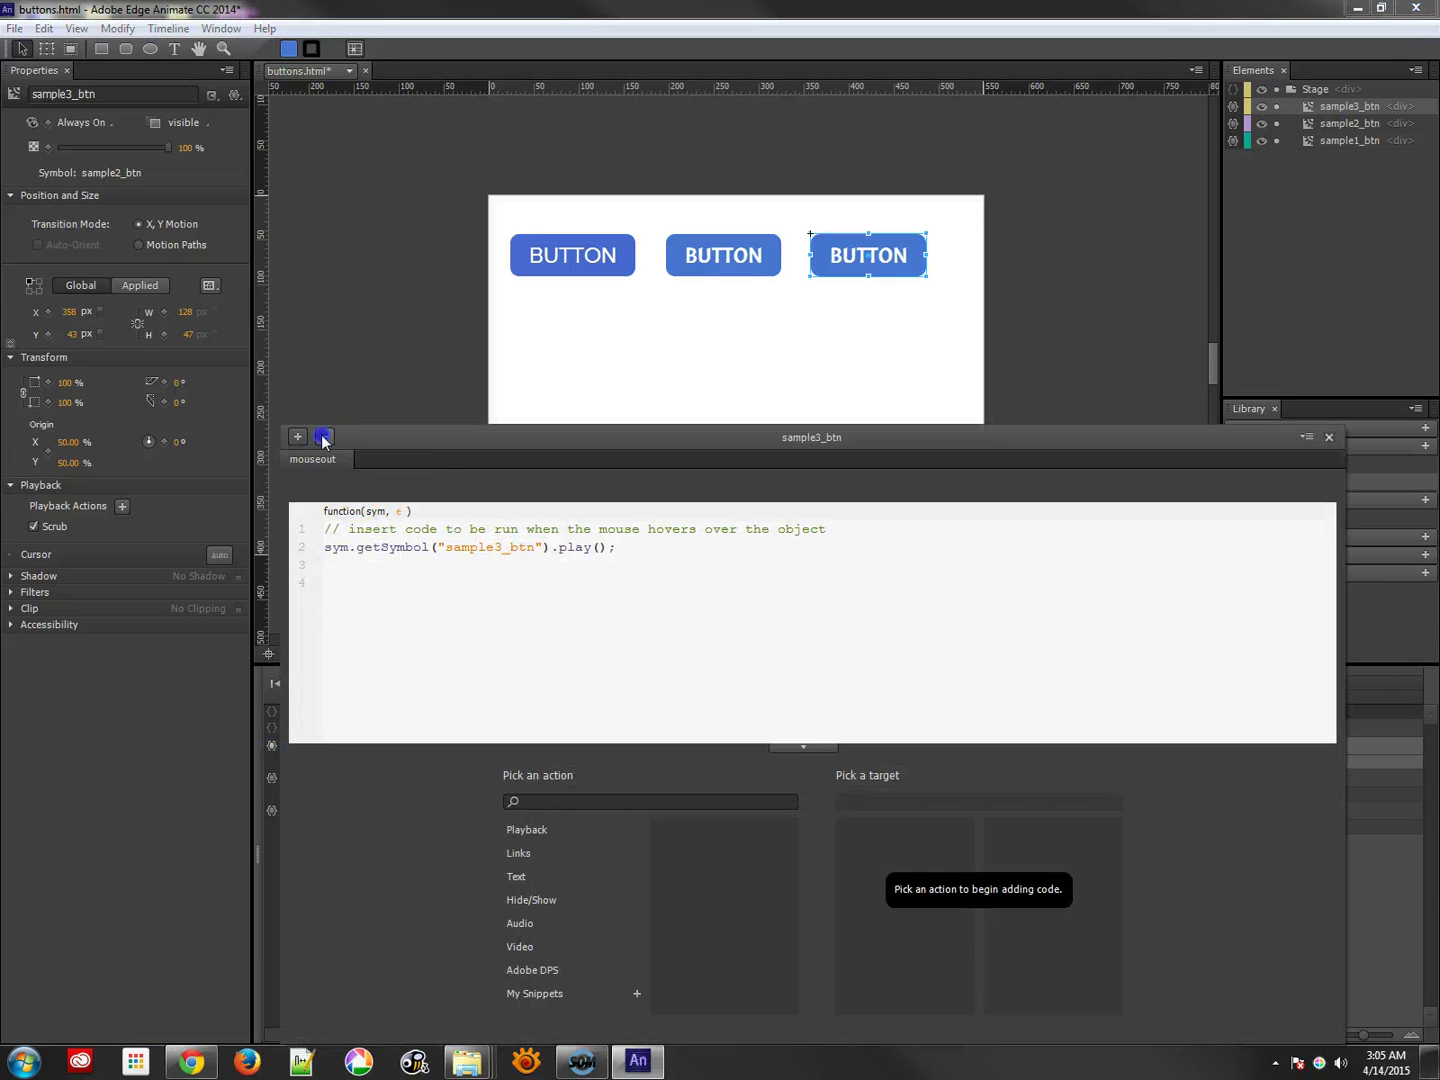
pyautogui.click(329, 437)
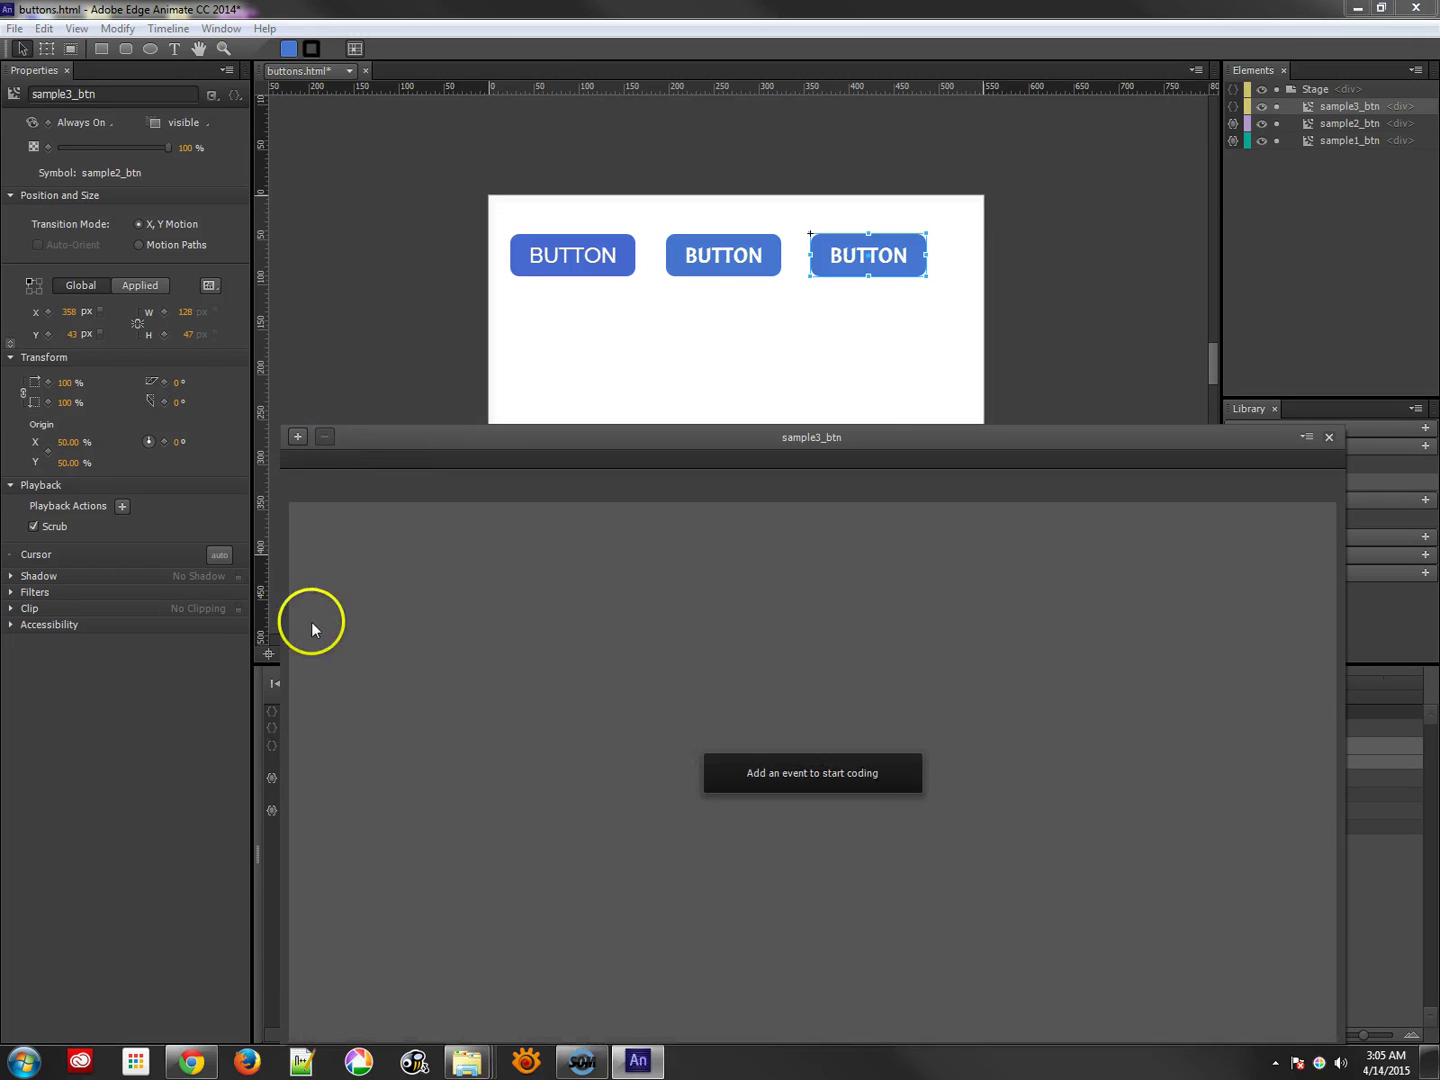
pyautogui.click(1329, 437)
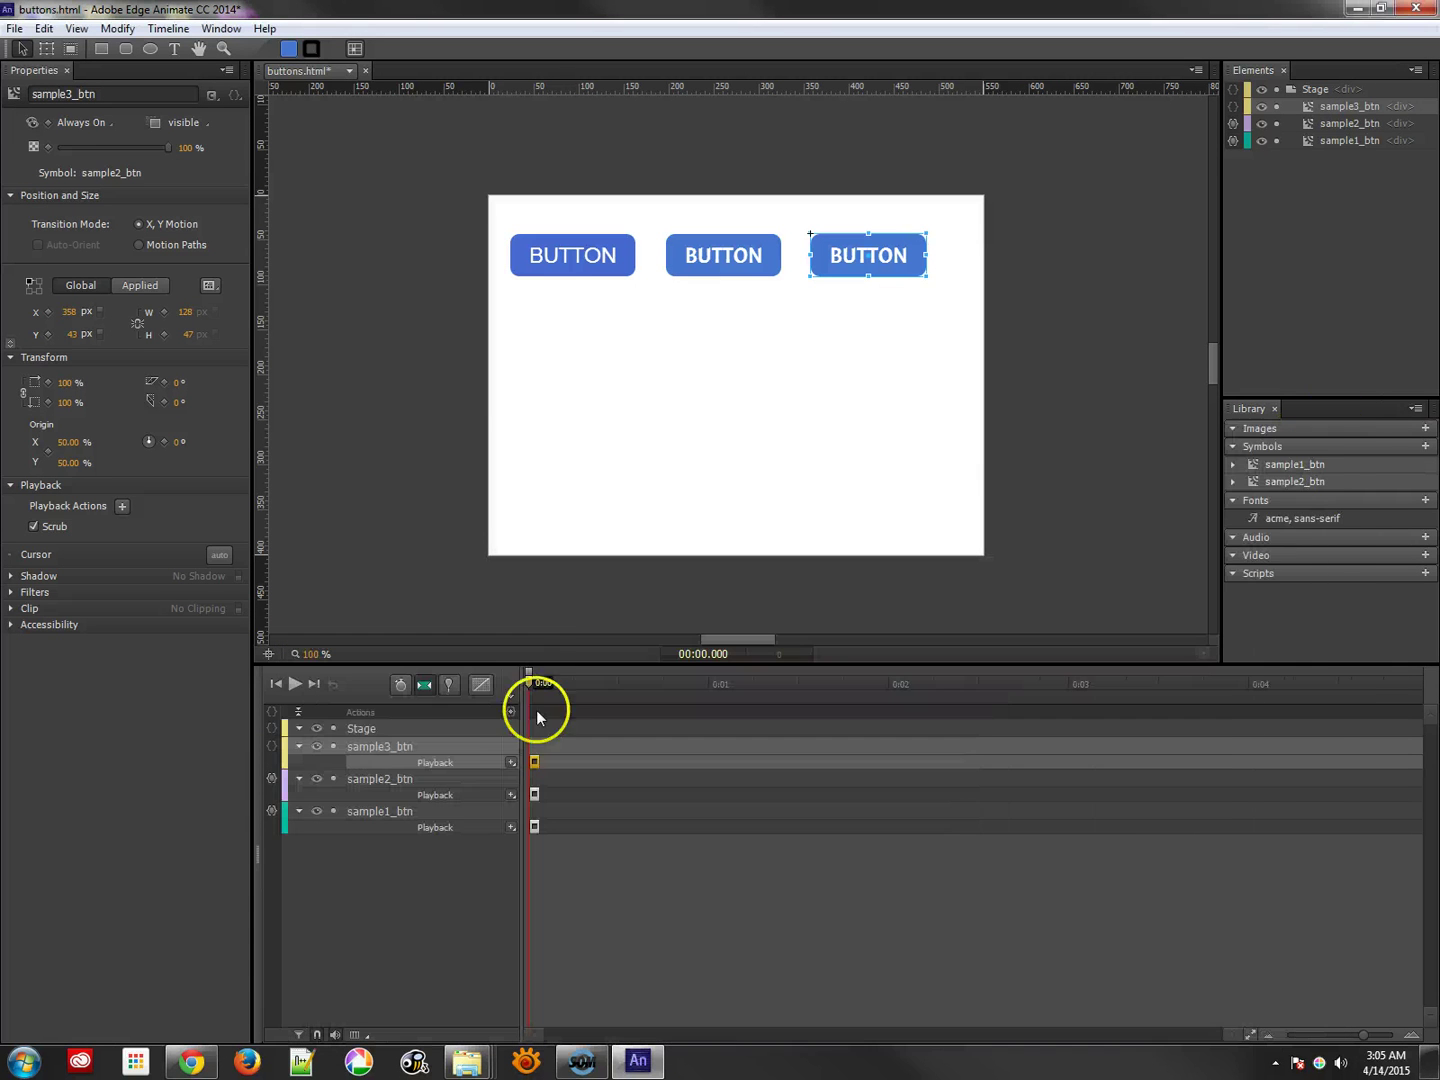
# Step: Delete the mouseout and mouseover events from sample2_btn
pyautogui.click(271, 779)
pyautogui.click(327, 437)
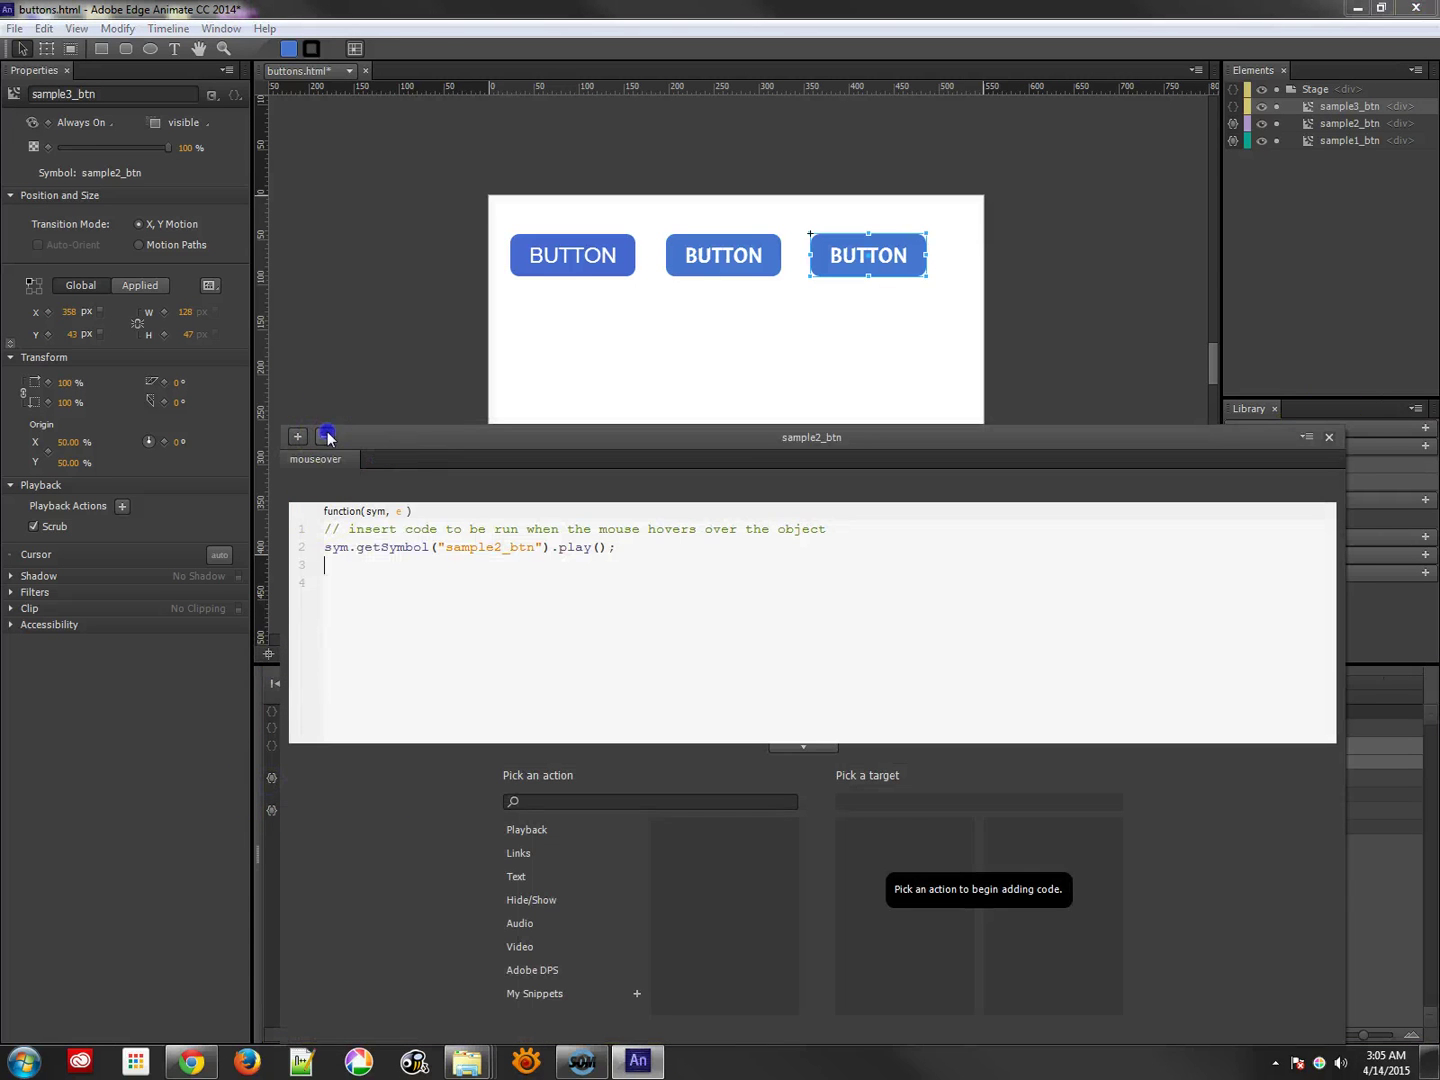
pyautogui.click(327, 437)
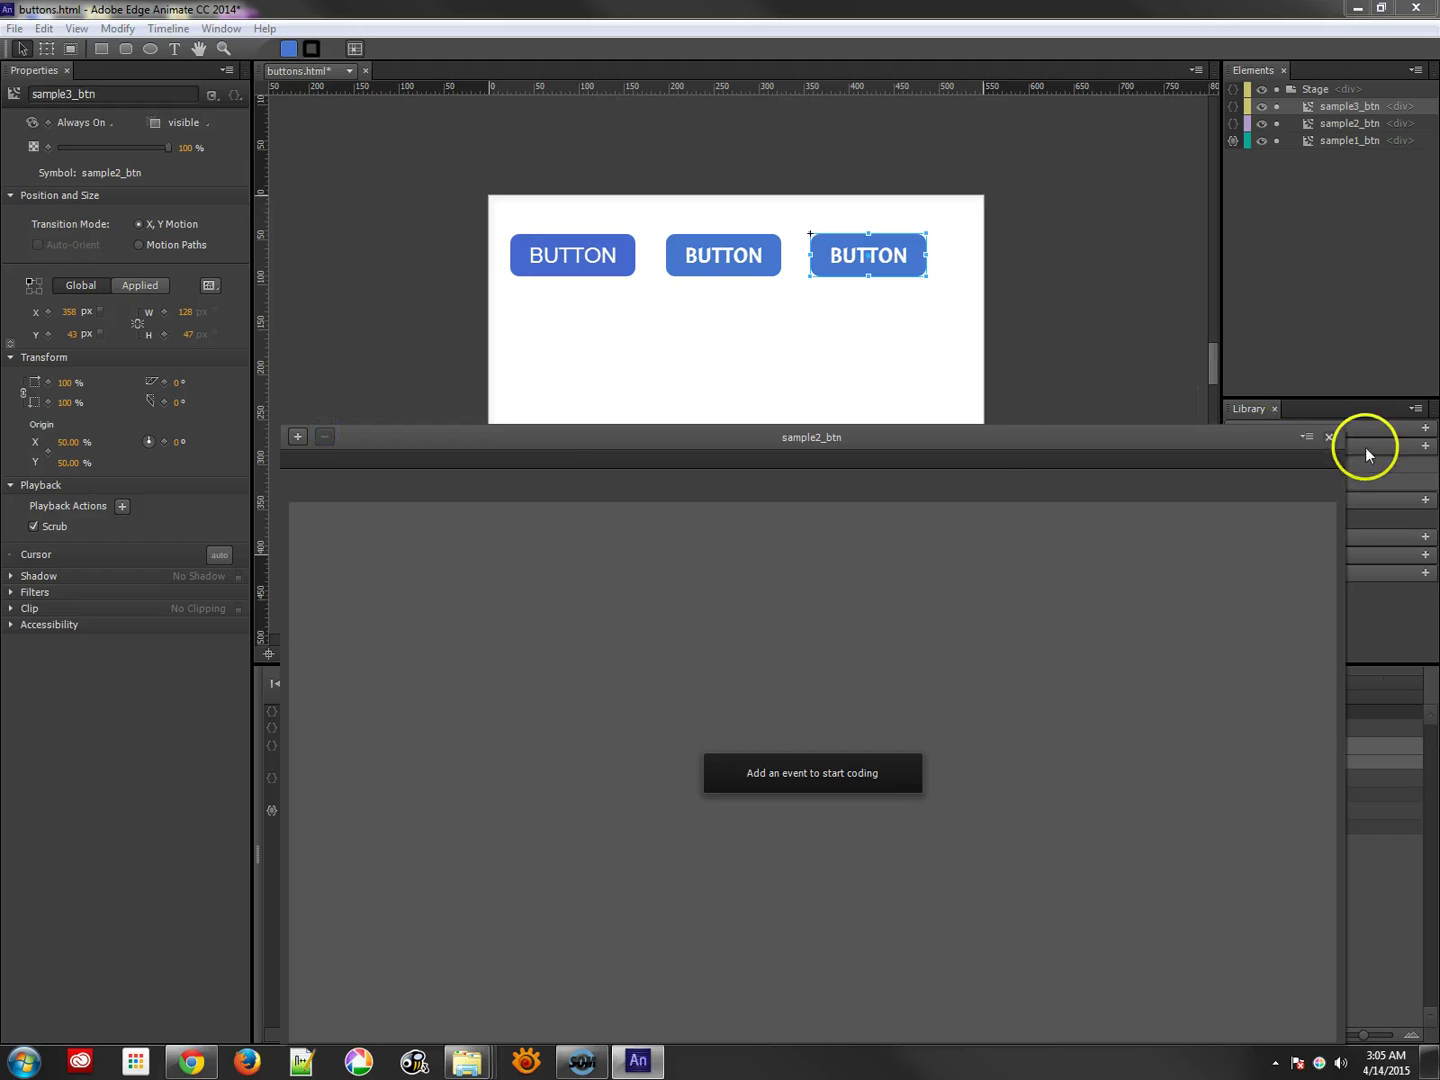
pyautogui.click(1331, 440)
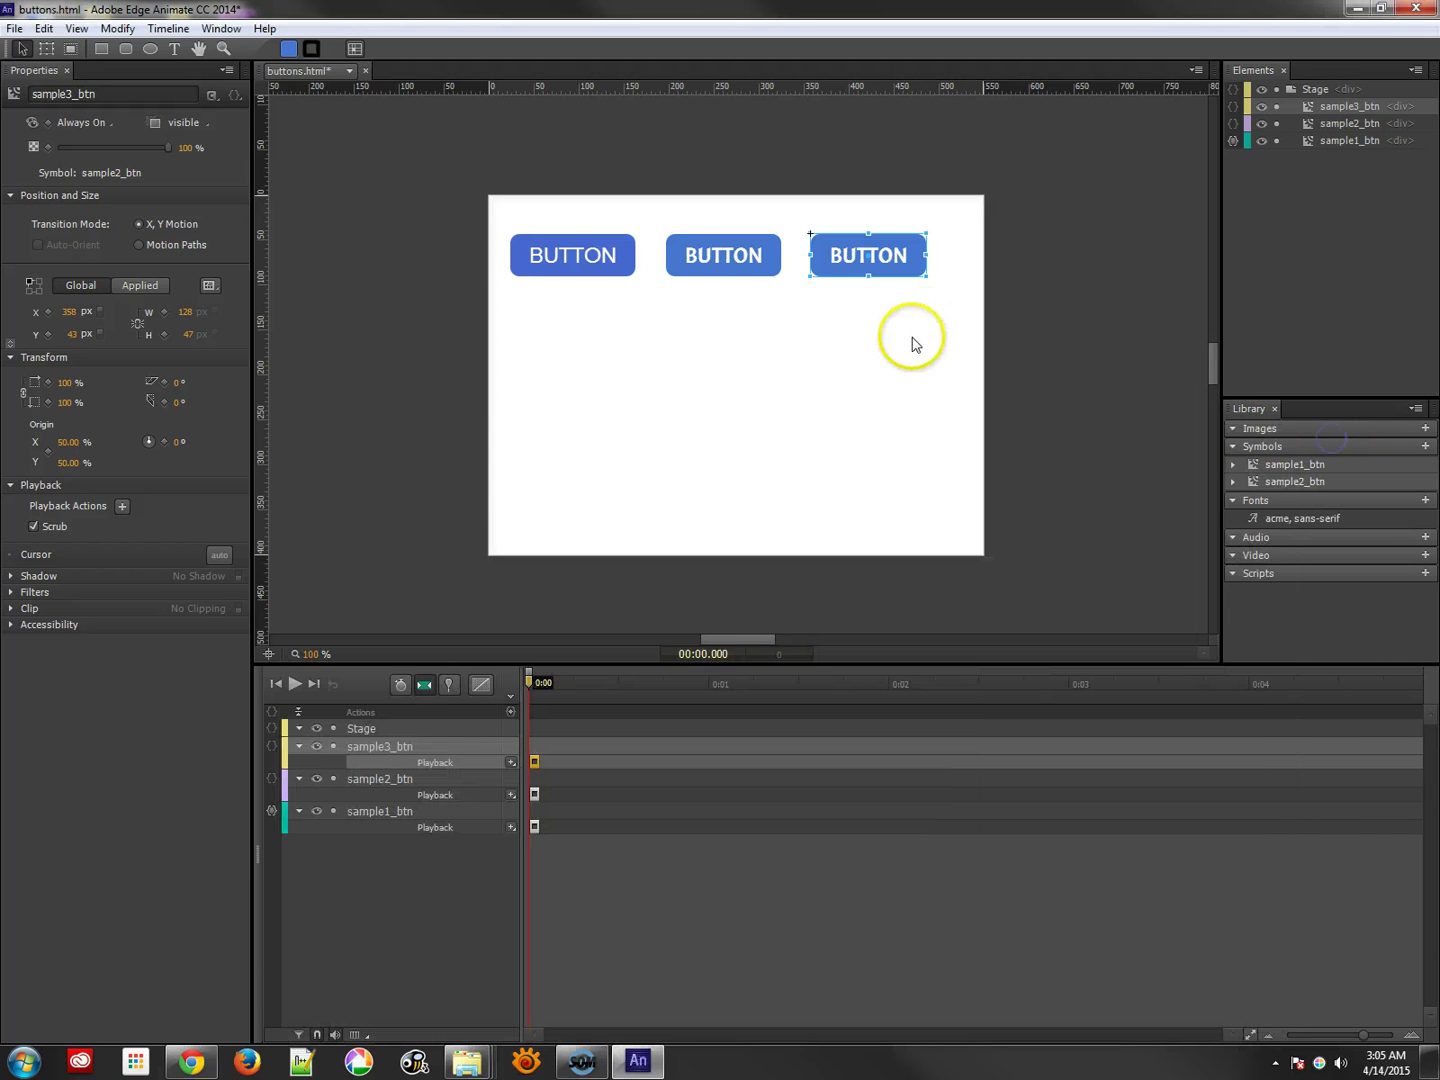
# Step: Open the sample2_btn symbol for editing from its stage instance and add a mouseover event to inv_btn
pyautogui.click(766, 274)
pyautogui.doubleClick(766, 274)
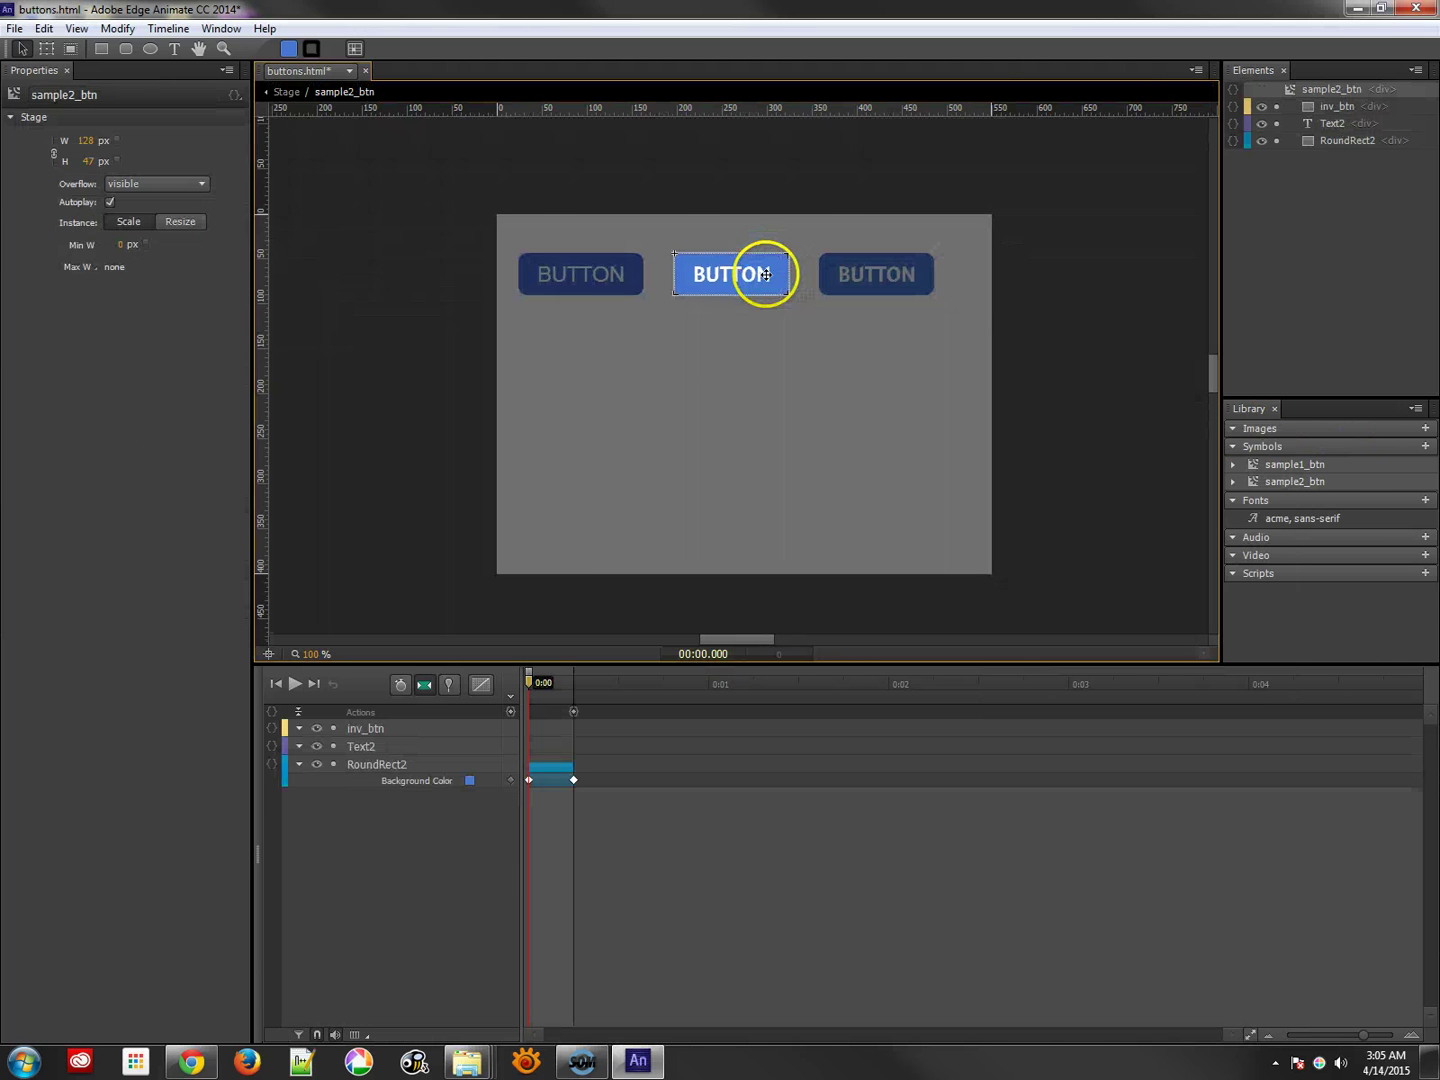
pyautogui.click(360, 729)
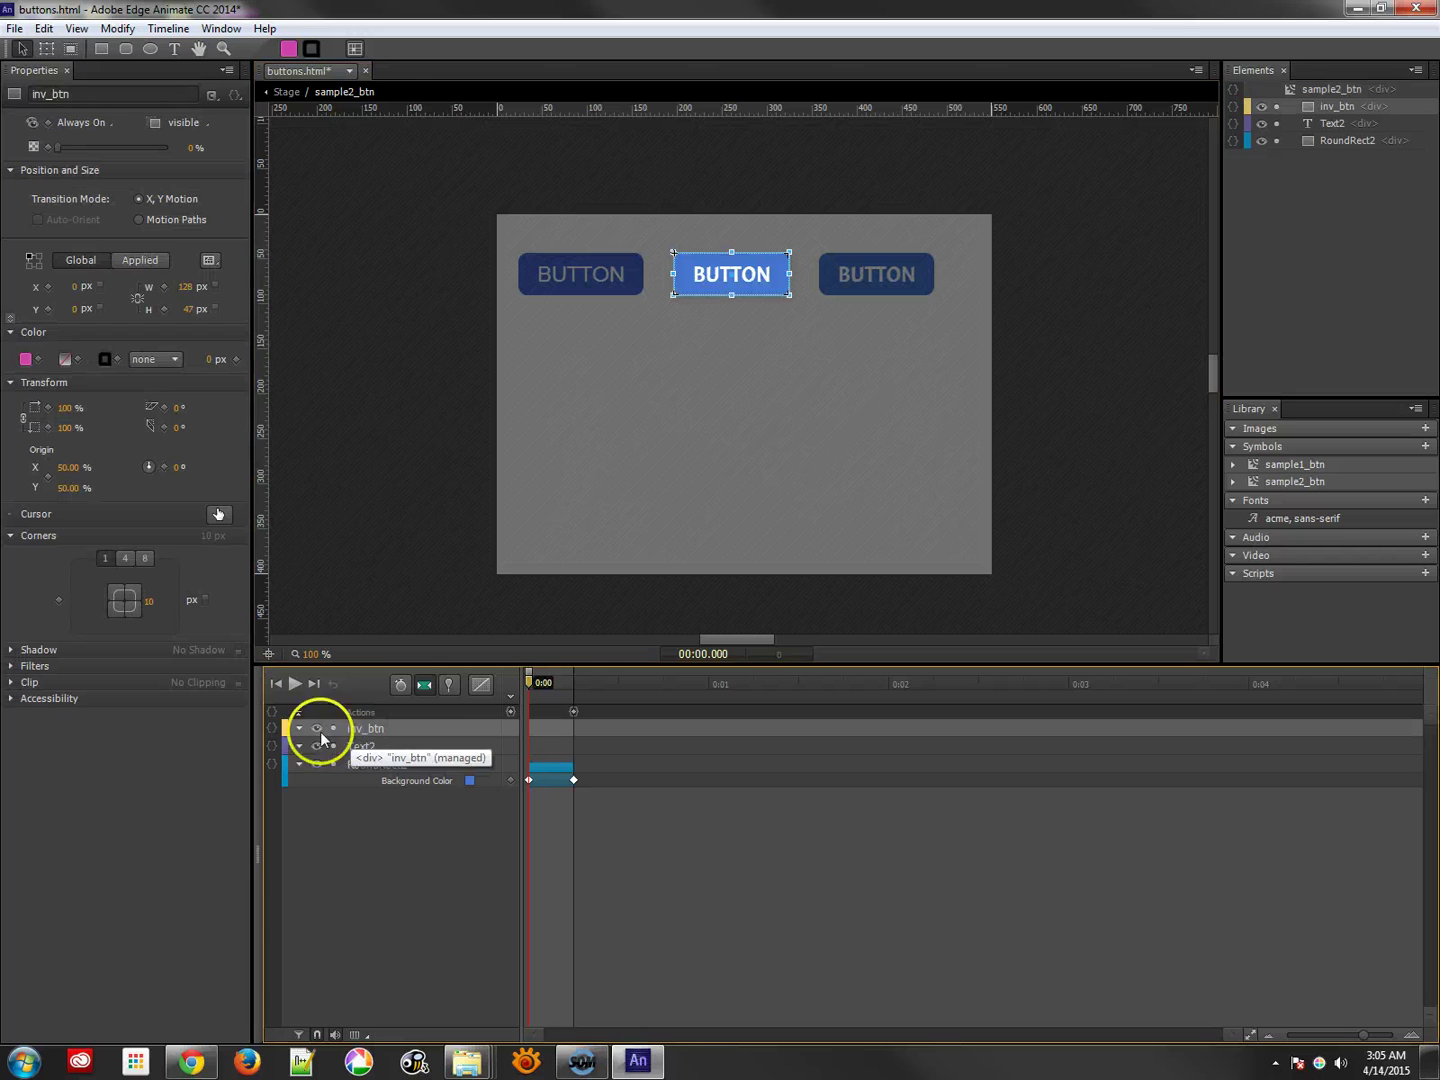
pyautogui.click(271, 728)
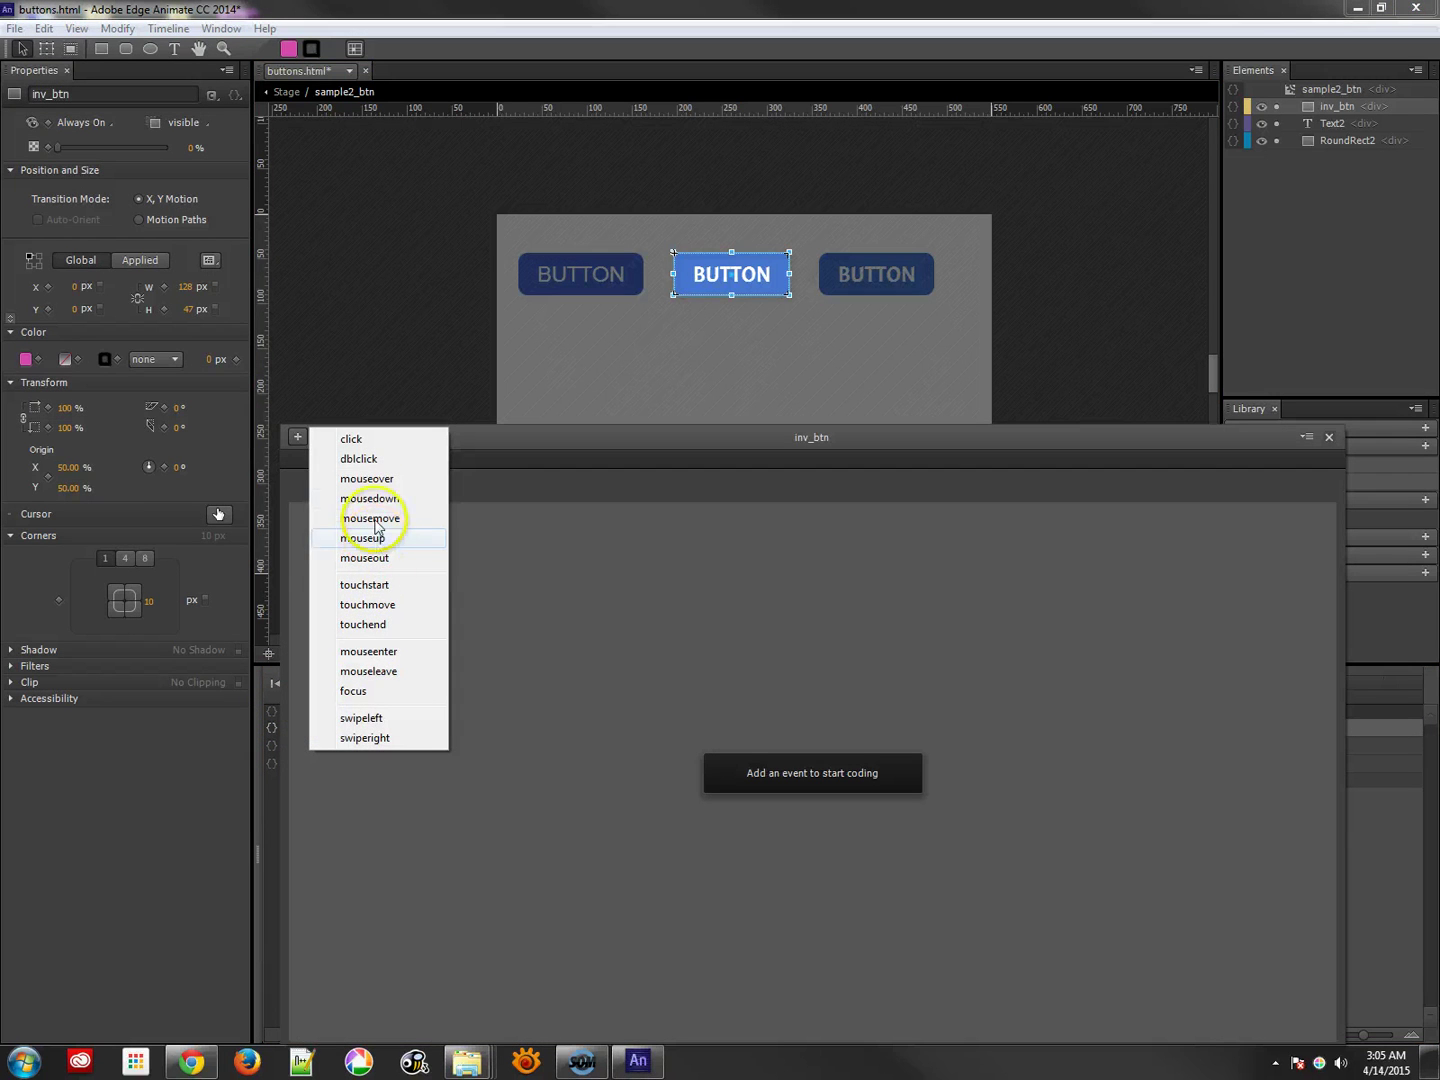
pyautogui.click(373, 480)
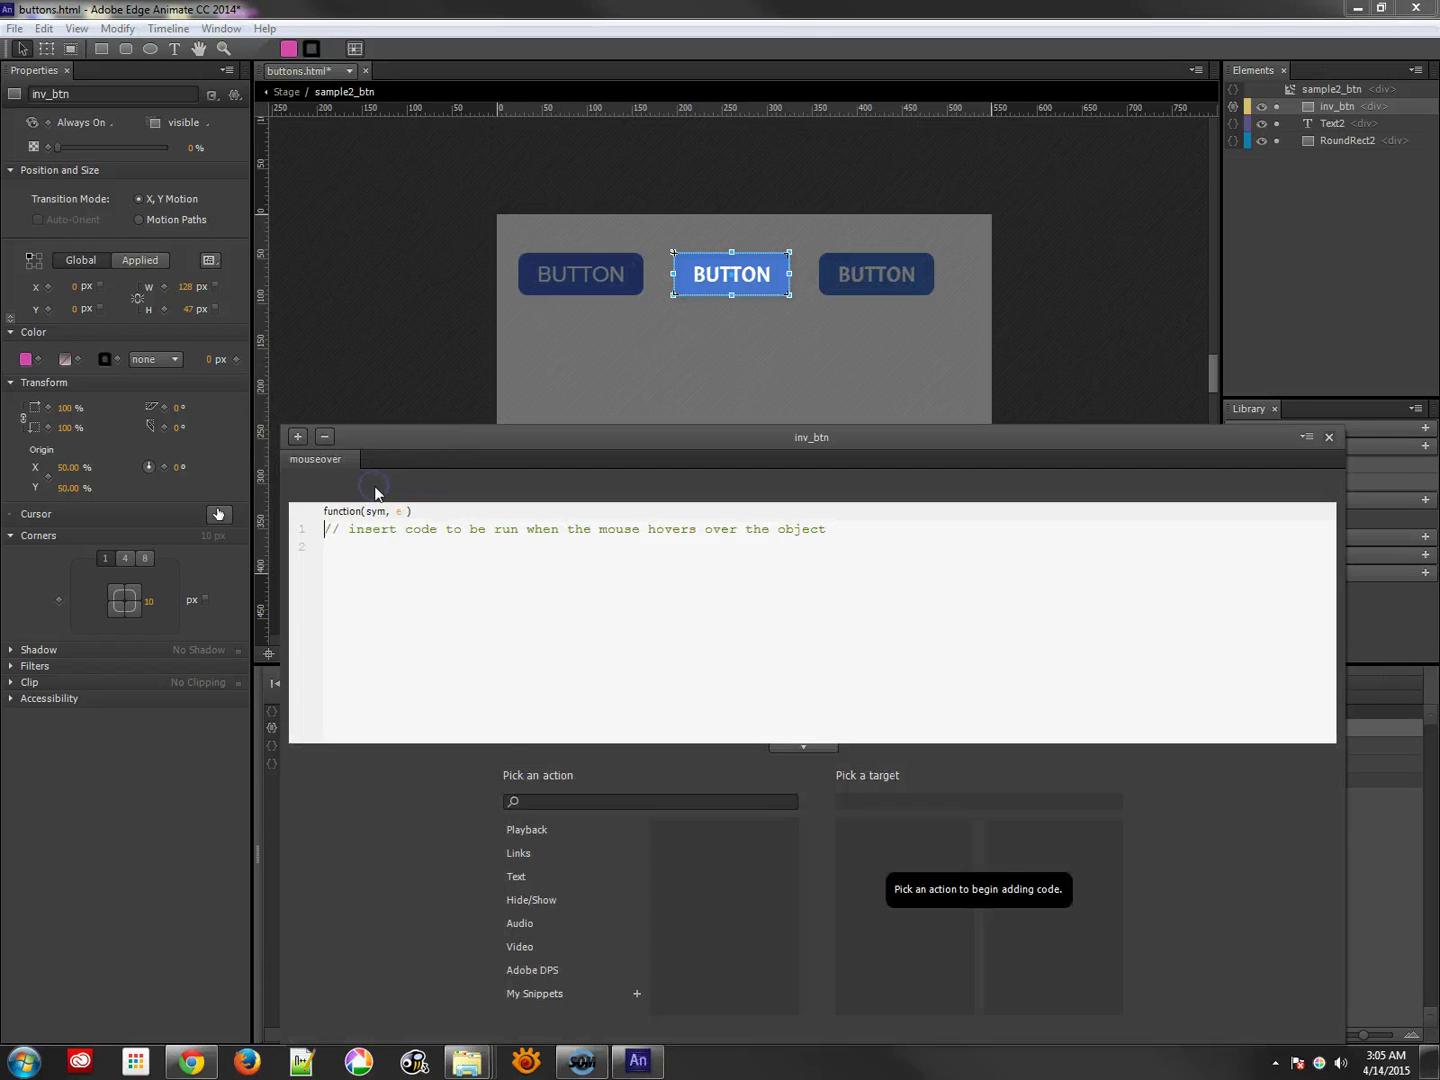
# Step: Try a Play action targeting the Stage's sample2_btn instance in inv_btn's mouseover code, and delete that code
pyautogui.click(527, 829)
pyautogui.click(705, 833)
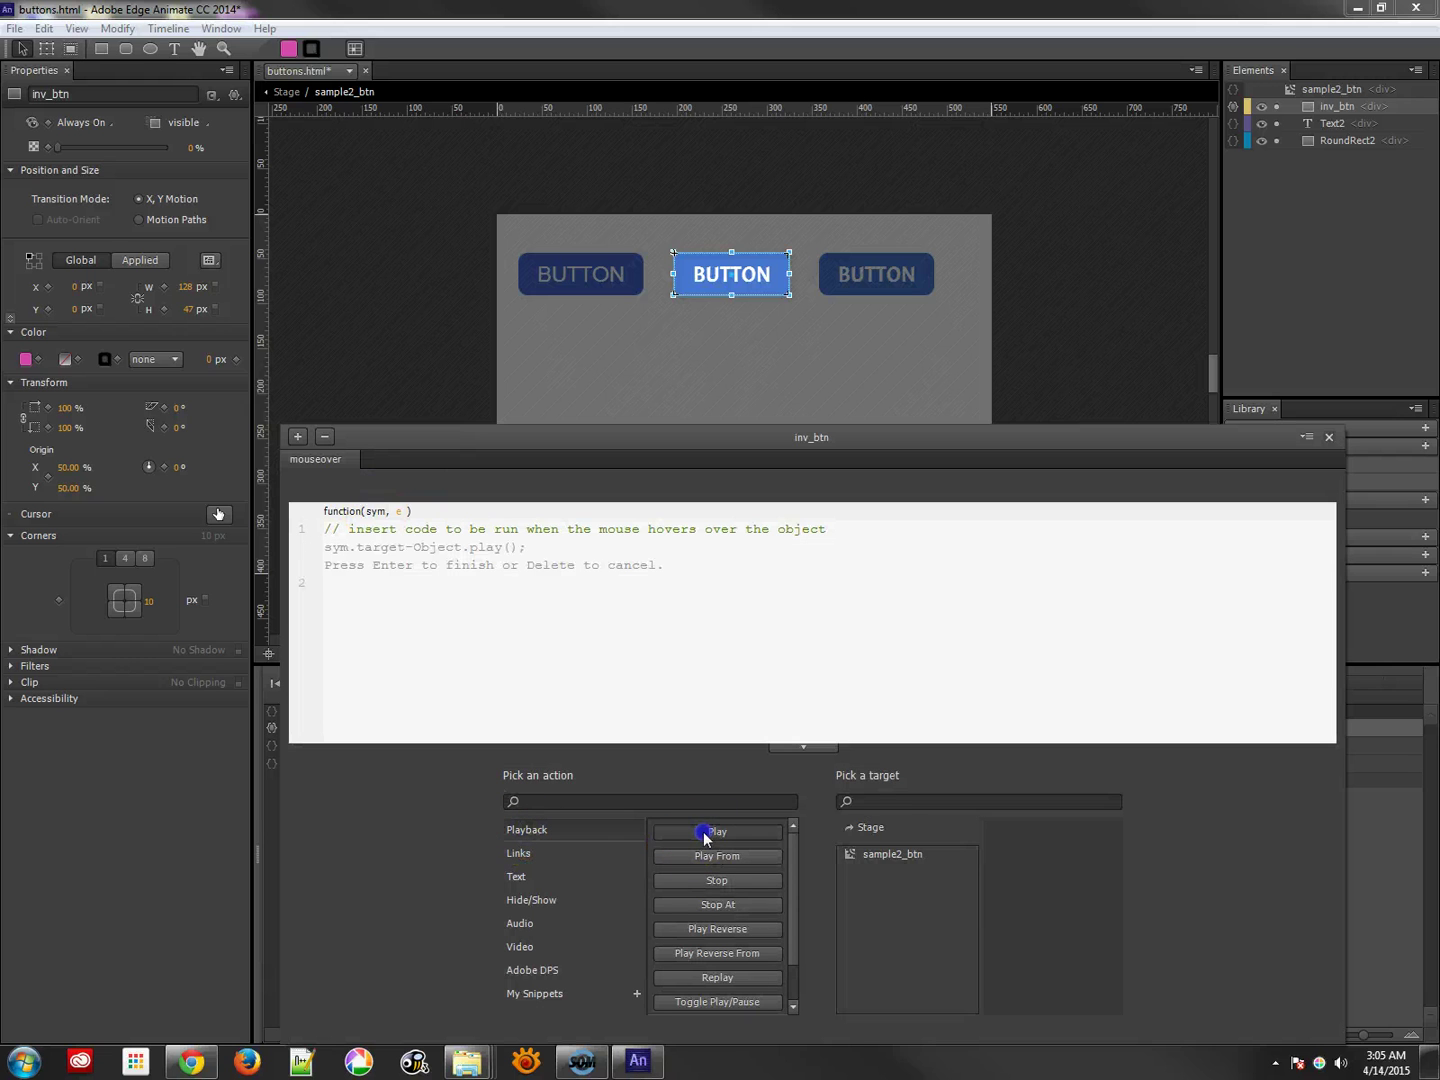
pyautogui.click(908, 855)
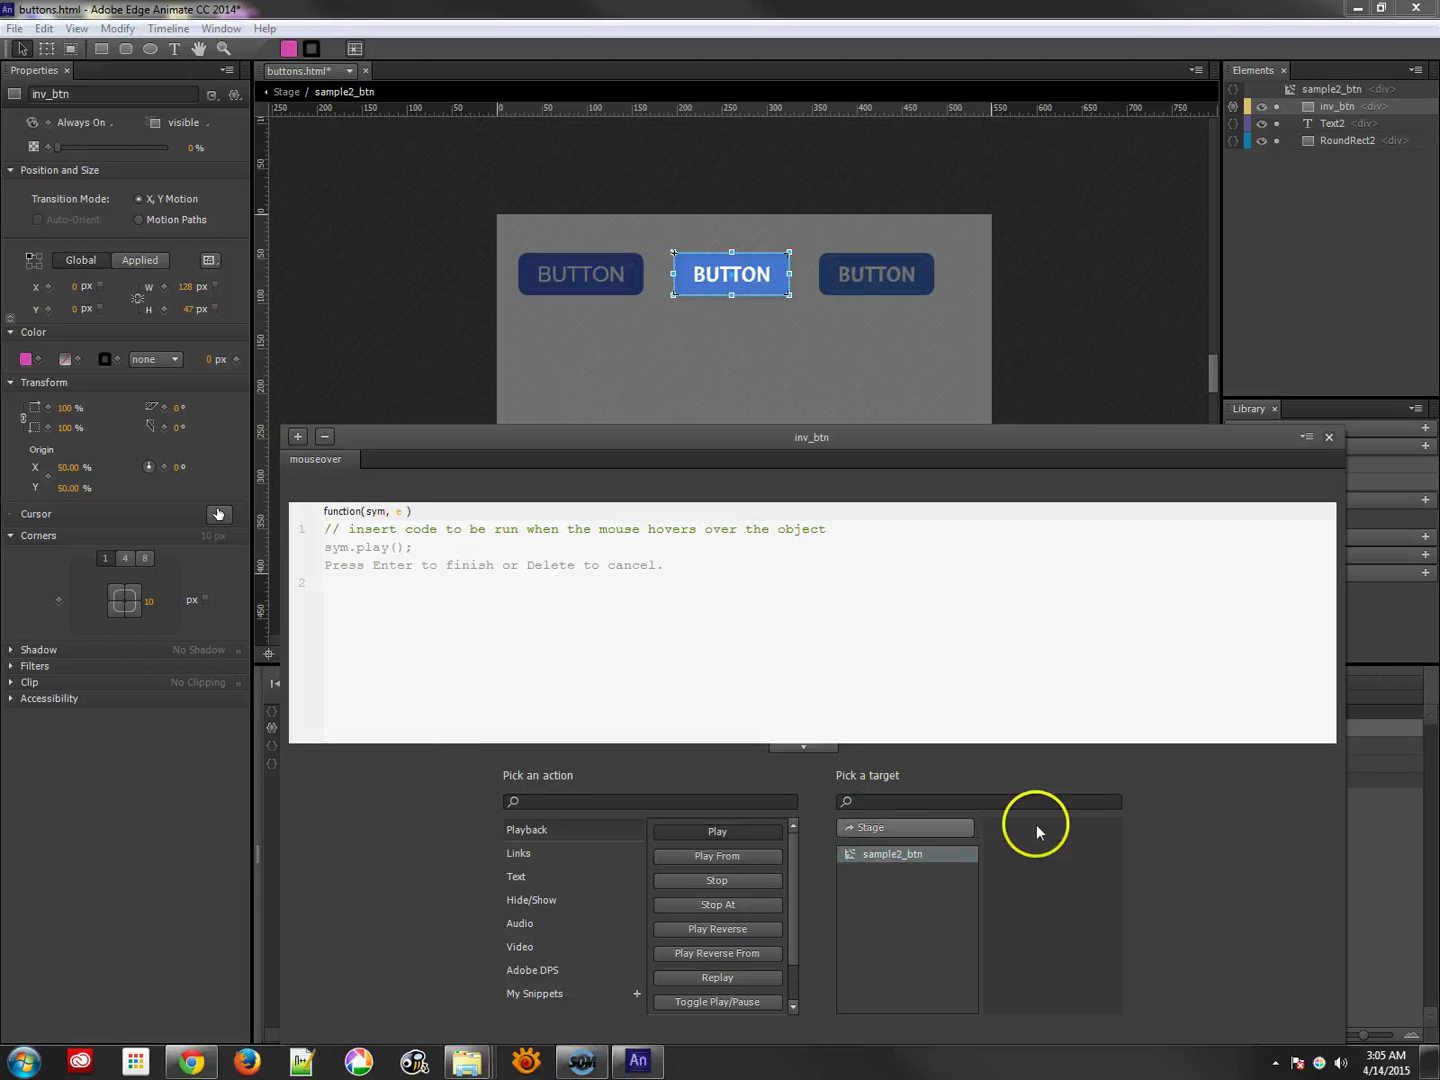
pyautogui.click(882, 827)
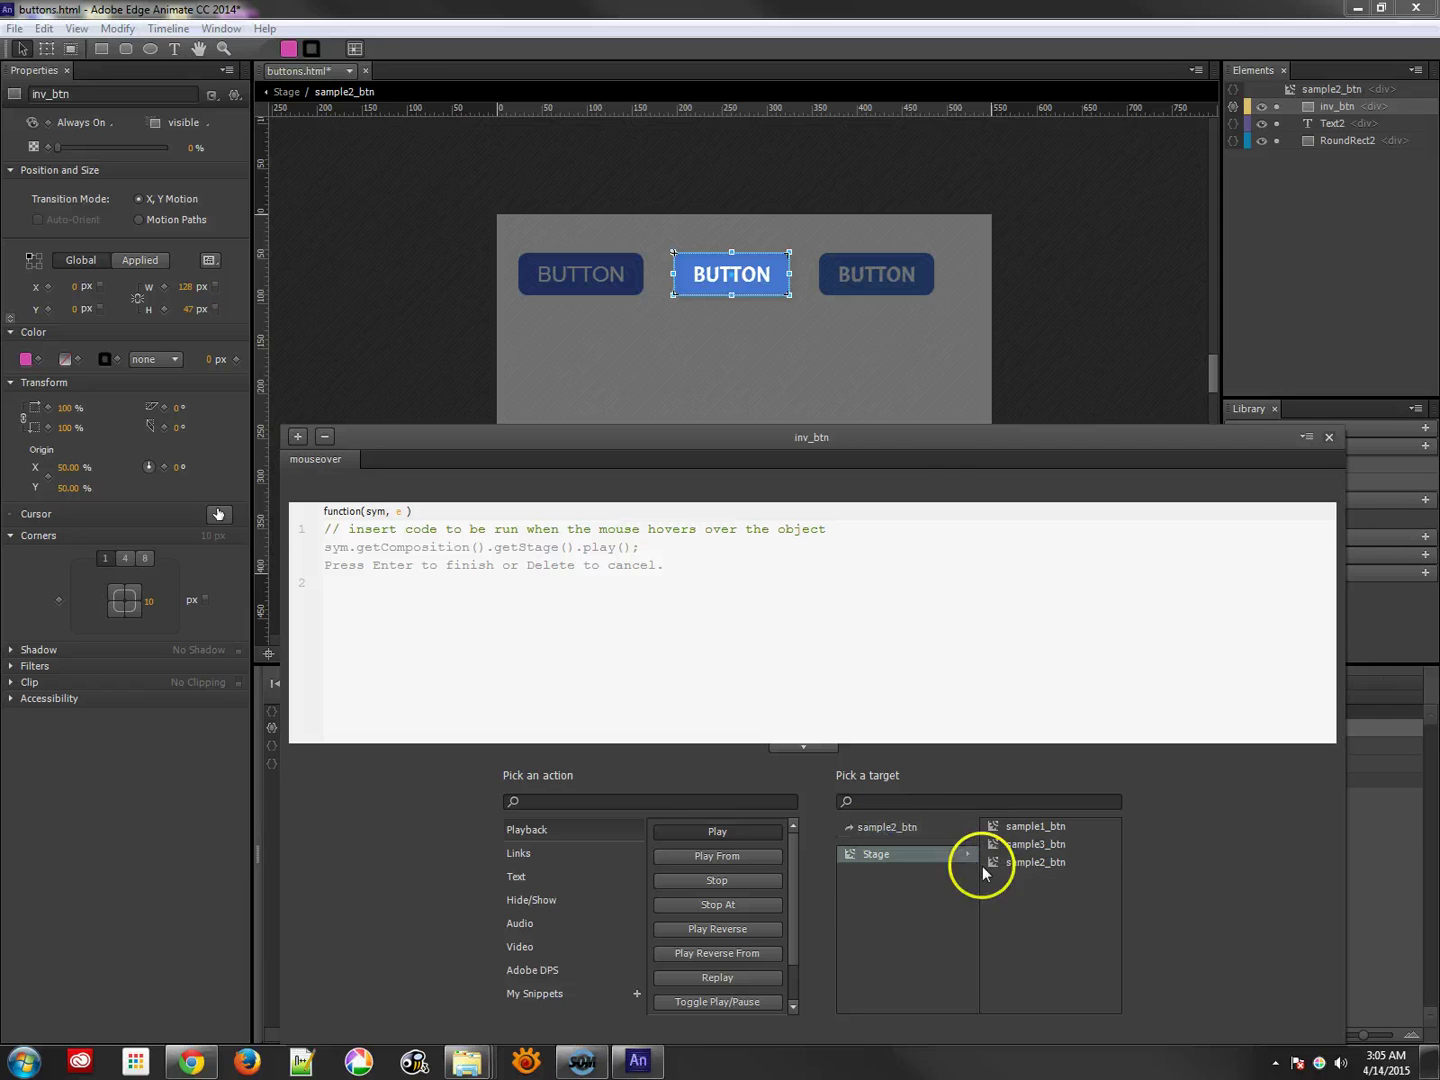
pyautogui.click(1034, 846)
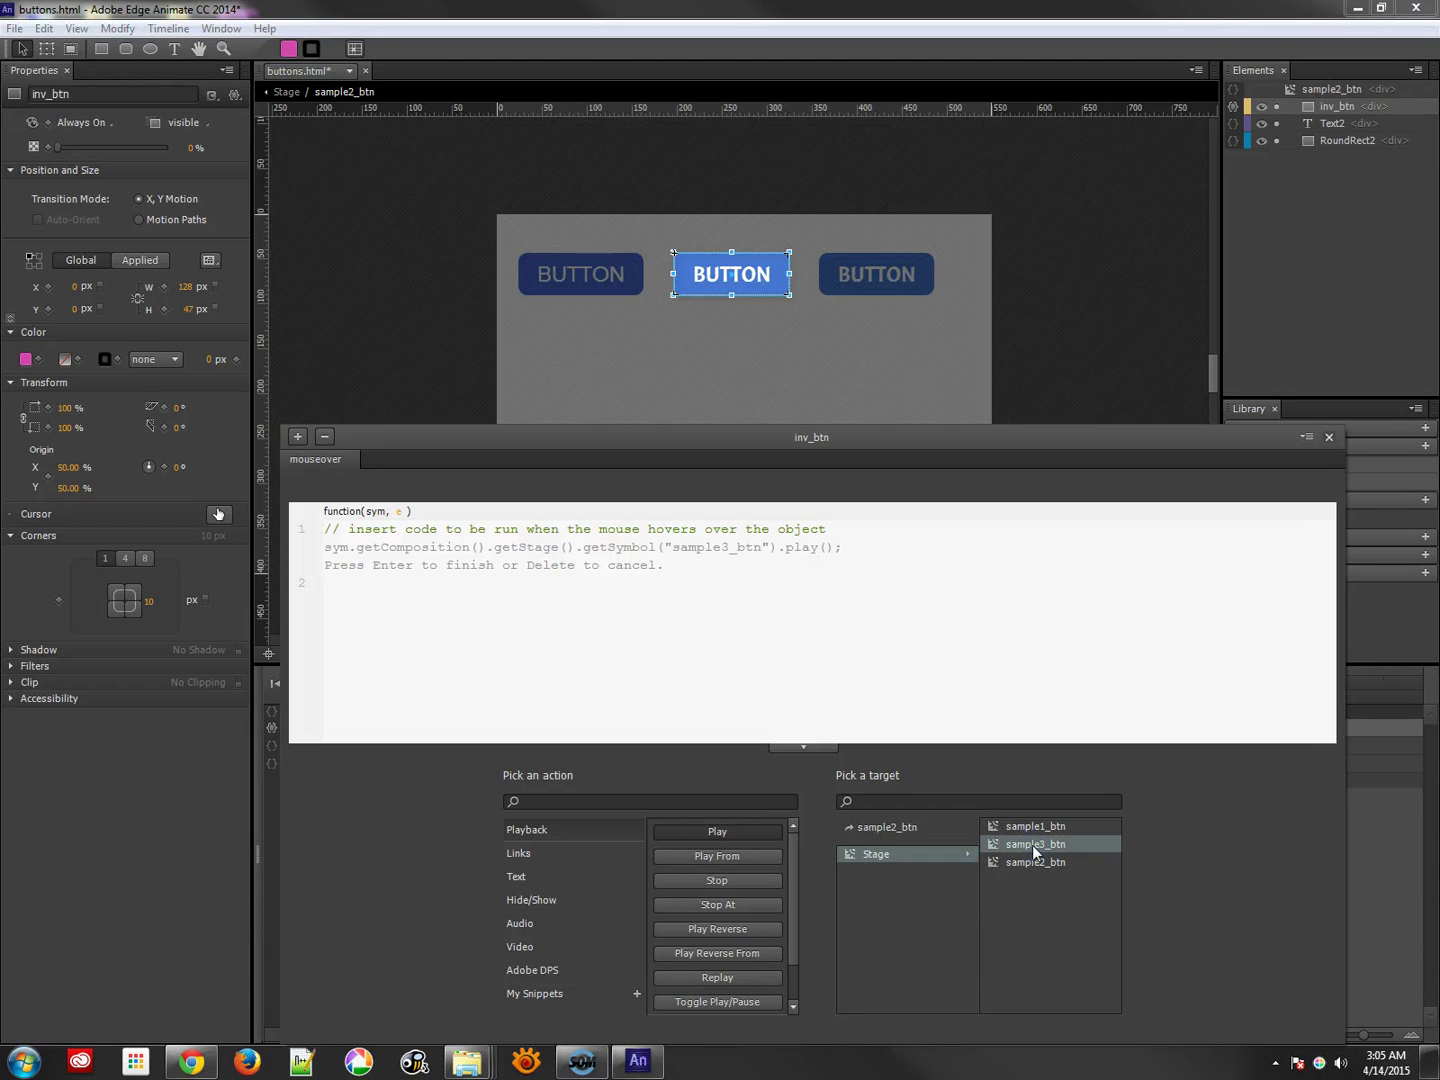
pyautogui.click(1030, 862)
pyautogui.click(1032, 861)
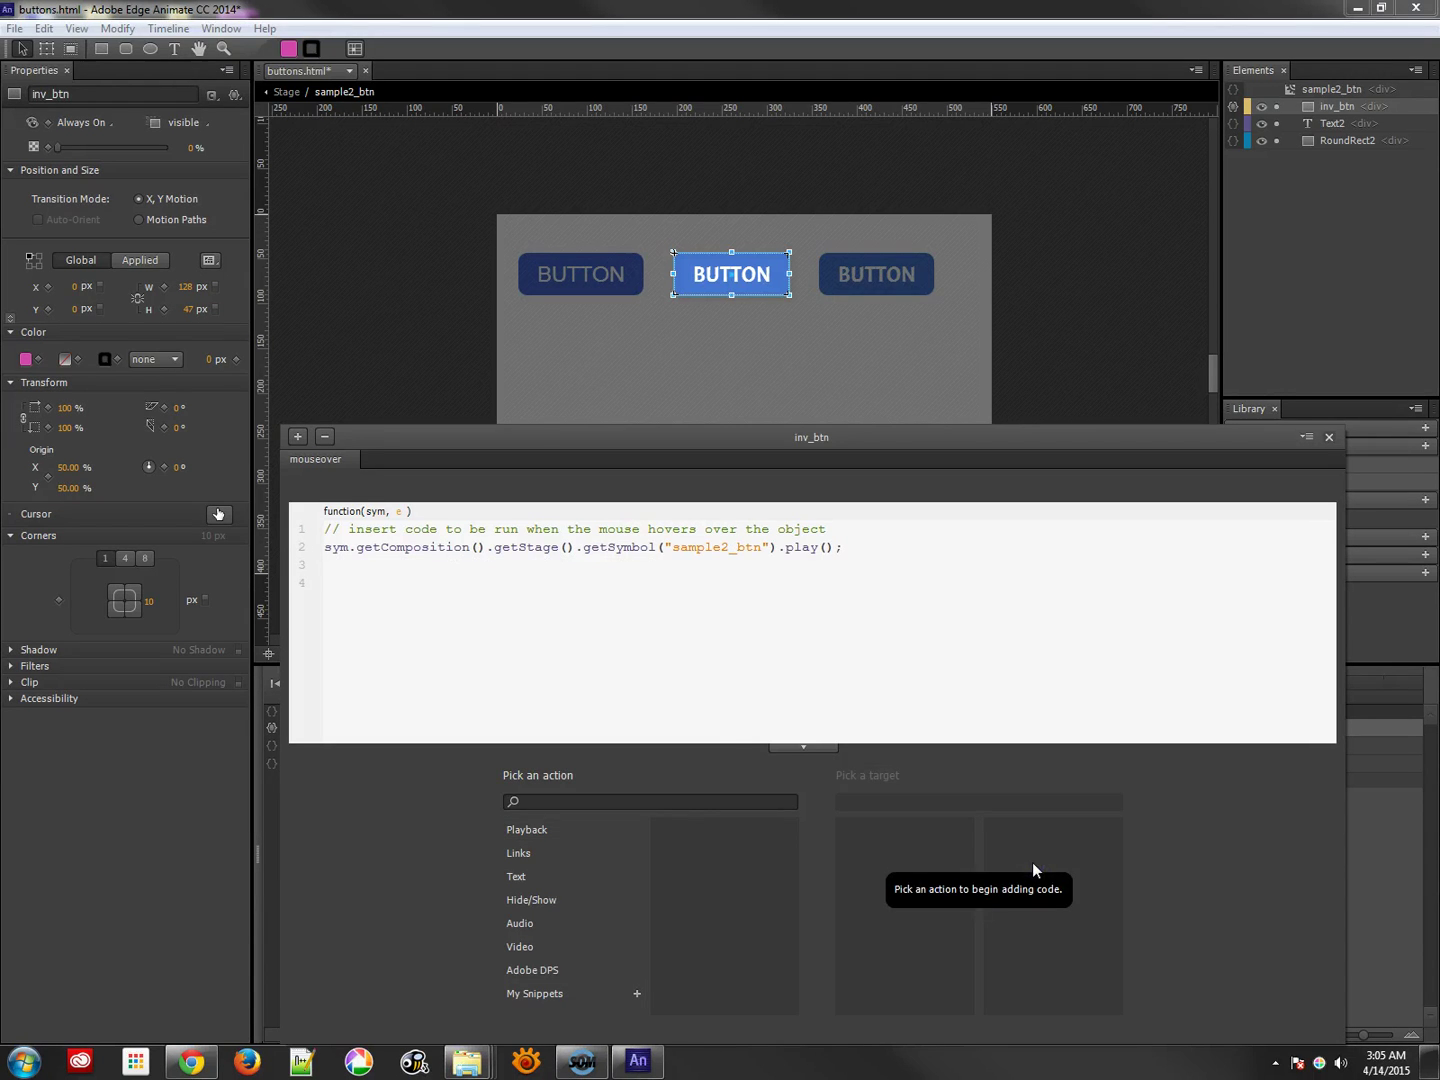
pyautogui.click(489, 572)
pyautogui.moveTo(900, 555); pyautogui.dragTo(150, 580)
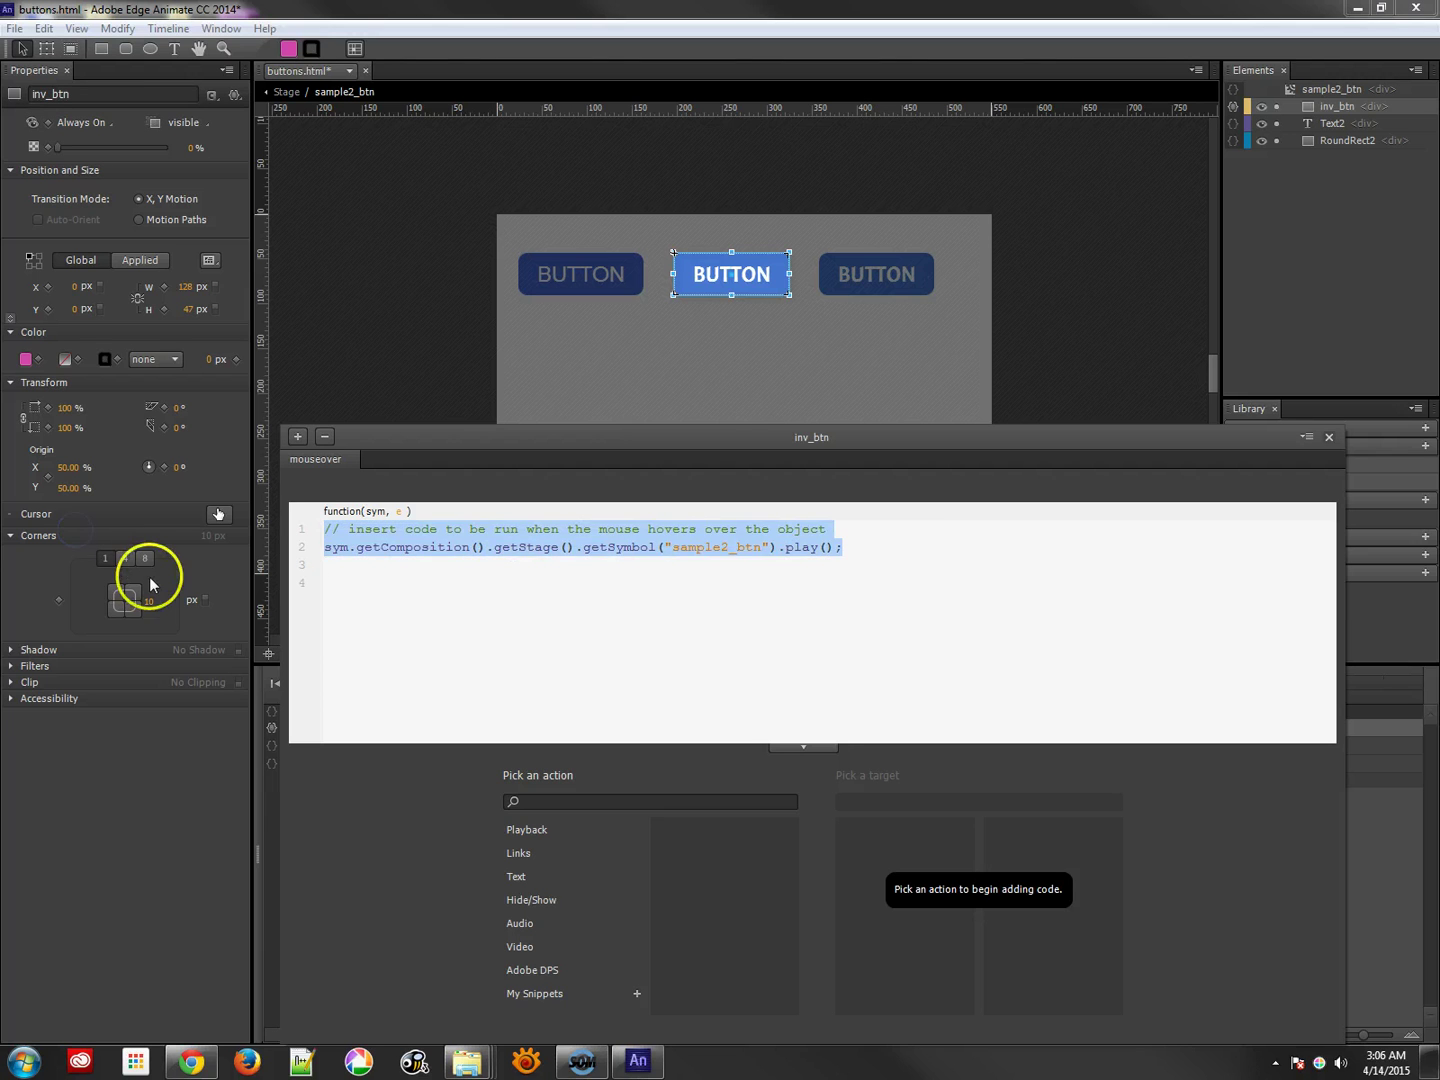
pyautogui.press('BackSpace')
# Step: Add a Play action targeting the enclosing sample2_btn symbol to inv_btn's mouseover event, using the code sym.play();
pyautogui.click(528, 830)
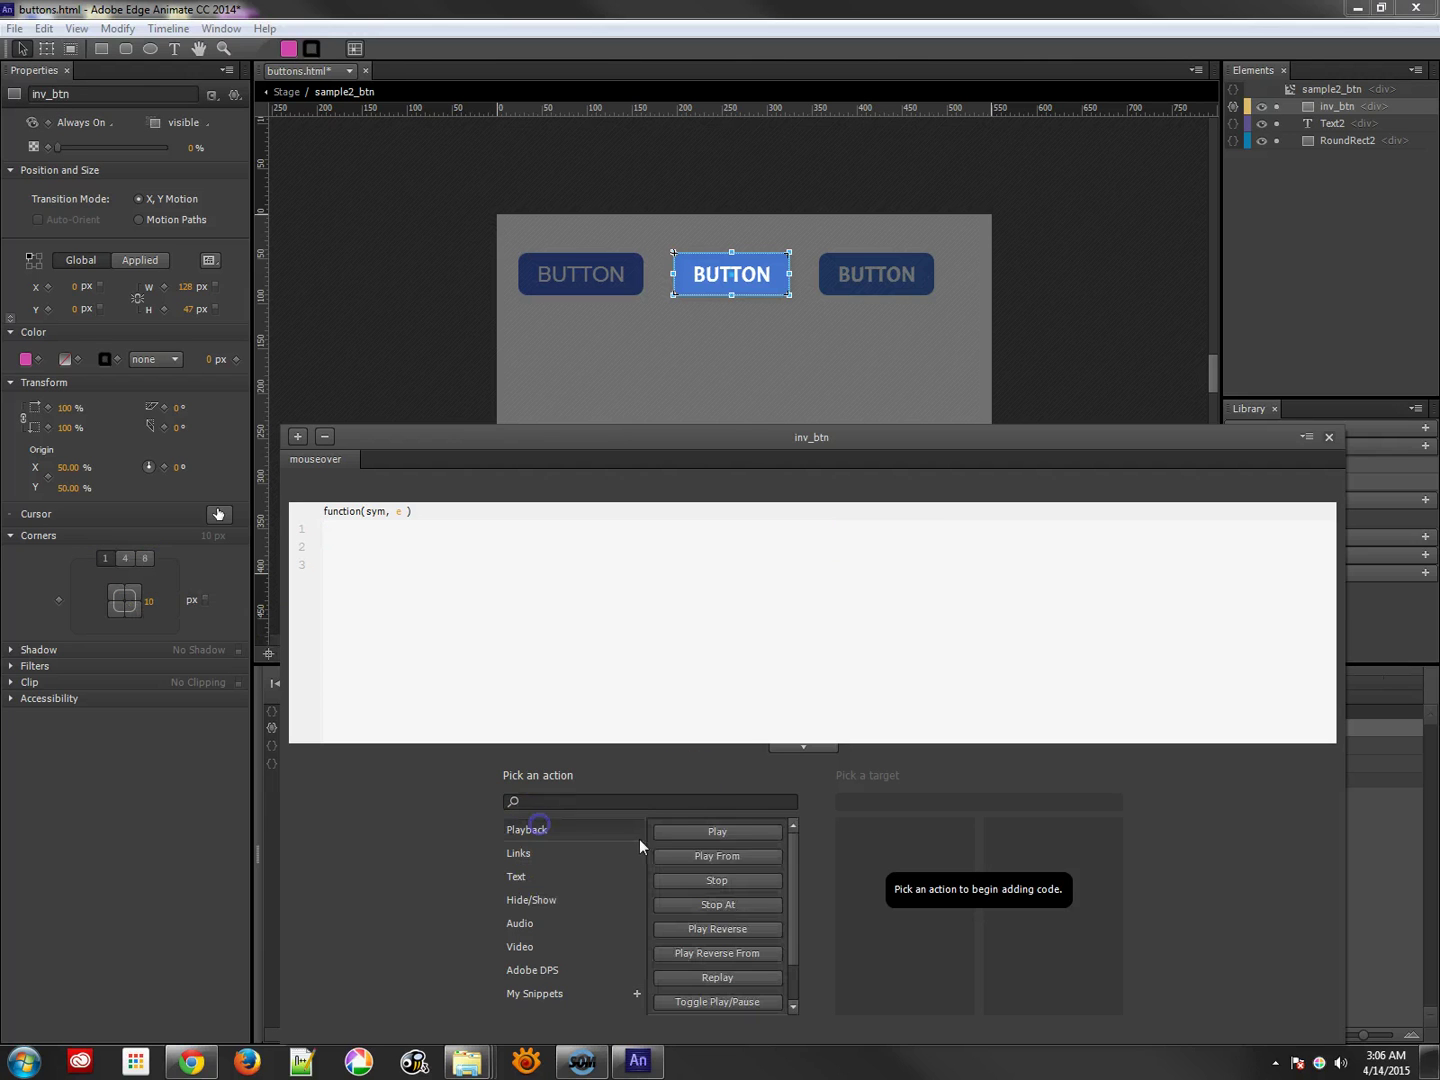
pyautogui.click(724, 835)
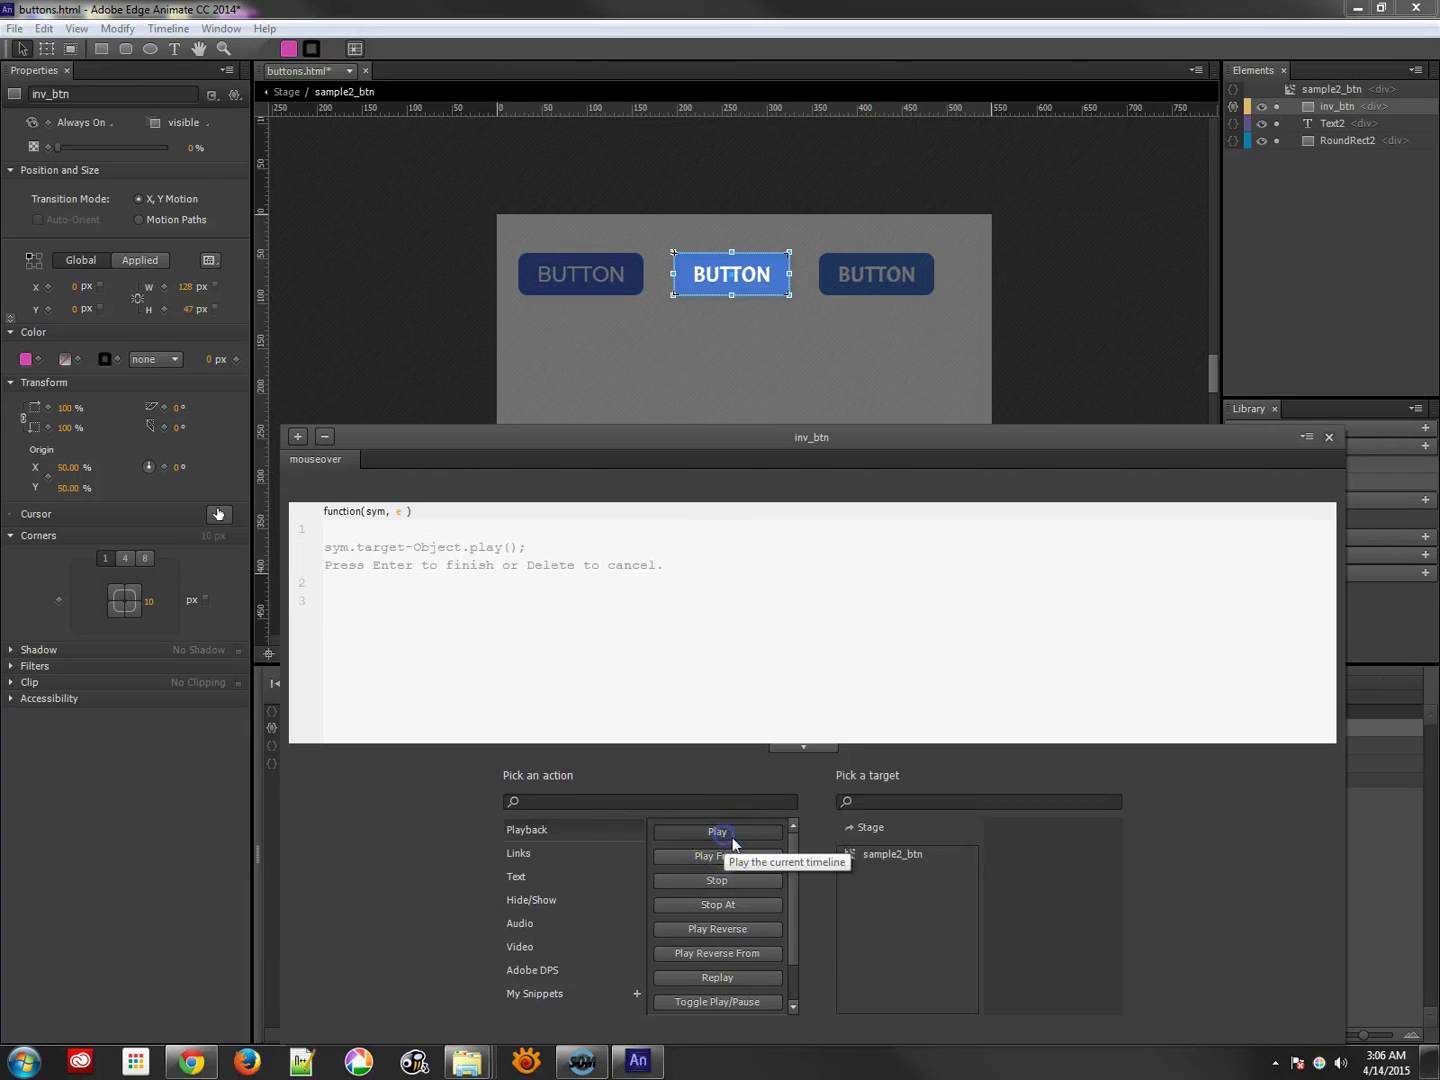
pyautogui.click(912, 860)
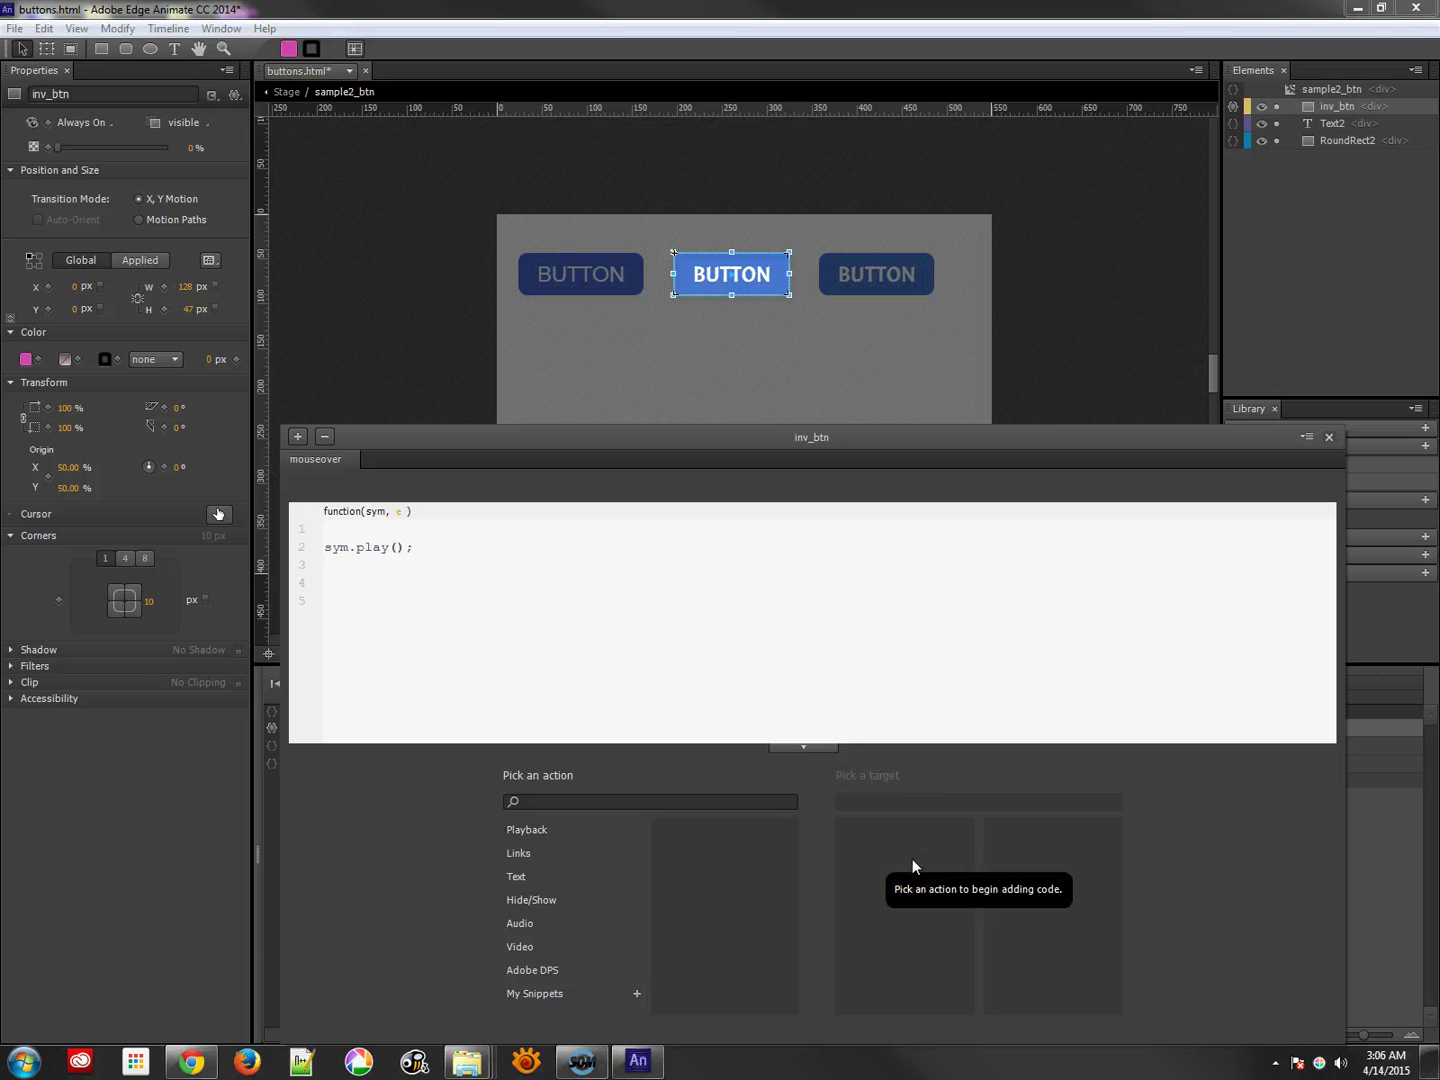
pyautogui.click(314, 551)
pyautogui.doubleClick(318, 548)
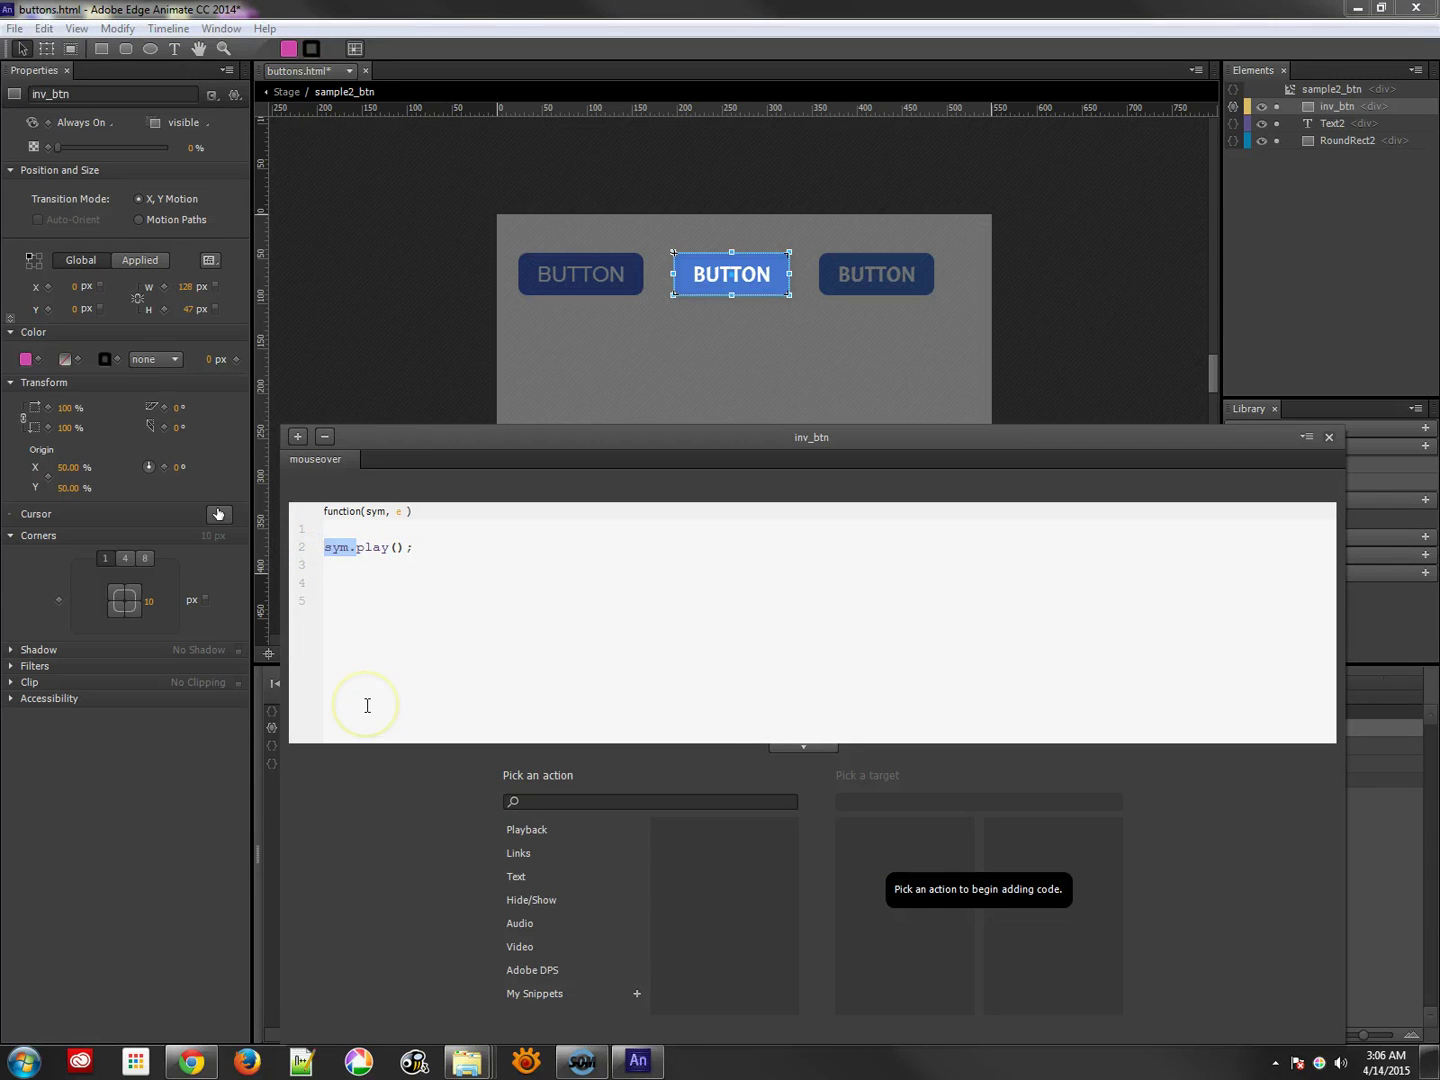
pyautogui.moveTo(447, 434); pyautogui.dragTo(517, 390)
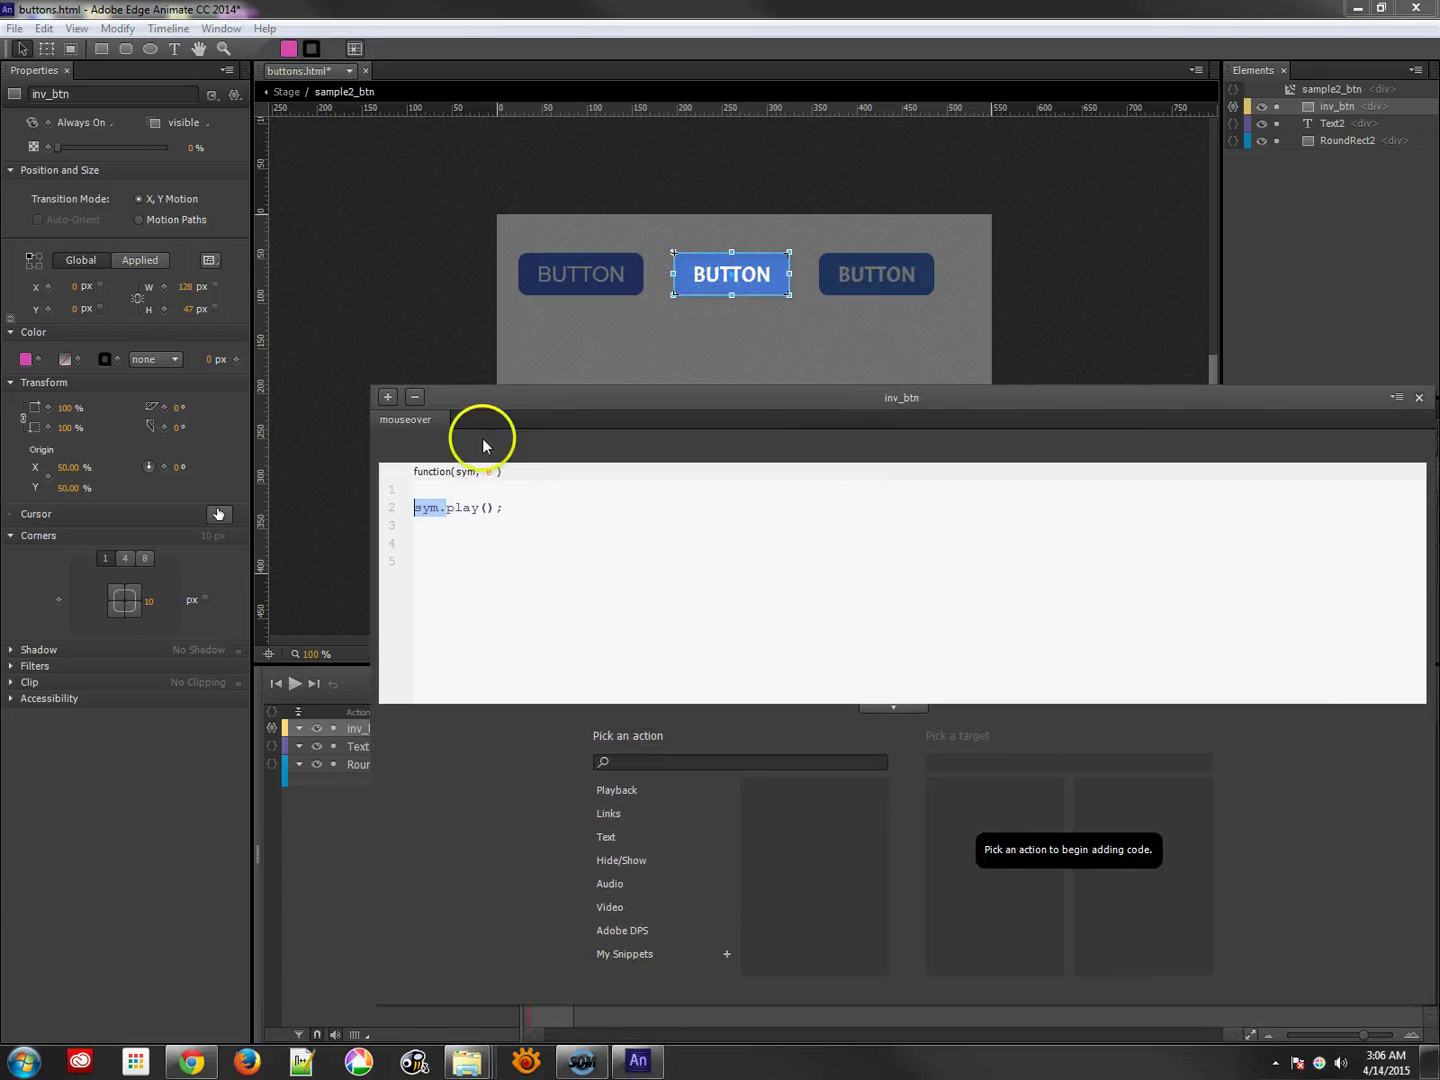
pyautogui.moveTo(446, 508); pyautogui.dragTo(383, 512)
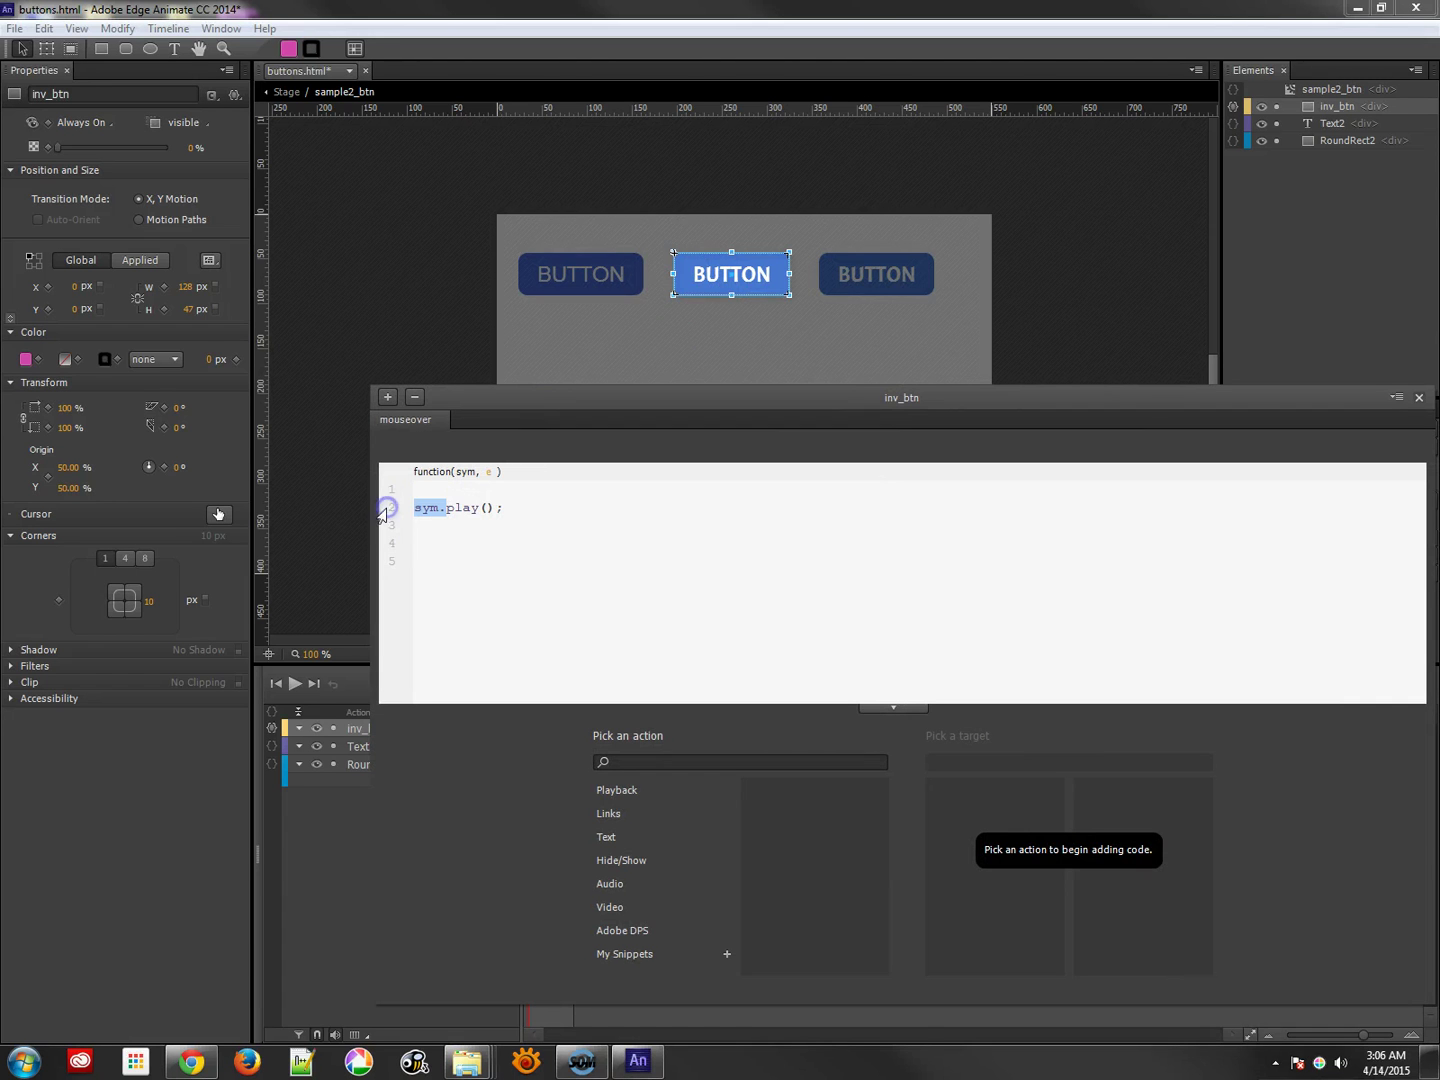
# Step: Copy the mouseover code into a new mouseout event on inv_btn, replacing its comment, and change it to sym.playReverse();
pyautogui.click(479, 580)
pyautogui.moveTo(510, 509); pyautogui.dragTo(355, 510)
pyautogui.hotkey('ctrl', 'c')
pyautogui.click(388, 397)
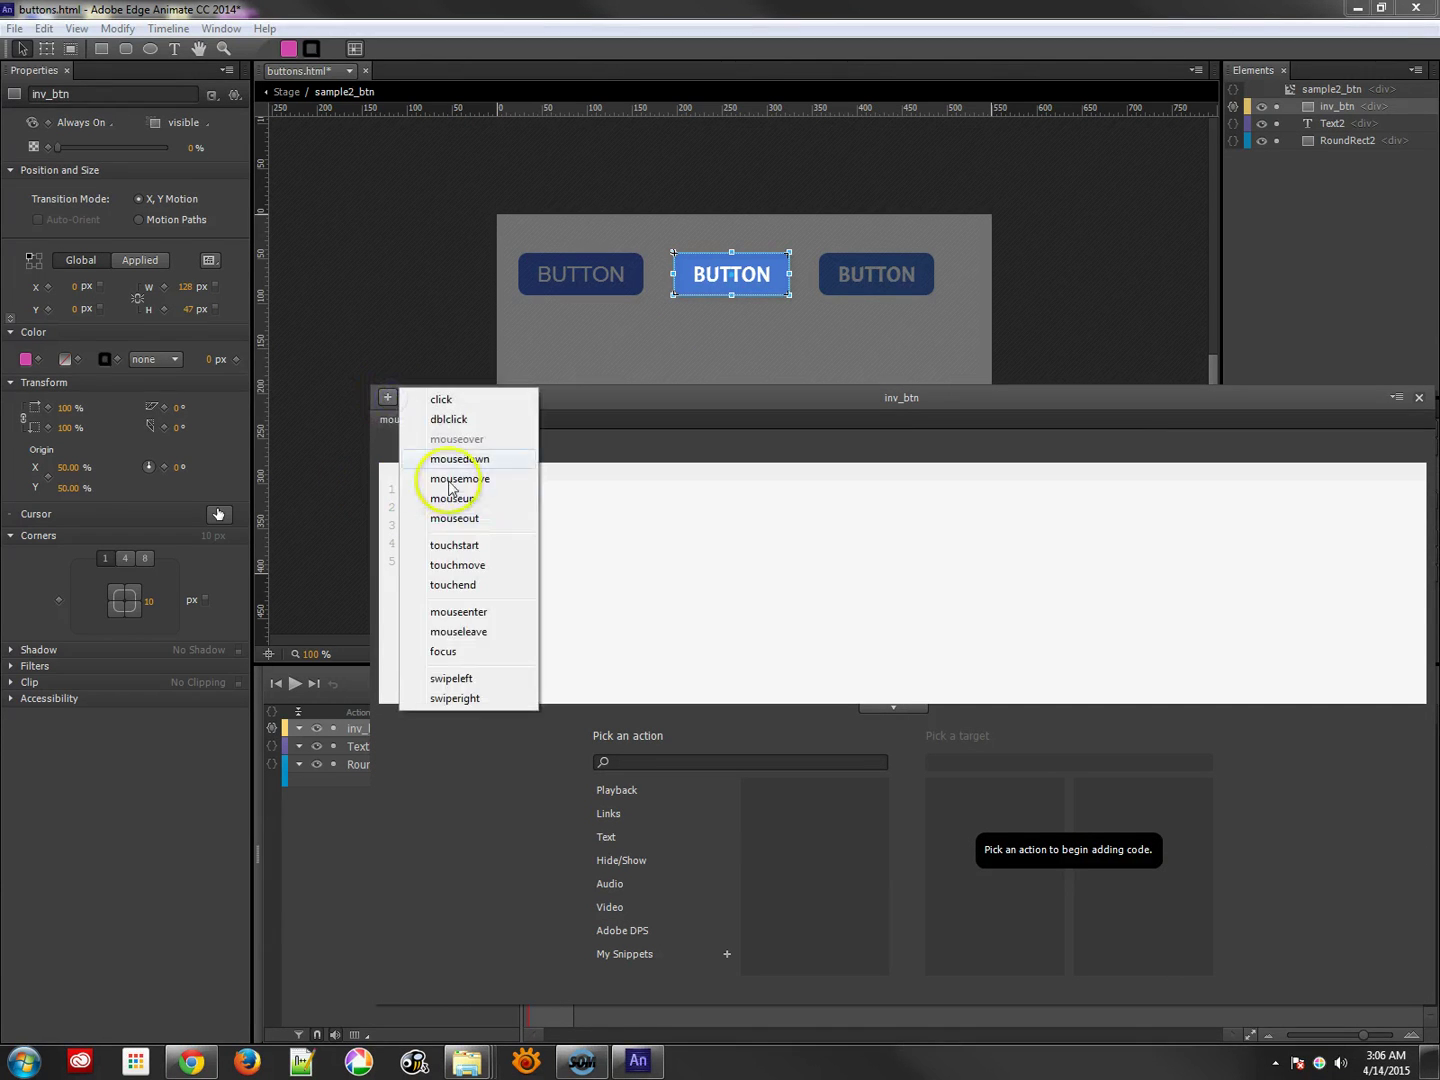
pyautogui.click(492, 512)
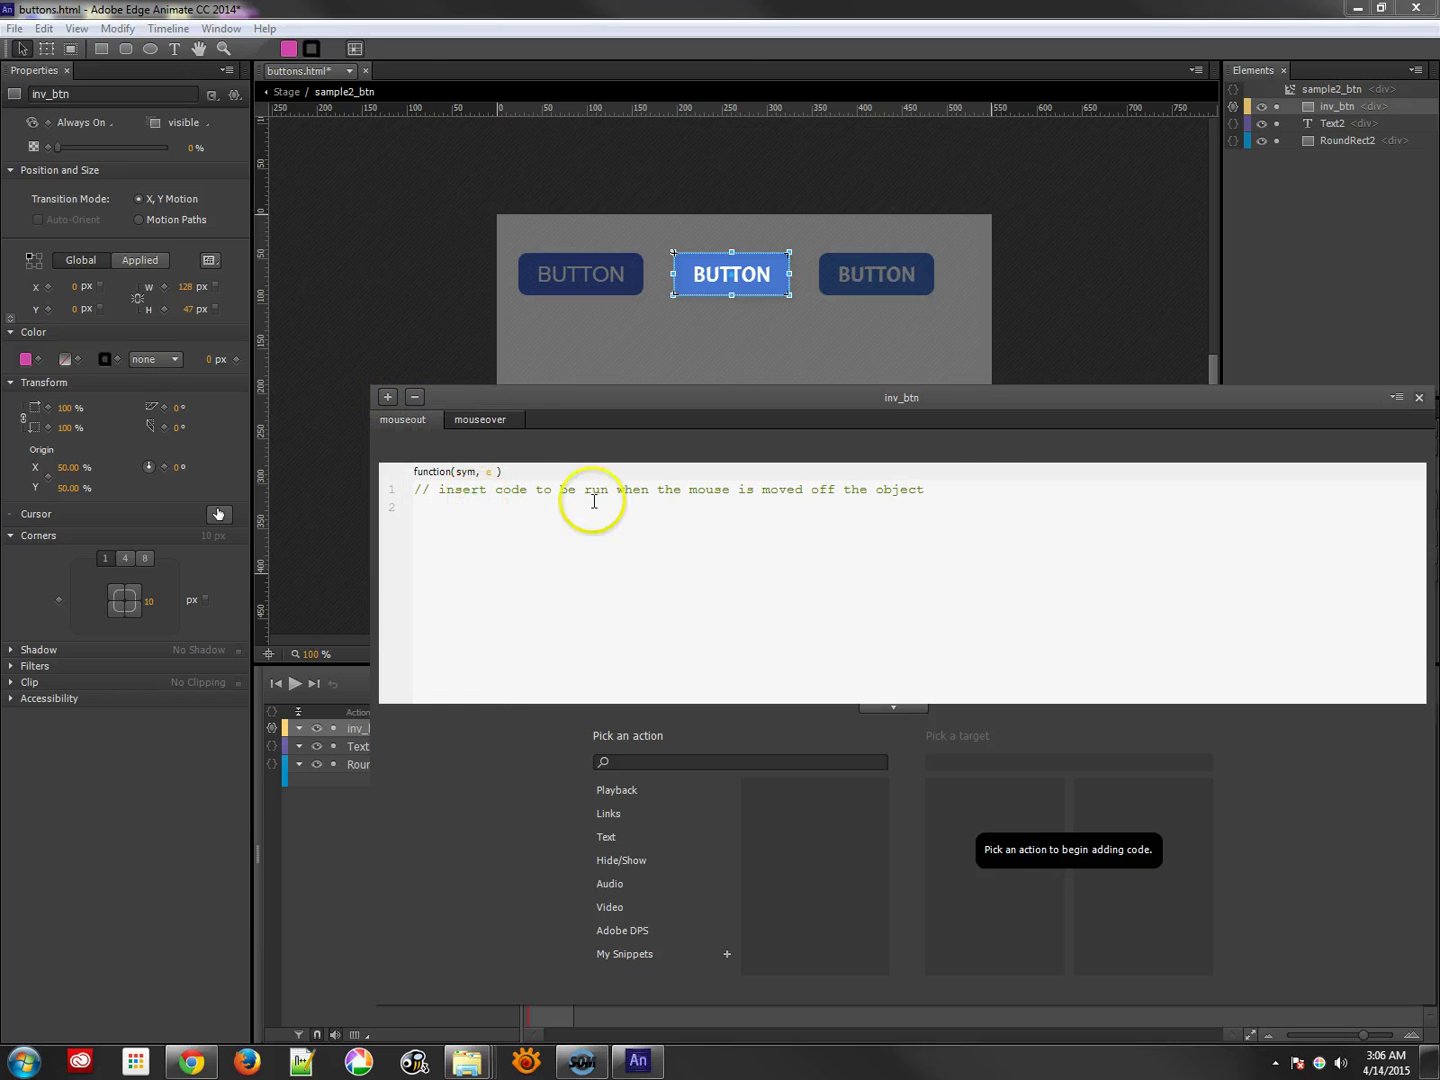
pyautogui.moveTo(940, 490); pyautogui.dragTo(331, 495)
pyautogui.hotkey('ctrl', 'v')
pyautogui.click(484, 490)
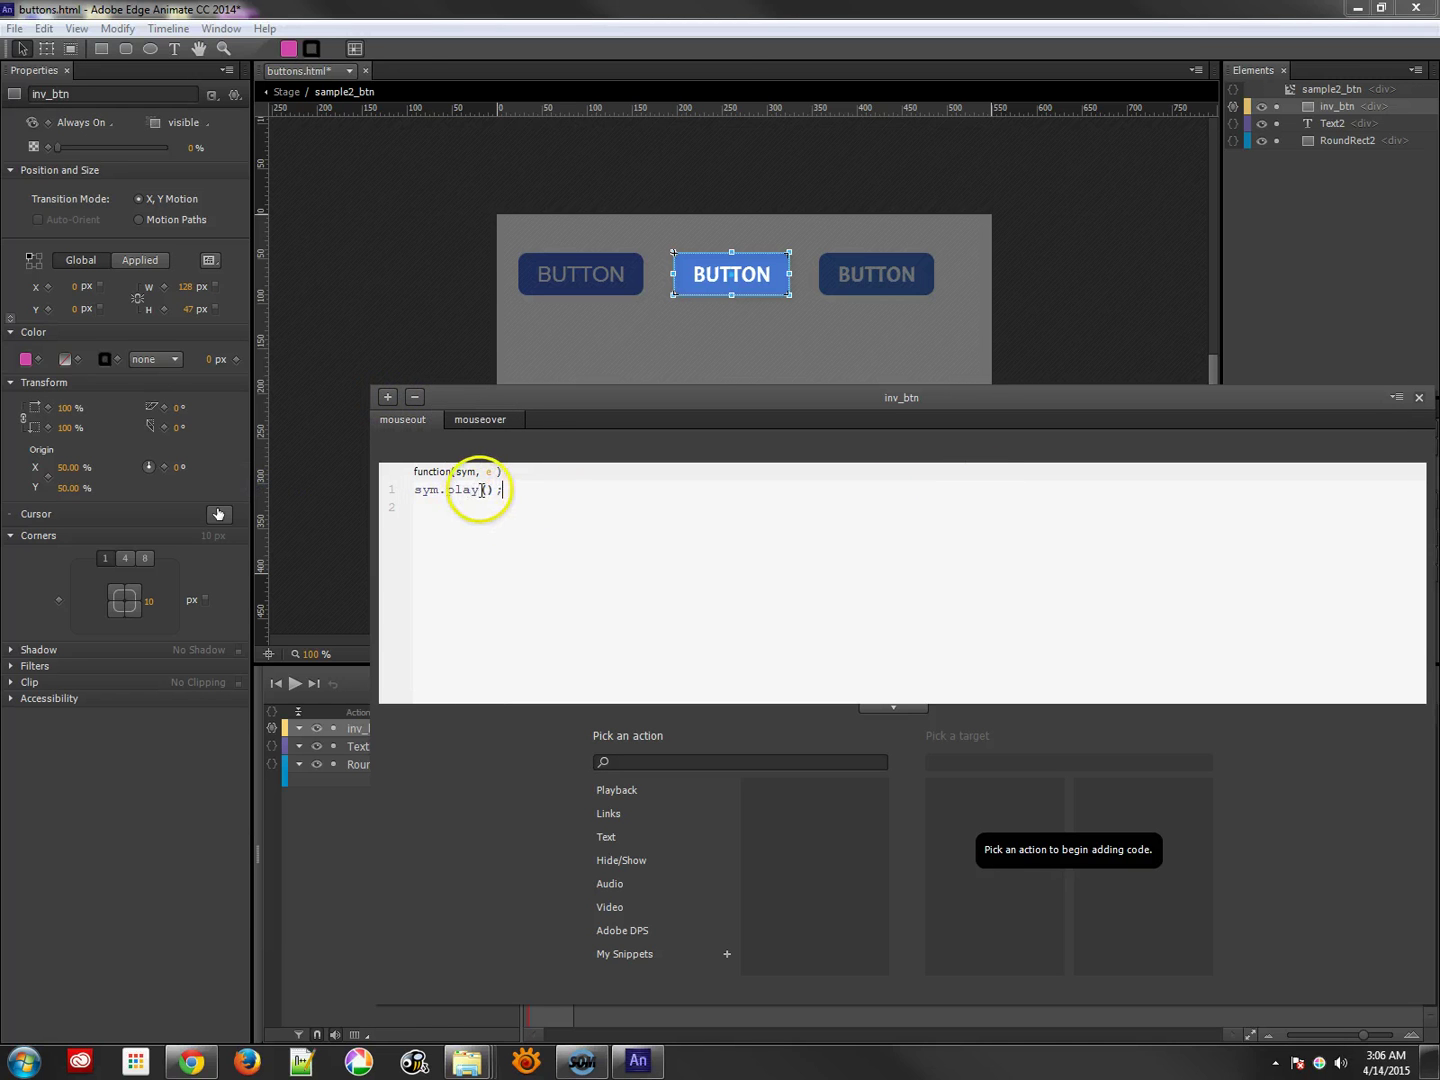
pyautogui.write('Revers')
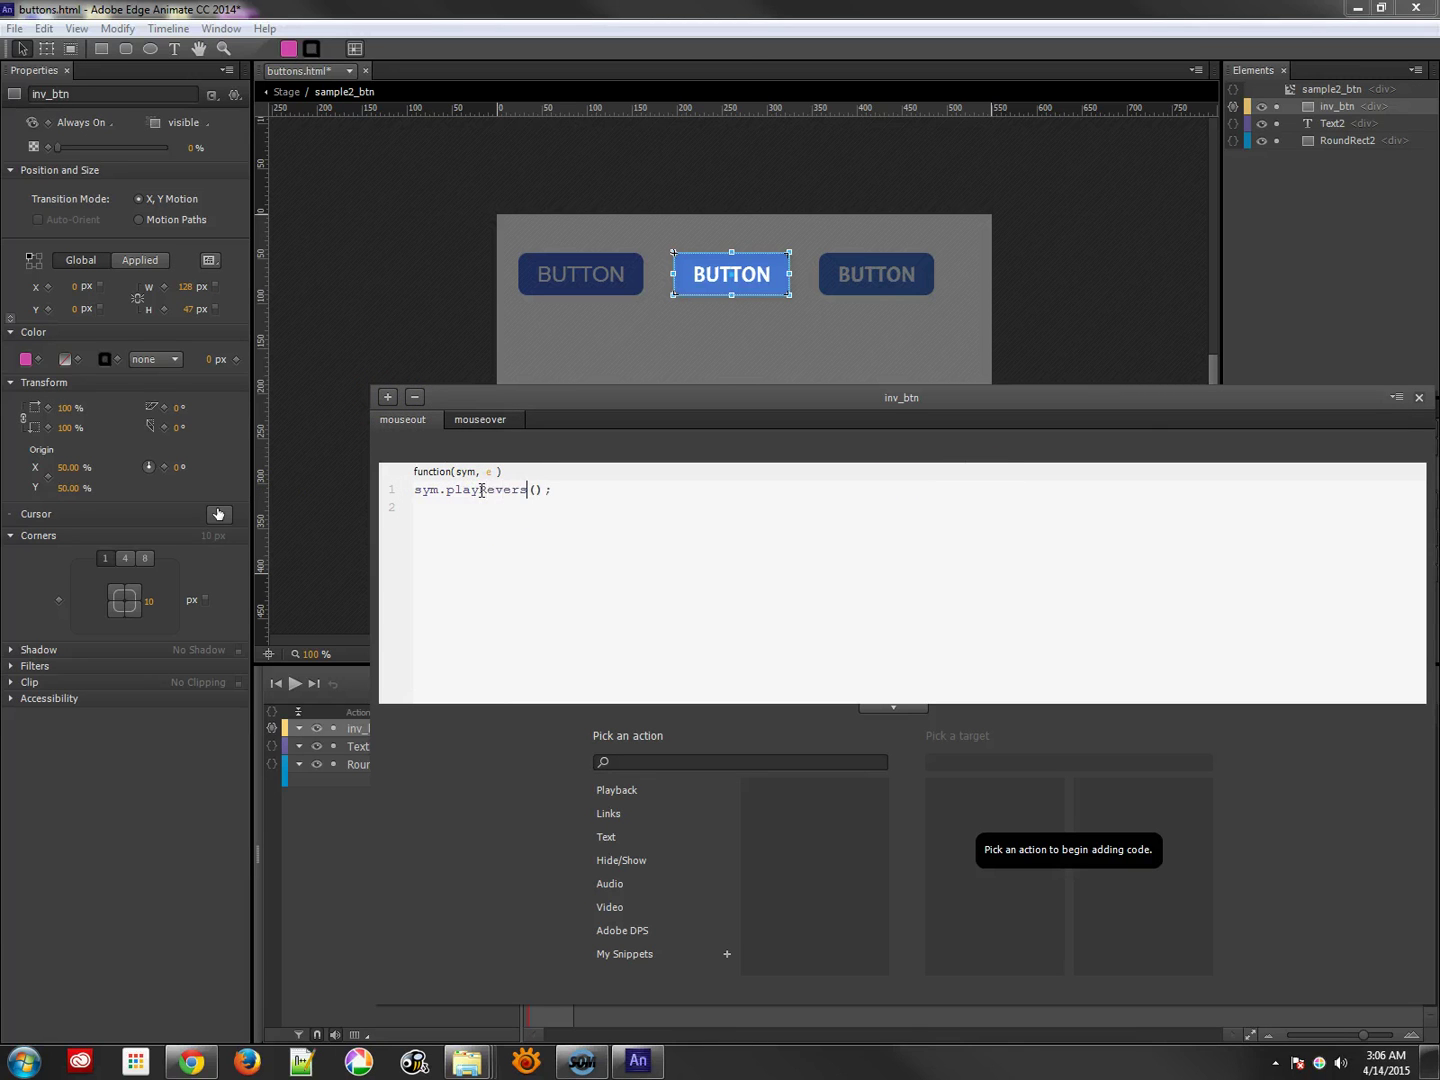
pyautogui.write('e')
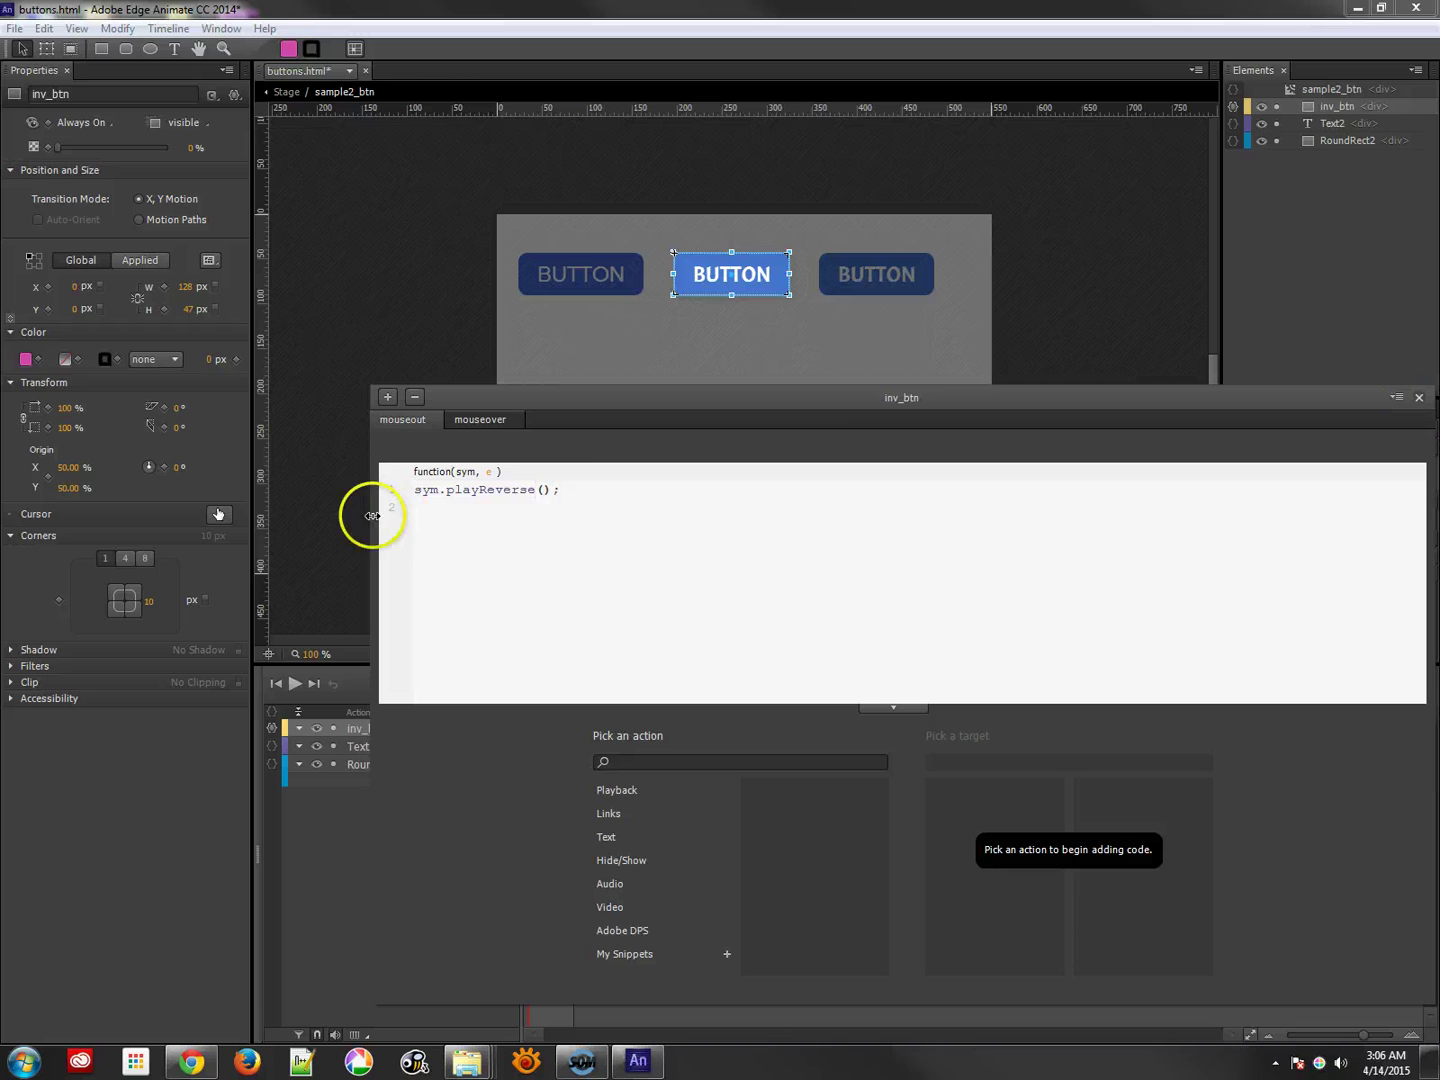
pyautogui.click(579, 487)
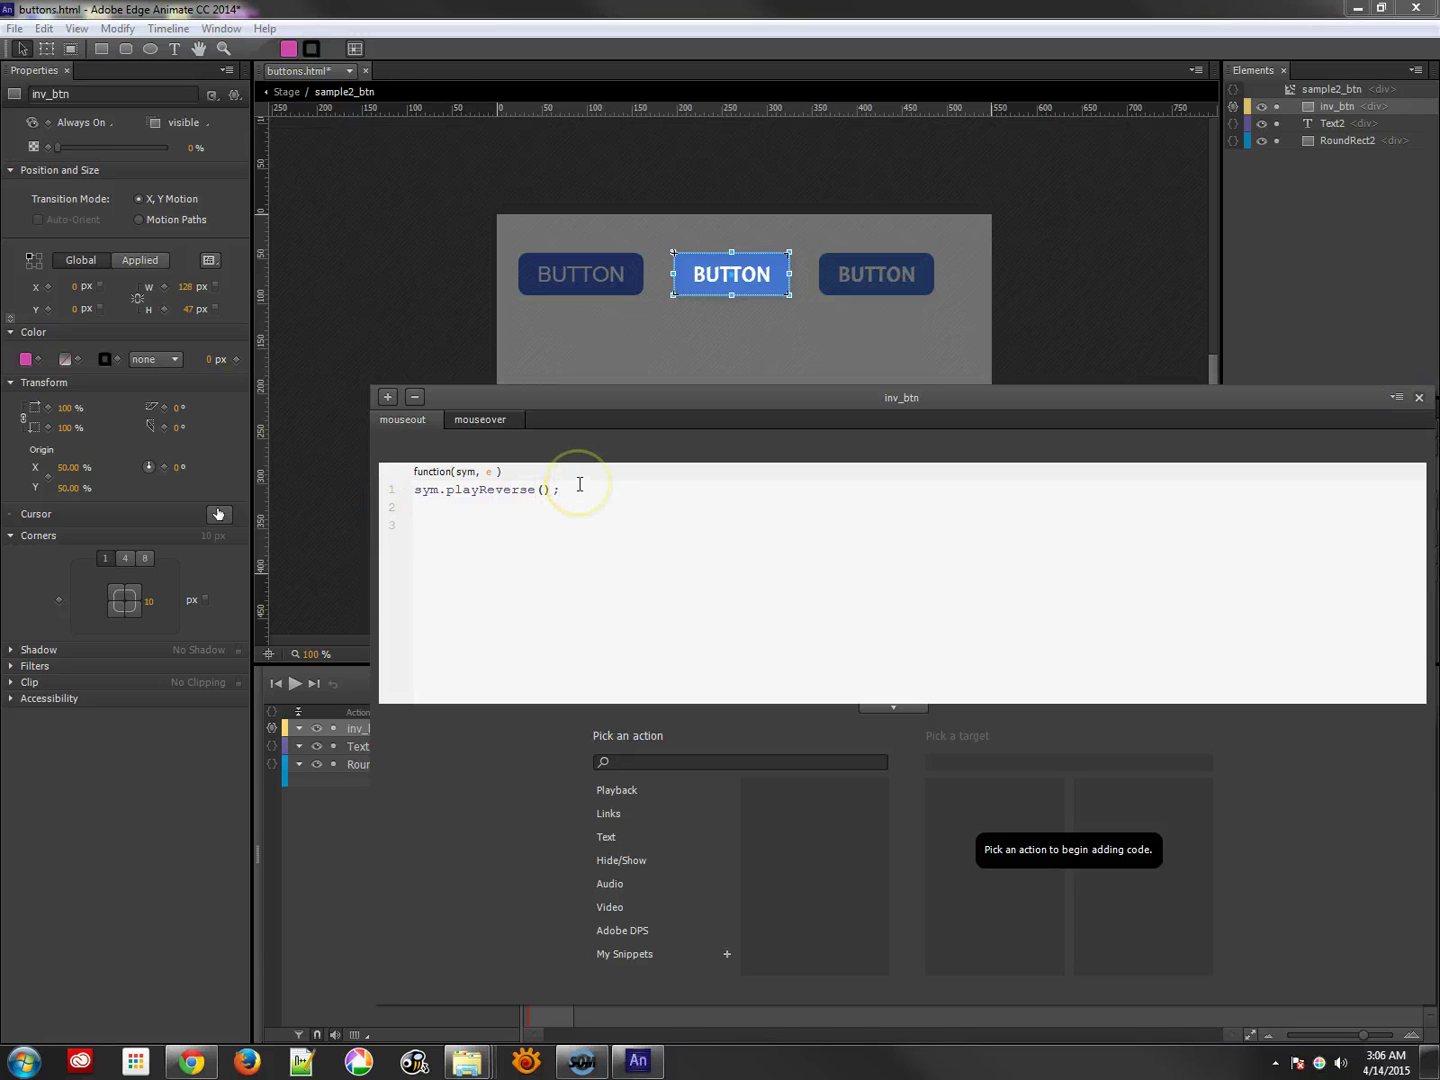
pyautogui.press('Return')
# Step: Preview the page in Chrome, reload it, and test the rollover on the second and third buttons
pyautogui.hotkey('ctrl', 'Return')
pyautogui.click(192, 1058)
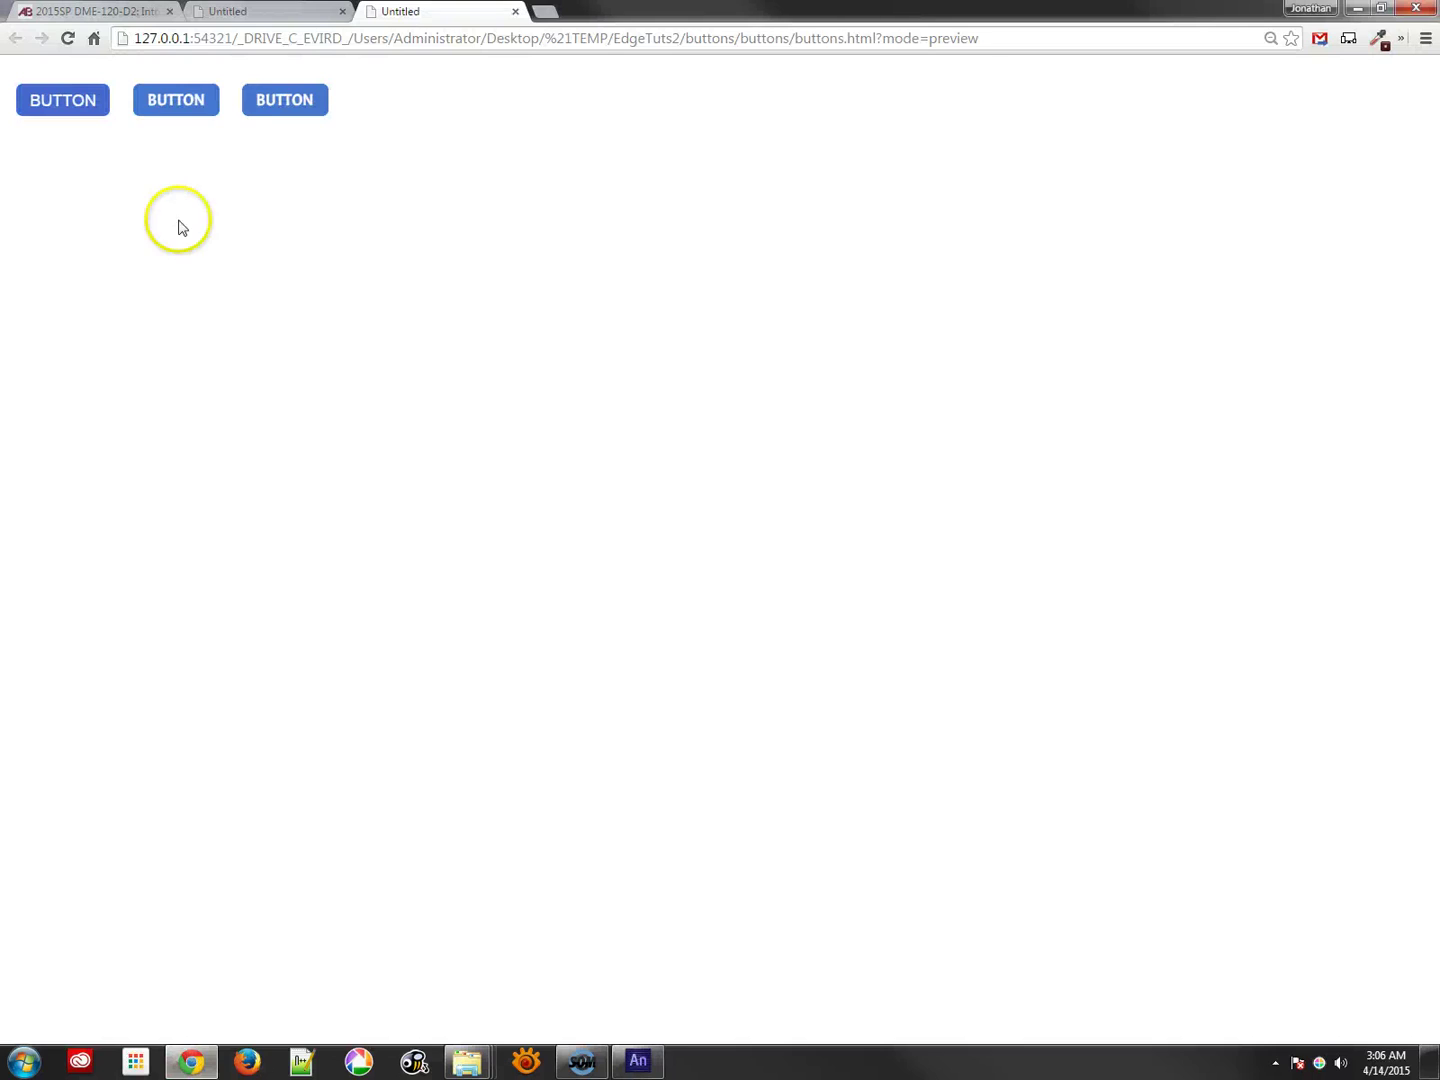
pyautogui.click(67, 38)
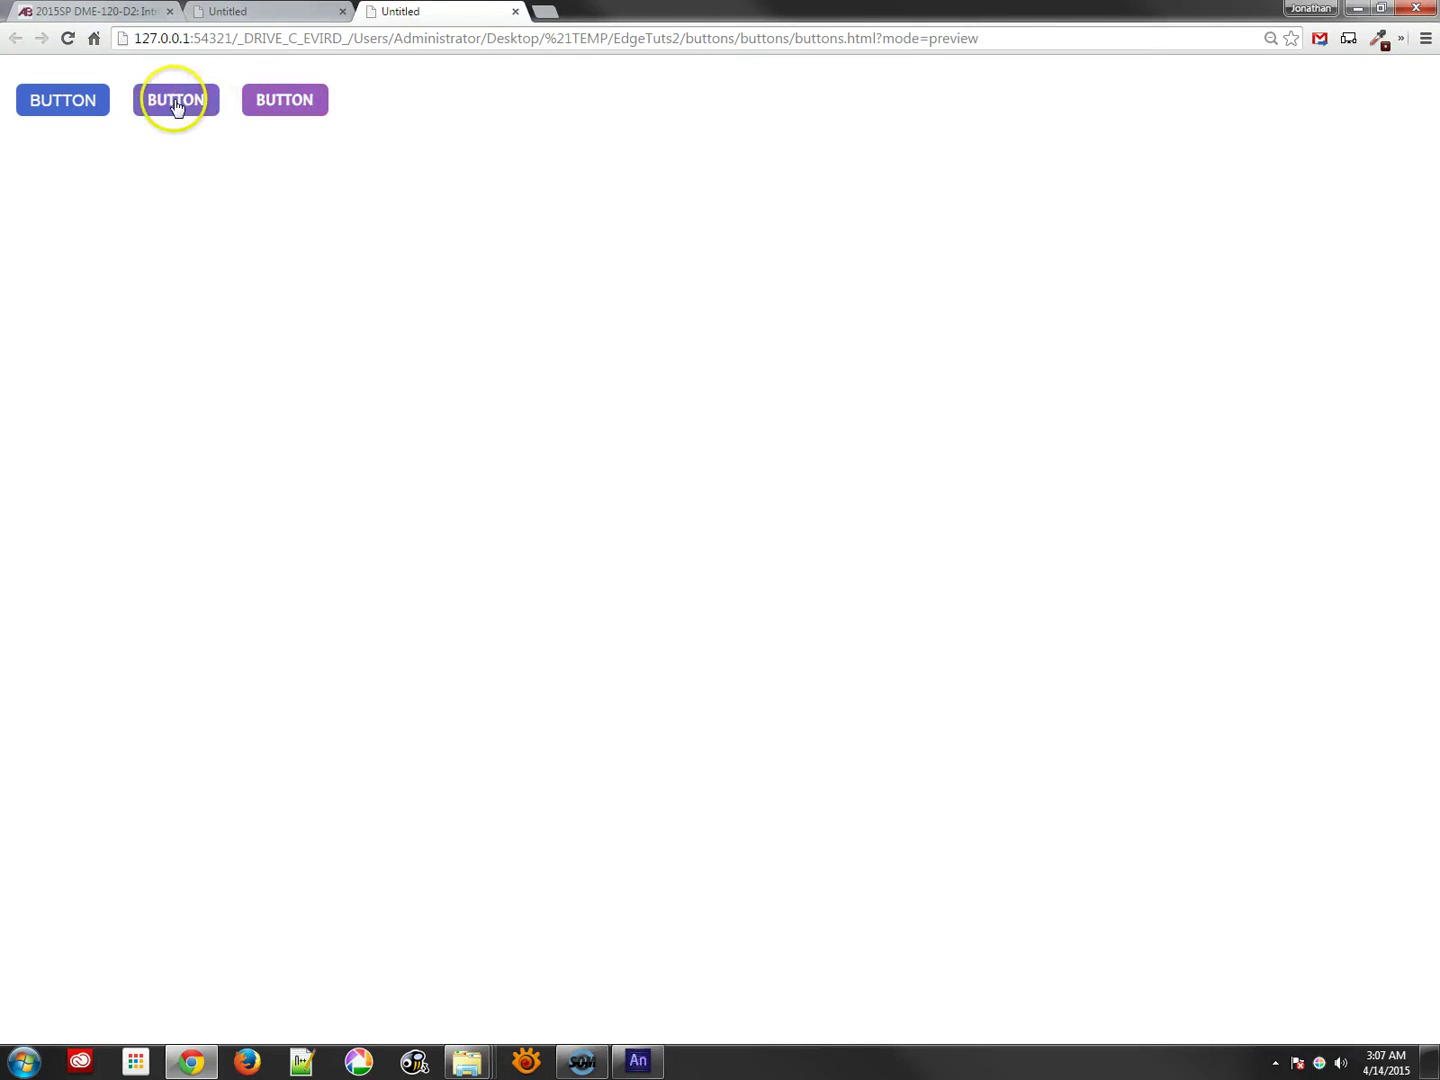
pyautogui.click(1354, 8)
# Step: Return to the main Stage, duplicate sample2_btn and sample3_btn together, and place the copies directly below the originals
pyautogui.click(779, 506)
pyautogui.click(762, 424)
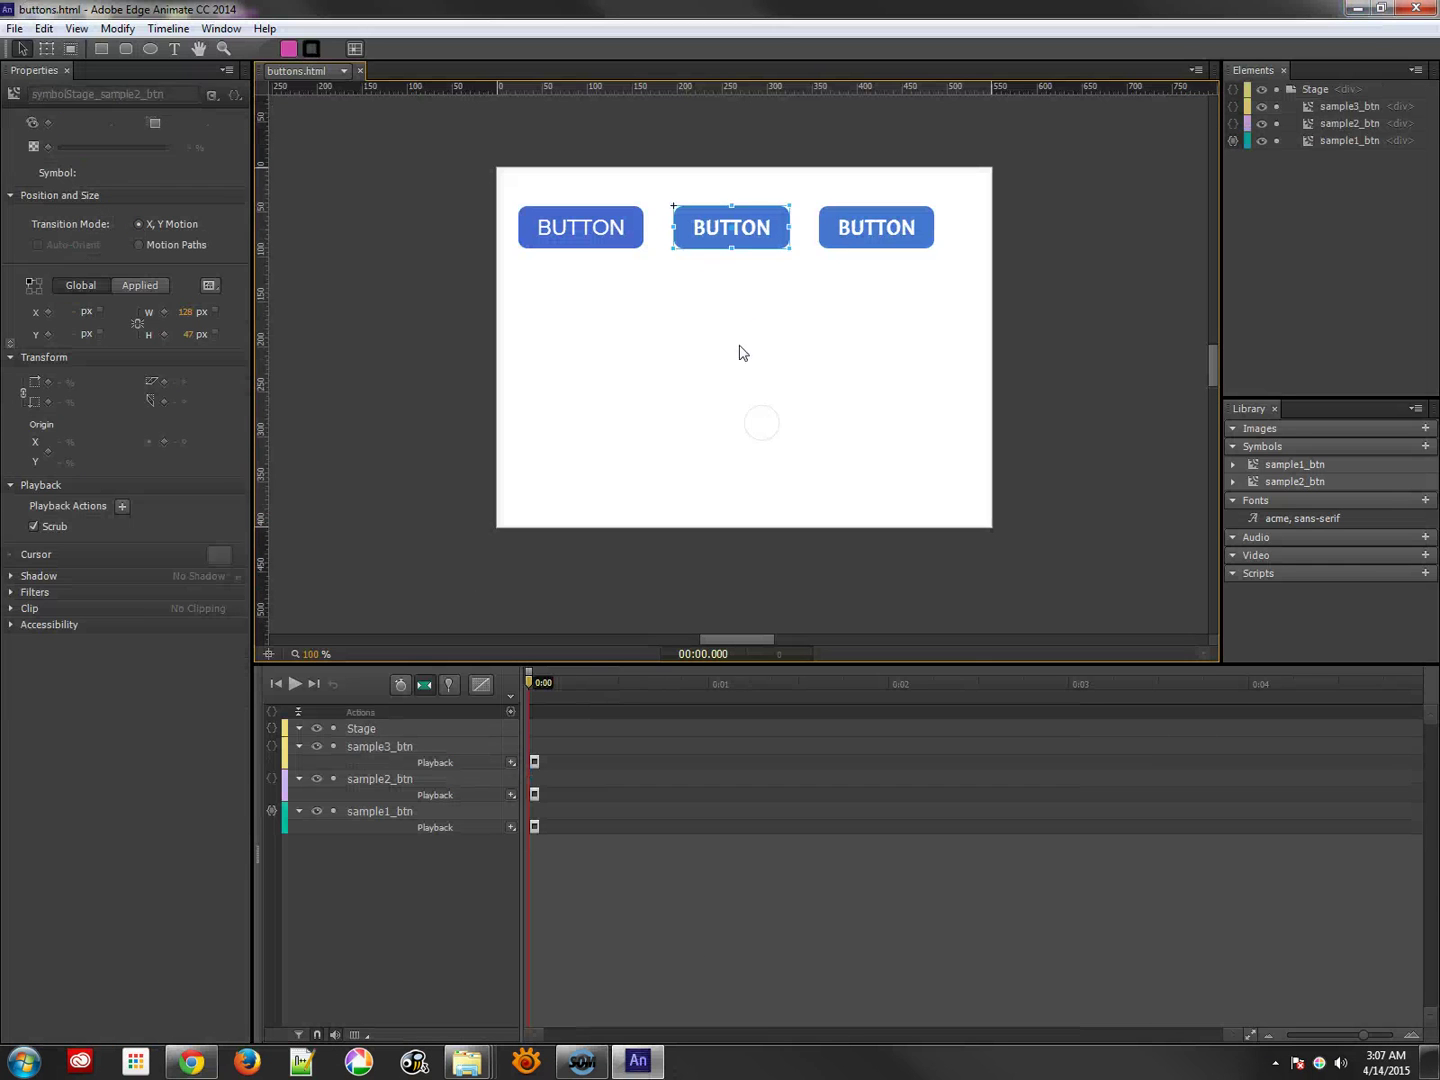
pyautogui.click(919, 311)
pyautogui.click(726, 244)
pyautogui.keyDown('shift'); pyautogui.click(856, 245); pyautogui.keyUp('shift')
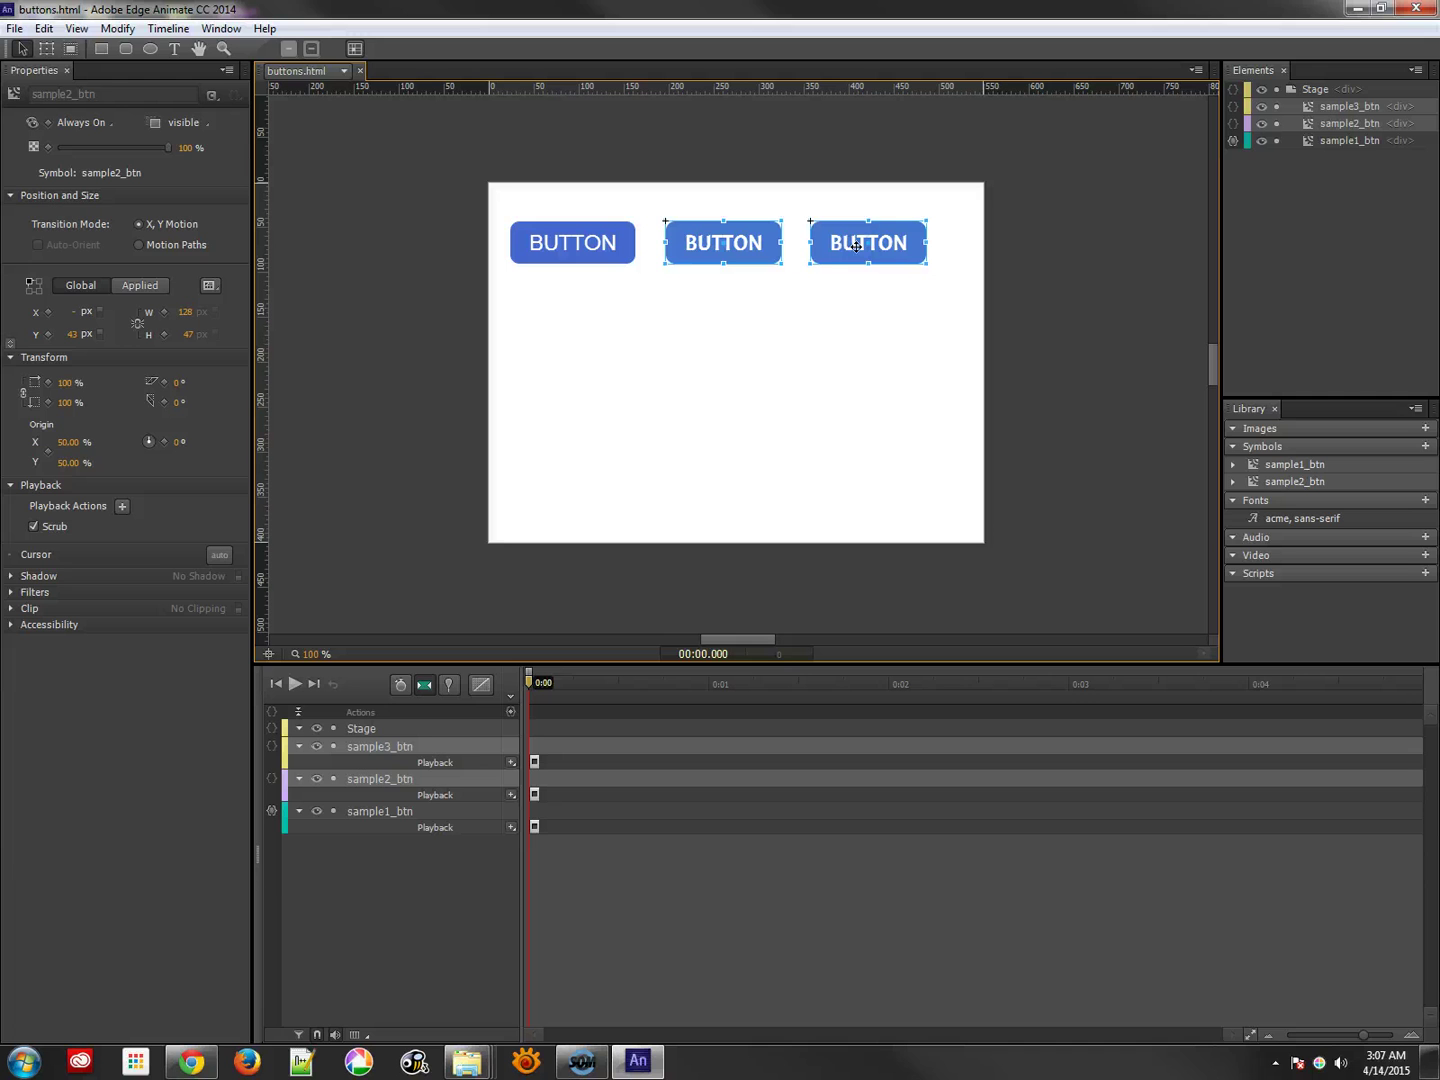
pyautogui.hotkey('ctrl', 'd')
pyautogui.moveTo(856, 245); pyautogui.dragTo(857, 301)
pyautogui.click(855, 379)
# Step: Preview the duplicated buttons' rollovers in the browser, and save buttons.html back in Edge Animate
pyautogui.hotkey('ctrl', 'Return')
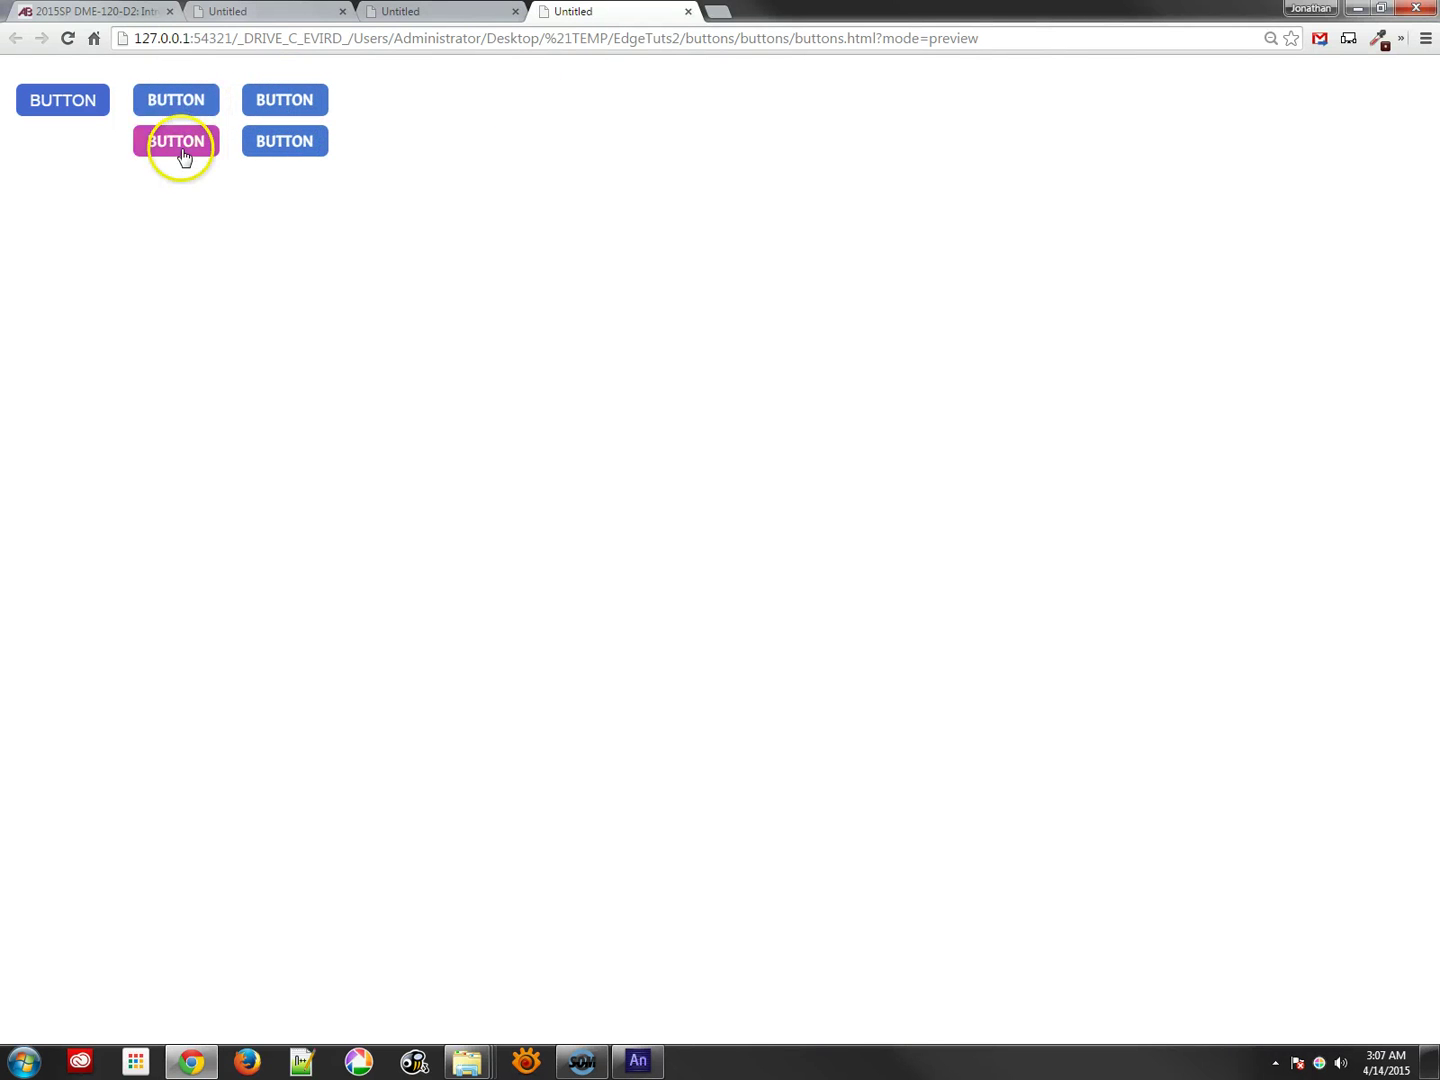
pyautogui.click(688, 11)
pyautogui.click(515, 11)
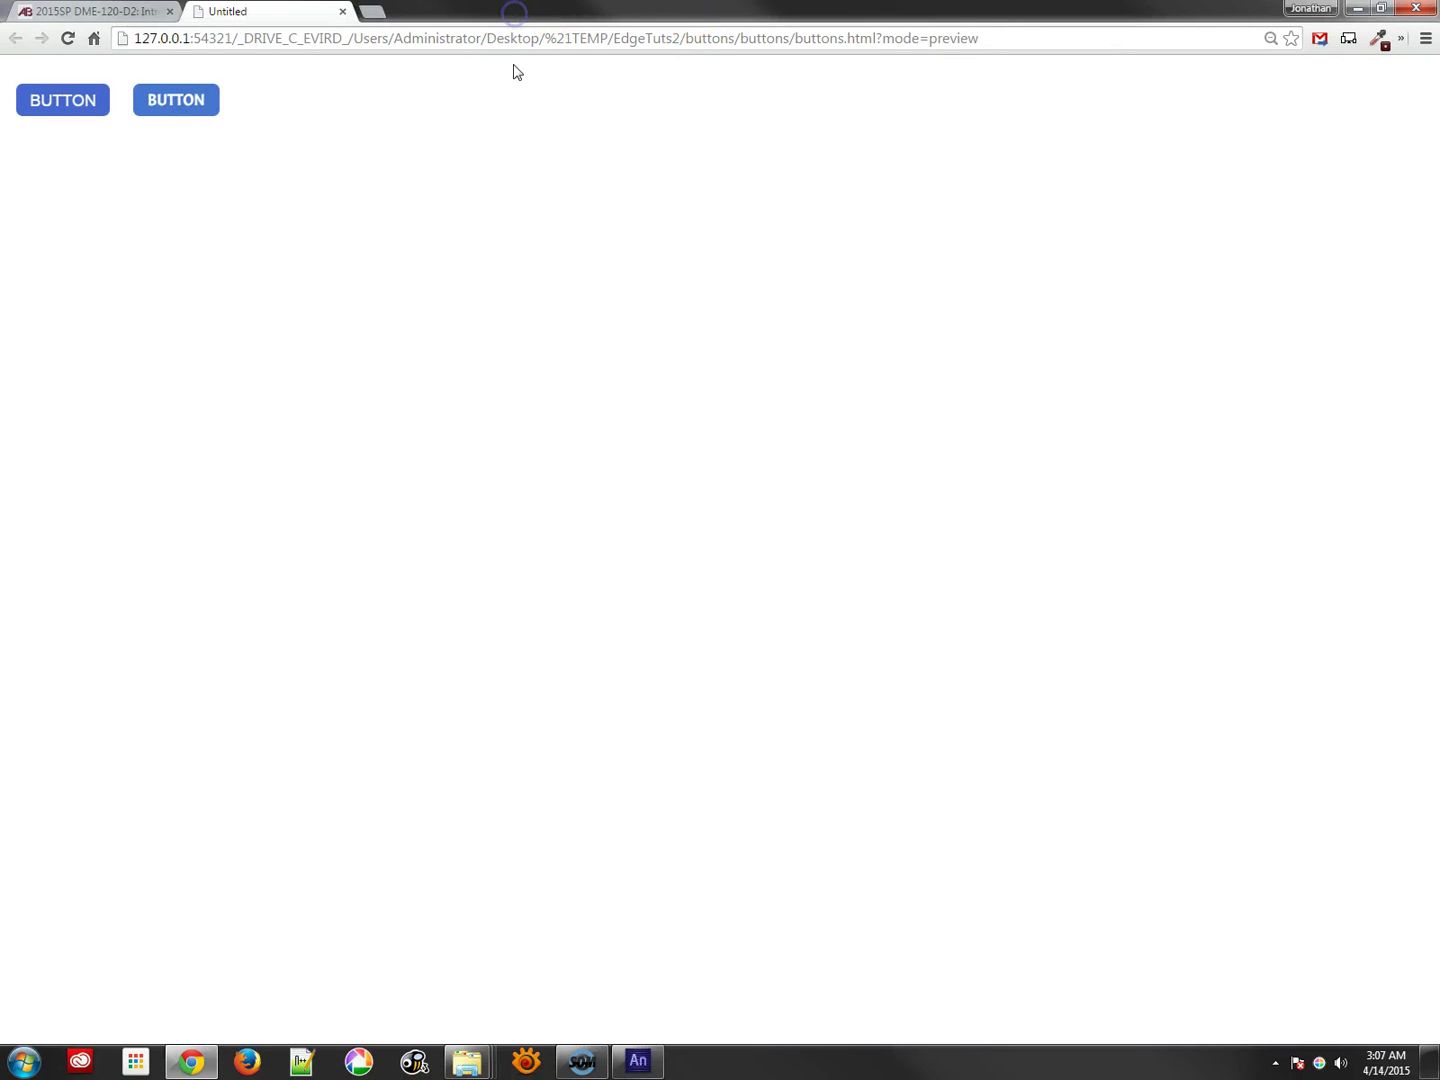
pyautogui.click(1357, 10)
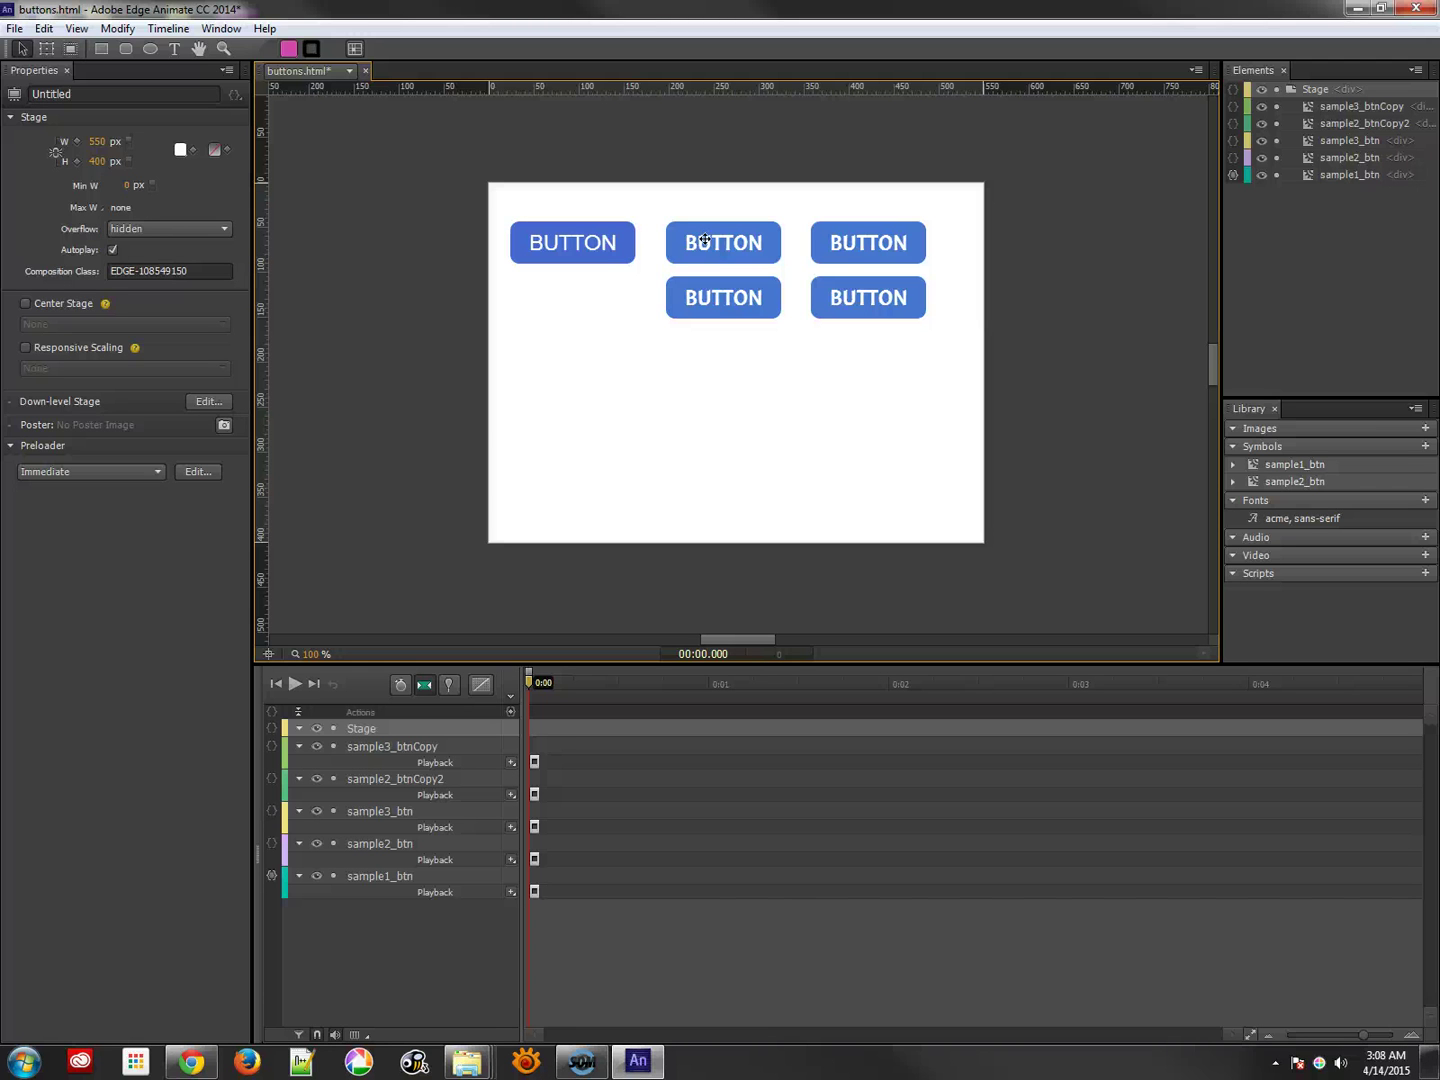
pyautogui.hotkey('ctrl', 's')
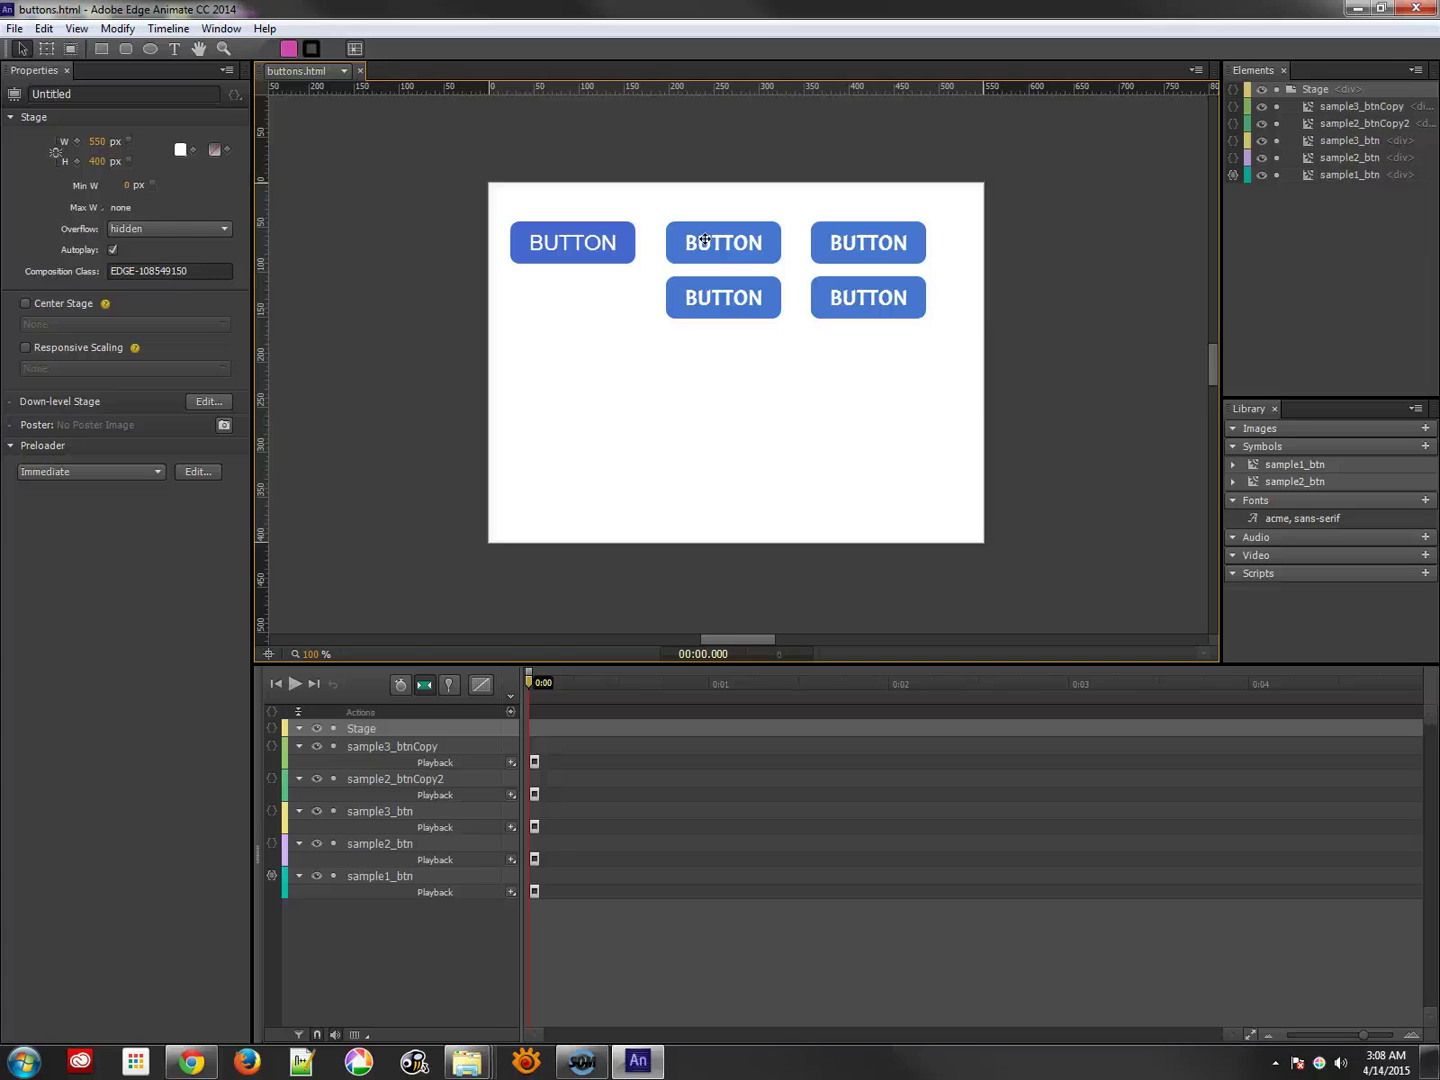